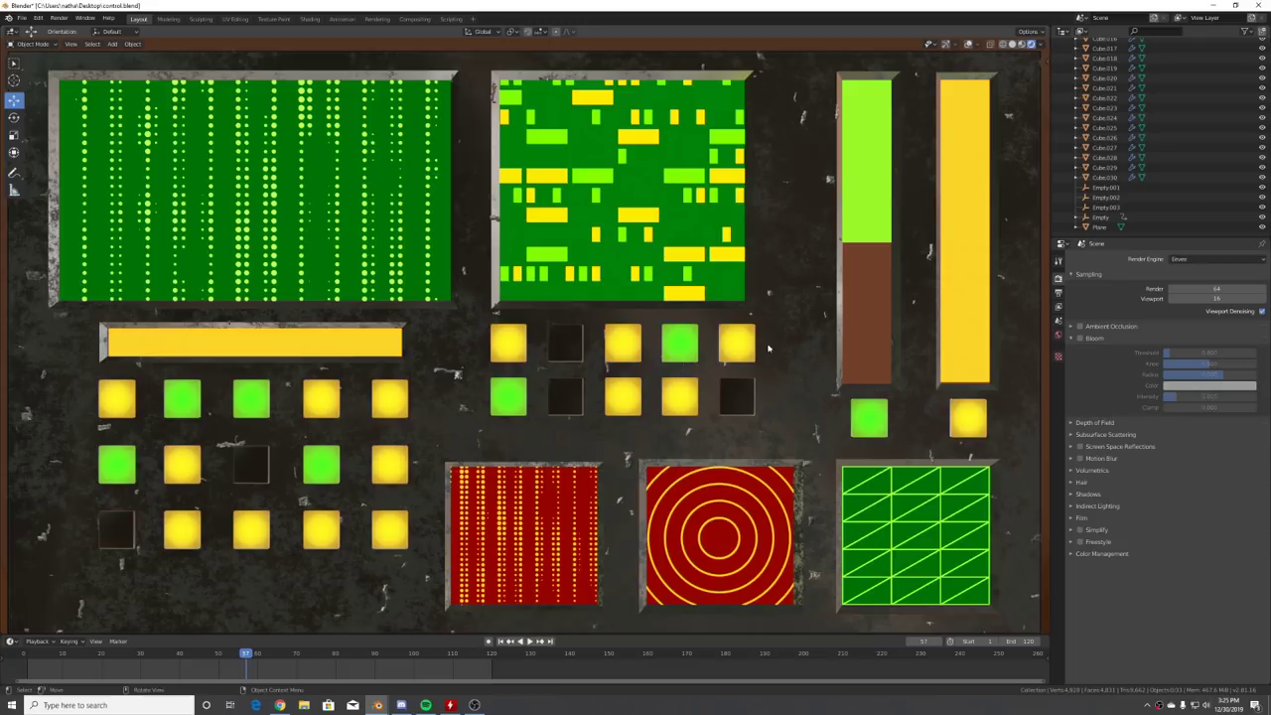
# - Inspect the finished control panel's animated displays and buttons from an angled view
pyautogui.moveTo(681, 367); pyautogui.dragTo(591, 428, button='middle')
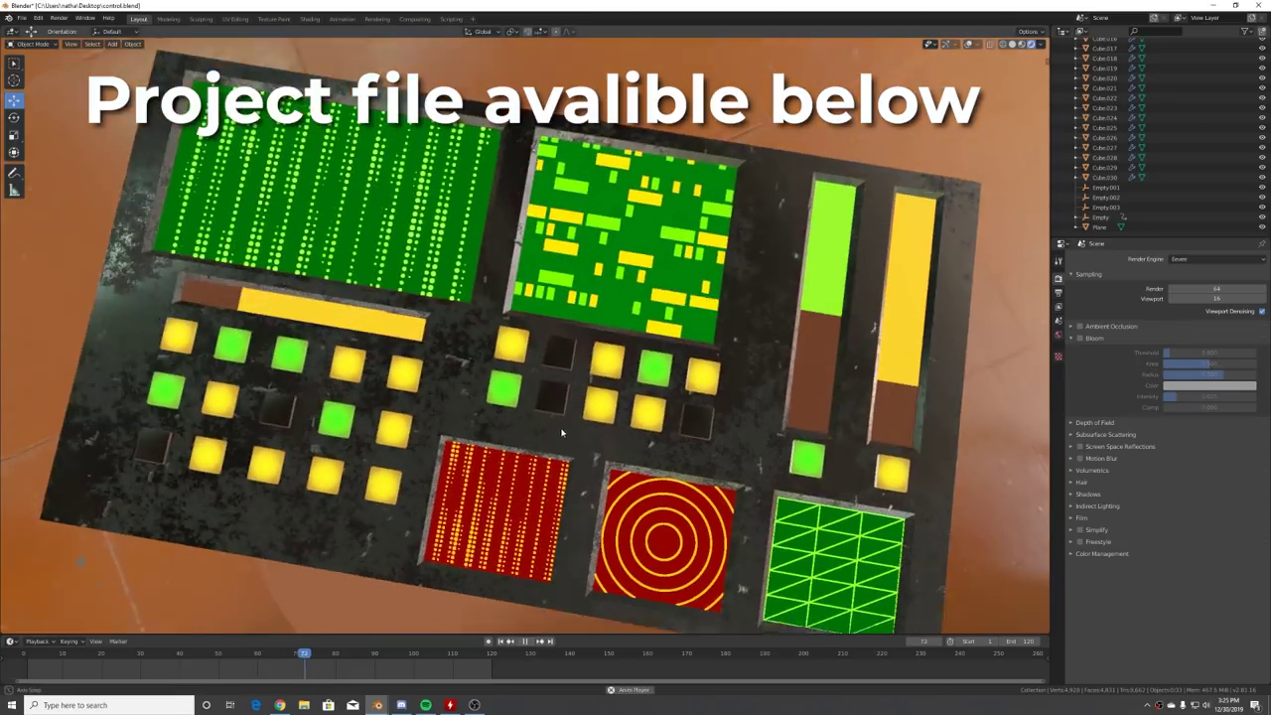
pyautogui.moveTo(562, 434); pyautogui.dragTo(563, 436, button='middle')
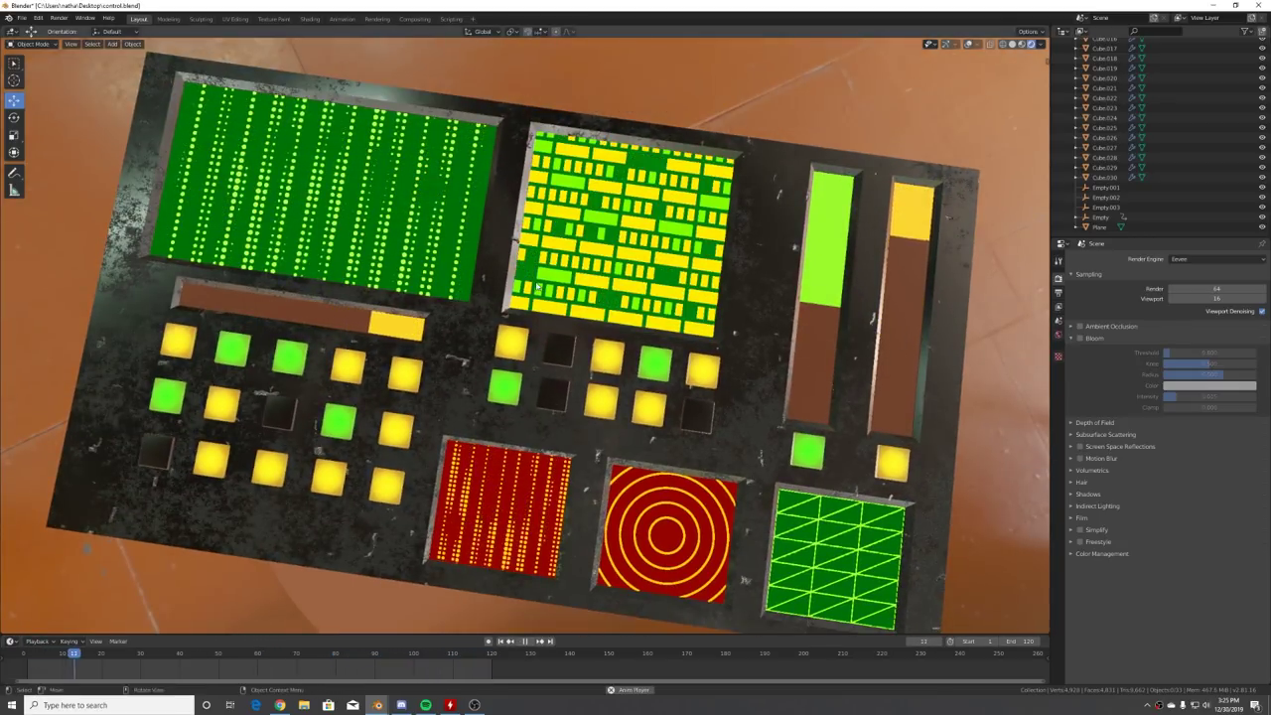
pyautogui.scroll(2, 641, 230)
pyautogui.scroll(-1, 640, 230)
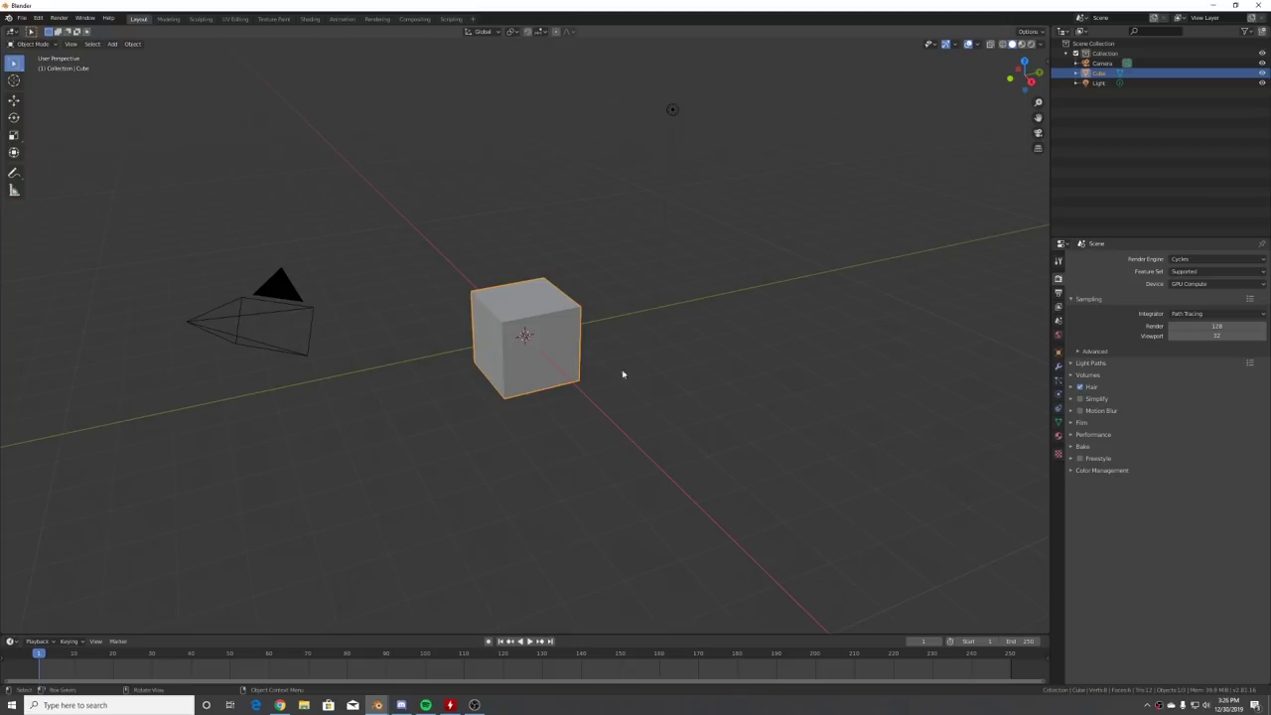
# - Delete the default camera, cube and light, and add a mesh plane at the scene's origin
pyautogui.click(815, 119)
pyautogui.moveTo(820, 98); pyautogui.dragTo(92, 473)
pyautogui.press('Delete')
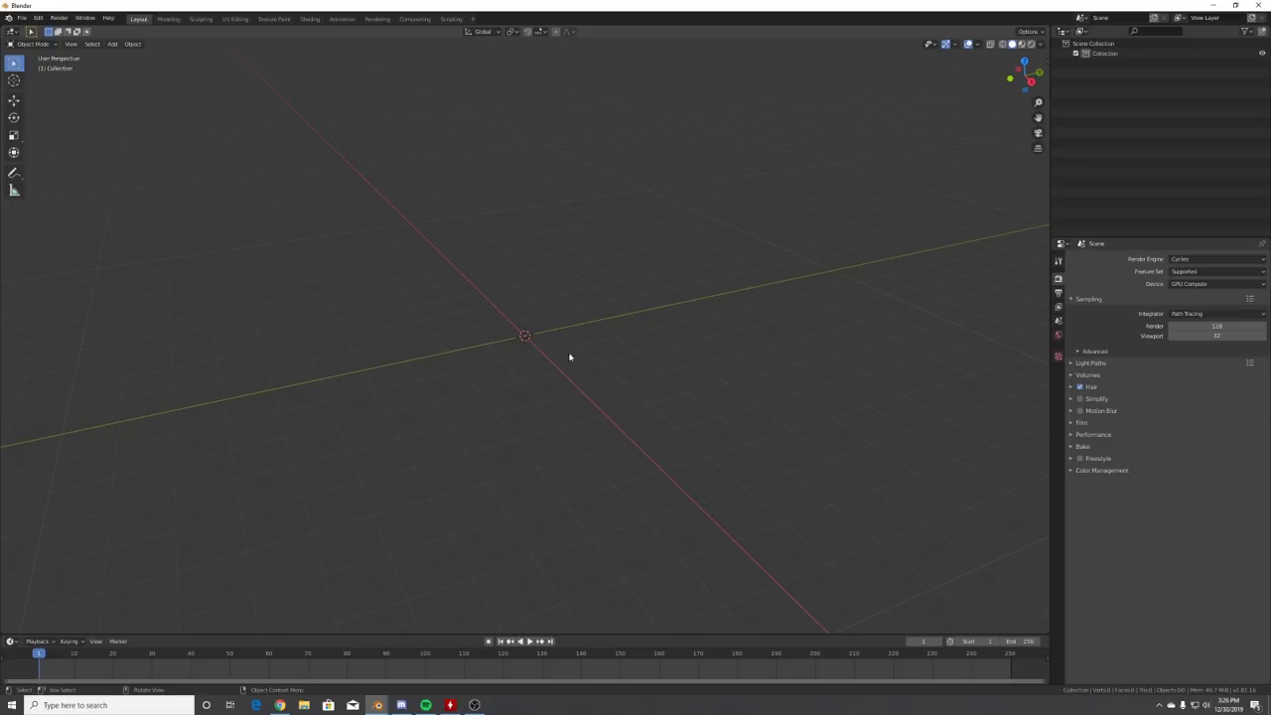
pyautogui.hotkey('shift', 'a')
pyautogui.click(608, 310)
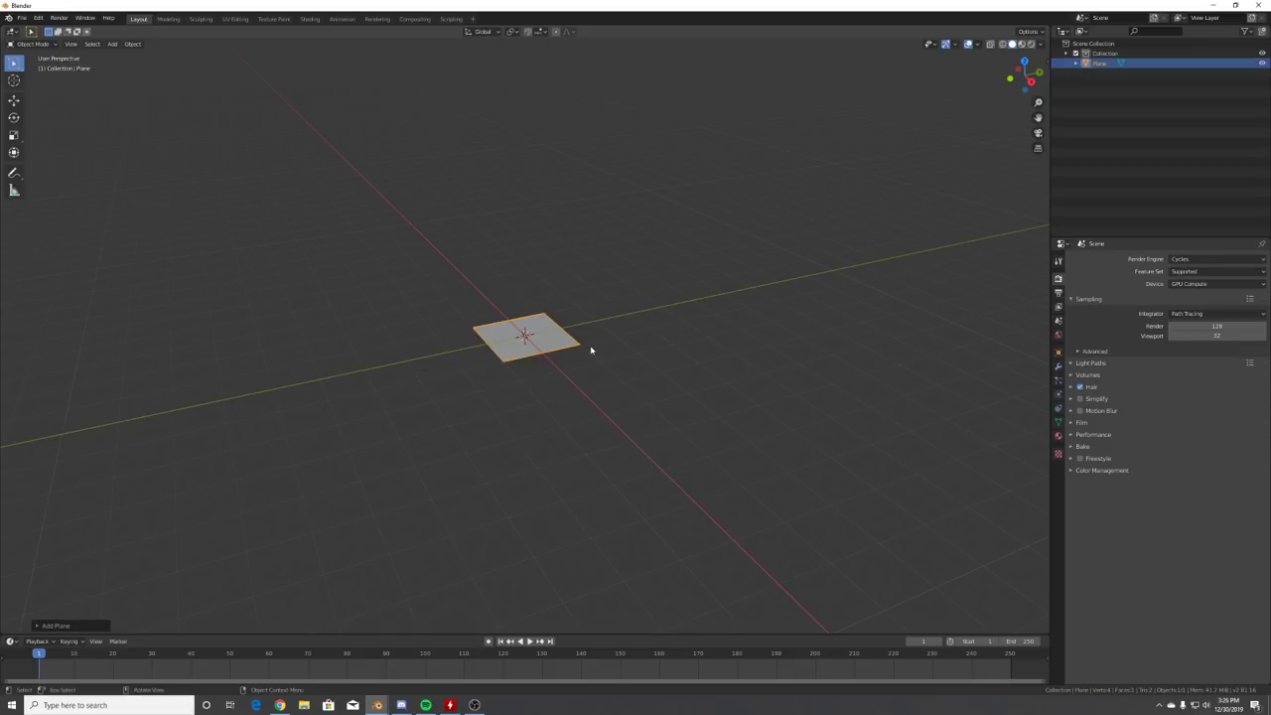
# - Add a camera while in top view and look straight down through it at the plane
pyautogui.press('`')
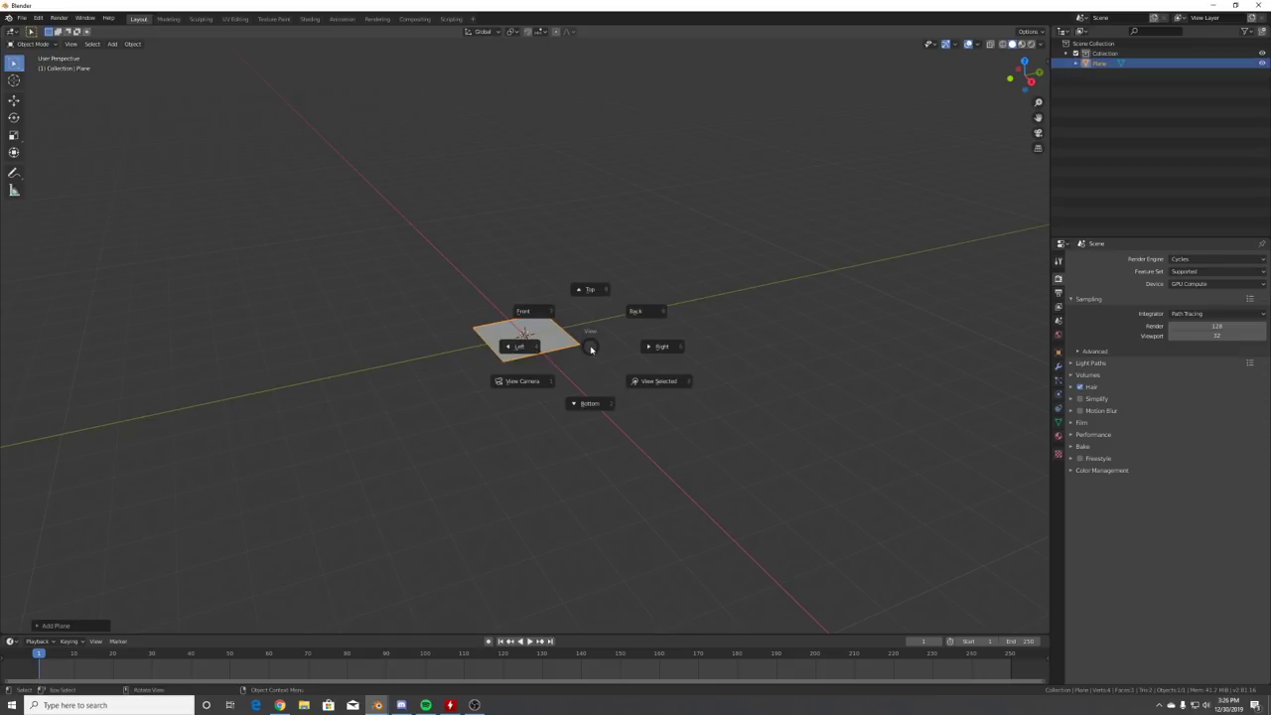
pyautogui.click(586, 294)
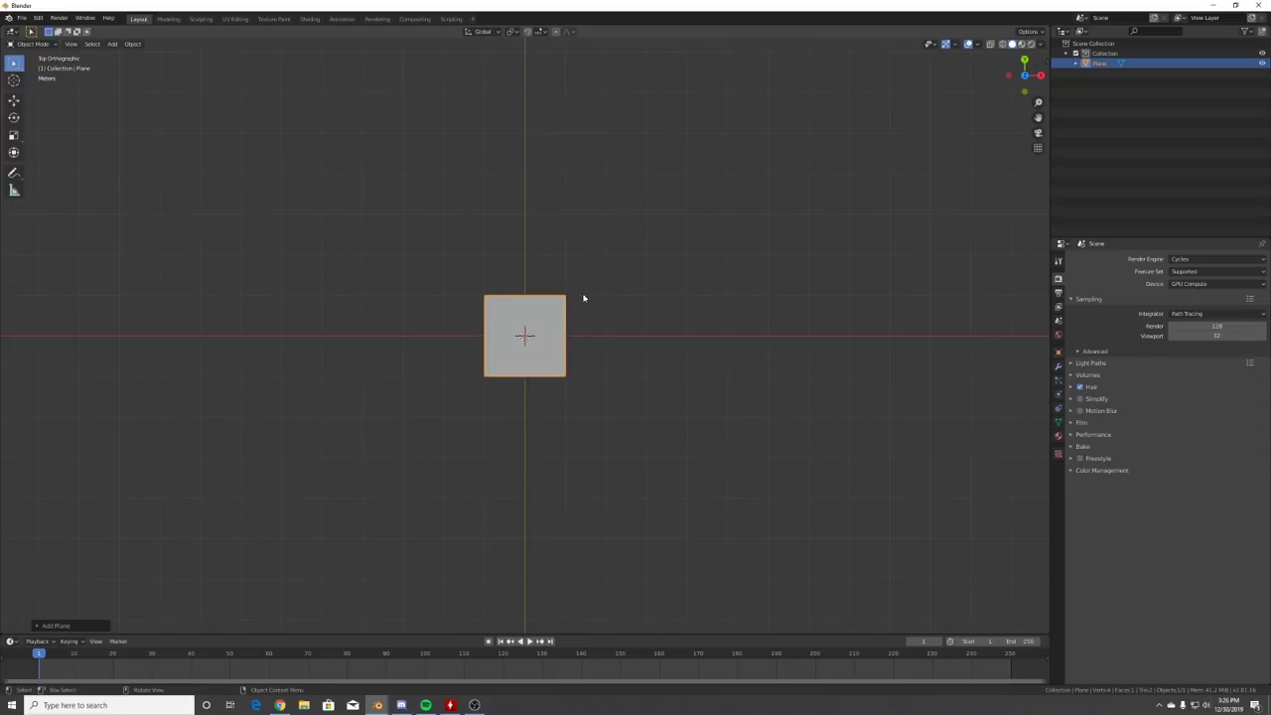
pyautogui.hotkey('shift', 'a')
pyautogui.click(554, 433)
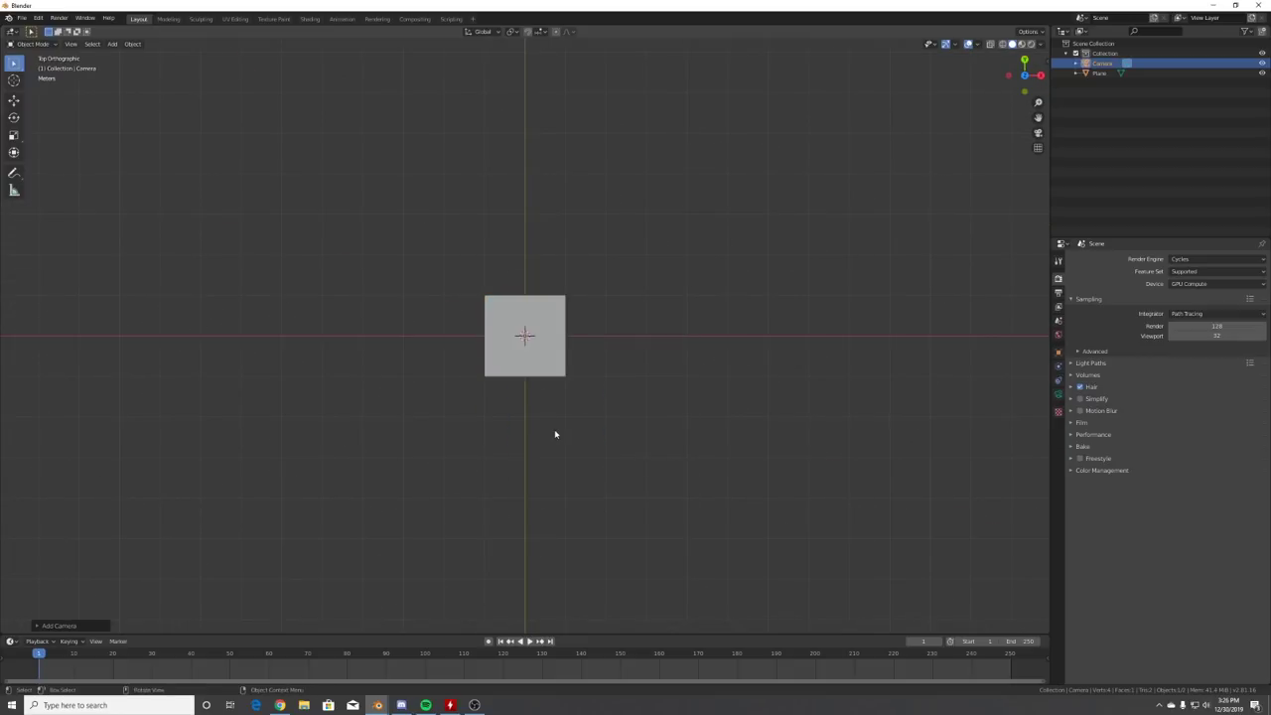
pyautogui.press('ctrl+KP_0')
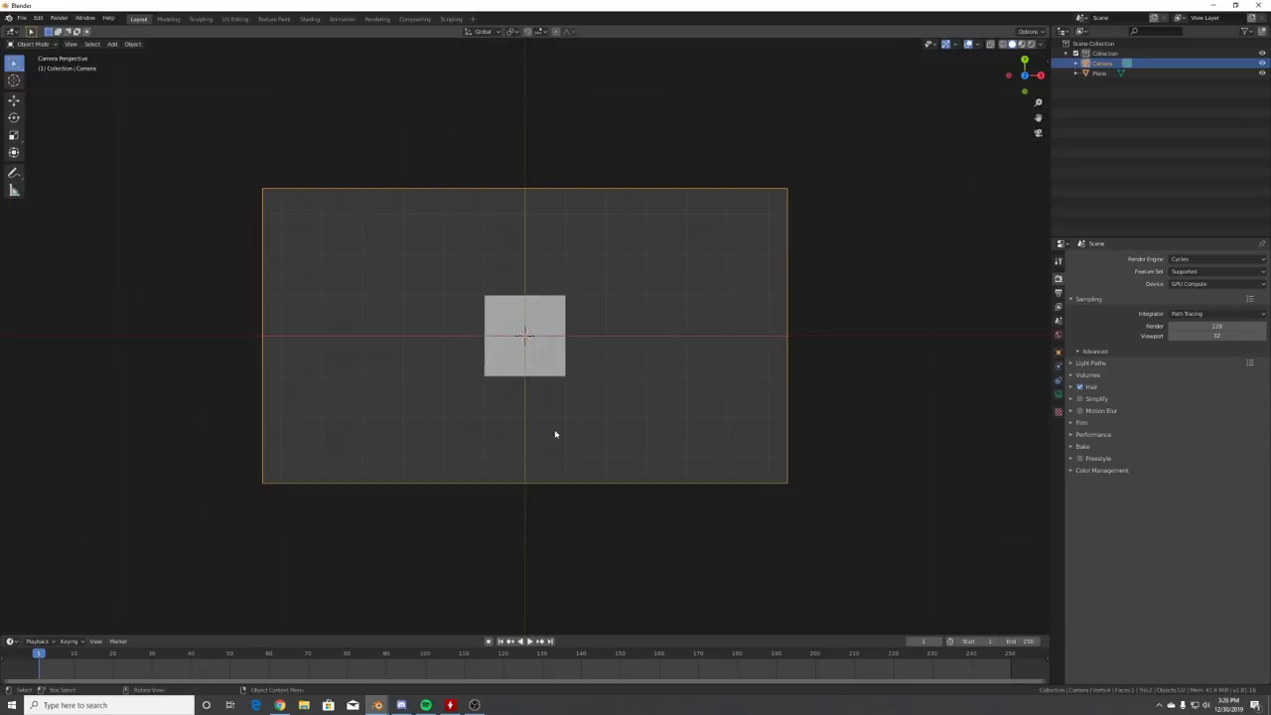
# - Scale the plane up and stretch it along X to fill the camera frame, and apply its scale
pyautogui.click(547, 371)
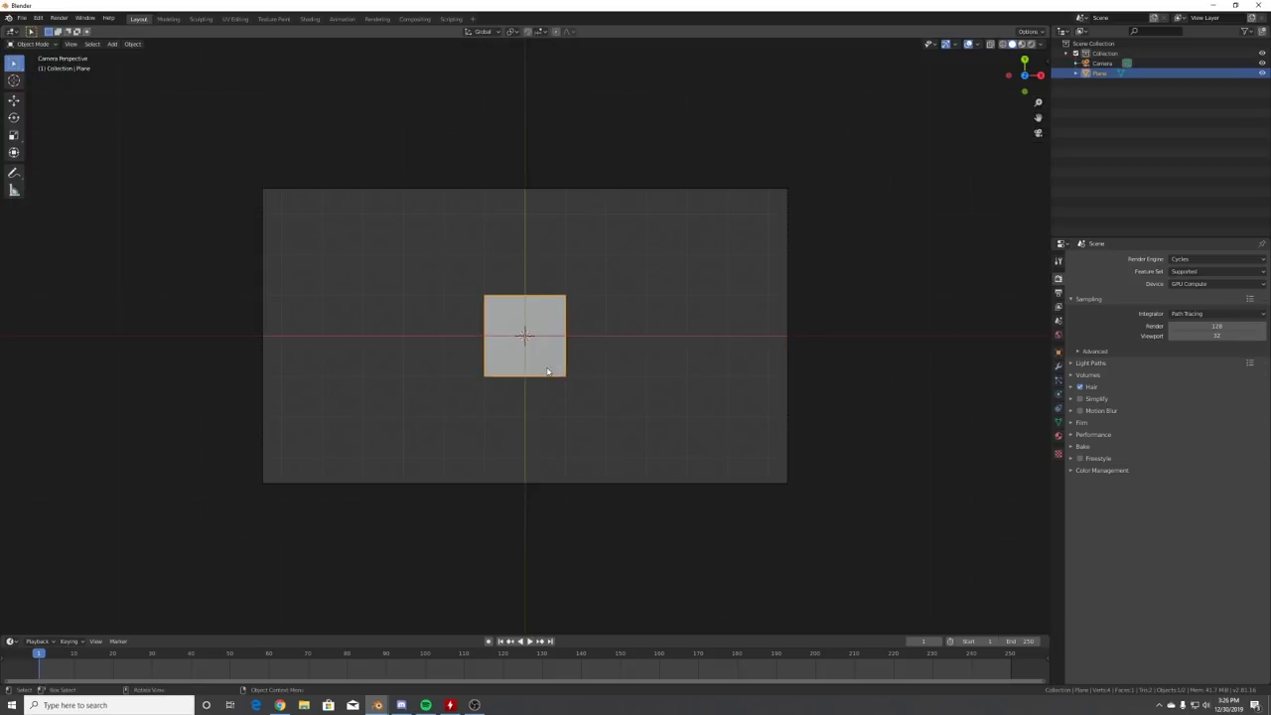
pyautogui.scroll(2, 548, 371)
pyautogui.press('s')
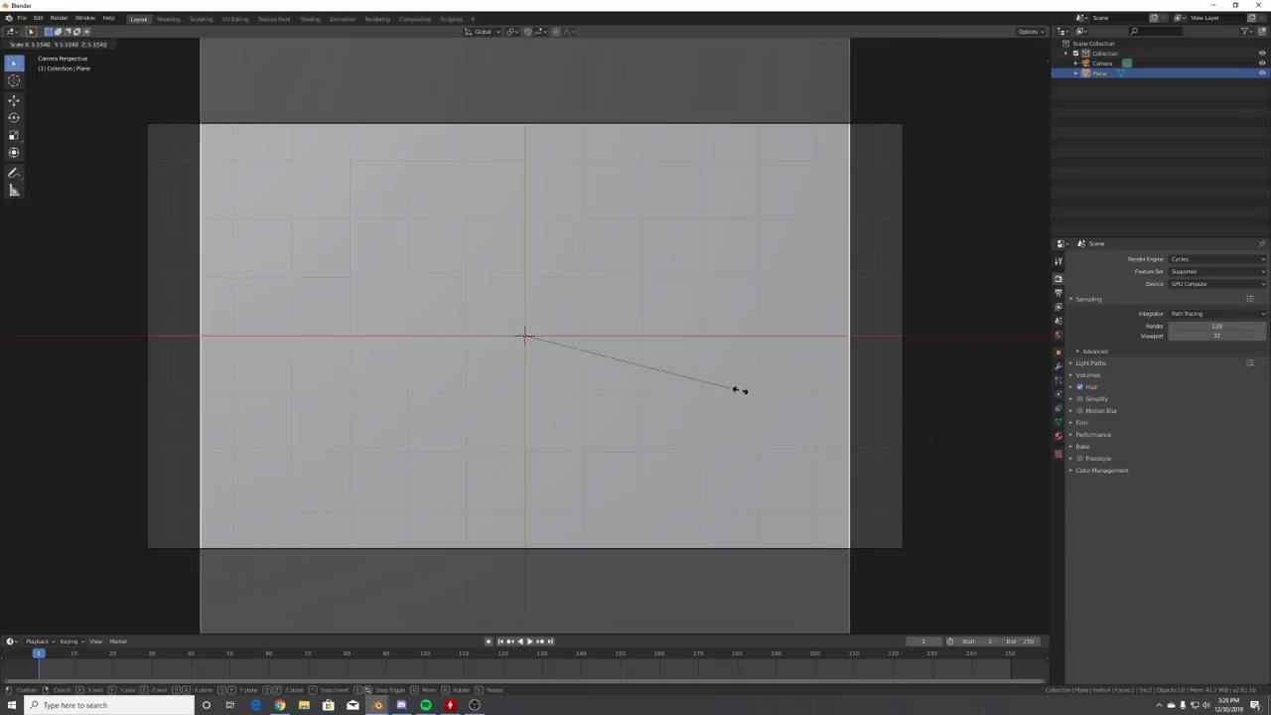
pyautogui.click(653, 400)
pyautogui.click(14, 152)
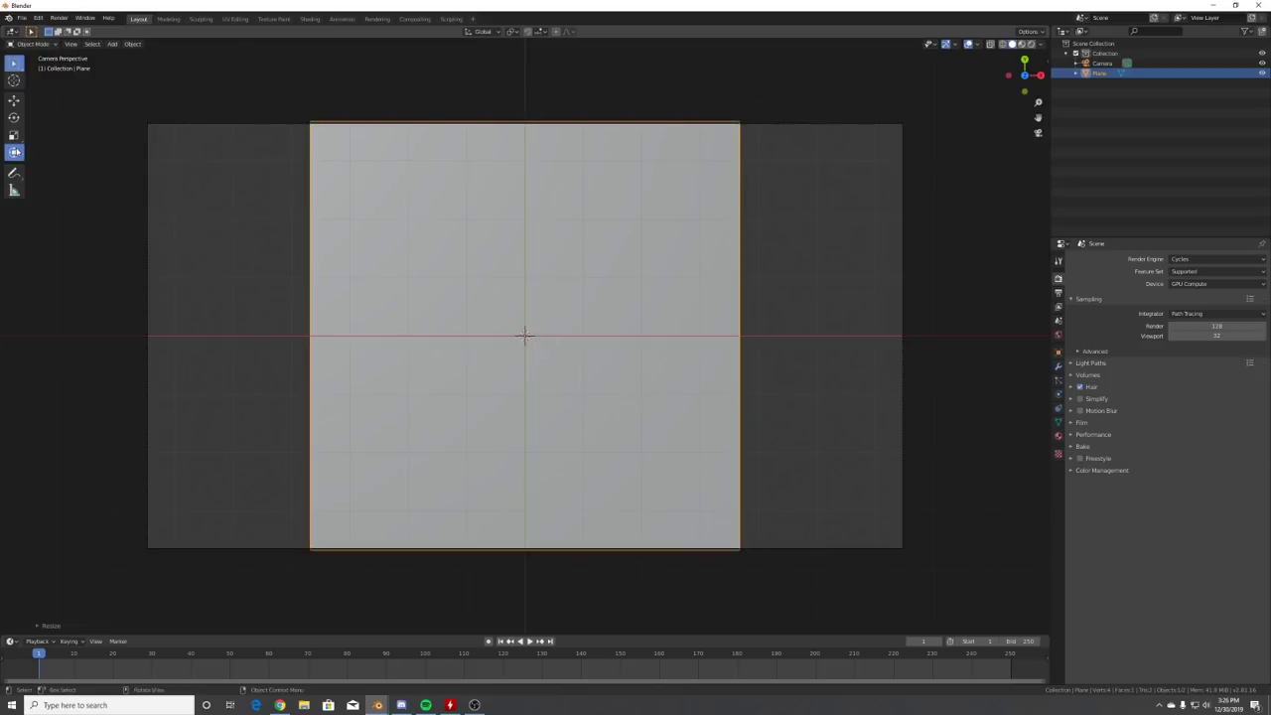
pyautogui.moveTo(562, 338); pyautogui.dragTo(578, 339)
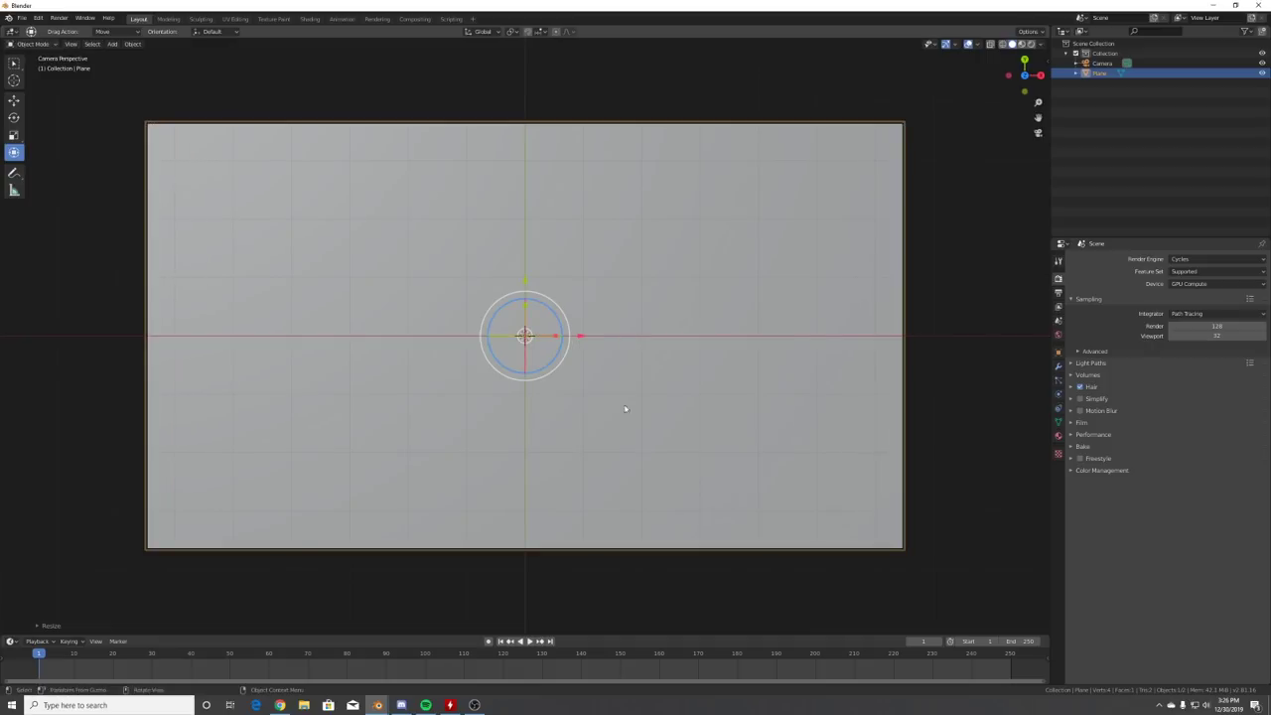
pyautogui.hotkey('ctrl', 'a')
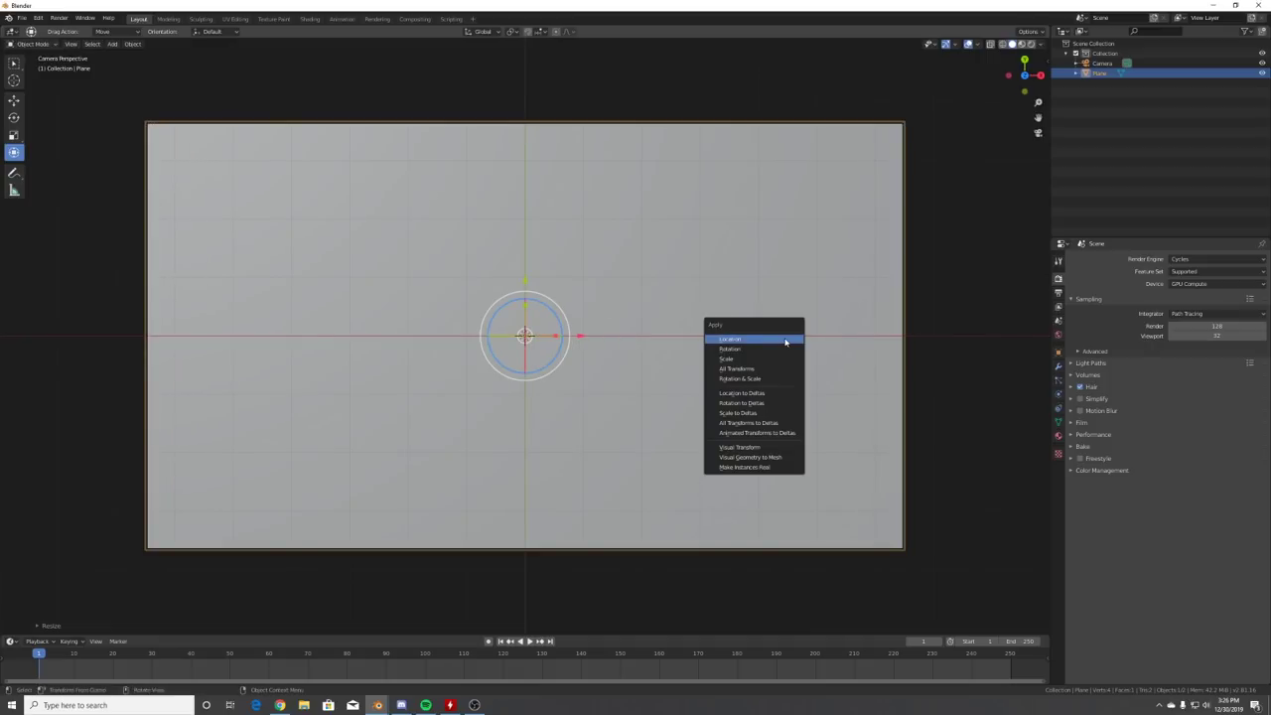
pyautogui.click(735, 362)
# - Subdivide the whole plane with 30 cuts
pyautogui.press('Tab')
pyautogui.rightClick(688, 330)
pyautogui.click(634, 344)
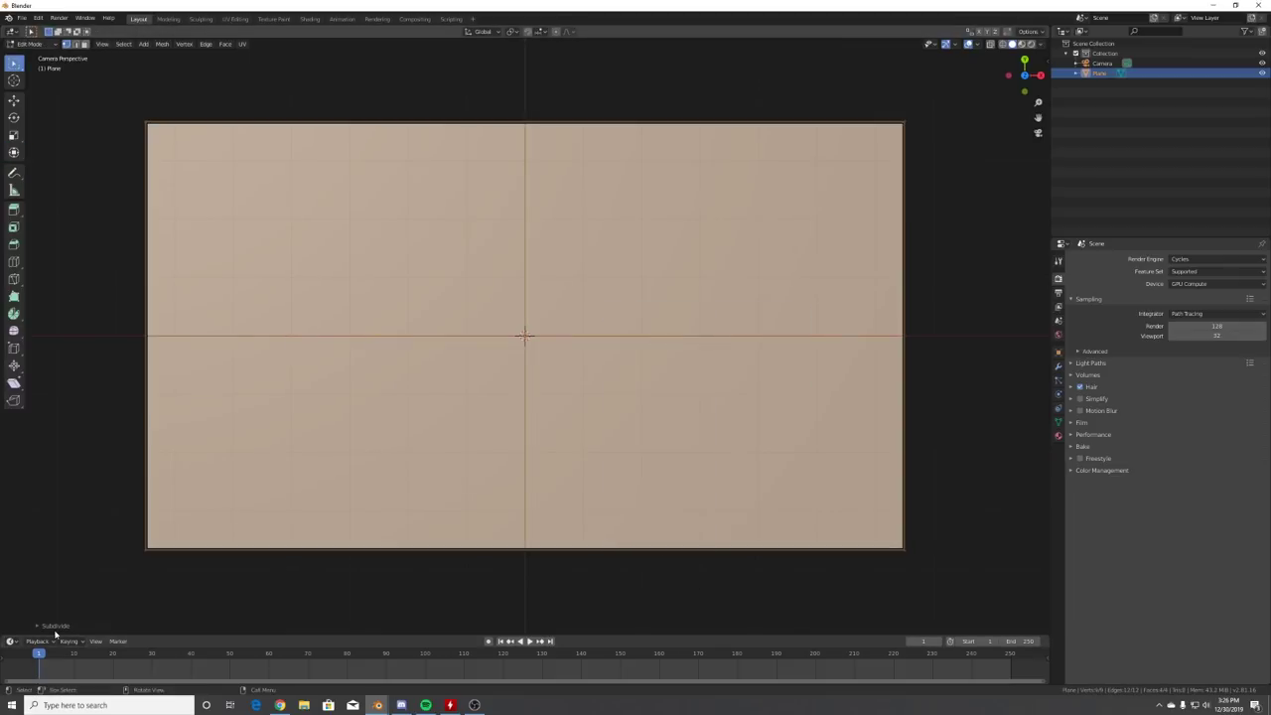
pyautogui.click(49, 623)
pyautogui.click(139, 558)
pyautogui.write('30')
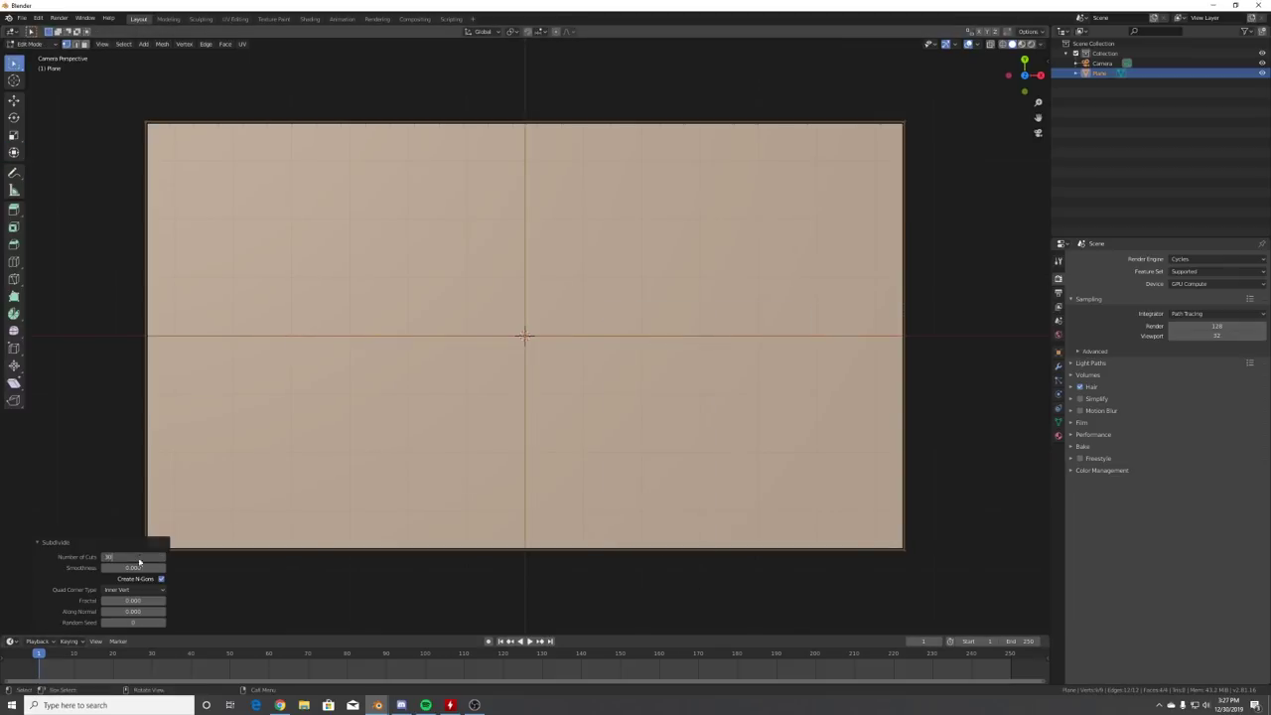
pyautogui.press('Return')
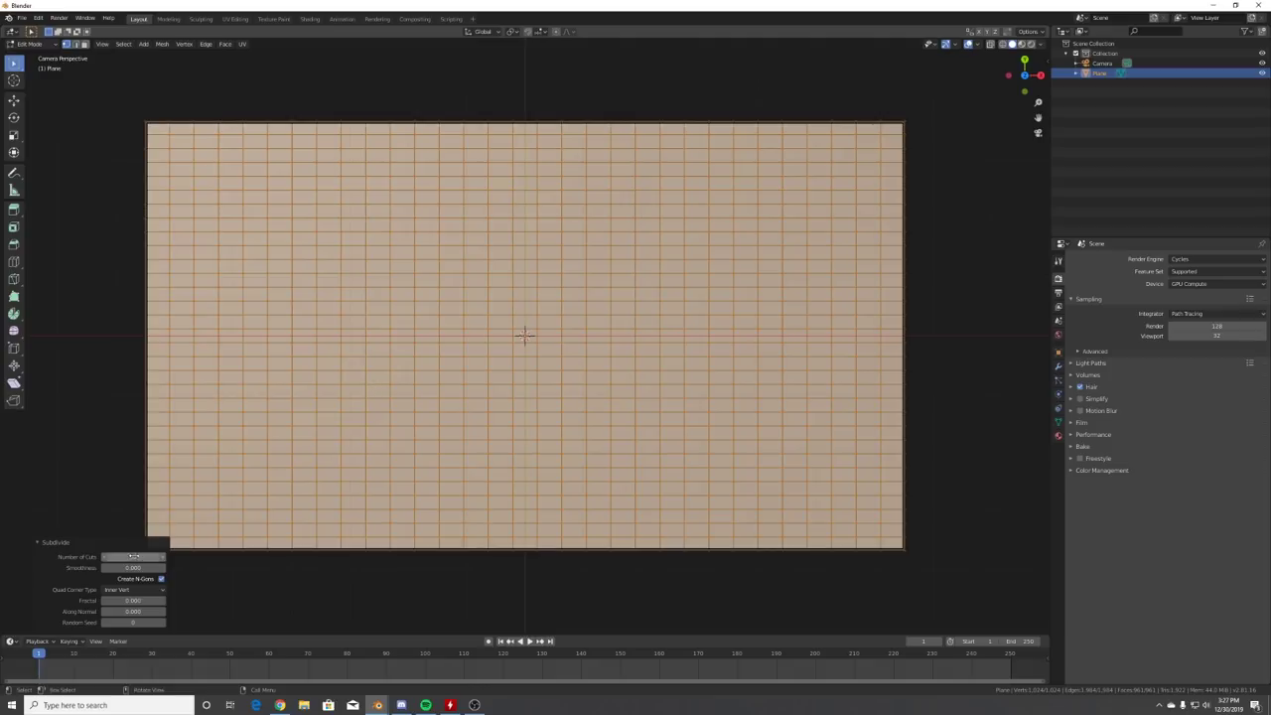
pyautogui.press('Tab')
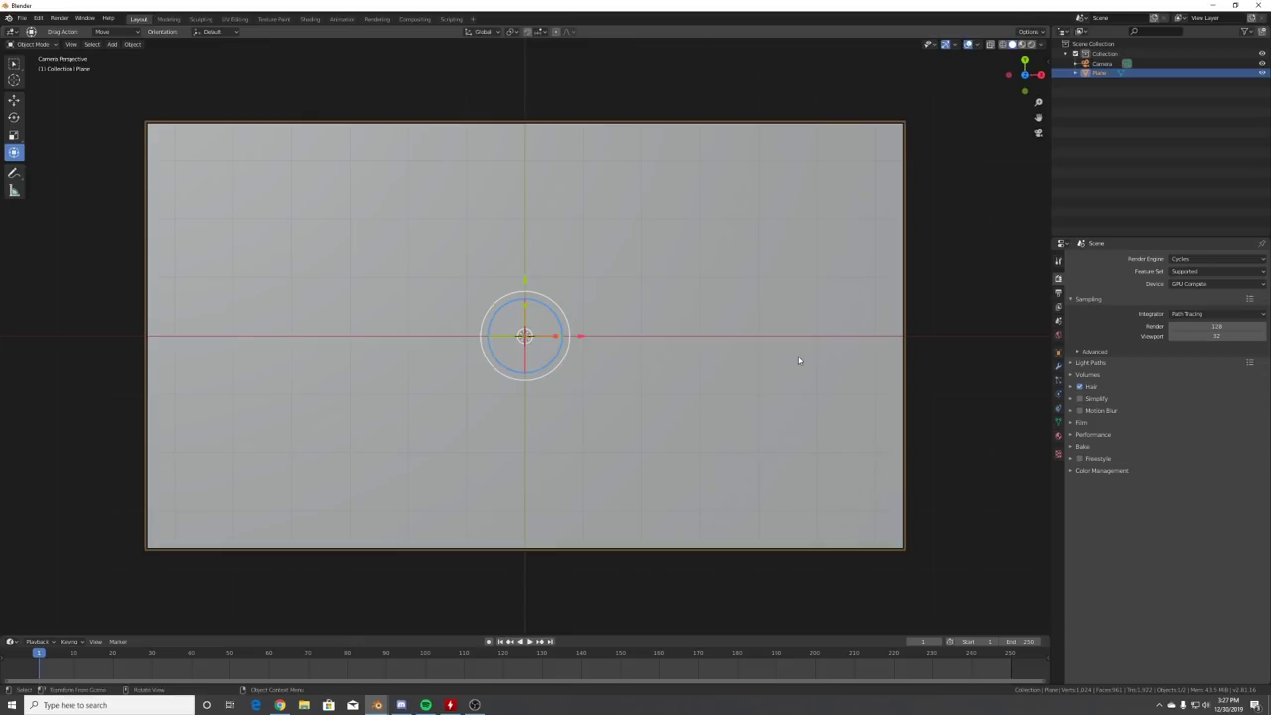
# - Select a rectangular block of faces, 11 by 11, near the plane's upper-left corner for the large display
pyautogui.press('Tab')
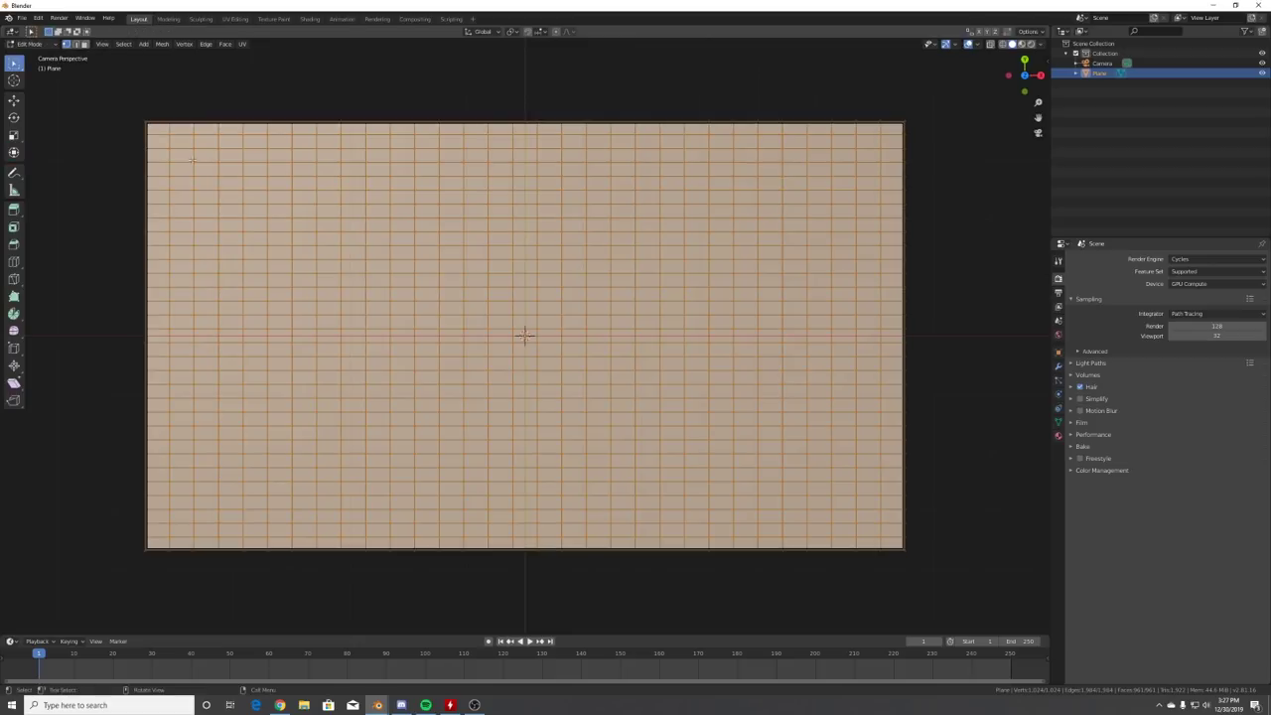
pyautogui.click(86, 44)
pyautogui.click(279, 196)
pyautogui.press('c')
pyautogui.moveTo(194, 152); pyautogui.dragTo(244, 156)
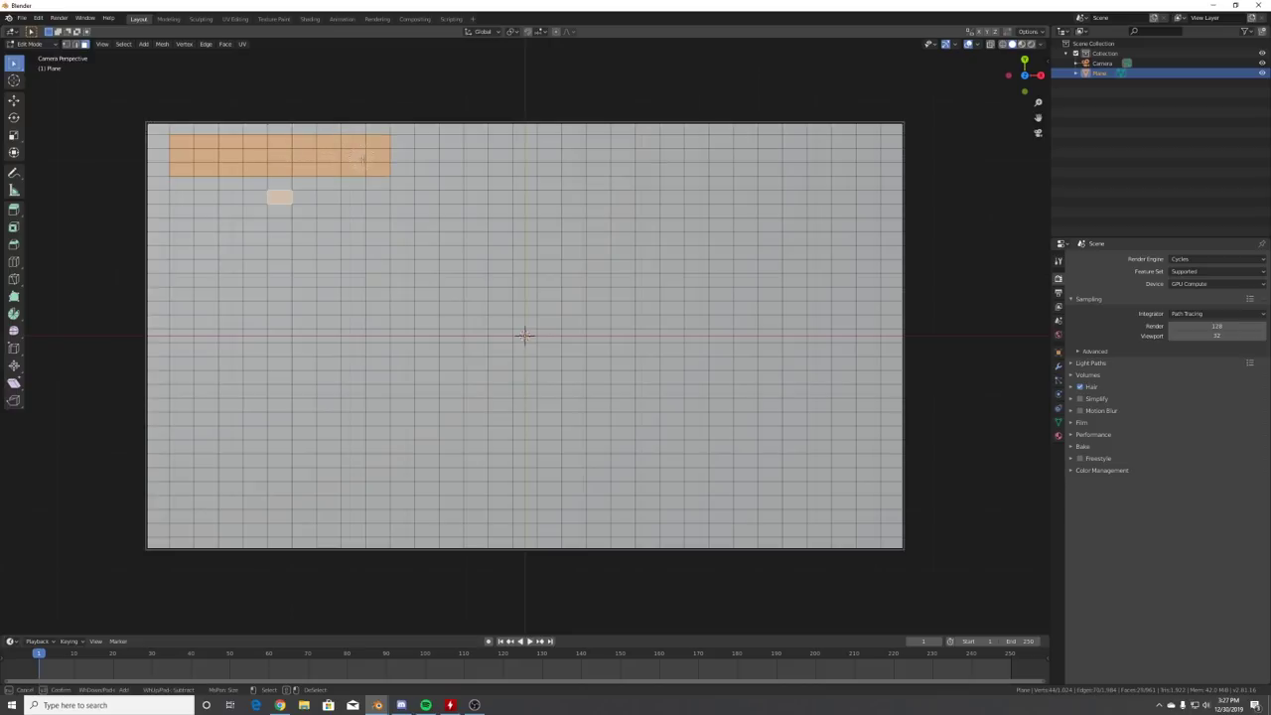
pyautogui.click(393, 147)
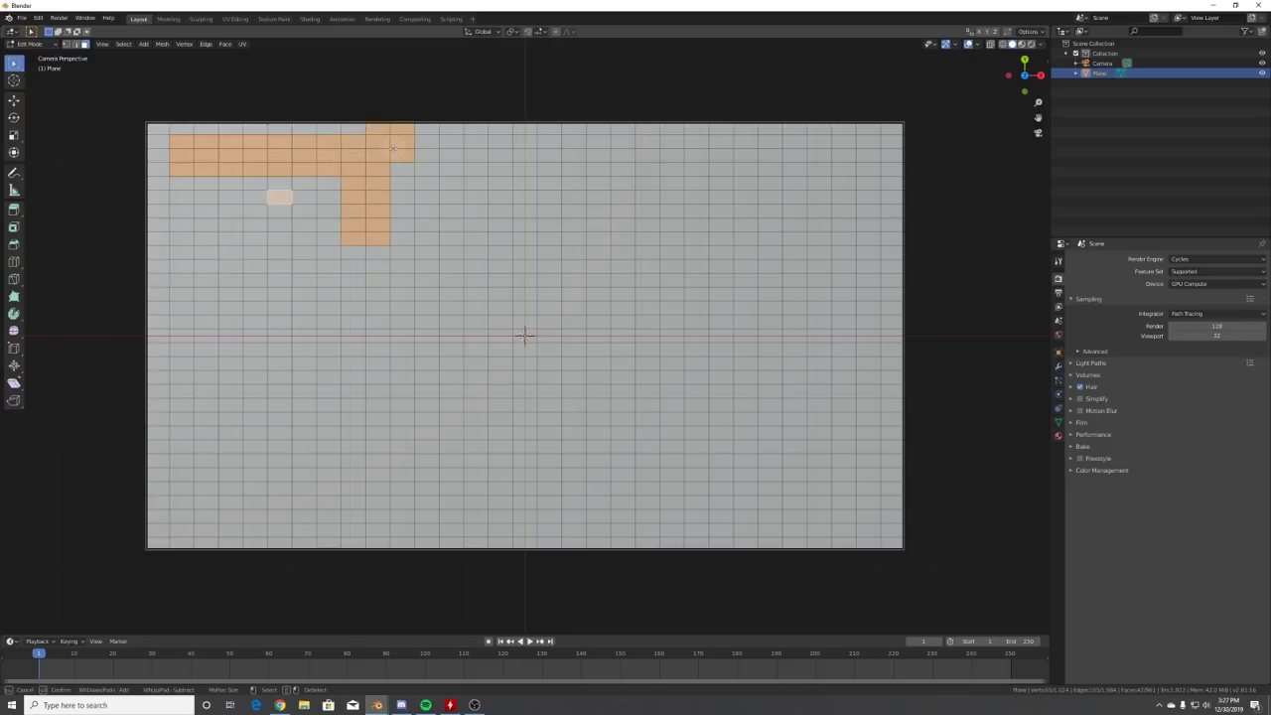
pyautogui.moveTo(393, 182)
pyautogui.mouseDown()
pyautogui.moveTo(391, 225)
pyautogui.moveTo(347, 231)
pyautogui.mouseUp()
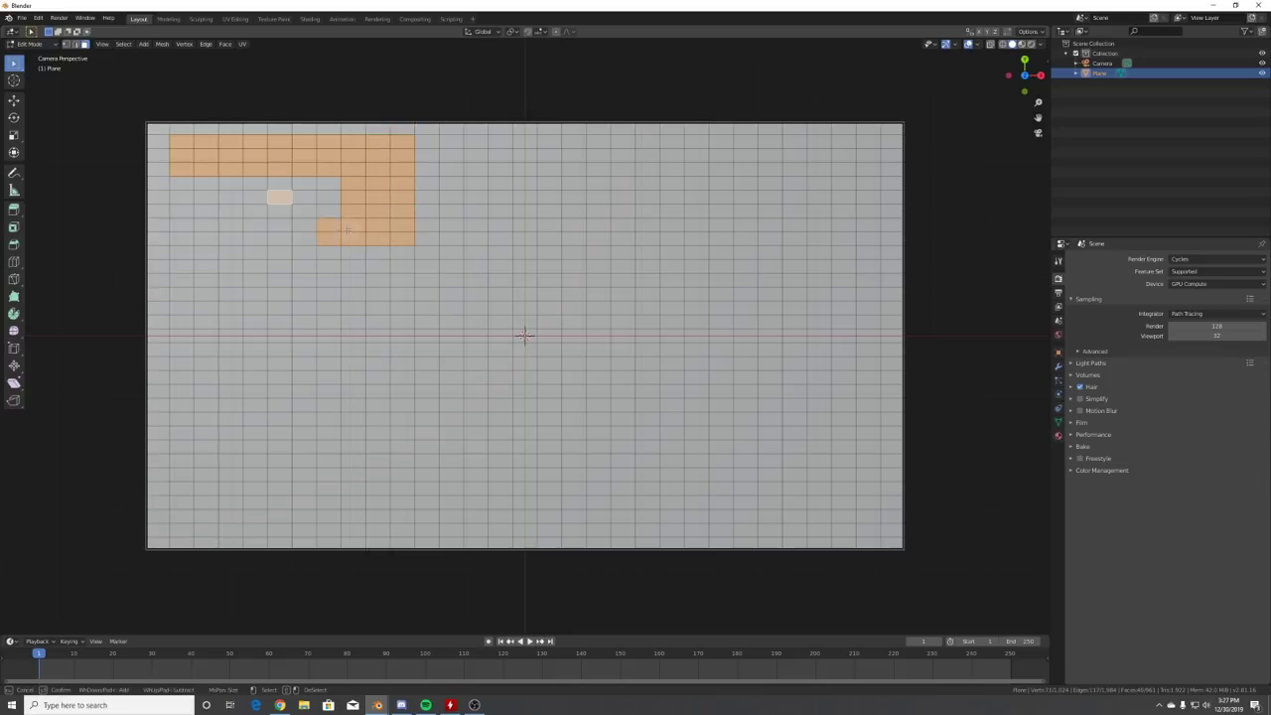
pyautogui.moveTo(312, 188); pyautogui.dragTo(264, 230)
pyautogui.click(194, 256)
pyautogui.moveTo(193, 263); pyautogui.dragTo(192, 284)
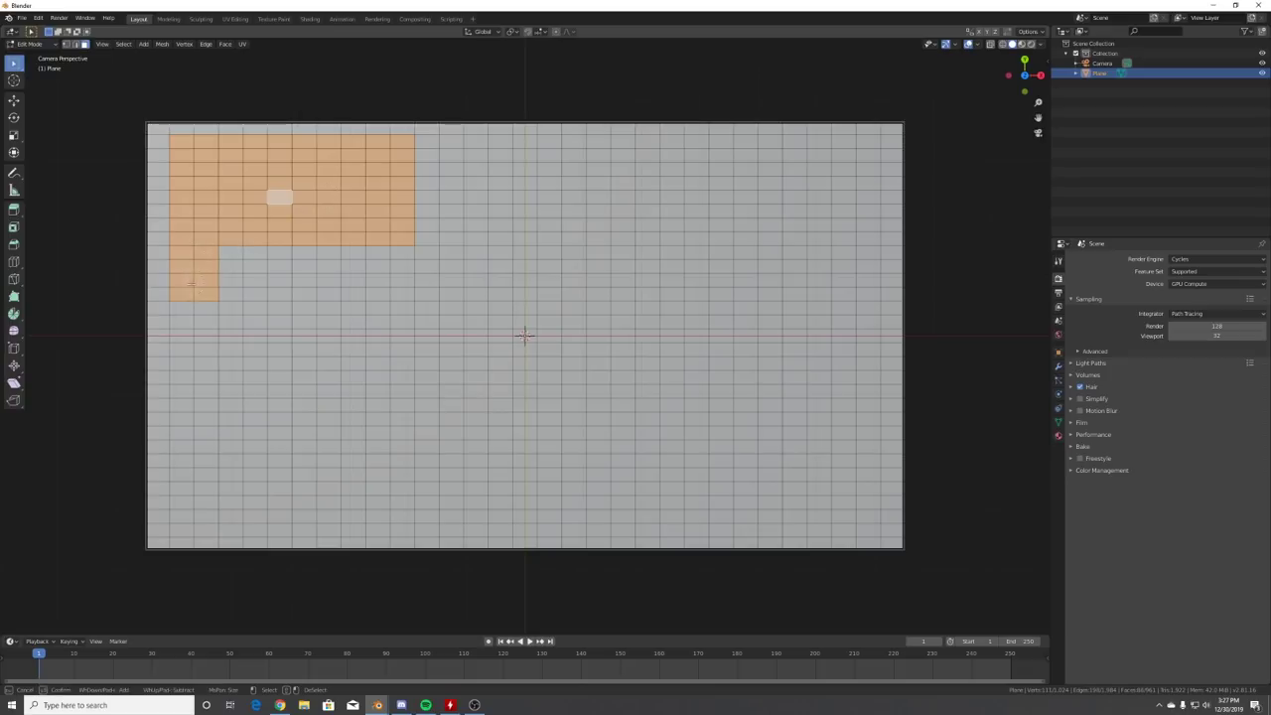
pyautogui.moveTo(286, 283); pyautogui.dragTo(372, 285)
pyautogui.click(230, 252)
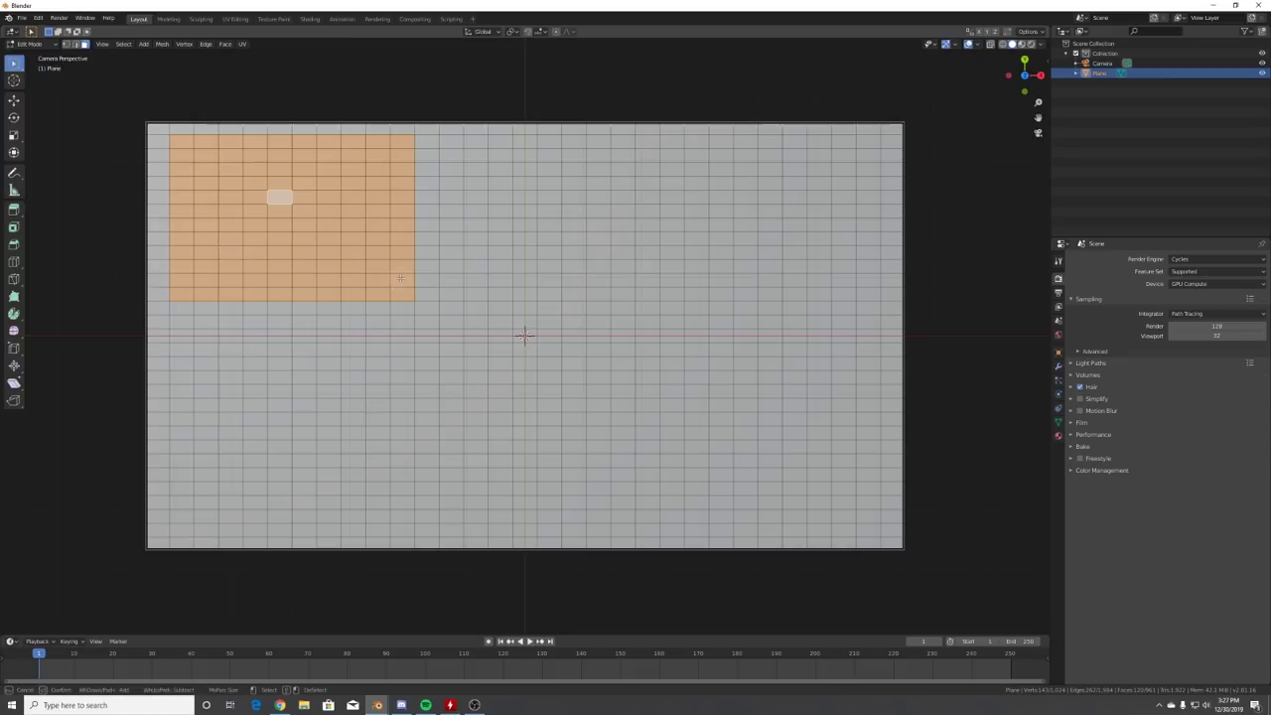
pyautogui.moveTo(418, 164); pyautogui.dragTo(417, 174)
pyautogui.moveTo(411, 278); pyautogui.dragTo(411, 280)
pyautogui.moveTo(293, 306); pyautogui.dragTo(159, 308, button='middle')
pyautogui.rightClick(468, 239)
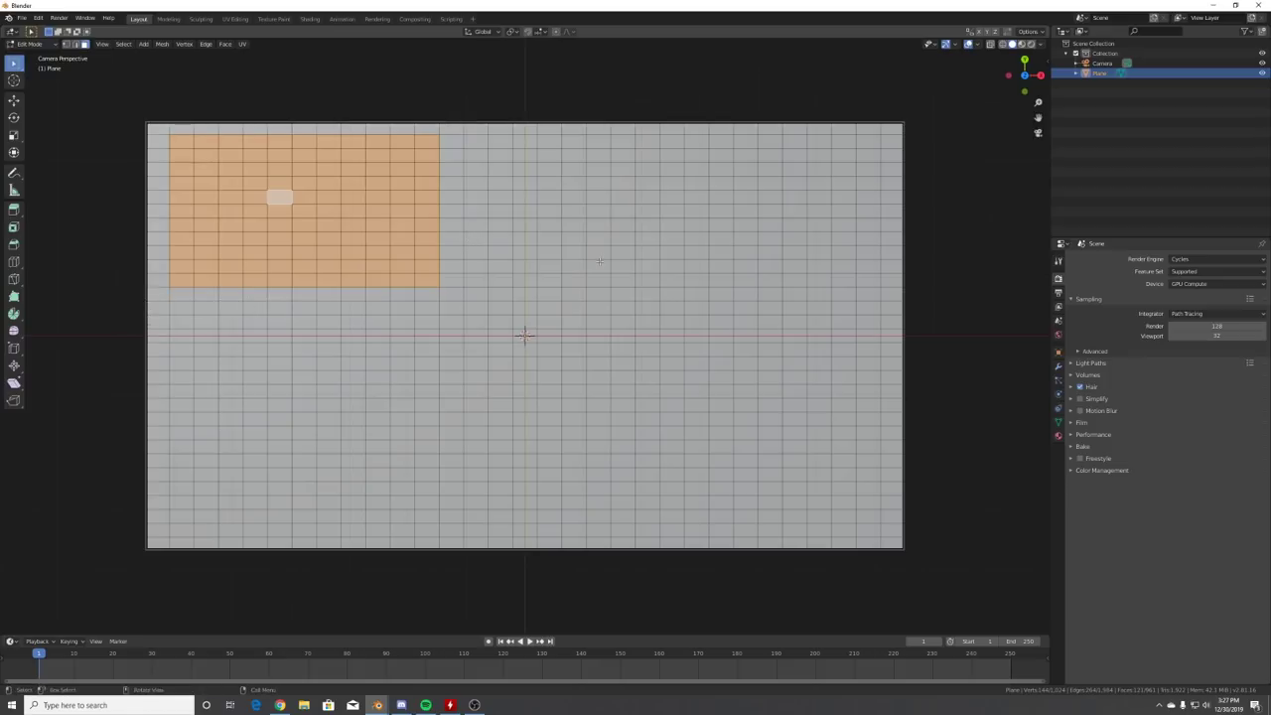
# - Add a second face block, 7 columns by 11 rows, to the selection one column right of the large block
pyautogui.rightClick(524, 334)
pyautogui.press('Escape')
pyautogui.press('c')
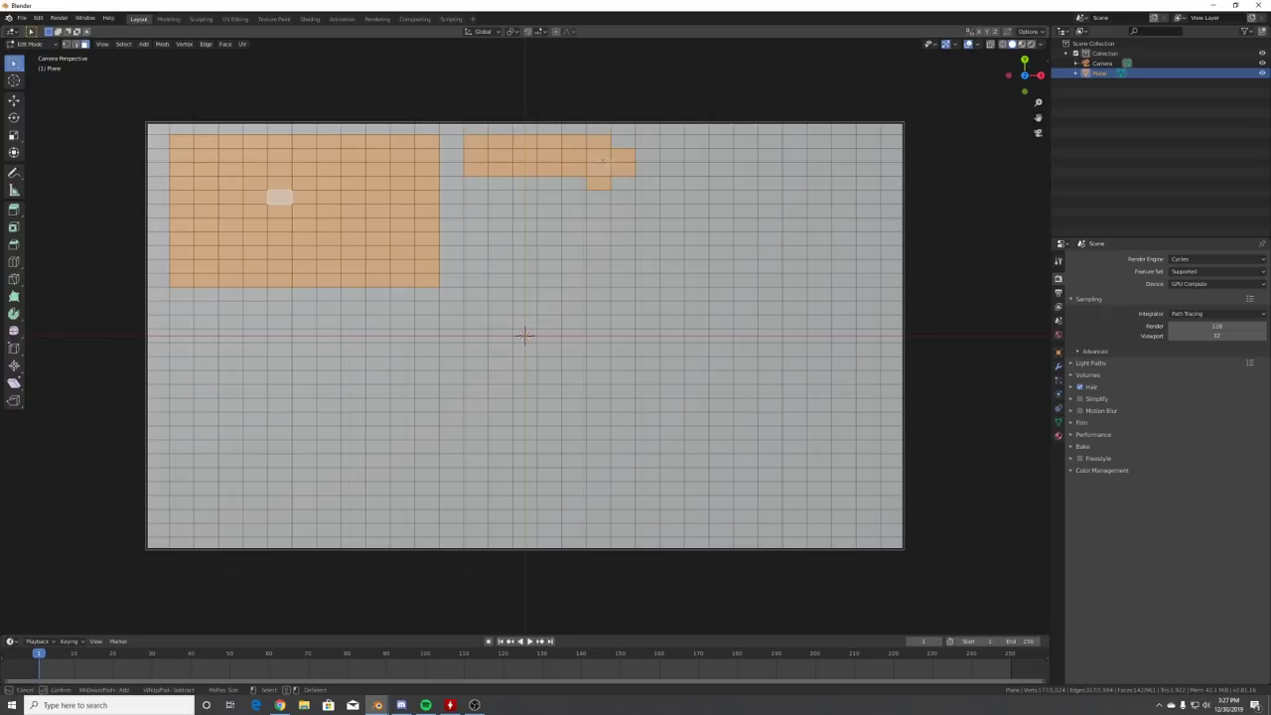
pyautogui.moveTo(534, 261); pyautogui.dragTo(586, 266)
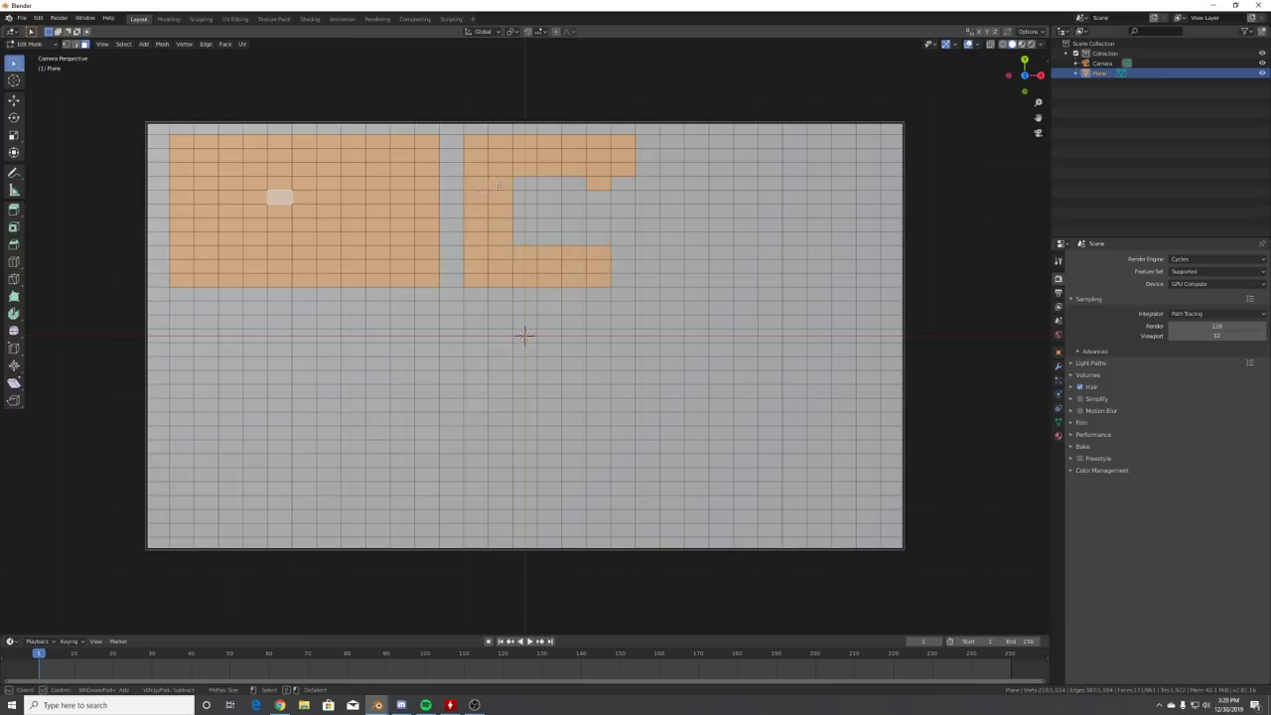
pyautogui.moveTo(622, 281); pyautogui.dragTo(623, 141)
# - Add three smaller rectangular face blocks to the selection along the plane's lower edge, toward the right, one column apart
pyautogui.moveTo(854, 531); pyautogui.dragTo(778, 445)
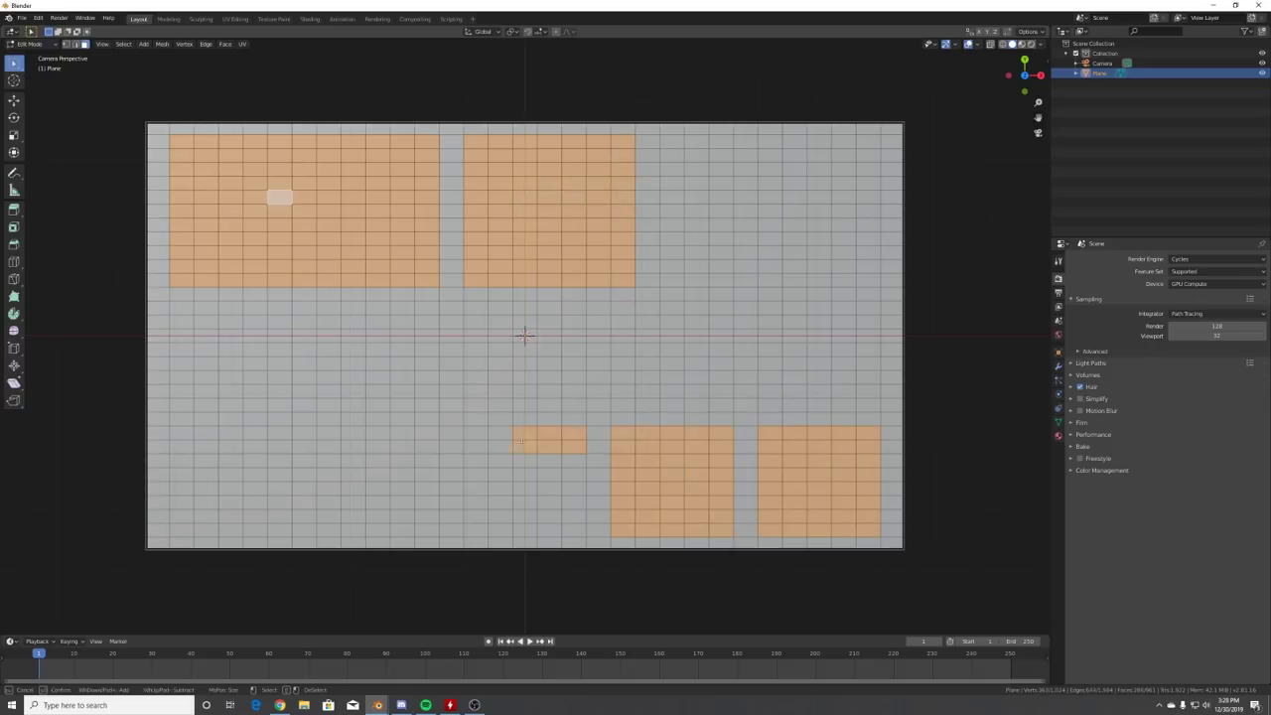
pyautogui.moveTo(555, 455); pyautogui.dragTo(525, 503)
pyautogui.press('Escape')
# - Extrude the five selected face blocks downward about 0.102 m to form recessed screens
pyautogui.moveTo(939, 427); pyautogui.dragTo(937, 303, button='middle')
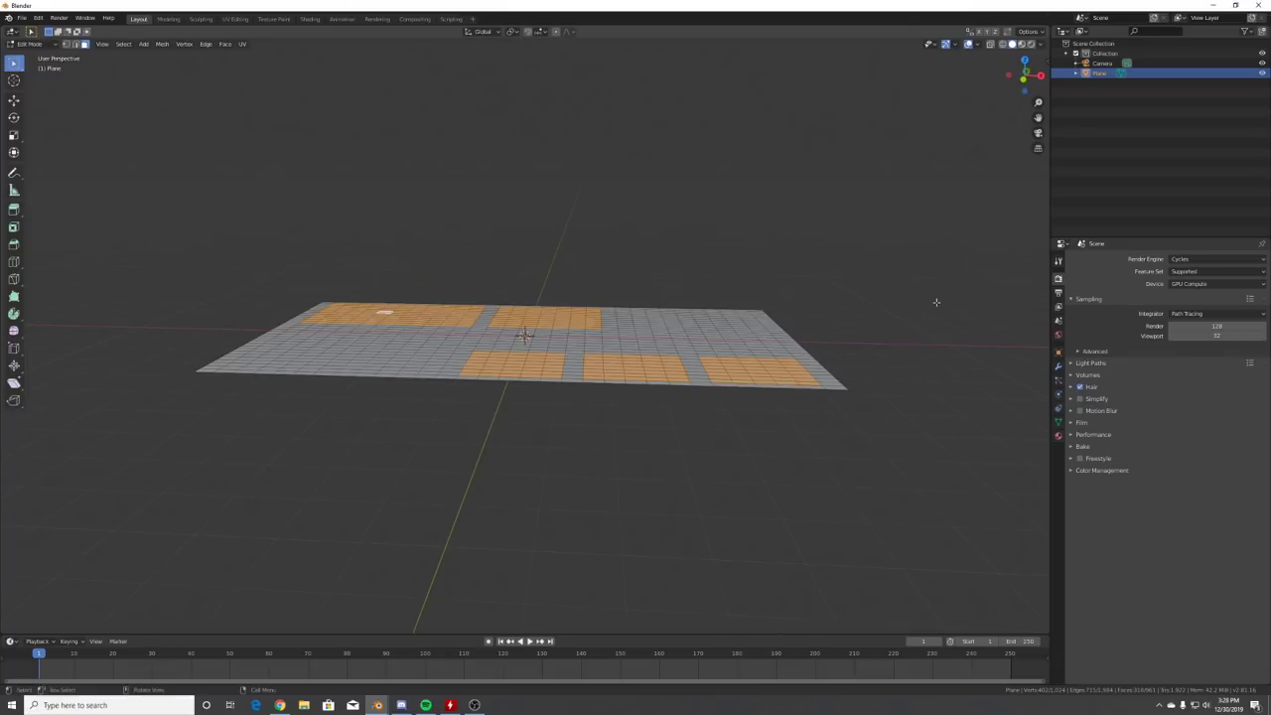
pyautogui.moveTo(508, 357); pyautogui.dragTo(660, 324, button='middle')
pyautogui.scroll(3, 611, 362)
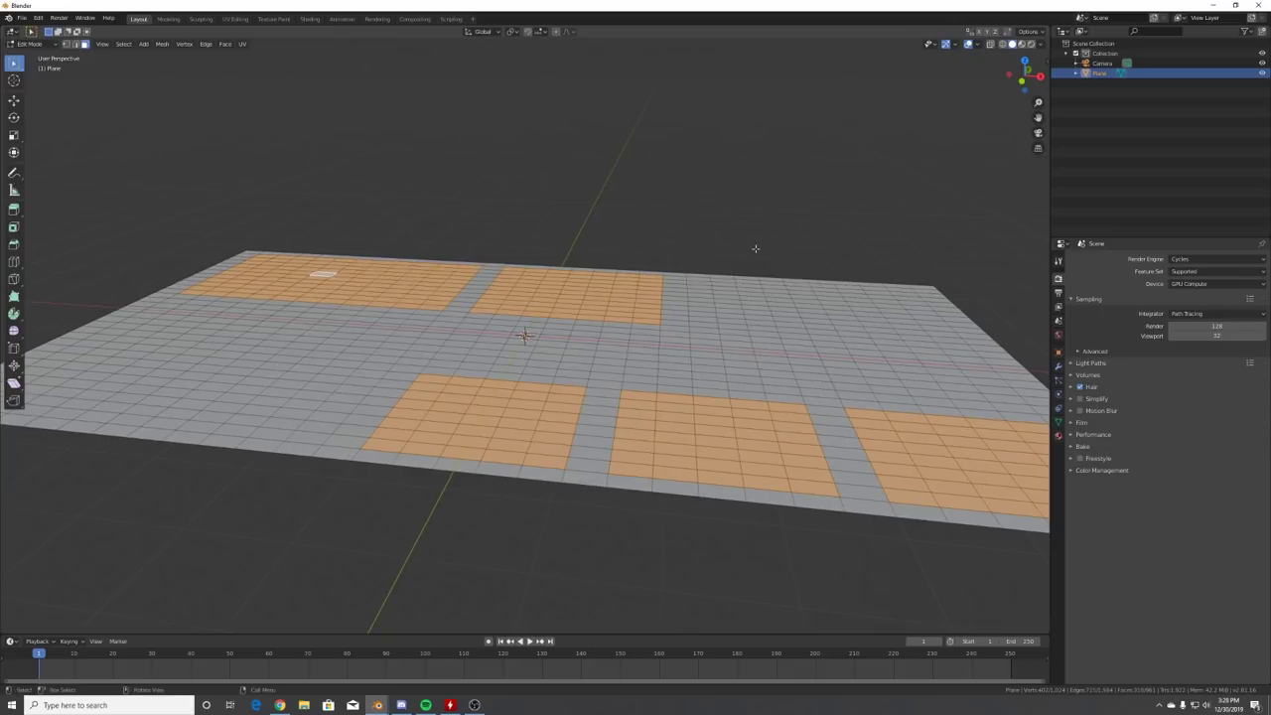
pyautogui.press('e')
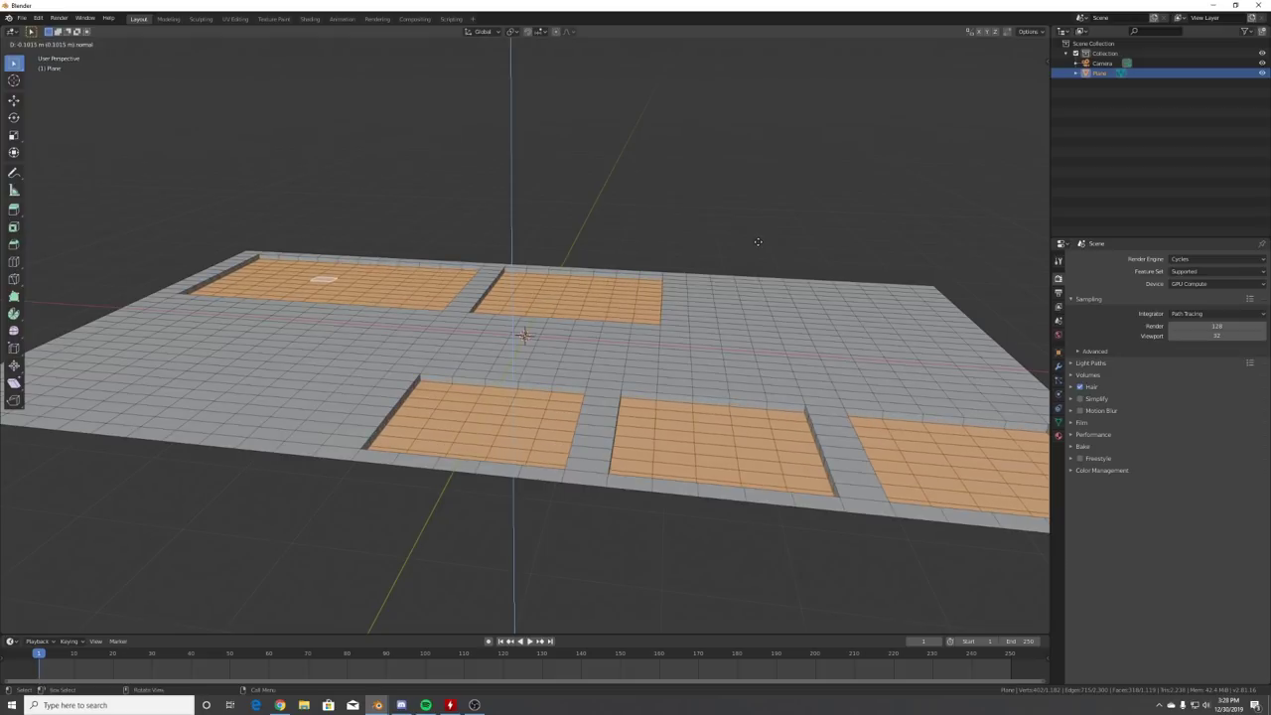
pyautogui.click(776, 286)
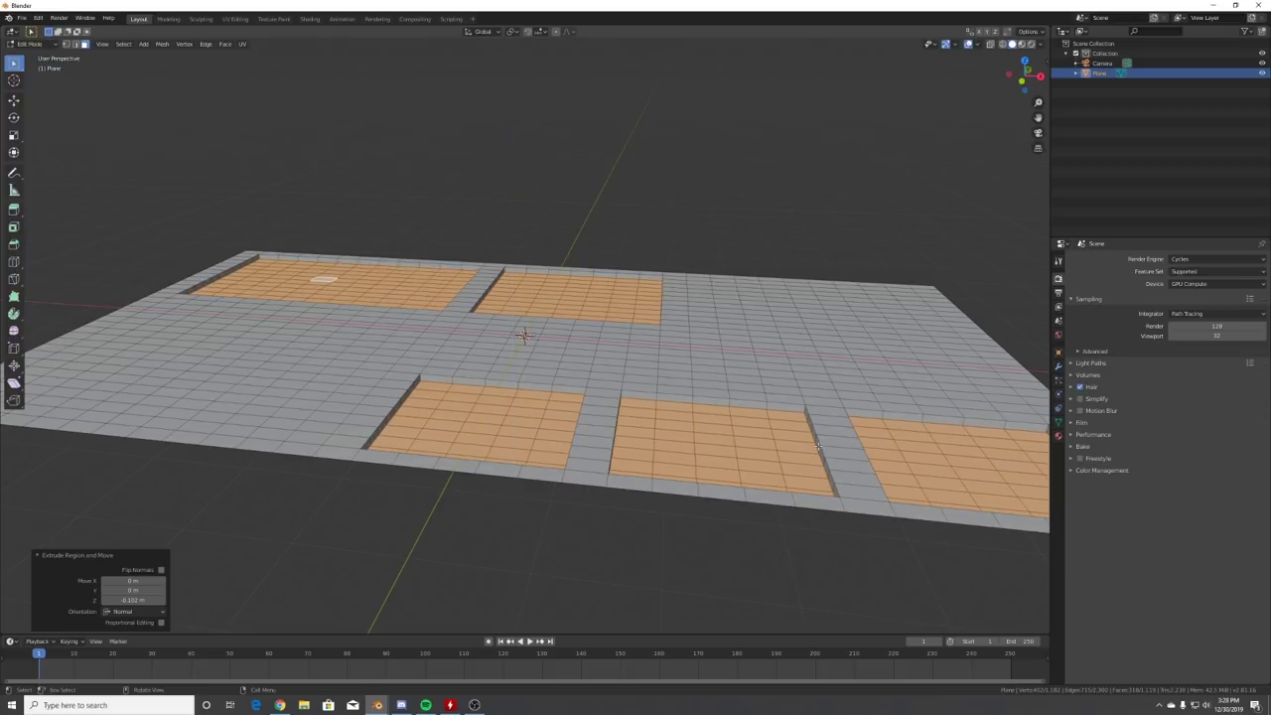
pyautogui.press('Tab')
# - Switch to edge selection and select the upper rim edge loop of the large recess
pyautogui.keyDown('shift'); pyautogui.moveTo(459, 275); pyautogui.dragTo(721, 318, button='middle'); pyautogui.keyUp('shift')
pyautogui.scroll(3, 721, 318)
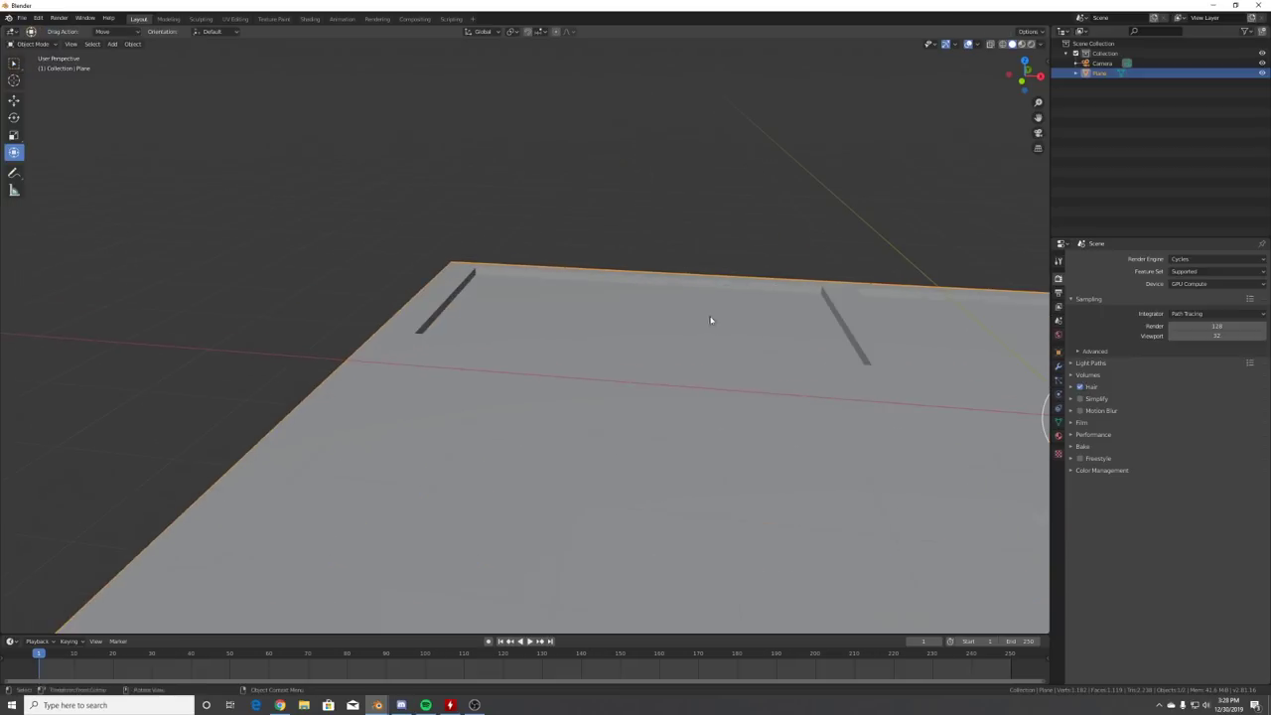
pyautogui.press('Tab')
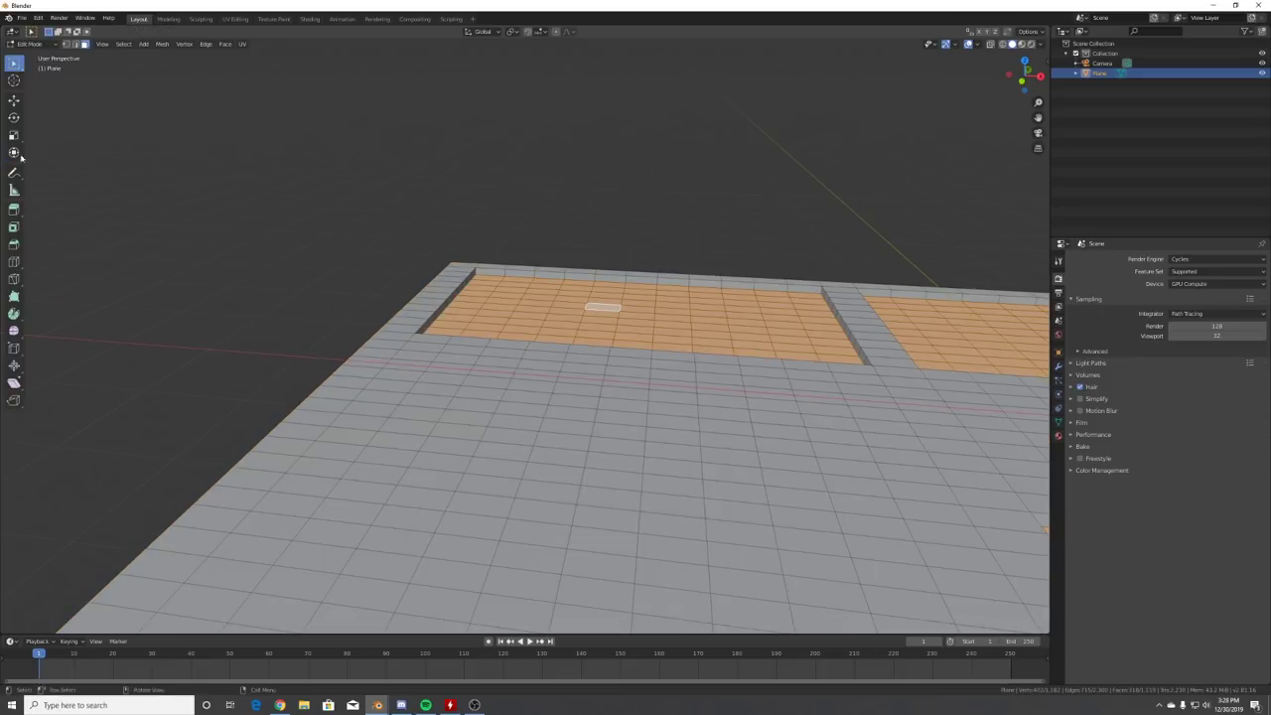
pyautogui.click(75, 45)
pyautogui.scroll(2, 506, 238)
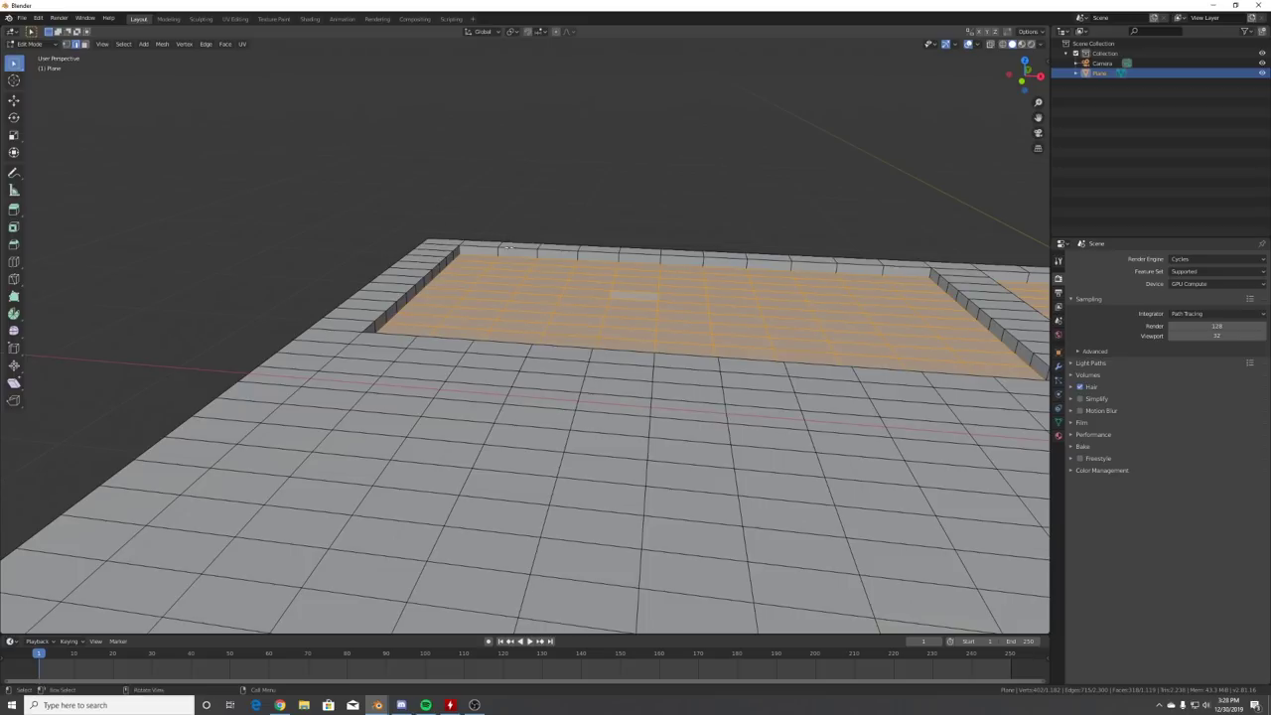
pyautogui.click(511, 249)
pyautogui.keyDown('alt'); pyautogui.click(509, 247); pyautogui.keyUp('alt')
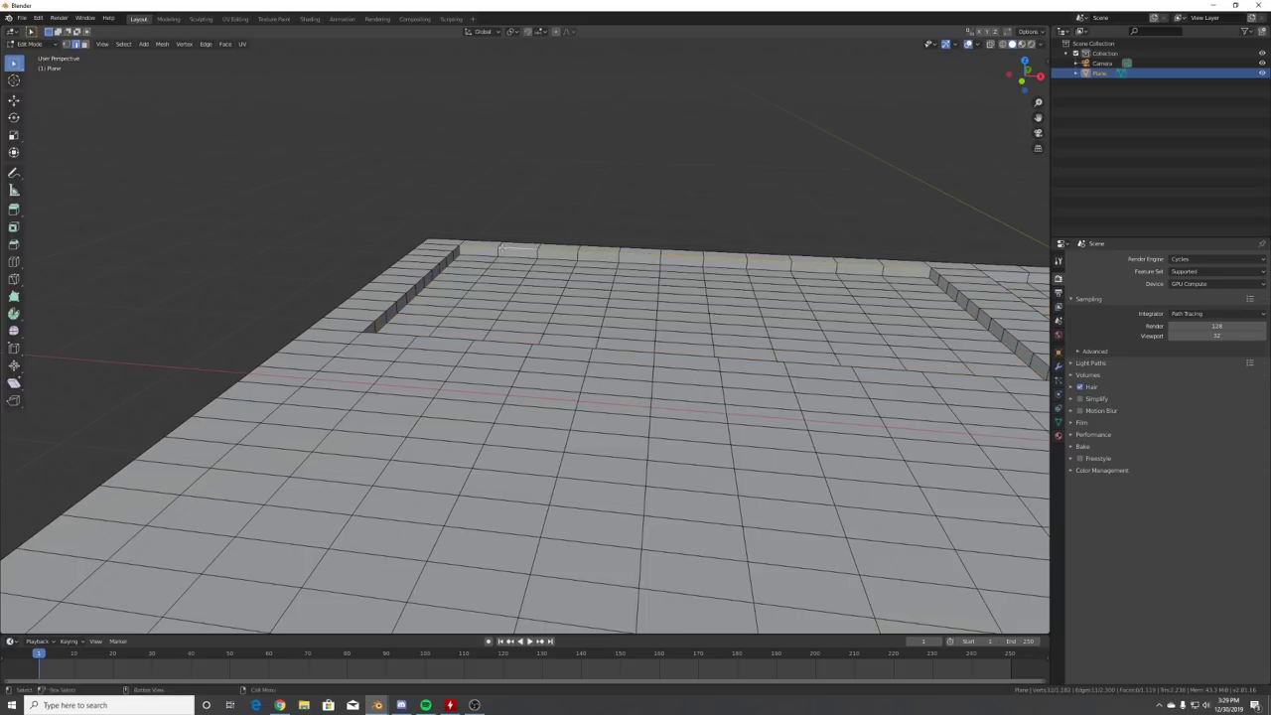
# - Add the upper rim edge loops of the four other recesses to the selection
pyautogui.moveTo(589, 277); pyautogui.dragTo(355, 115, button='middle')
pyautogui.scroll(-3, 333, 313)
pyautogui.moveTo(665, 244); pyautogui.dragTo(234, 233, button='middle')
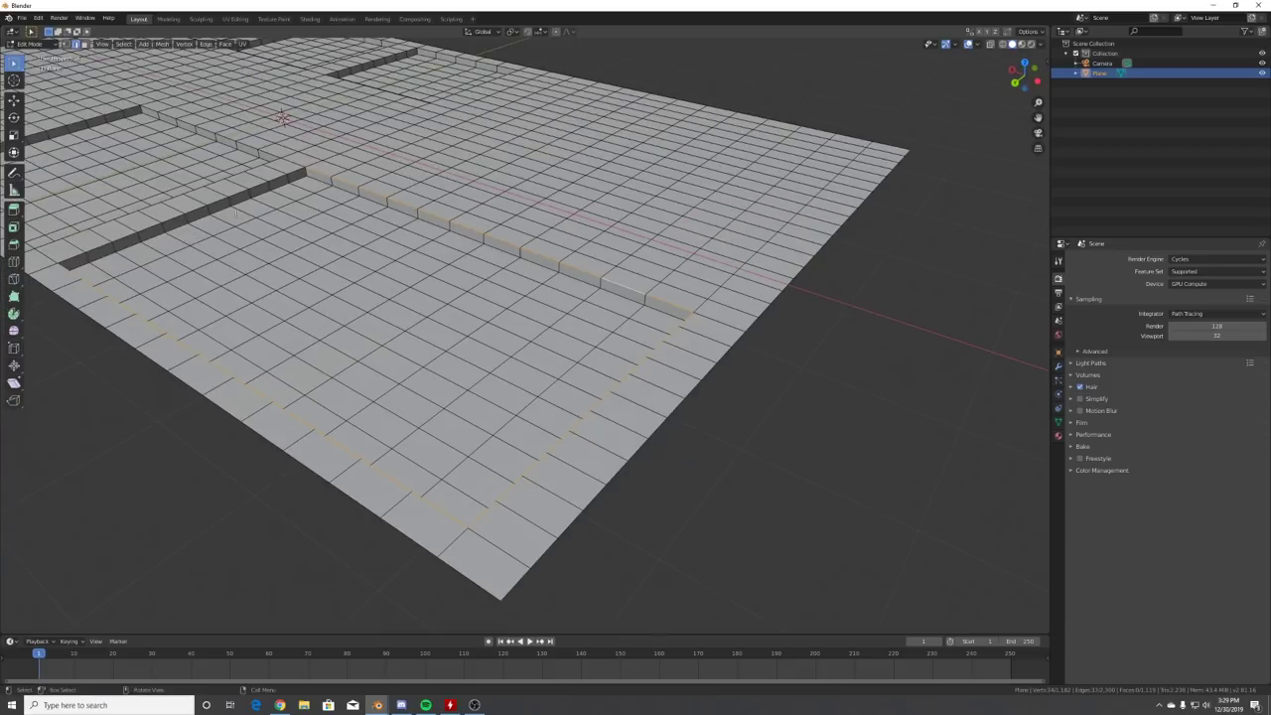
pyautogui.keyDown('alt'); pyautogui.keyDown('shift'); pyautogui.click(240, 190); pyautogui.keyUp('shift'); pyautogui.keyUp('alt')
pyautogui.keyDown('shift'); pyautogui.moveTo(242, 214); pyautogui.dragTo(770, 303, button='middle'); pyautogui.keyUp('shift')
pyautogui.moveTo(417, 198); pyautogui.dragTo(199, 169, button='middle')
pyautogui.keyDown('alt'); pyautogui.keyDown('shift'); pyautogui.click(371, 183); pyautogui.keyUp('shift'); pyautogui.keyUp('alt')
pyautogui.keyDown('alt'); pyautogui.keyDown('shift'); pyautogui.click(575, 203); pyautogui.keyUp('shift'); pyautogui.keyUp('alt')
pyautogui.moveTo(582, 237); pyautogui.dragTo(437, 281, button='middle')
pyautogui.keyDown('alt'); pyautogui.keyDown('shift'); pyautogui.click(532, 314); pyautogui.keyUp('shift'); pyautogui.keyUp('alt')
pyautogui.scroll(-5, 652, 444)
pyautogui.moveTo(455, 392); pyautogui.dragTo(680, 323, button='middle')
pyautogui.scroll(5, 567, 305)
pyautogui.keyDown('alt'); pyautogui.keyDown('shift'); pyautogui.click(568, 301); pyautogui.keyUp('shift'); pyautogui.keyUp('alt')
pyautogui.scroll(-5, 567, 305)
pyautogui.moveTo(606, 387); pyautogui.dragTo(694, 377, button='middle')
pyautogui.scroll(4, 693, 377)
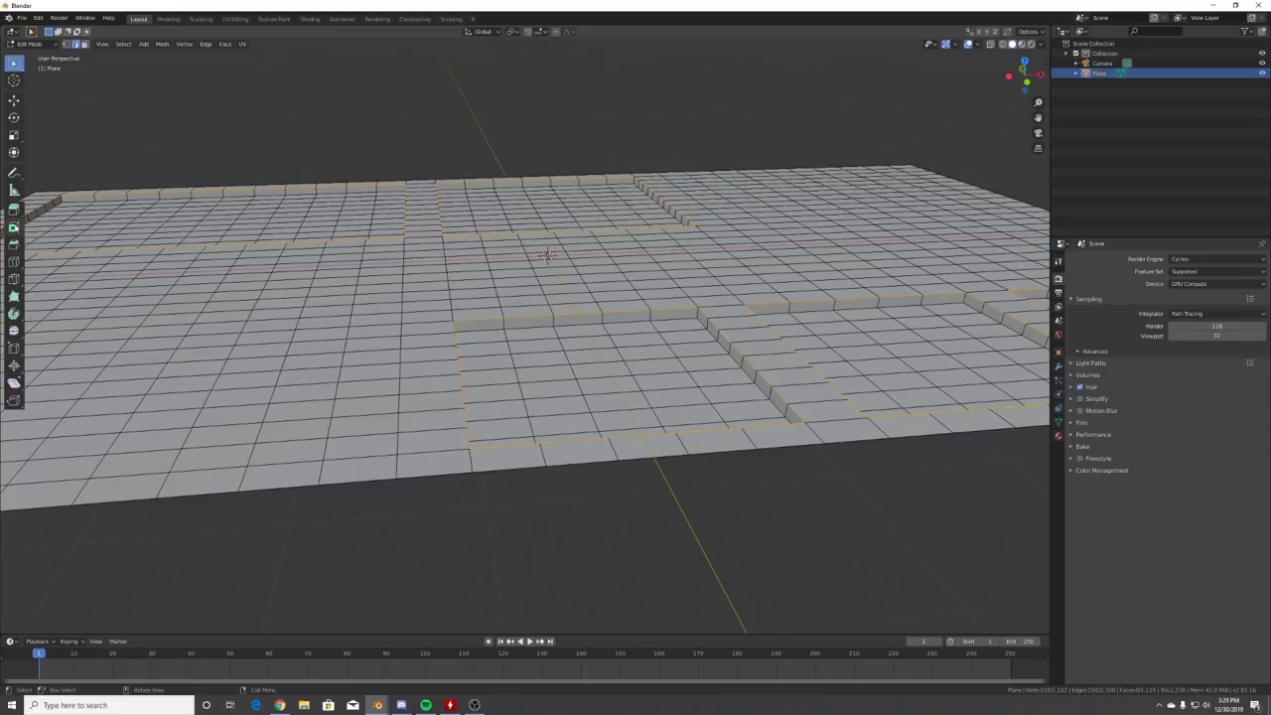
# - Bevel the selected recess rims with one segment about 0.09 m wide, and return to Object Mode
pyautogui.click(14, 243)
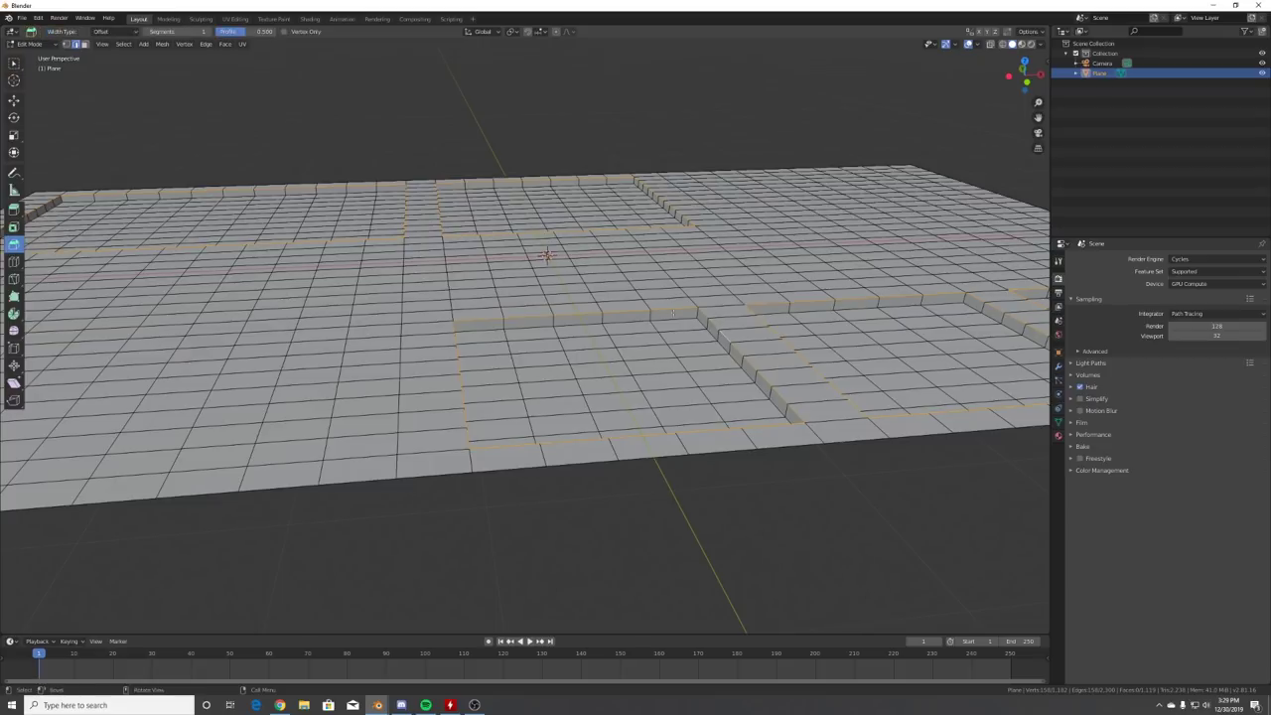
pyautogui.moveTo(715, 266); pyautogui.dragTo(730, 275)
pyautogui.moveTo(730, 274); pyautogui.dragTo(684, 241, button='middle')
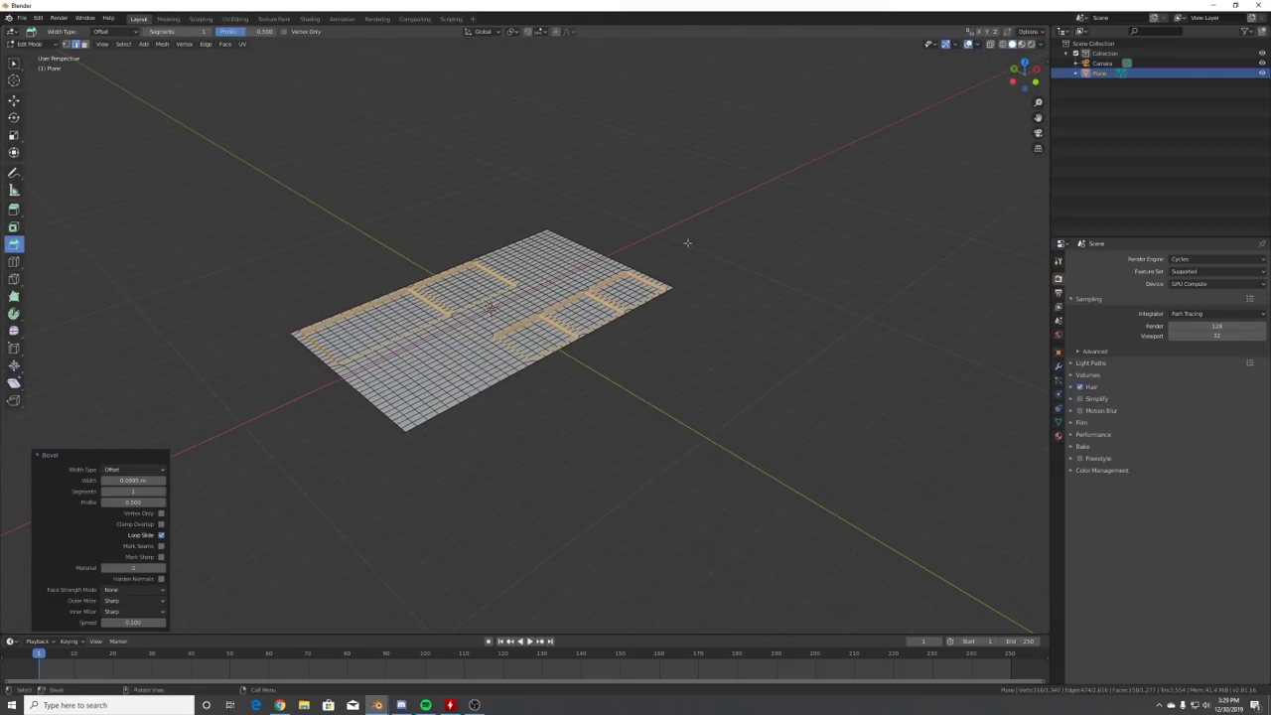
pyautogui.press('Tab')
pyautogui.scroll(5, 725, 273)
pyautogui.moveTo(736, 282); pyautogui.dragTo(700, 390, button='middle')
pyautogui.scroll(4, 700, 390)
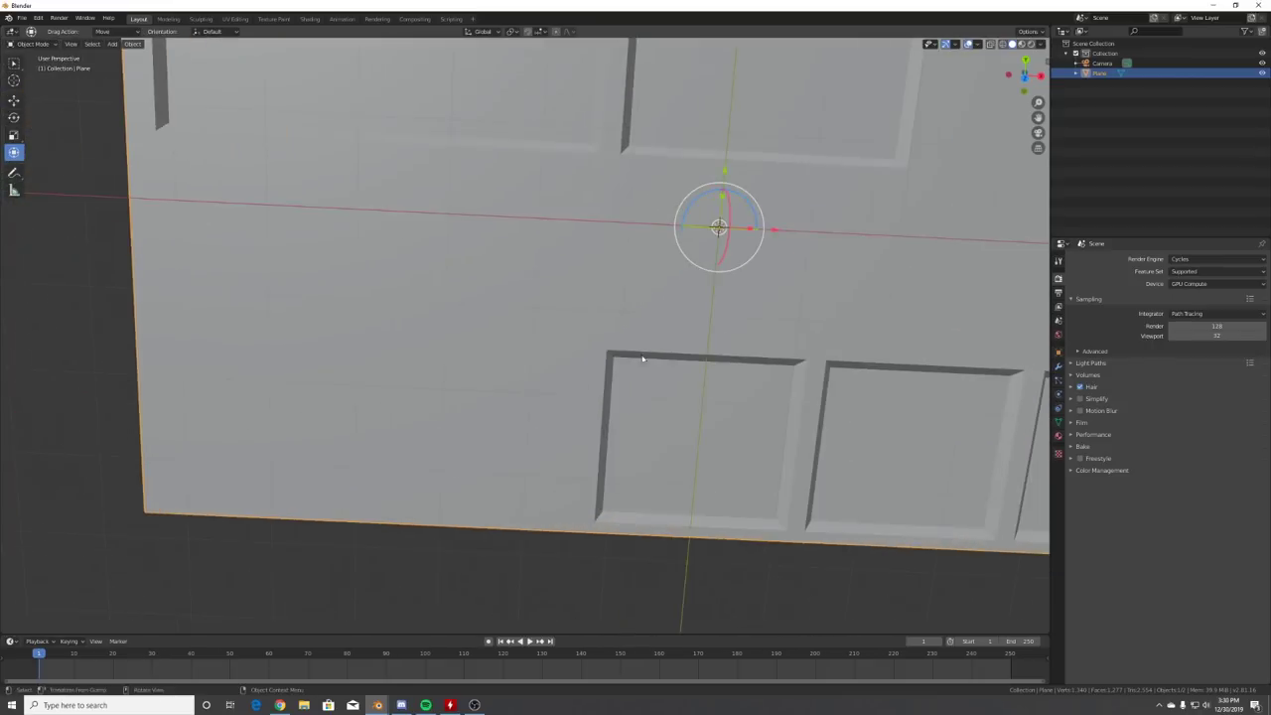
# - Add a cube at the panel's centre and flatten it along the Z axis
pyautogui.moveTo(738, 513); pyautogui.dragTo(636, 377, button='middle')
pyautogui.hotkey('shift', 'a')
pyautogui.moveTo(584, 240)
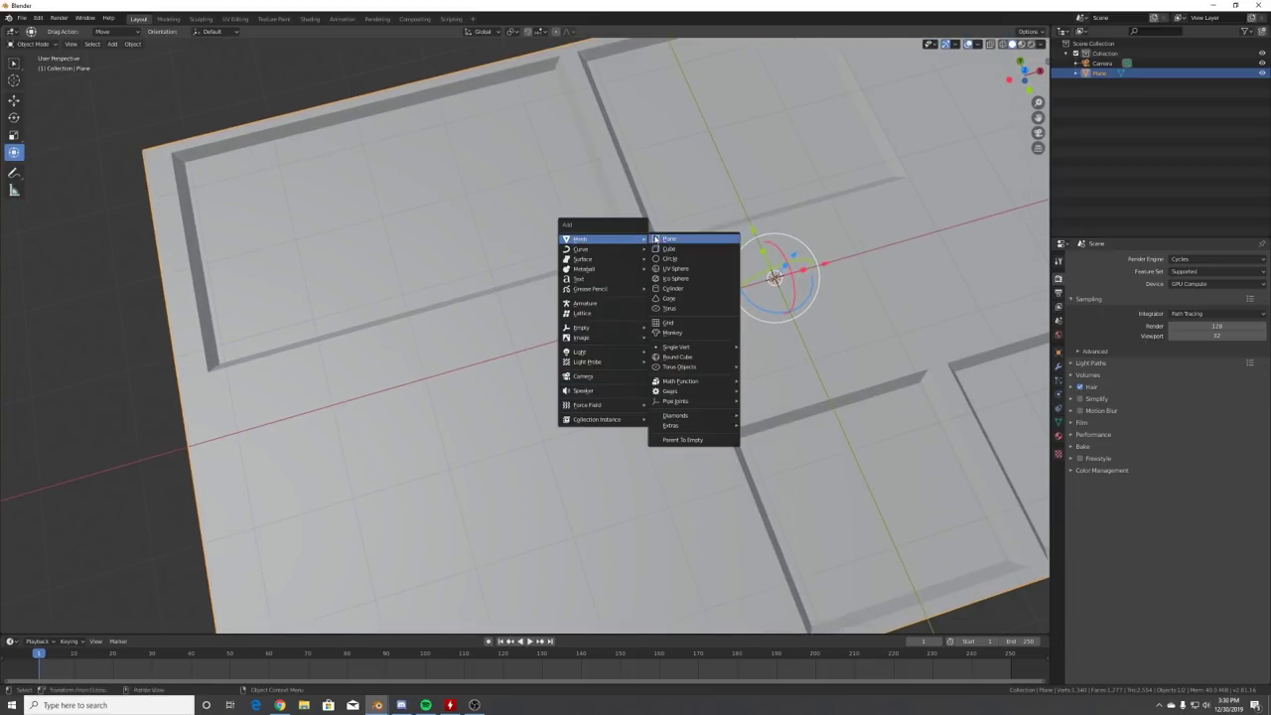
pyautogui.click(676, 249)
pyautogui.scroll(-4, 696, 298)
pyautogui.moveTo(785, 298); pyautogui.dragTo(695, 338, button='middle')
pyautogui.press('s')
pyautogui.press('z')
pyautogui.click(653, 396)
# - Scale the flattened cube to 0.255 and move it along X to the panel's left end, below the large recess
pyautogui.moveTo(789, 378)
pyautogui.mouseDown(button='middle')
pyautogui.moveTo(753, 467)
pyautogui.moveTo(845, 396)
pyautogui.moveTo(792, 392)
pyautogui.mouseUp(button='middle')
pyautogui.press('s')
pyautogui.click(790, 376)
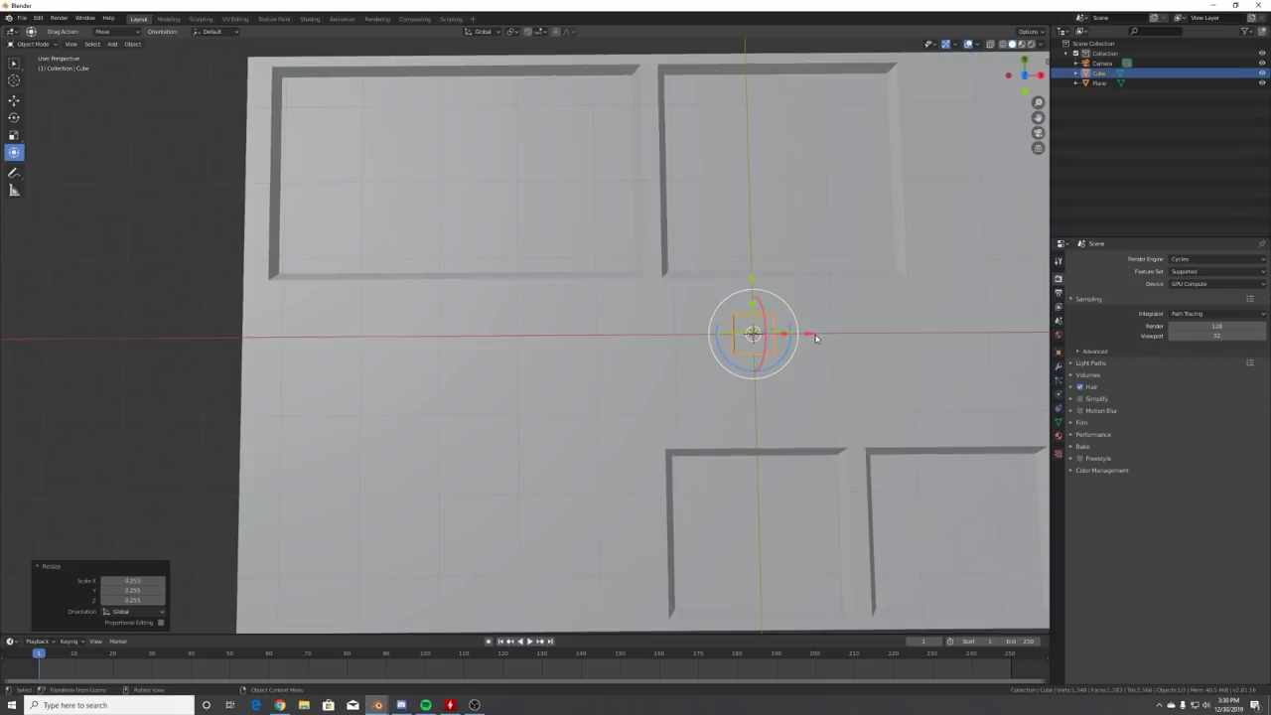
pyautogui.press('g')
pyautogui.press('x')
pyautogui.click(349, 332)
pyautogui.scroll(4, 321, 320)
pyautogui.moveTo(322, 319); pyautogui.dragTo(531, 397, button='middle')
pyautogui.scroll(-5, 472, 382)
pyautogui.moveTo(582, 364); pyautogui.dragTo(603, 346, button='middle')
pyautogui.scroll(3, 604, 347)
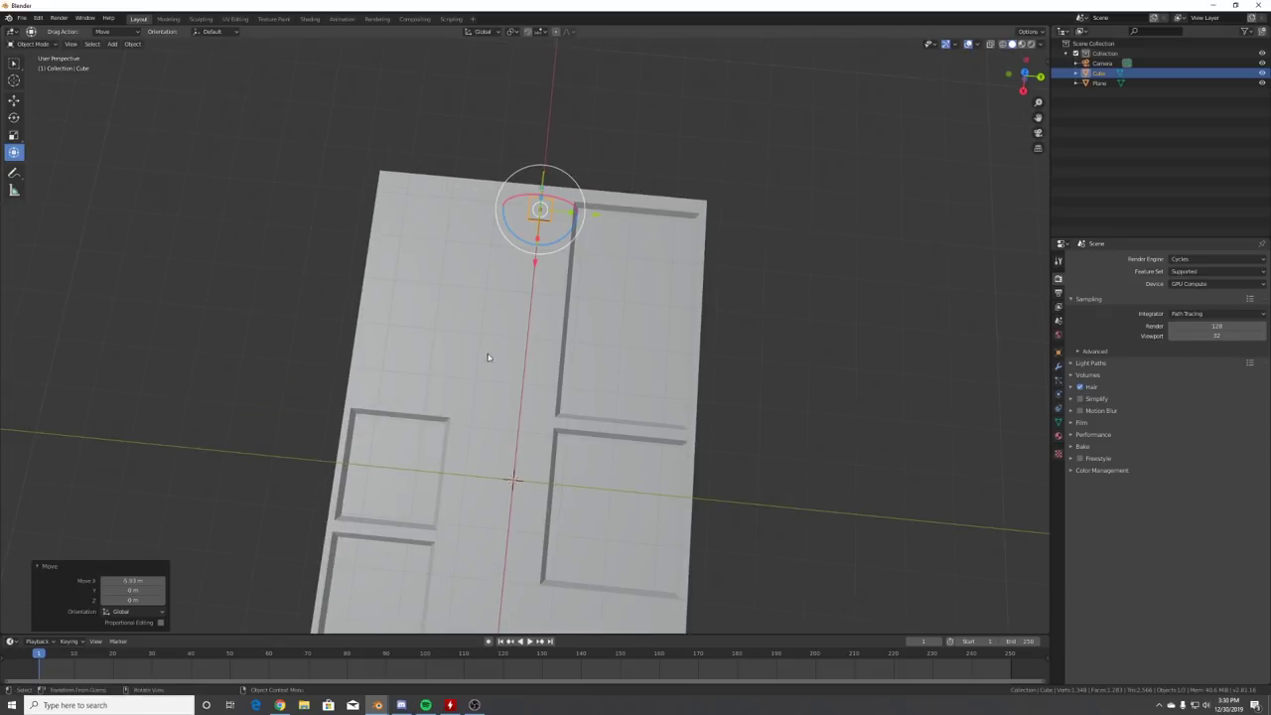
# - Raise the flattened cube slightly along Z above the panel surface and apply its scale
pyautogui.moveTo(482, 352); pyautogui.dragTo(616, 358, button='middle')
pyautogui.scroll(5, 616, 358)
pyautogui.scroll(3, 551, 381)
pyautogui.keyDown('shift'); pyautogui.moveTo(288, 367); pyautogui.dragTo(541, 260, button='middle'); pyautogui.keyUp('shift')
pyautogui.moveTo(417, 446); pyautogui.dragTo(421, 431)
pyautogui.moveTo(487, 427); pyautogui.dragTo(504, 469, button='middle')
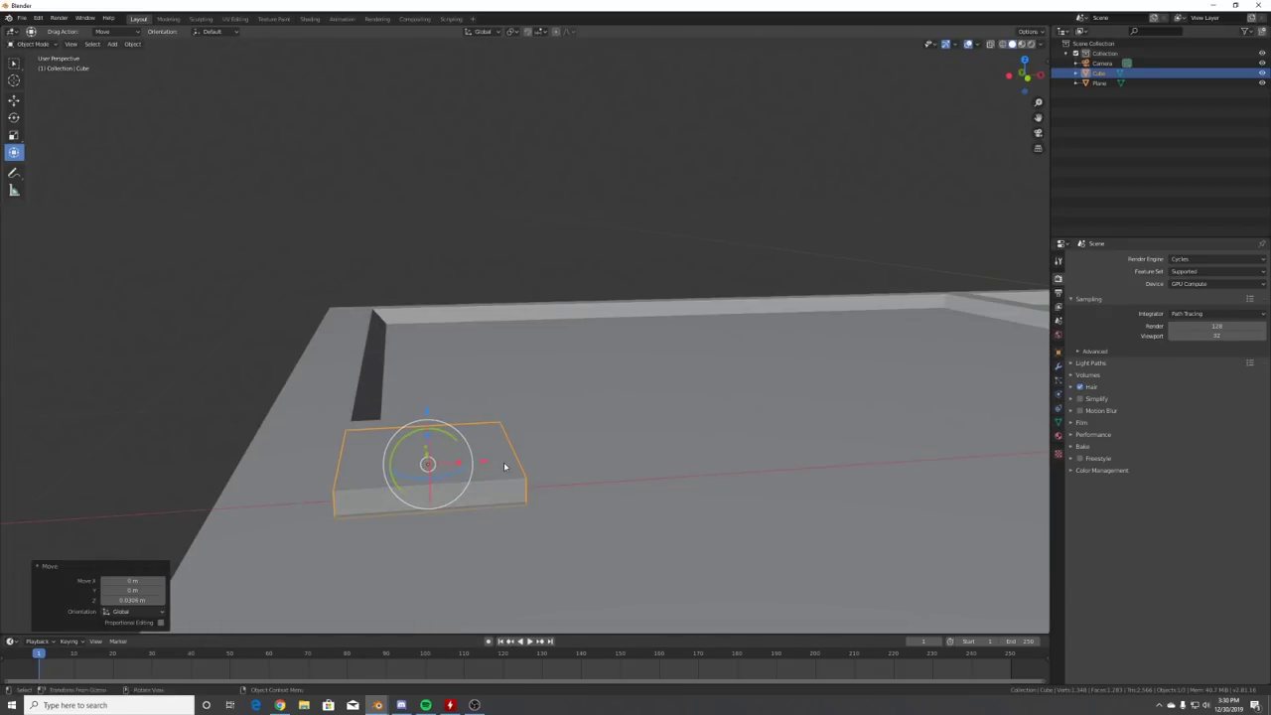
pyautogui.hotkey('ctrl', 'a')
pyautogui.click(503, 464)
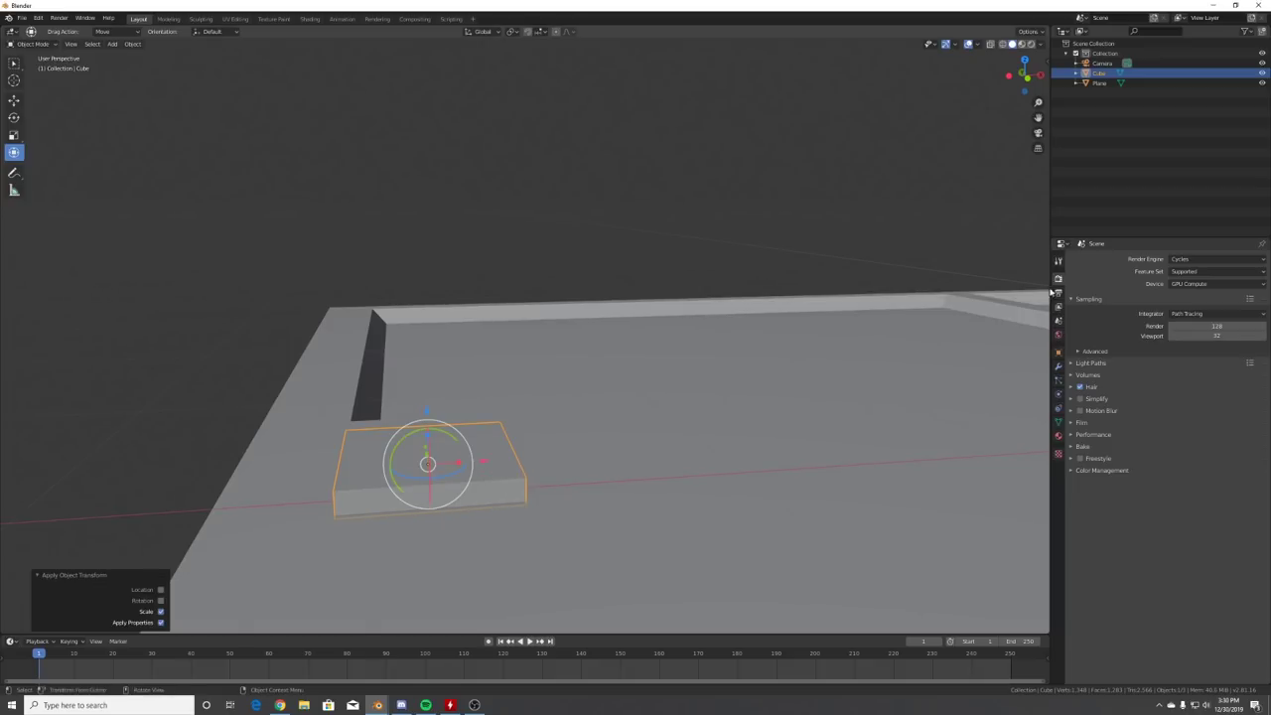
# - Add a Bevel modifier with 0.01 m width and 4 segments to the cube, and shade it smooth
pyautogui.click(1058, 366)
pyautogui.click(1126, 260)
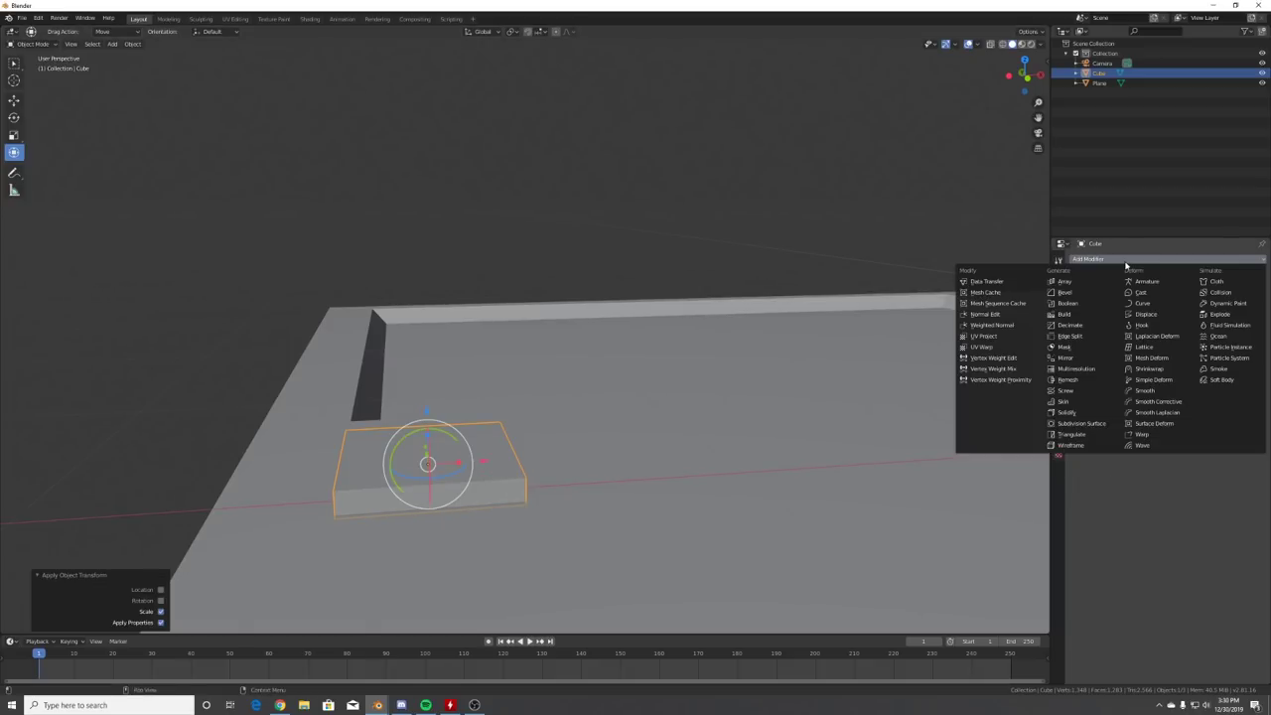
pyautogui.click(1083, 293)
pyautogui.moveTo(874, 382); pyautogui.dragTo(899, 327, button='middle')
pyautogui.moveTo(1114, 307); pyautogui.dragTo(1078, 307)
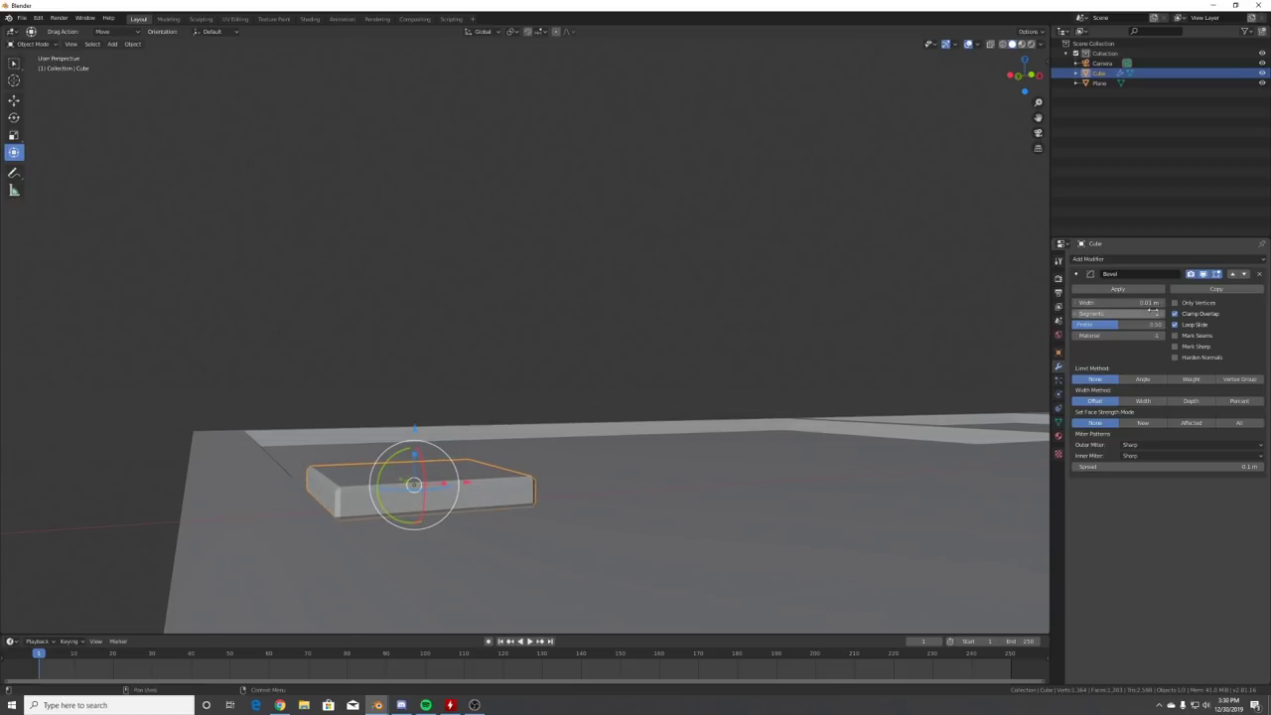
pyautogui.rightClick(451, 363)
pyautogui.click(453, 364)
# - Duplicate the button and move the copy along X to beneath the large recess's right end
pyautogui.moveTo(679, 345); pyautogui.dragTo(664, 426, button='middle')
pyautogui.scroll(-4, 662, 423)
pyautogui.moveTo(579, 333); pyautogui.dragTo(644, 310, button='middle')
pyautogui.hotkey('shift', 'd')
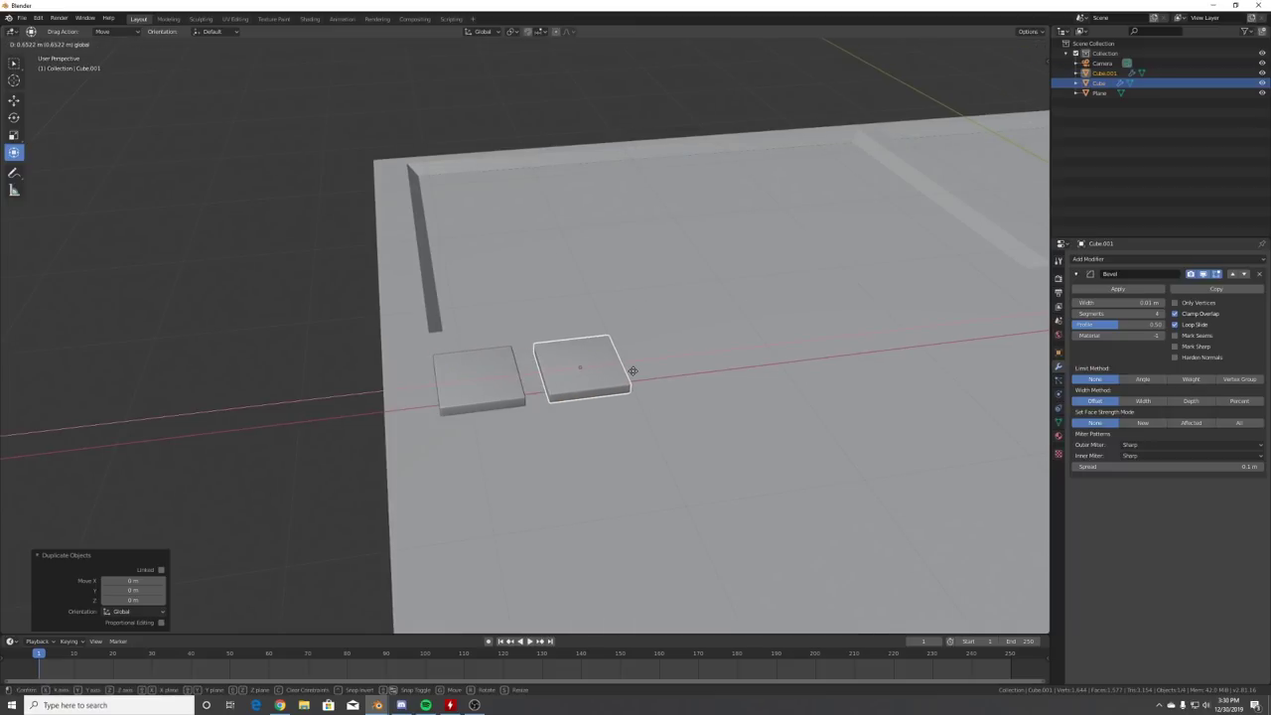
pyautogui.click(635, 375)
pyautogui.moveTo(636, 375); pyautogui.dragTo(653, 438, button='middle')
pyautogui.scroll(-4, 723, 400)
pyautogui.moveTo(464, 336); pyautogui.dragTo(527, 337)
pyautogui.moveTo(556, 343); pyautogui.dragTo(574, 383, button='middle')
pyautogui.moveTo(526, 338); pyautogui.dragTo(800, 338)
# - Duplicate two more buttons and place them in the same row, spaced right of the first button, using the top view
pyautogui.hotkey('shift', 'd')
pyautogui.moveTo(800, 338); pyautogui.dragTo(486, 354)
pyautogui.press('KP_7')
pyautogui.hotkey('shift', 'd')
pyautogui.click(486, 353)
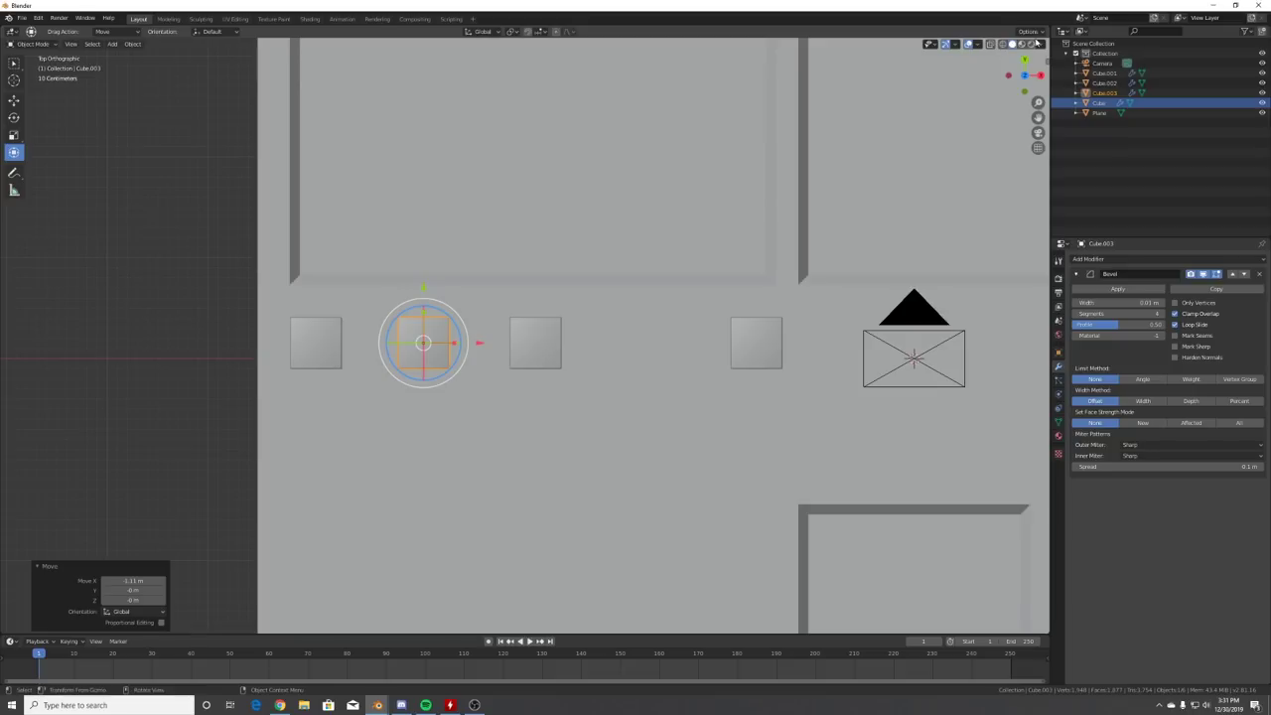
# - Set the solid viewport shading to MatCap lighting with Random object colours, keeping the top view
pyautogui.click(1041, 45)
pyautogui.click(1031, 91)
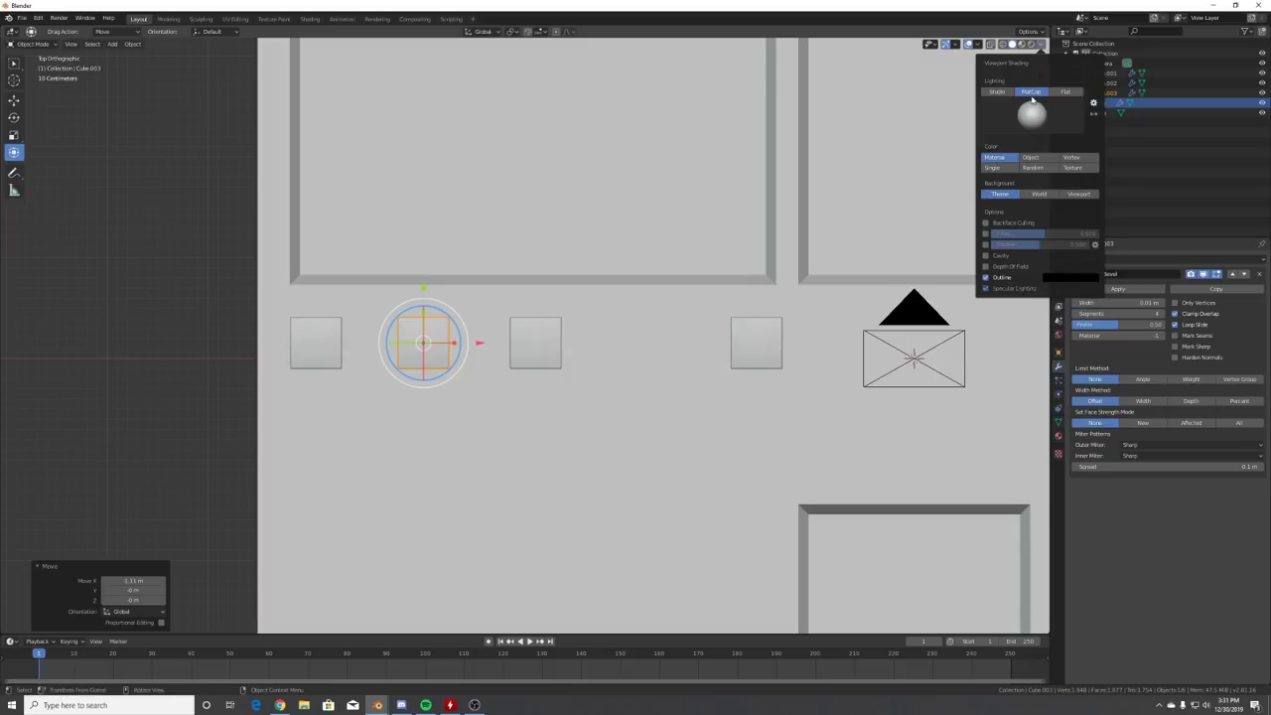
pyautogui.click(1045, 168)
pyautogui.moveTo(659, 370)
pyautogui.mouseDown(button='middle')
pyautogui.moveTo(649, 326)
pyautogui.moveTo(741, 300)
pyautogui.moveTo(671, 372)
pyautogui.moveTo(658, 345)
pyautogui.mouseUp(button='middle')
pyautogui.press('`')
pyautogui.click(670, 289)
# - Duplicate the third button along X to fill the gap before the last button in the row
pyautogui.click(538, 344)
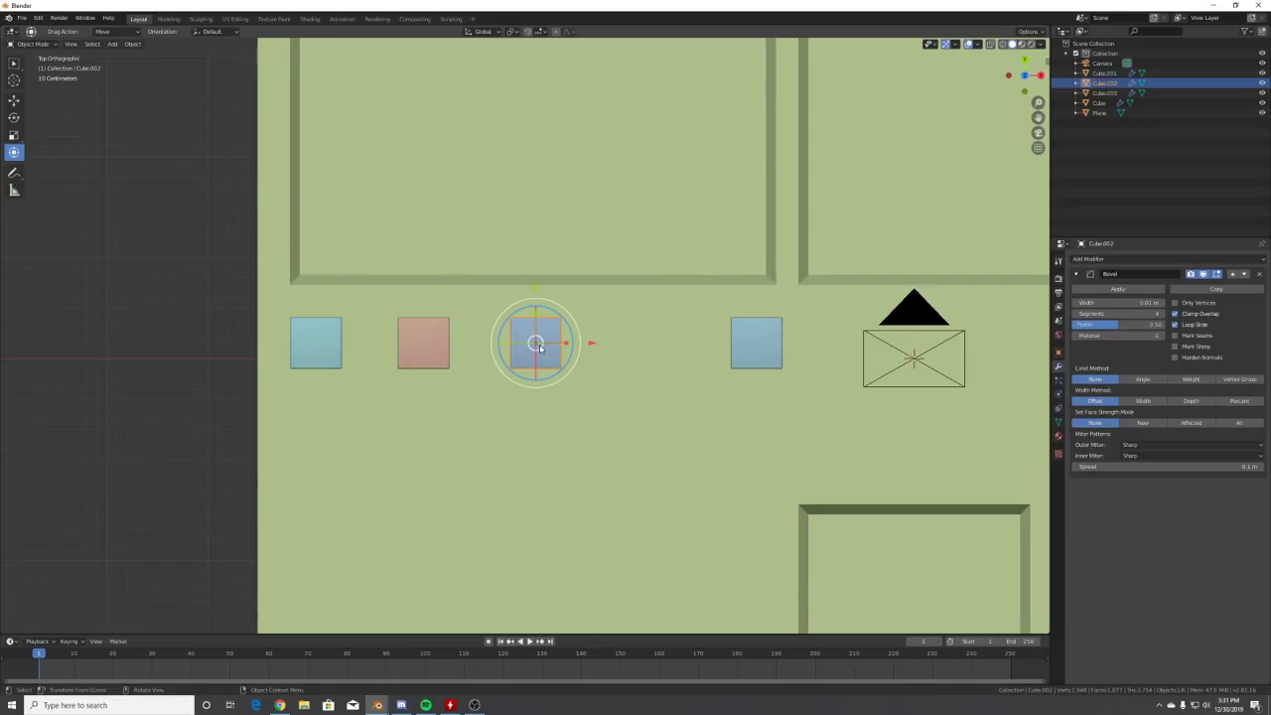
pyautogui.hotkey('shift', 'd')
pyautogui.rightClick(601, 345)
pyautogui.rightClick(601, 345)
pyautogui.moveTo(594, 340); pyautogui.dragTo(706, 346)
# - Select all five buttons in the row and duplicate them downward to start the rows below
pyautogui.click(756, 344)
pyautogui.keyDown('shift'); pyautogui.click(647, 344); pyautogui.keyUp('shift')
pyautogui.keyDown('shift'); pyautogui.click(536, 343); pyautogui.keyUp('shift')
pyautogui.keyDown('shift'); pyautogui.click(424, 344); pyautogui.keyUp('shift')
pyautogui.keyDown('shift'); pyautogui.click(316, 343); pyautogui.keyUp('shift')
pyautogui.moveTo(535, 285); pyautogui.dragTo(501, 442)
pyautogui.hotkey('shift', 'd')
# - Duplicate more buttons downward to complete an evenly spaced grid of four rows by five columns
pyautogui.click(647, 435)
pyautogui.keyDown('shift'); pyautogui.click(536, 436); pyautogui.keyUp('shift')
pyautogui.hotkey('shift', 'd')
pyautogui.hotkey('shift', 'd')
pyautogui.click(658, 394)
pyautogui.keyDown('shift'); pyautogui.click(659, 344); pyautogui.keyUp('shift')
pyautogui.hotkey('shift', 'd')
pyautogui.moveTo(651, 315); pyautogui.dragTo(649, 415)
# - Select the panel plane and switch the viewport to Material Preview shading
pyautogui.click(563, 369)
pyautogui.scroll(-5, 519, 335)
pyautogui.scroll(4, 543, 371)
pyautogui.scroll(-2, 571, 355)
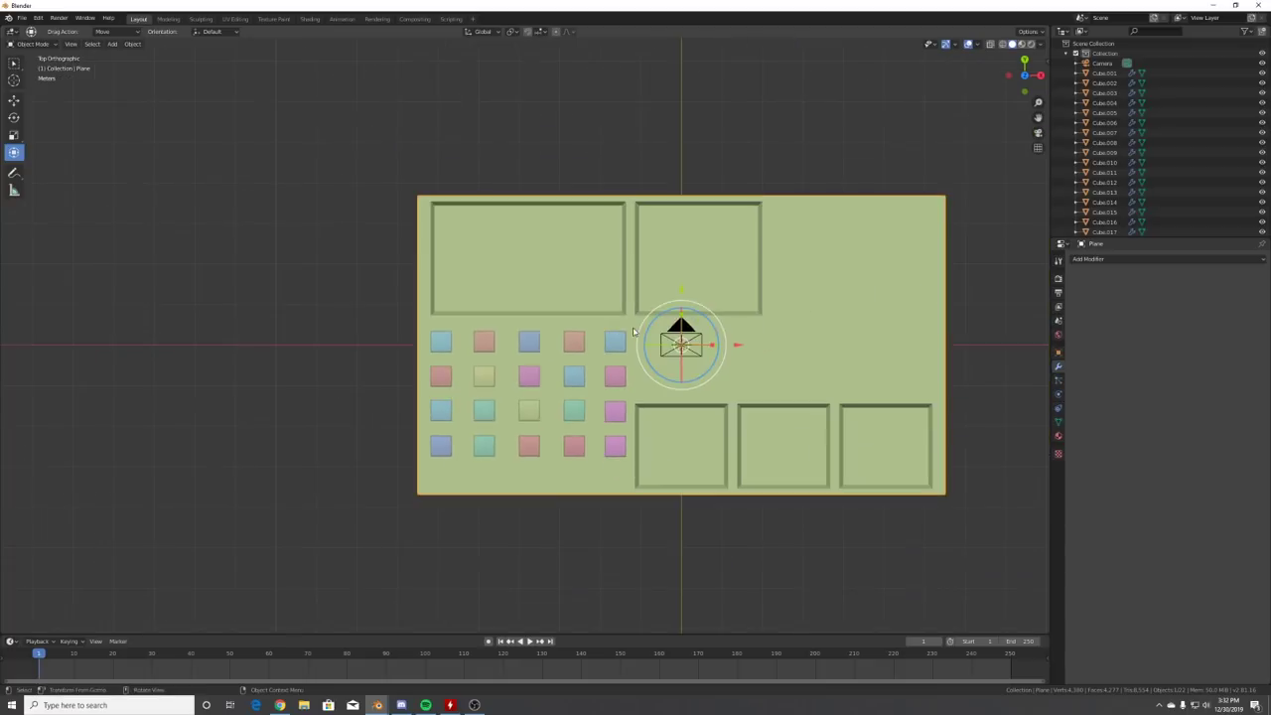
pyautogui.moveTo(742, 429); pyautogui.dragTo(761, 352, button='middle')
pyautogui.scroll(4, 526, 349)
pyautogui.press('z')
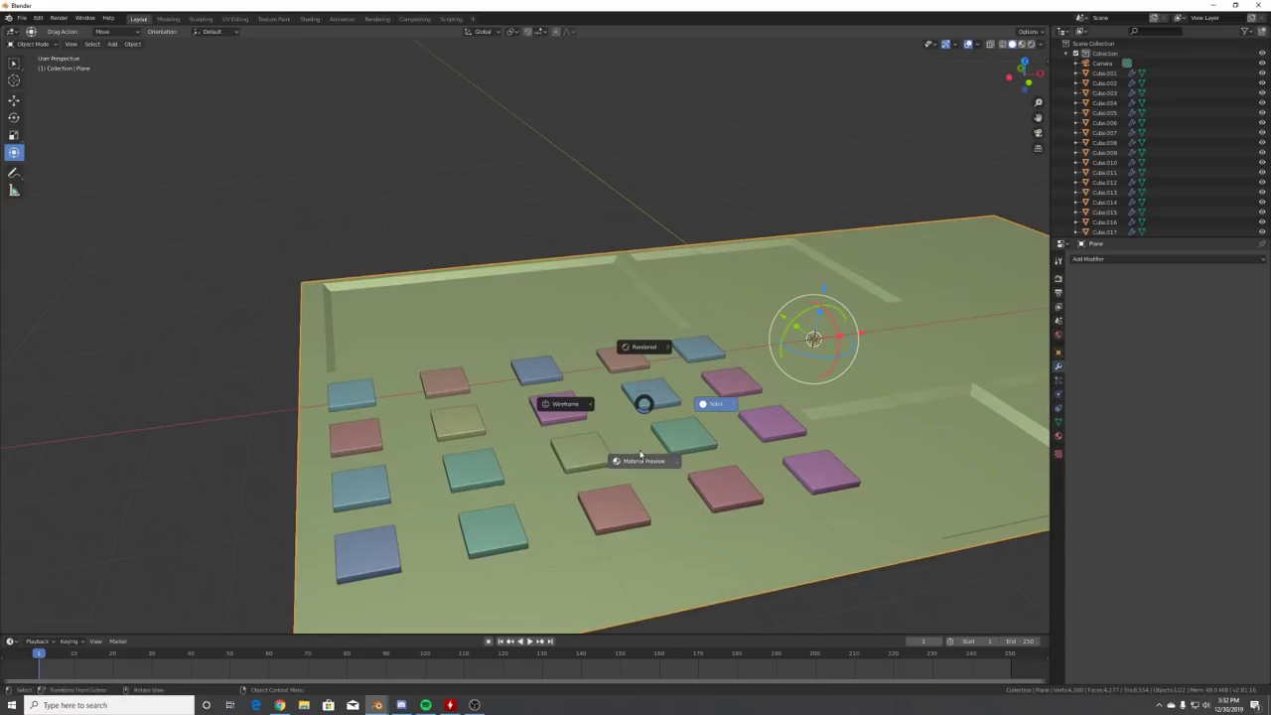
pyautogui.click(644, 460)
pyautogui.moveTo(672, 405); pyautogui.dragTo(716, 409, button='middle')
pyautogui.scroll(-4, 798, 408)
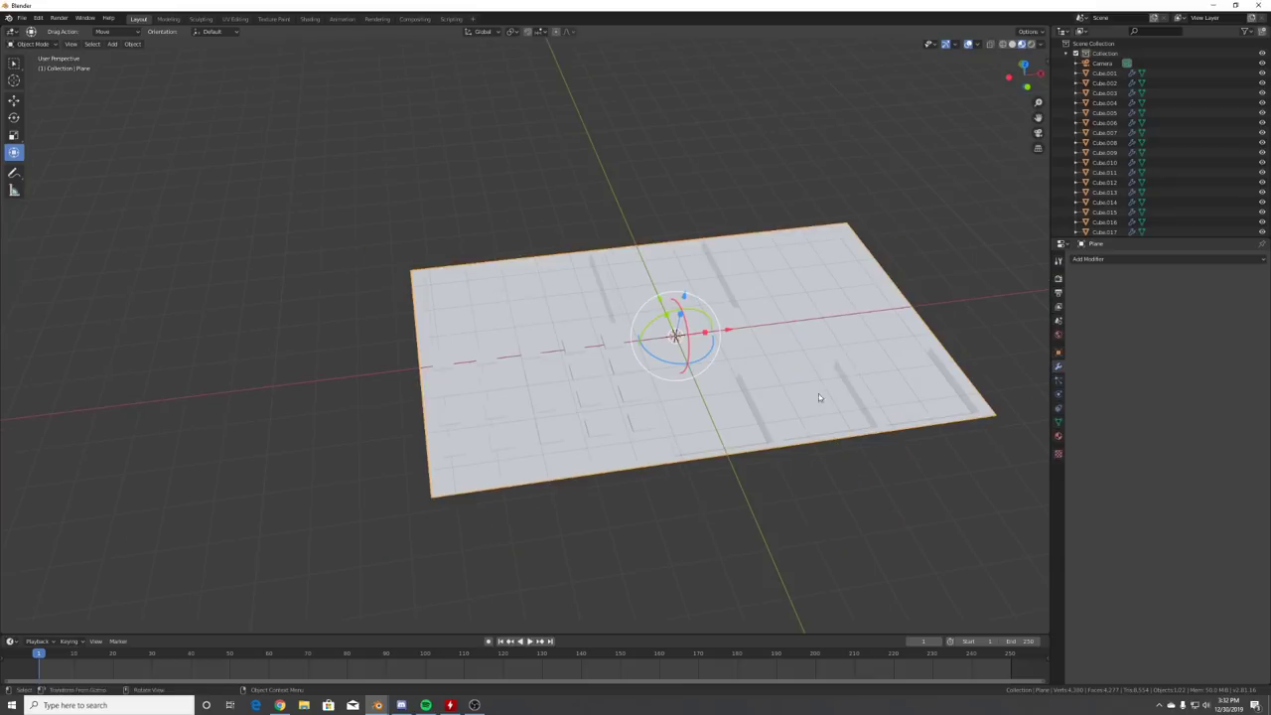
# - Create a new material on the panel with Metallic 1.000 and a dark grey base colour
pyautogui.click(1057, 435)
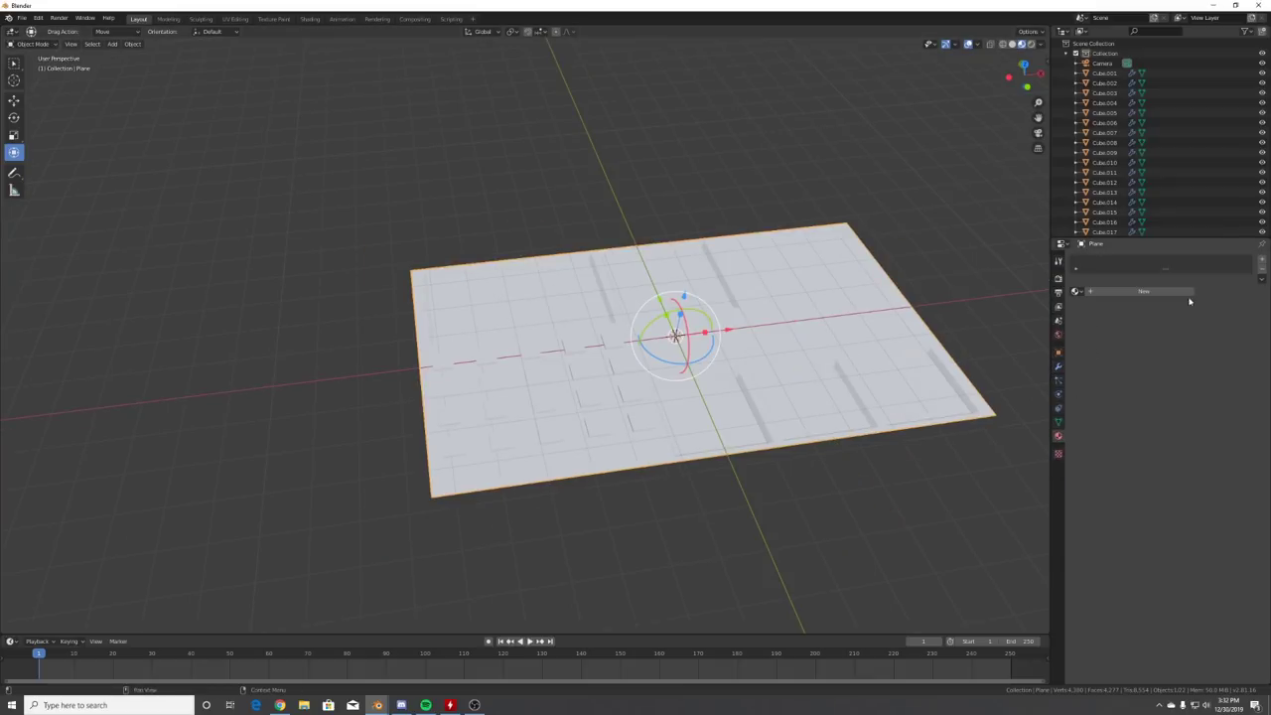
pyautogui.click(1123, 292)
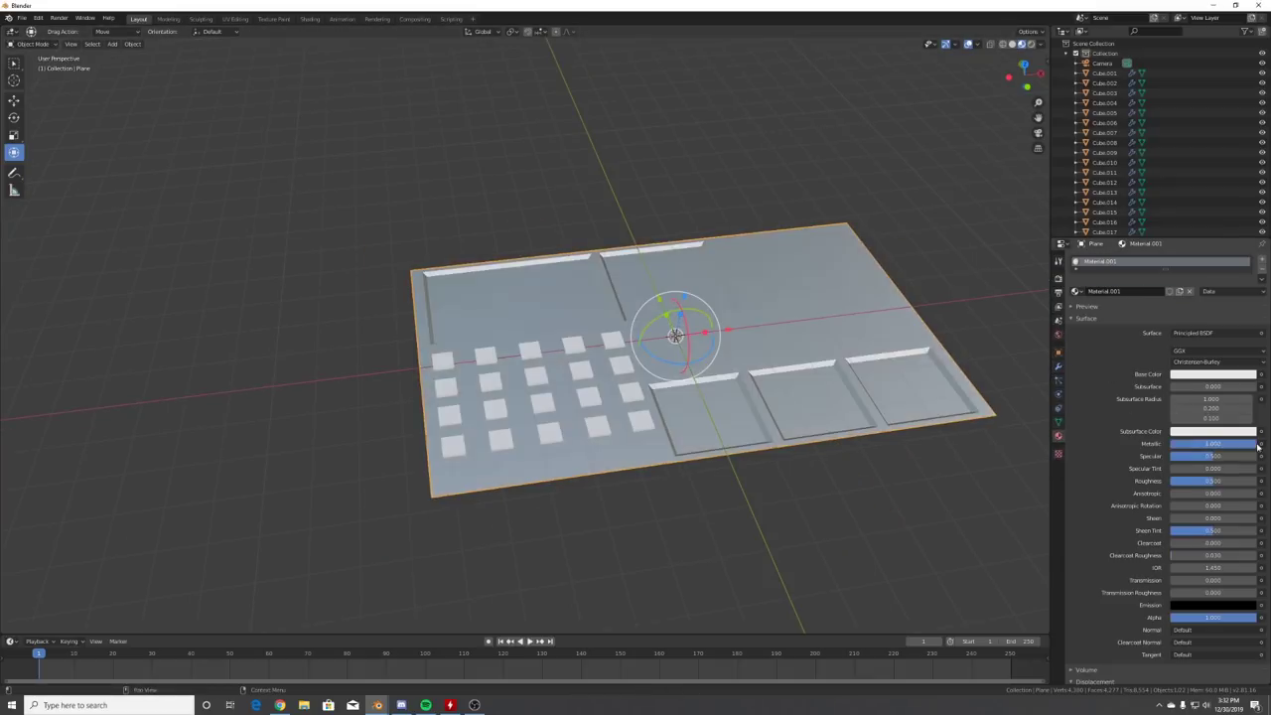
pyautogui.click(1225, 378)
pyautogui.moveTo(1246, 295); pyautogui.dragTo(1246, 280)
# - Select the middle button of the front row and frame it in the Shading workspace
pyautogui.moveTo(747, 236); pyautogui.dragTo(645, 250, button='middle')
pyautogui.scroll(5, 599, 434)
pyautogui.keyDown('shift'); pyautogui.moveTo(599, 434); pyautogui.dragTo(660, 354, button='middle'); pyautogui.keyUp('shift')
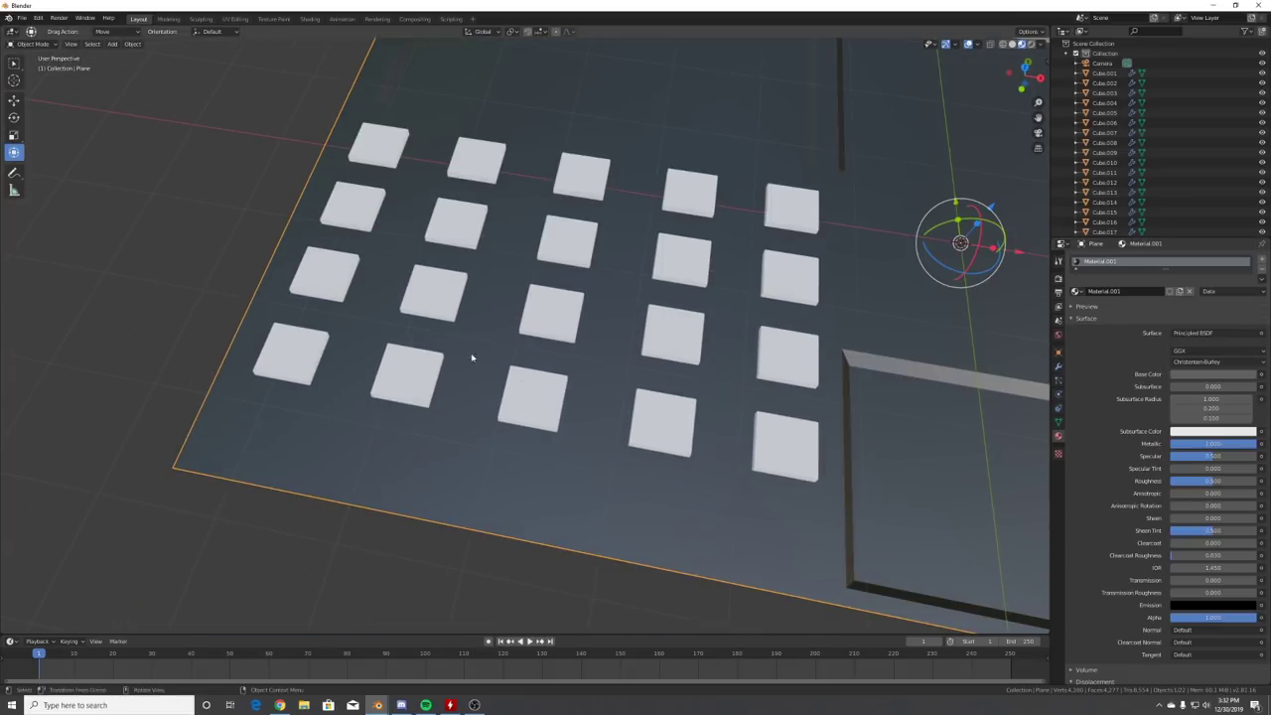
pyautogui.click(527, 389)
pyautogui.moveTo(528, 390); pyautogui.dragTo(653, 354, button='middle')
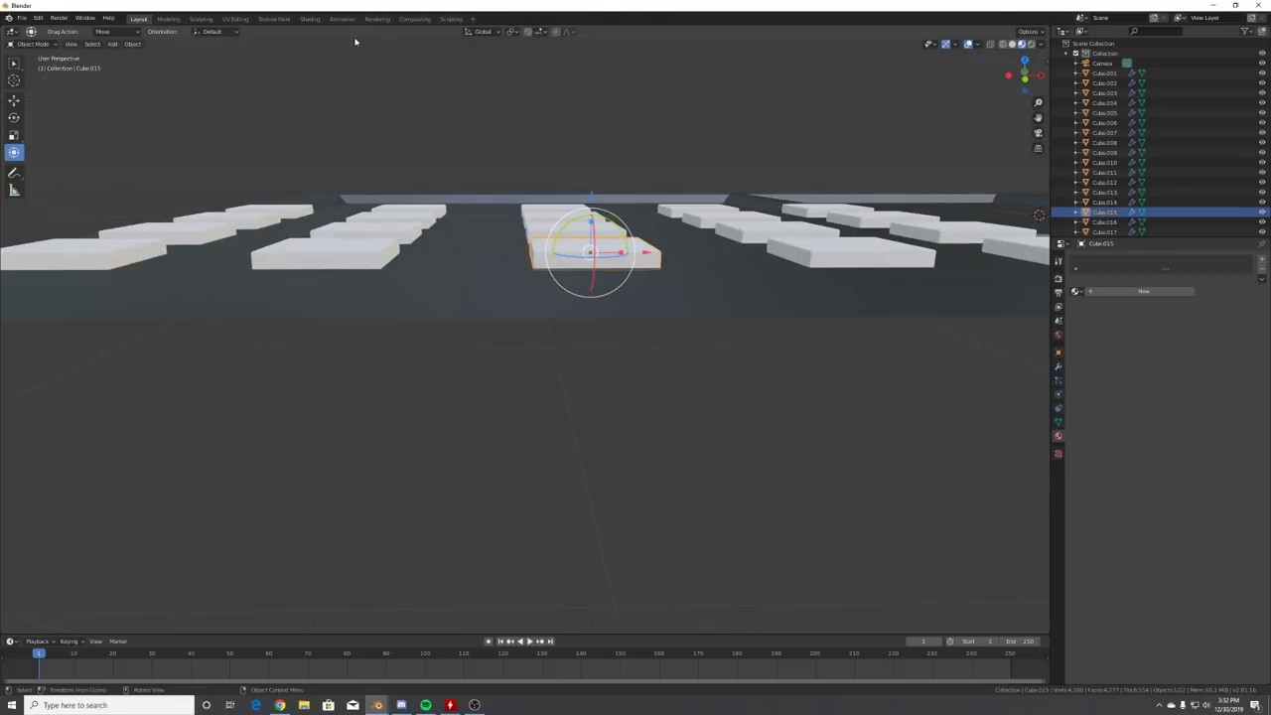
pyautogui.click(310, 19)
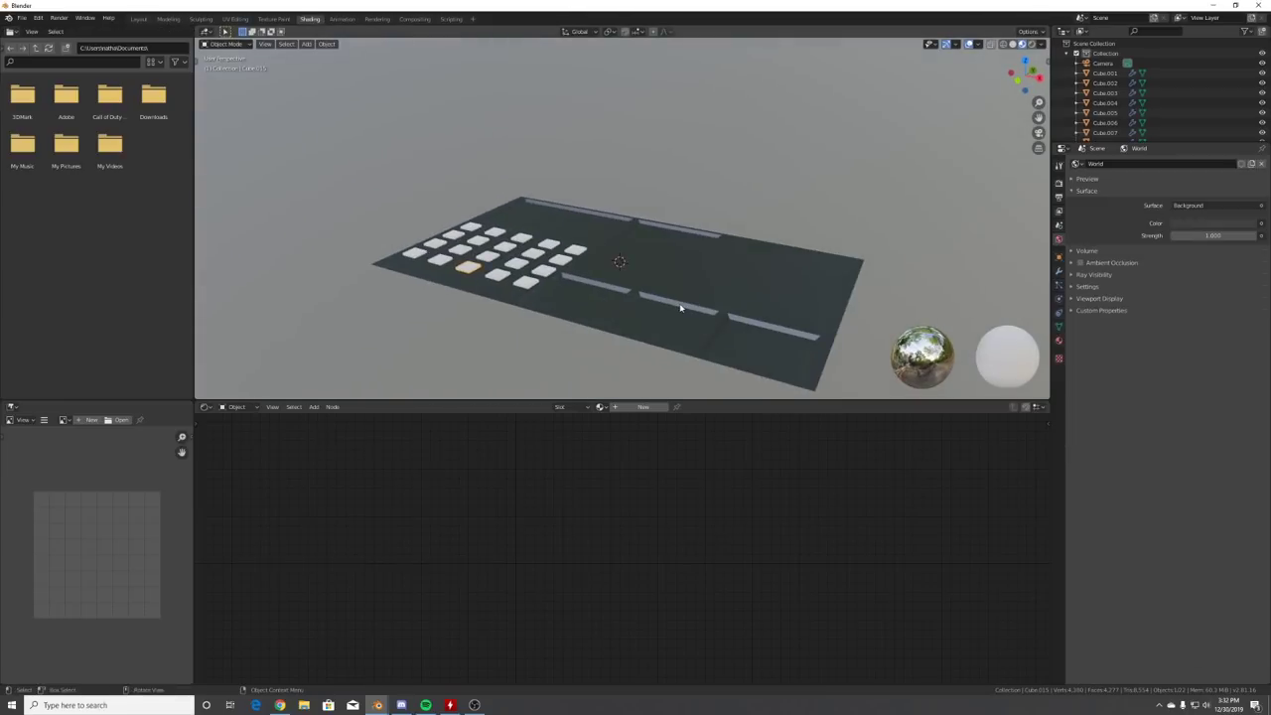
pyautogui.press('KP_Decimal')
pyautogui.moveTo(744, 216); pyautogui.dragTo(699, 394, button='middle')
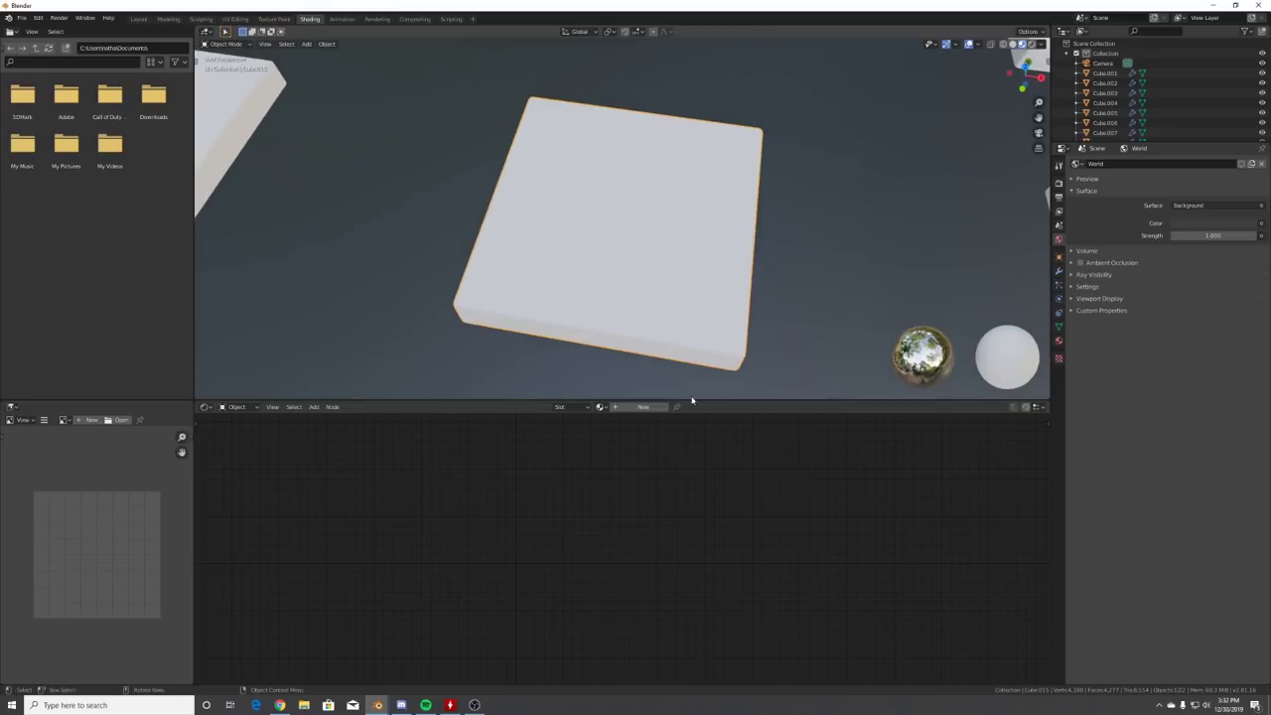
# - Create a new material on the button with Transmission 1.000 and Roughness lowered to about 0.3
pyautogui.click(635, 406)
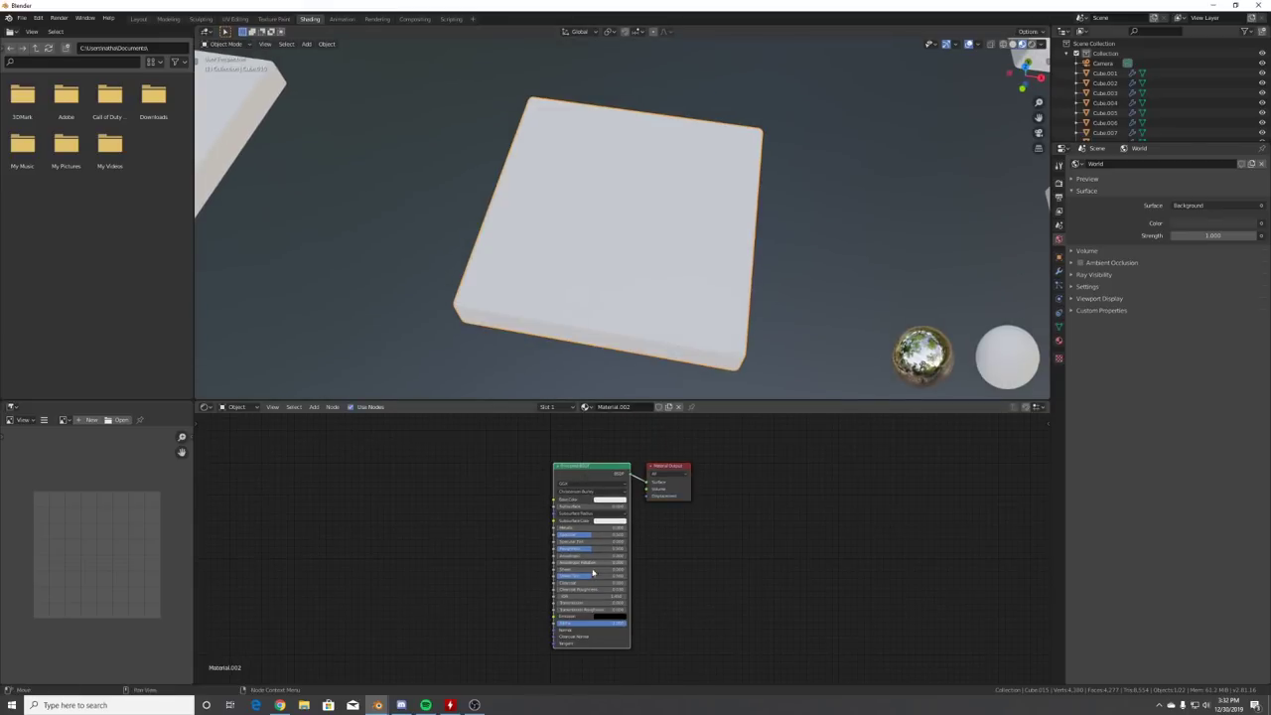
pyautogui.scroll(2, 581, 564)
pyautogui.moveTo(549, 623); pyautogui.dragTo(644, 622)
pyautogui.moveTo(582, 549); pyautogui.dragTo(553, 549)
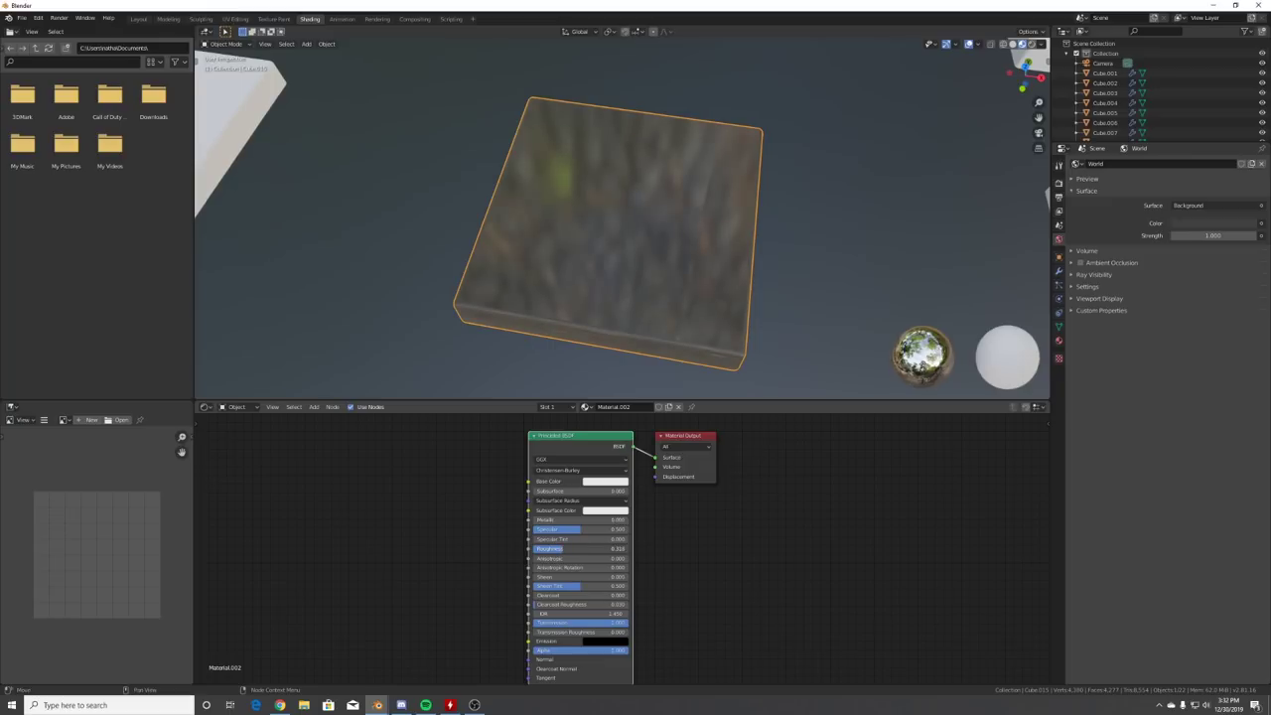
# - Insert a Mix Shader node between the Principled BSDF and the Material Output
pyautogui.moveTo(559, 450); pyautogui.dragTo(441, 481)
pyautogui.hotkey('shift', 'a')
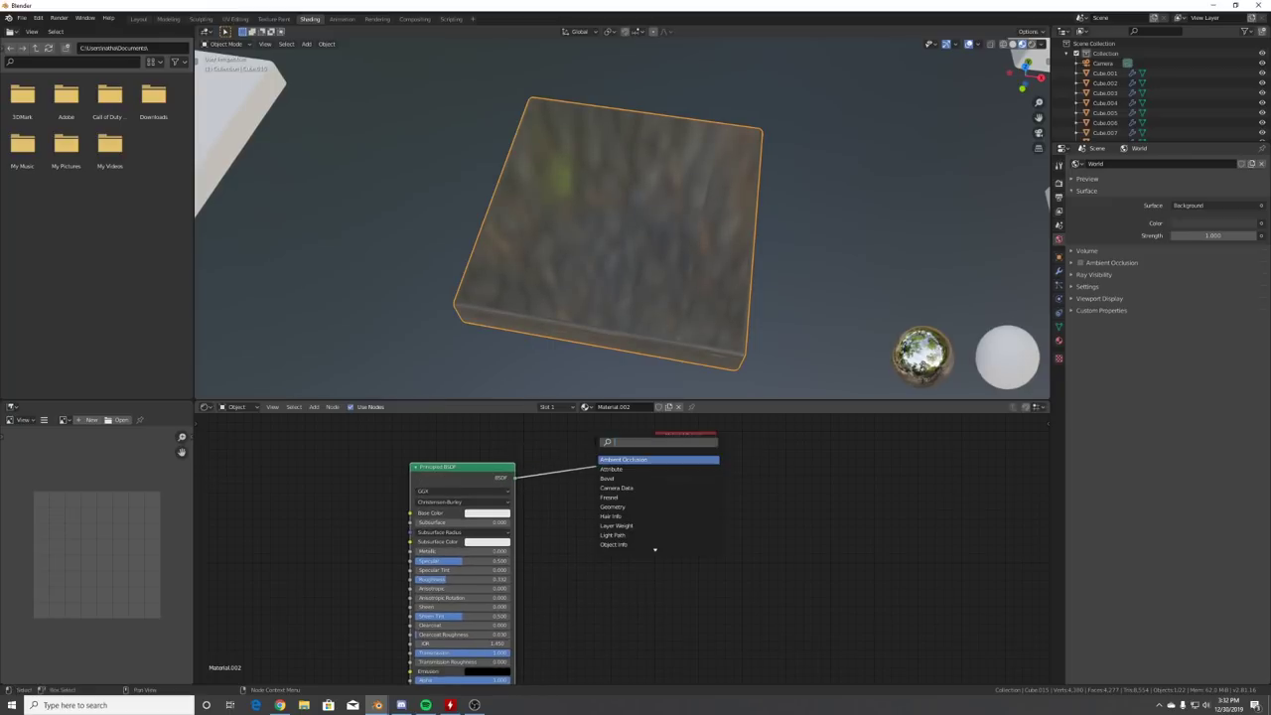
pyautogui.write('mix')
pyautogui.press('Return')
pyautogui.click(616, 520)
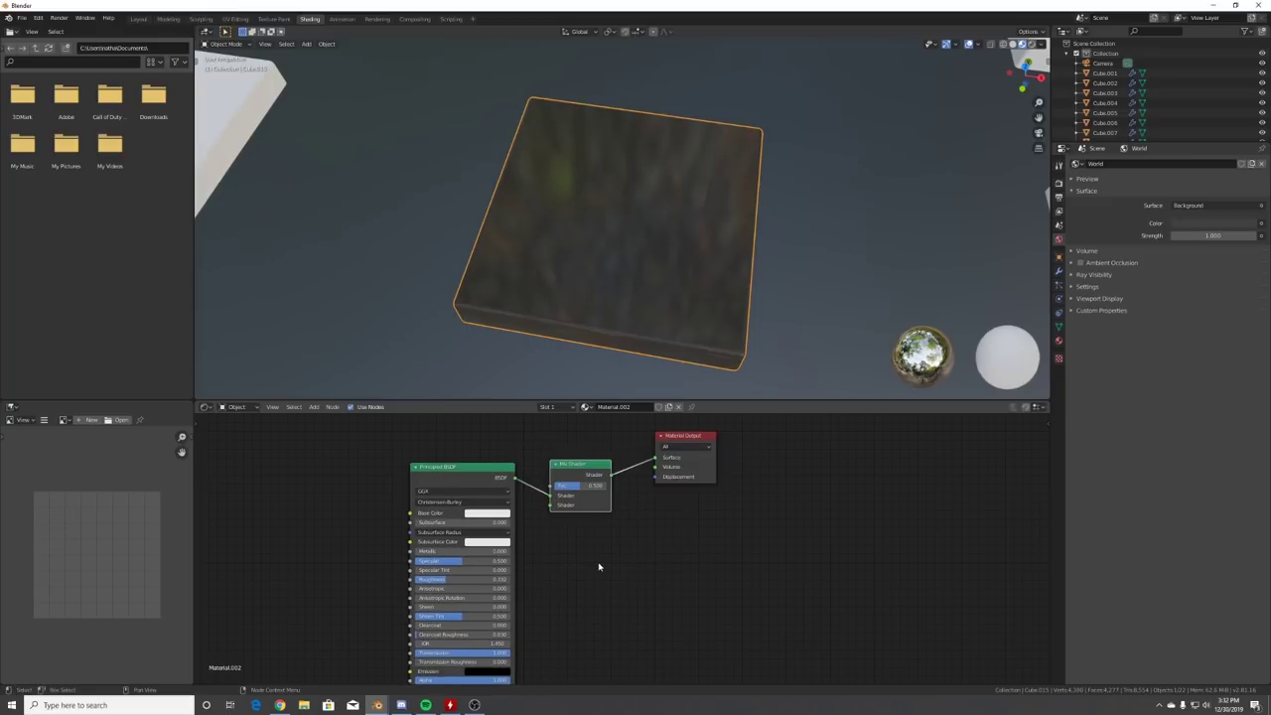
# - Add an Emission node above the Principled BSDF and connect it to the Mix Shader's second shader input
pyautogui.hotkey('shift', 'a')
pyautogui.write('sem')
pyautogui.click(623, 580)
pyautogui.click(346, 550)
pyautogui.moveTo(355, 553); pyautogui.dragTo(563, 509)
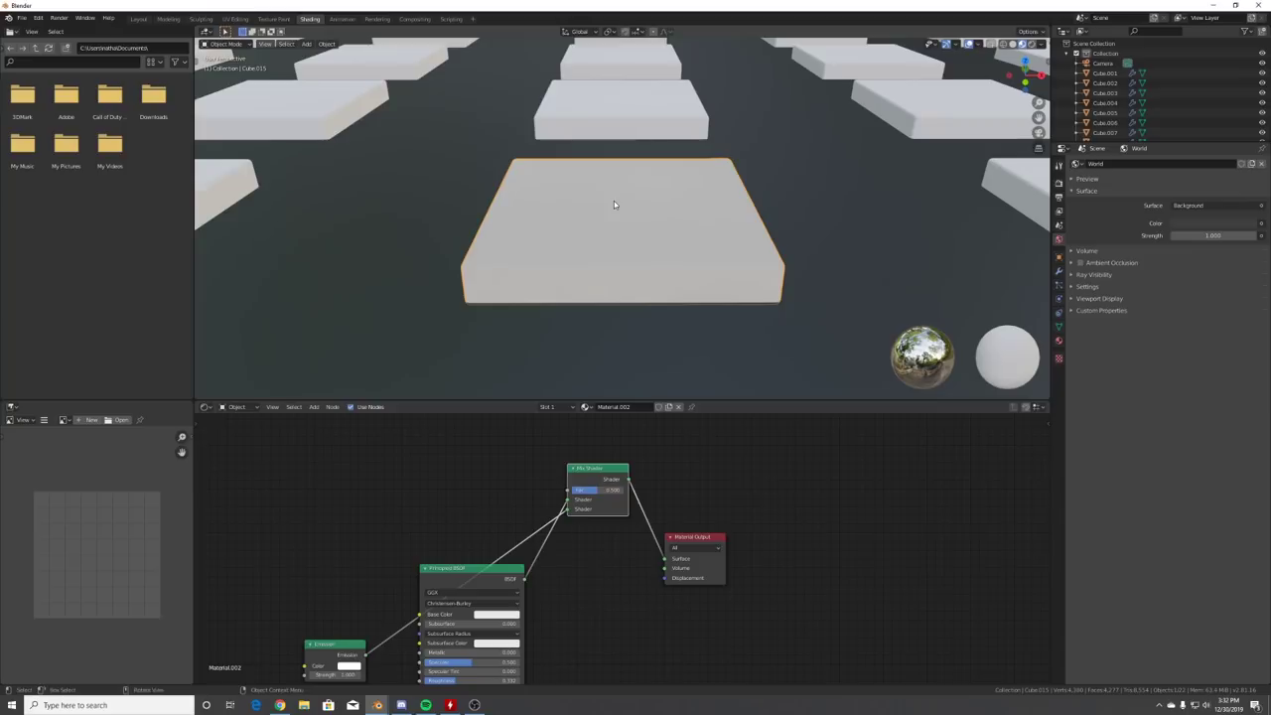
pyautogui.press('g')
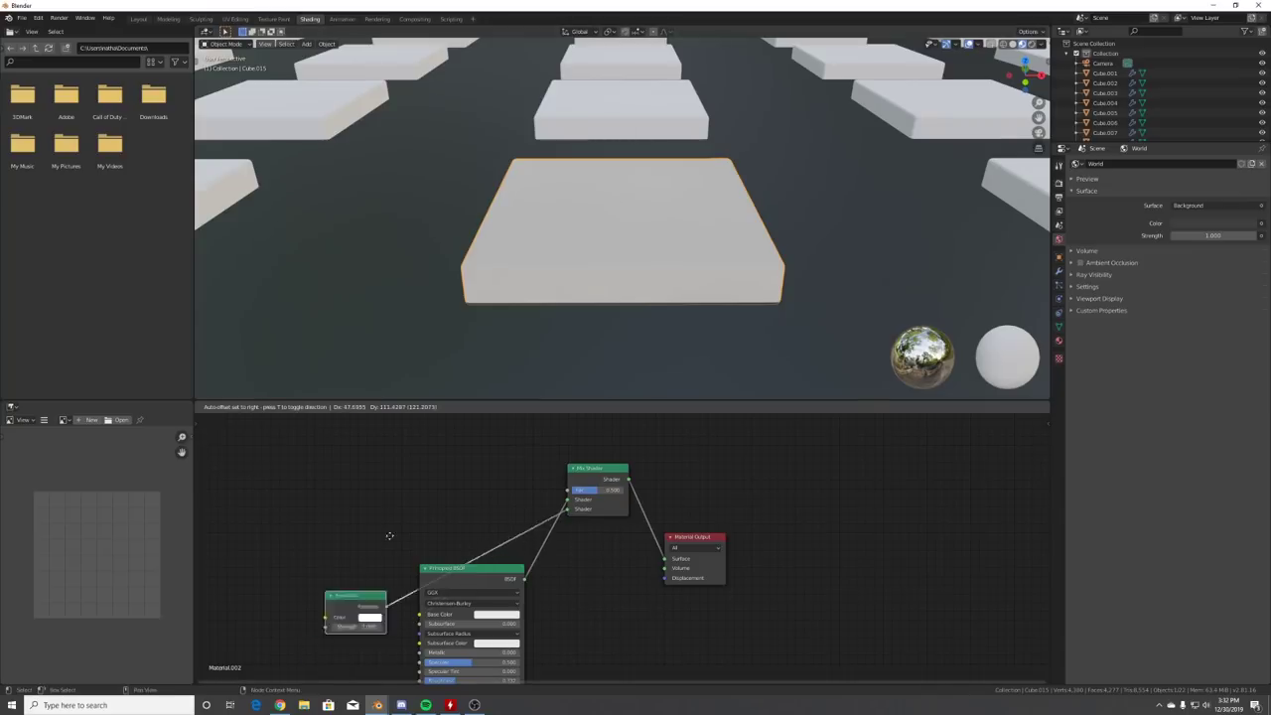
pyautogui.click(415, 482)
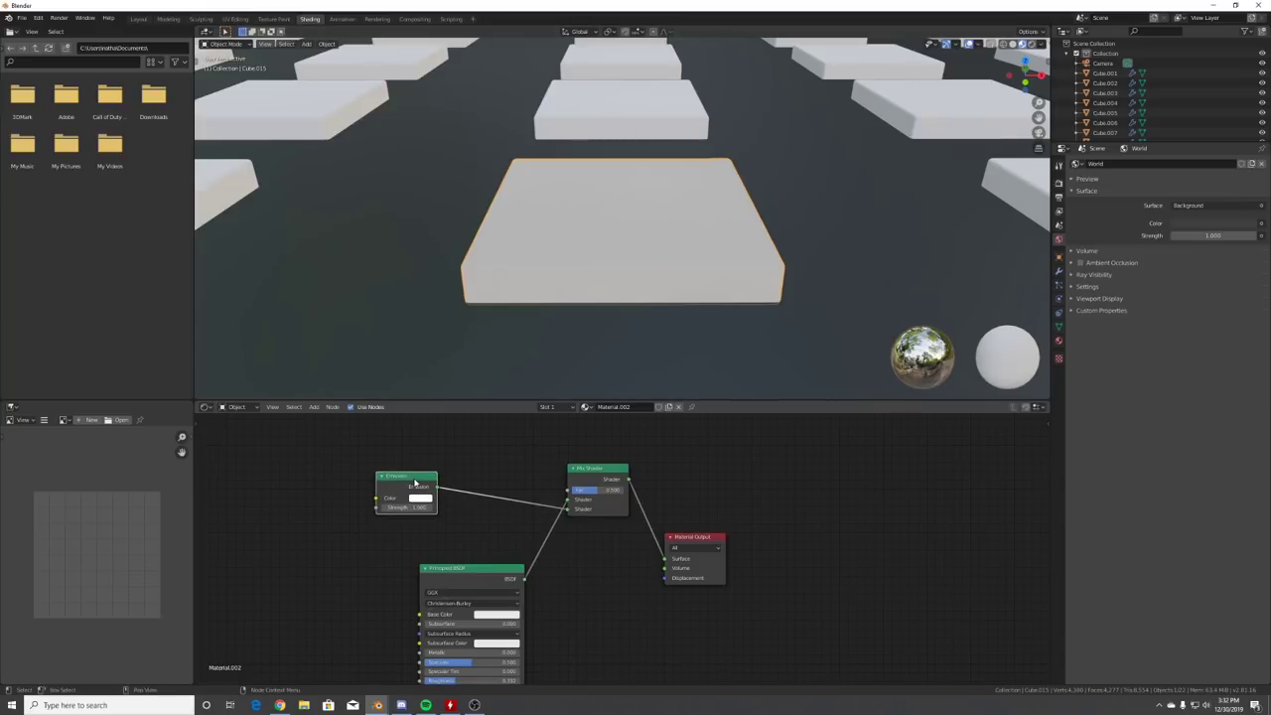
# - Examine the glowing yellow and green buttons in the finished control.blend scene as a reference
pyautogui.moveTo(1270, 97); pyautogui.dragTo(653, 64)
pyautogui.scroll(6, 544, 443)
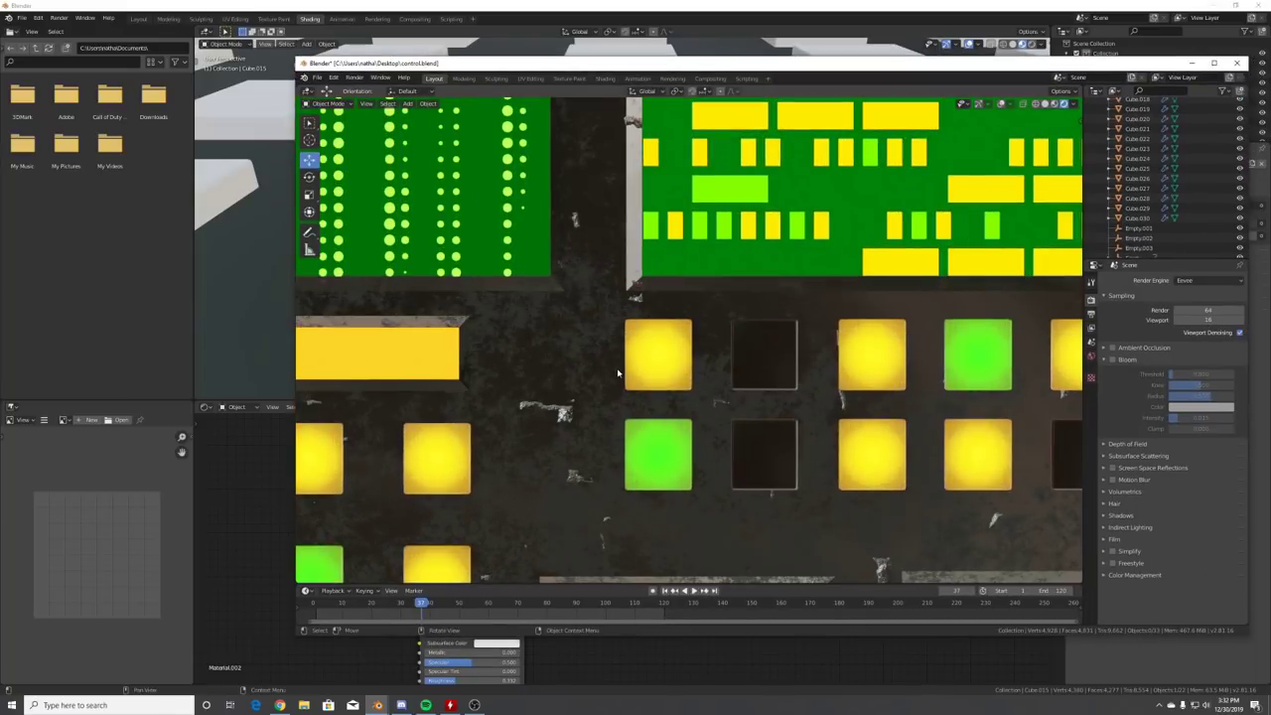
pyautogui.moveTo(747, 65)
pyautogui.mouseDown()
pyautogui.moveTo(1270, 78)
pyautogui.moveTo(1270, 43)
pyautogui.mouseUp()
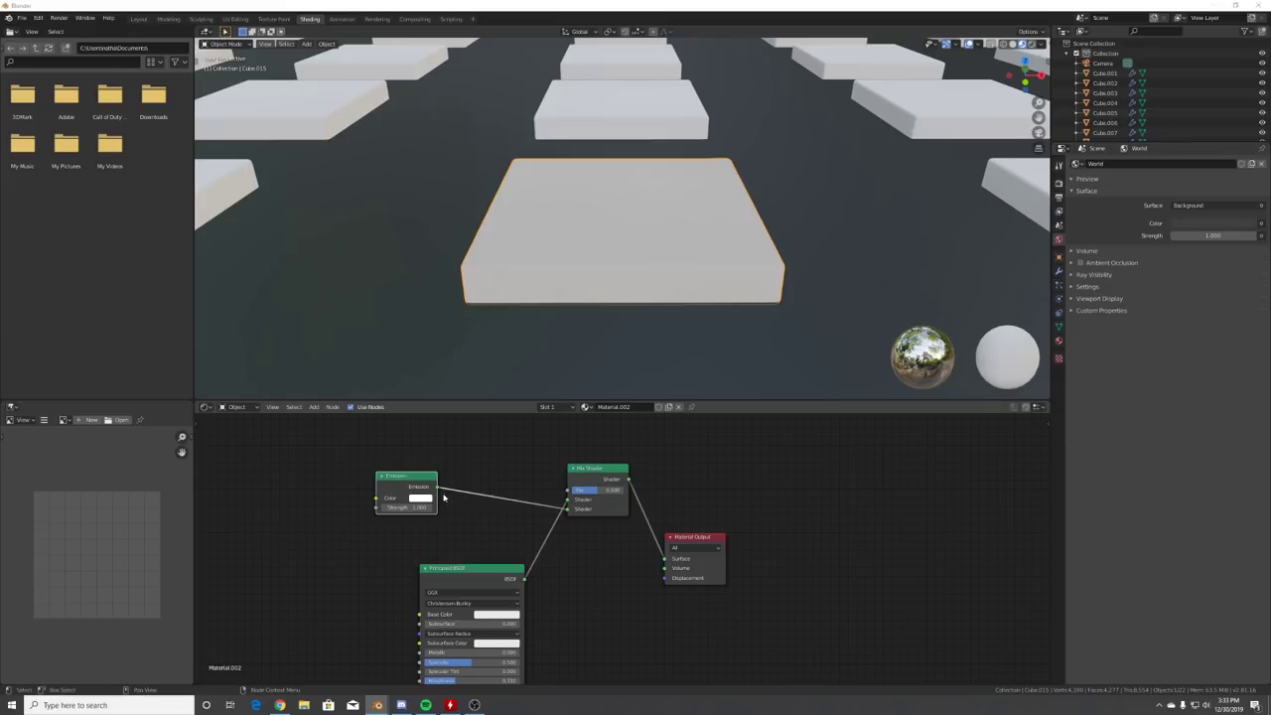
# - Set the Emission node's colour to a saturated orange
pyautogui.moveTo(429, 517); pyautogui.dragTo(668, 491, button='middle')
pyautogui.scroll(4, 667, 491)
pyautogui.click(665, 464)
pyautogui.click(664, 368)
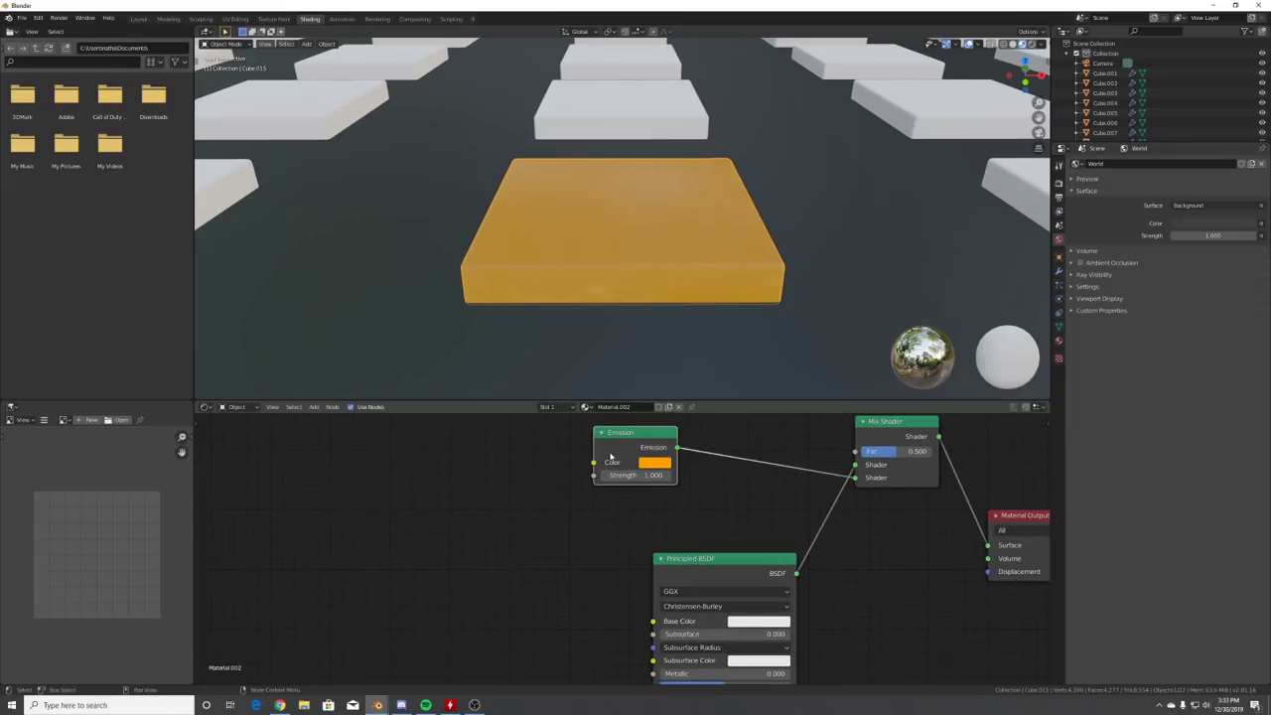
# - Add a ColorRamp node before the Emission node and connect its Color output to the Mix Shader's Fac
pyautogui.hotkey('shift', 'a')
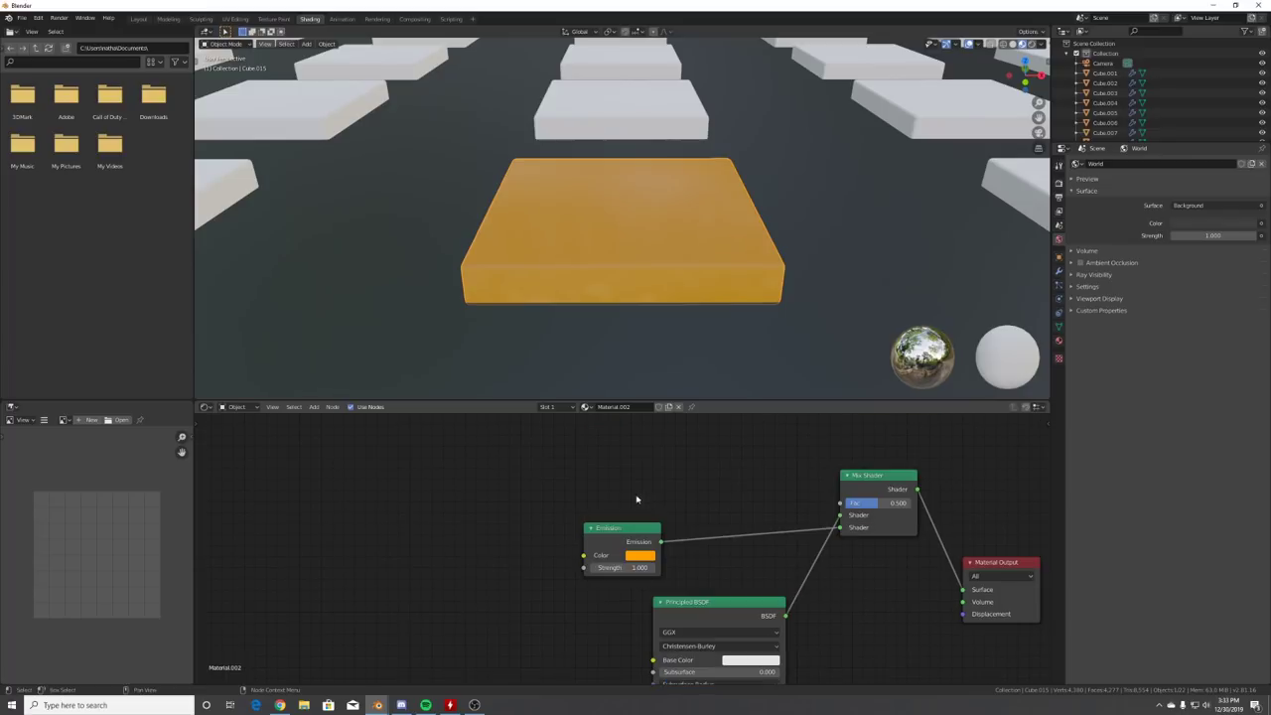
pyautogui.scroll(-3, 706, 501)
pyautogui.hotkey('shift', 's')
pyautogui.press('Escape')
pyautogui.hotkey('shift', 'a')
pyautogui.write('color ramp')
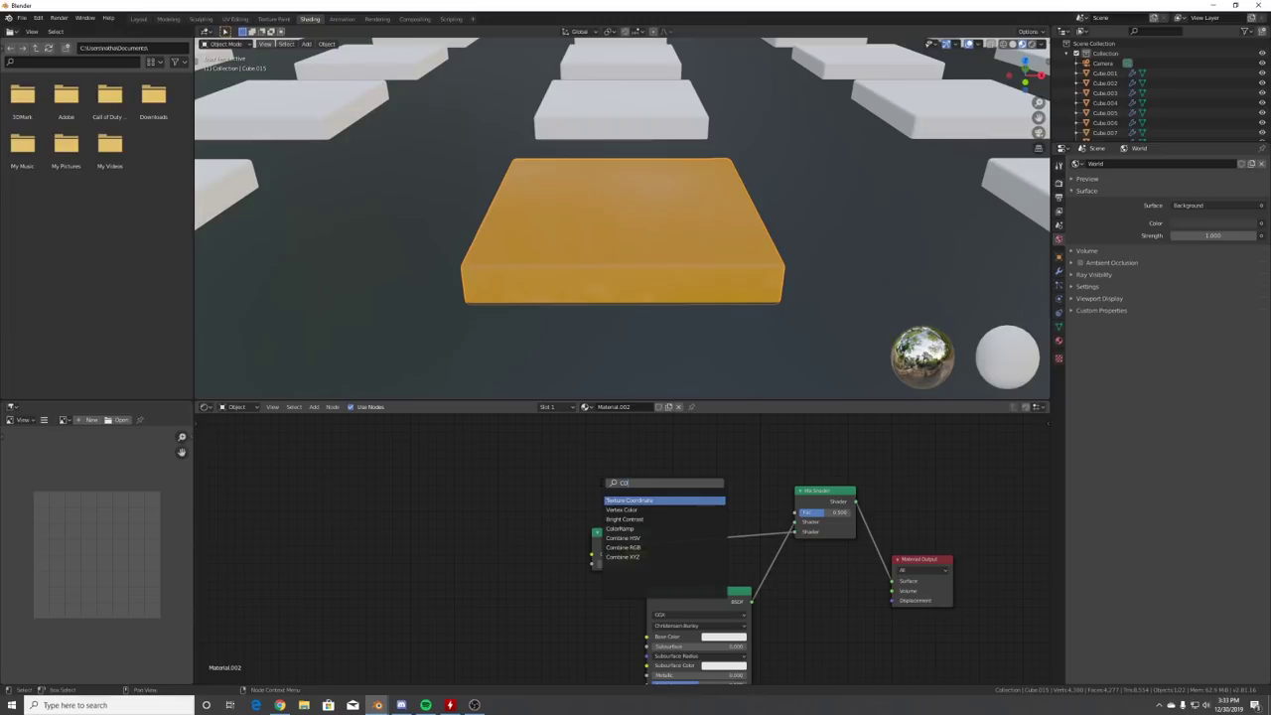
pyautogui.press('Return')
pyautogui.click(433, 466)
pyautogui.moveTo(641, 566); pyautogui.dragTo(667, 465, button='middle')
pyautogui.scroll(-1, 626, 523)
pyautogui.scroll(1, 622, 532)
pyautogui.moveTo(609, 566); pyautogui.dragTo(573, 664, button='middle')
pyautogui.moveTo(530, 478); pyautogui.dragTo(787, 507)
pyautogui.moveTo(323, 486); pyautogui.dragTo(482, 509, button='middle')
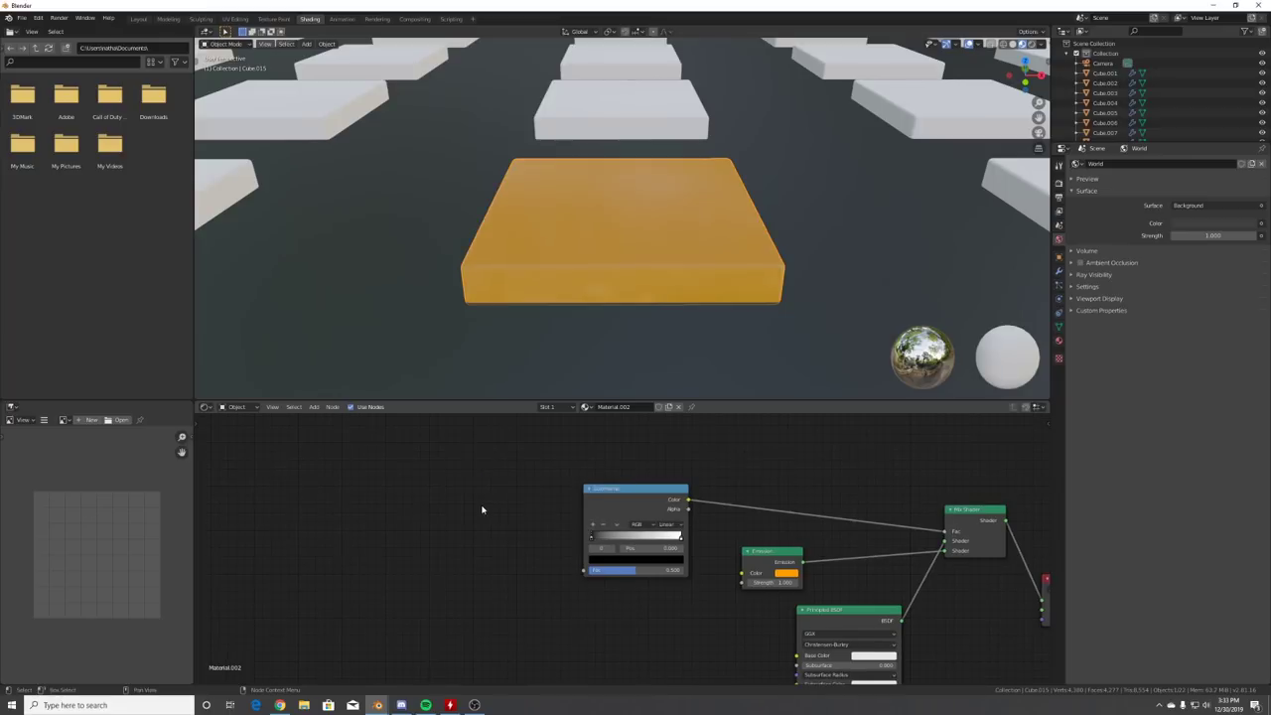
# - Add a Gradient Texture node before the ColorRamp and connect its Color output to the ramp's Fac
pyautogui.hotkey('shift', 'a')
pyautogui.click(484, 510)
pyautogui.write('gra')
pyautogui.press('Return')
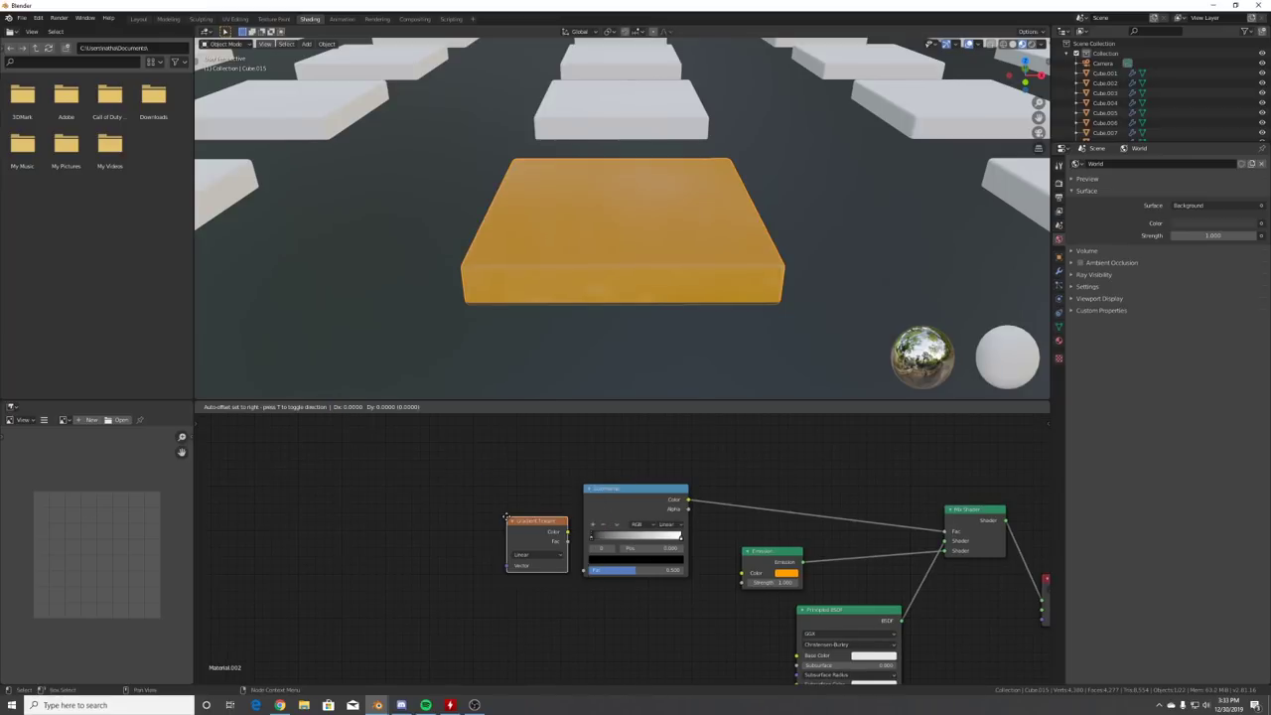
pyautogui.click(489, 518)
pyautogui.moveTo(549, 533); pyautogui.dragTo(584, 572)
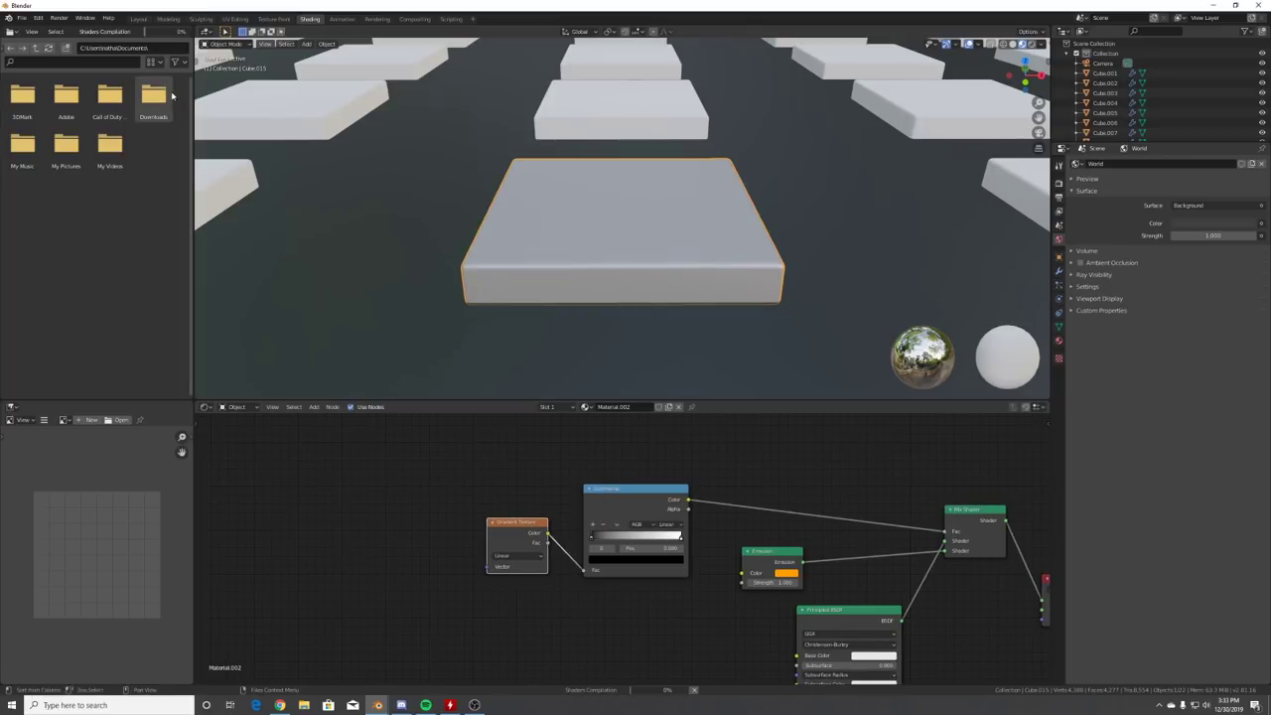
# - Search the add-ons for "node" to check whether Node Wrangler is enabled
pyautogui.click(38, 18)
pyautogui.click(66, 164)
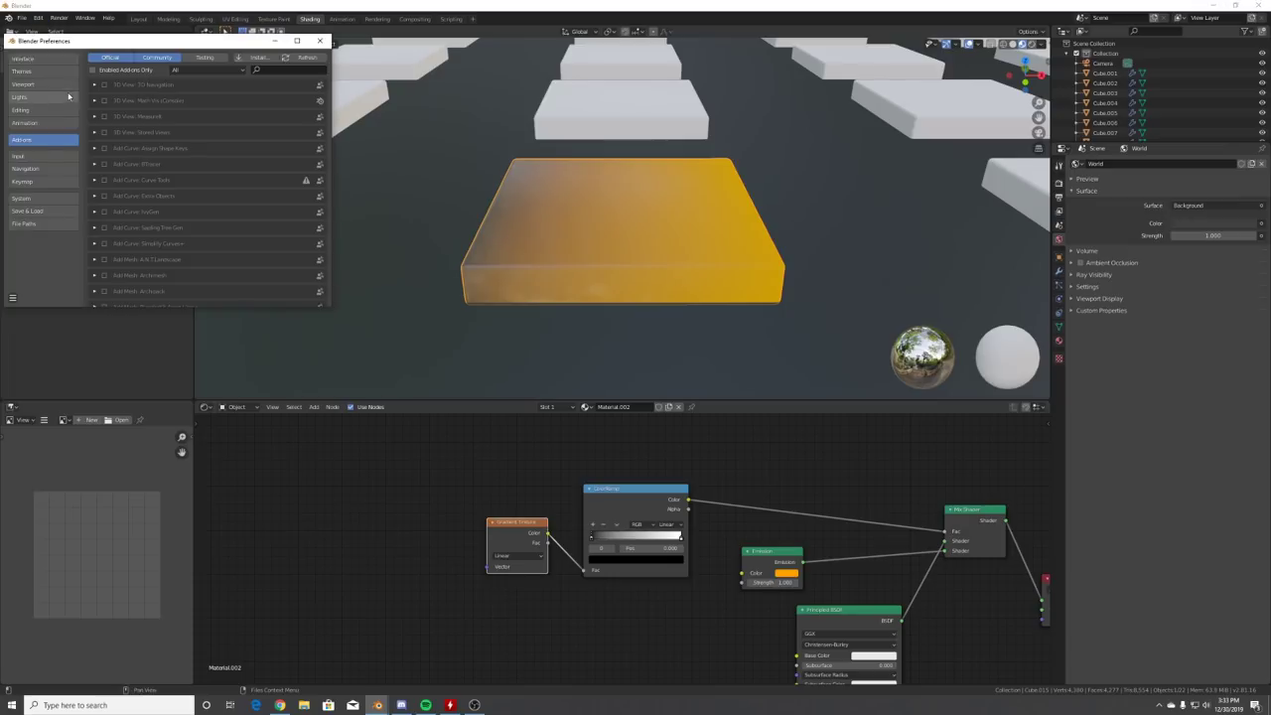
pyautogui.click(266, 69)
pyautogui.write('node')
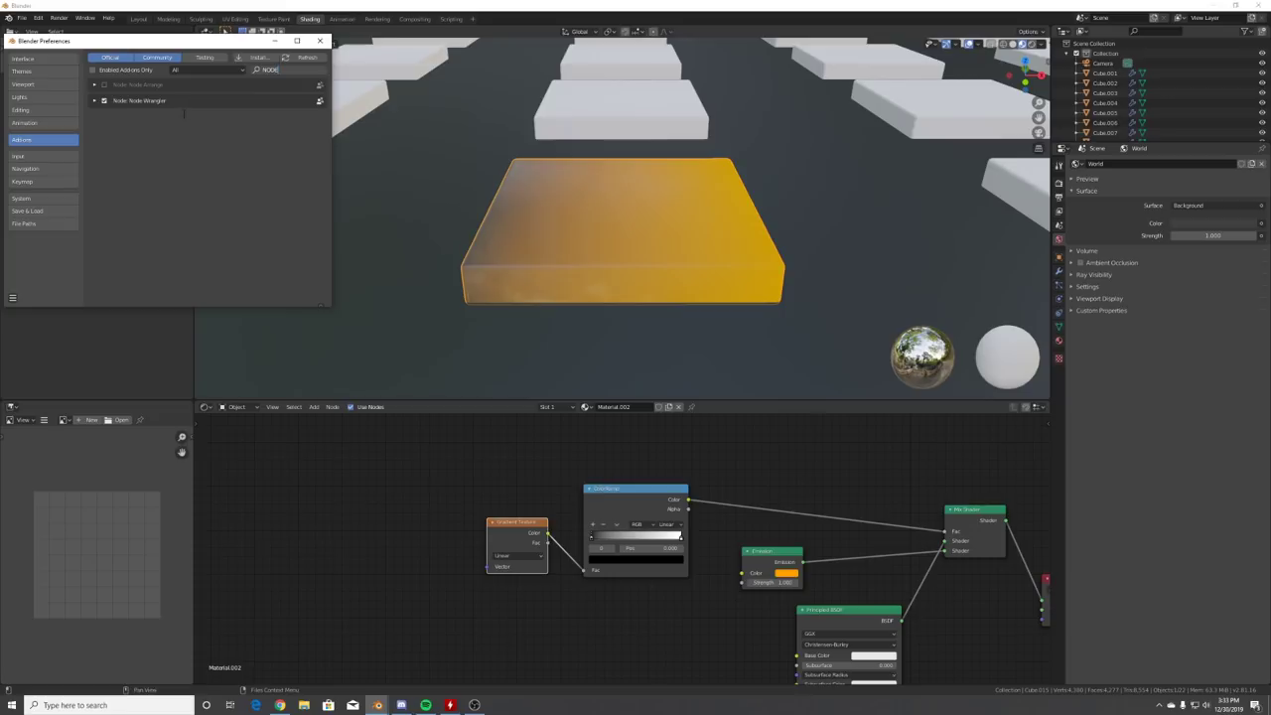
pyautogui.click(320, 41)
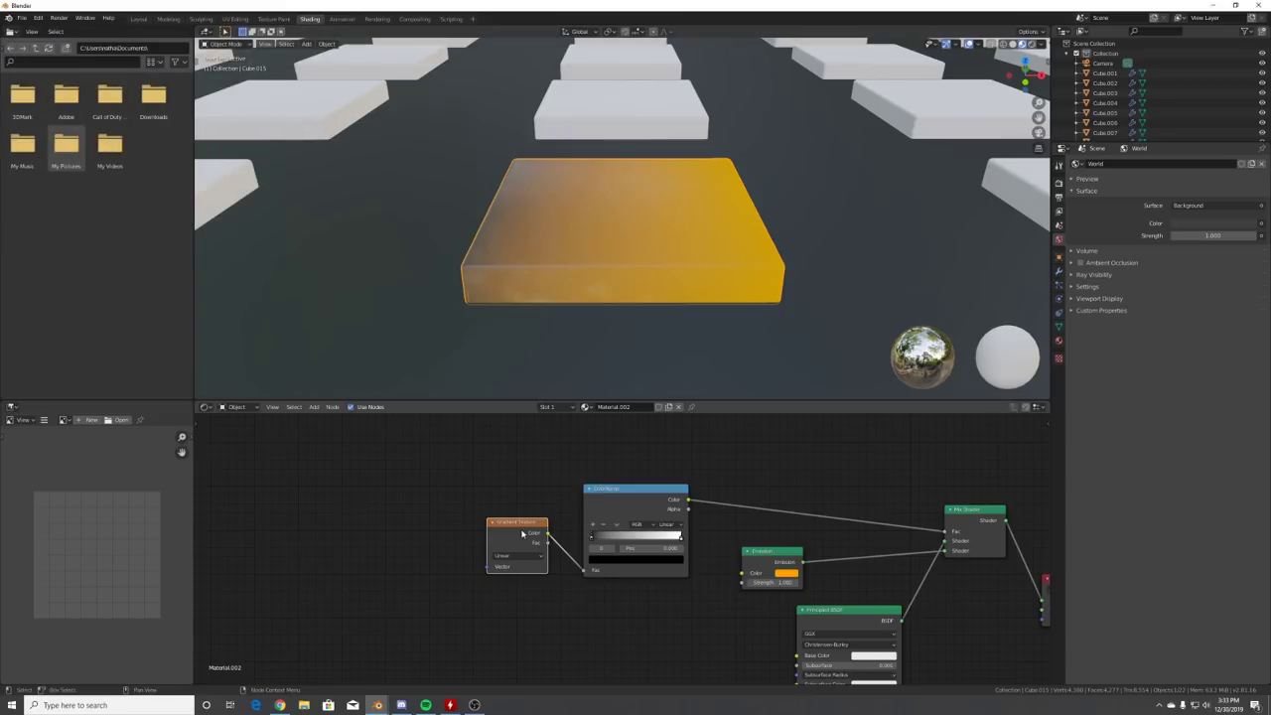
# - Feed the Gradient Texture with Texture Coordinate and Mapping nodes using Object coordinates, and set its type to Spherical
pyautogui.hotkey('ctrl', 't')
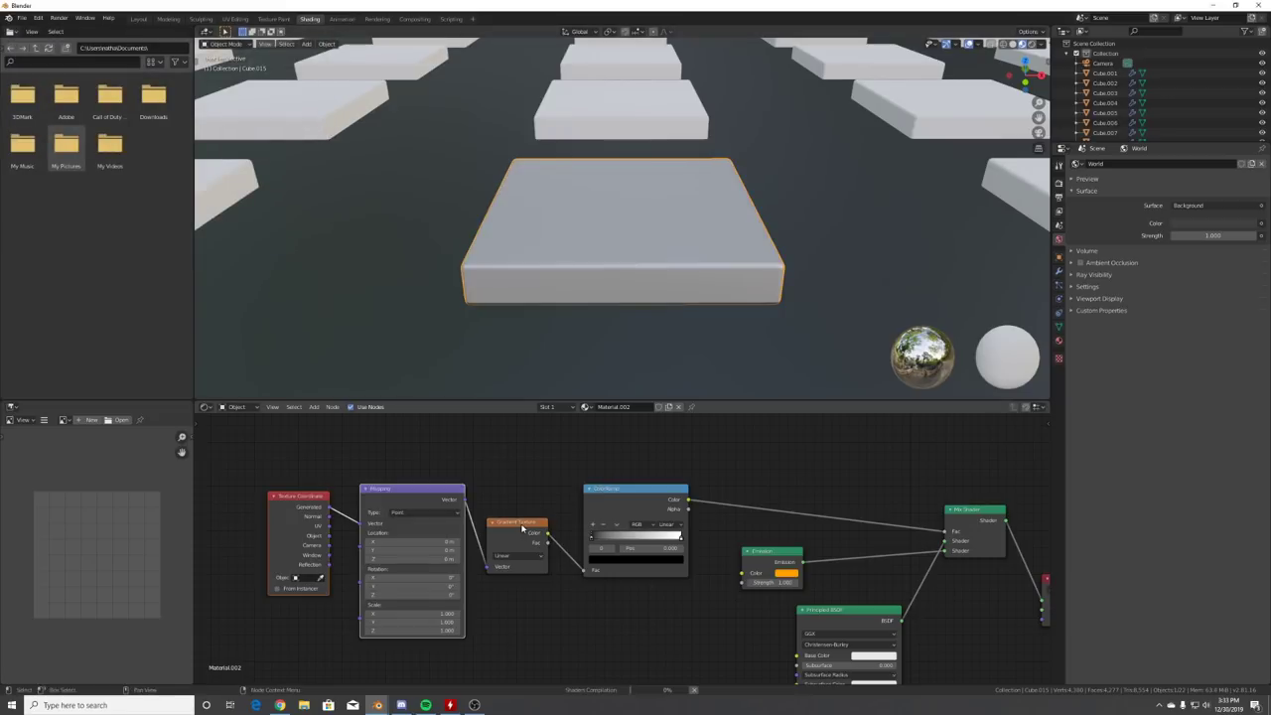
pyautogui.moveTo(330, 539); pyautogui.dragTo(366, 427)
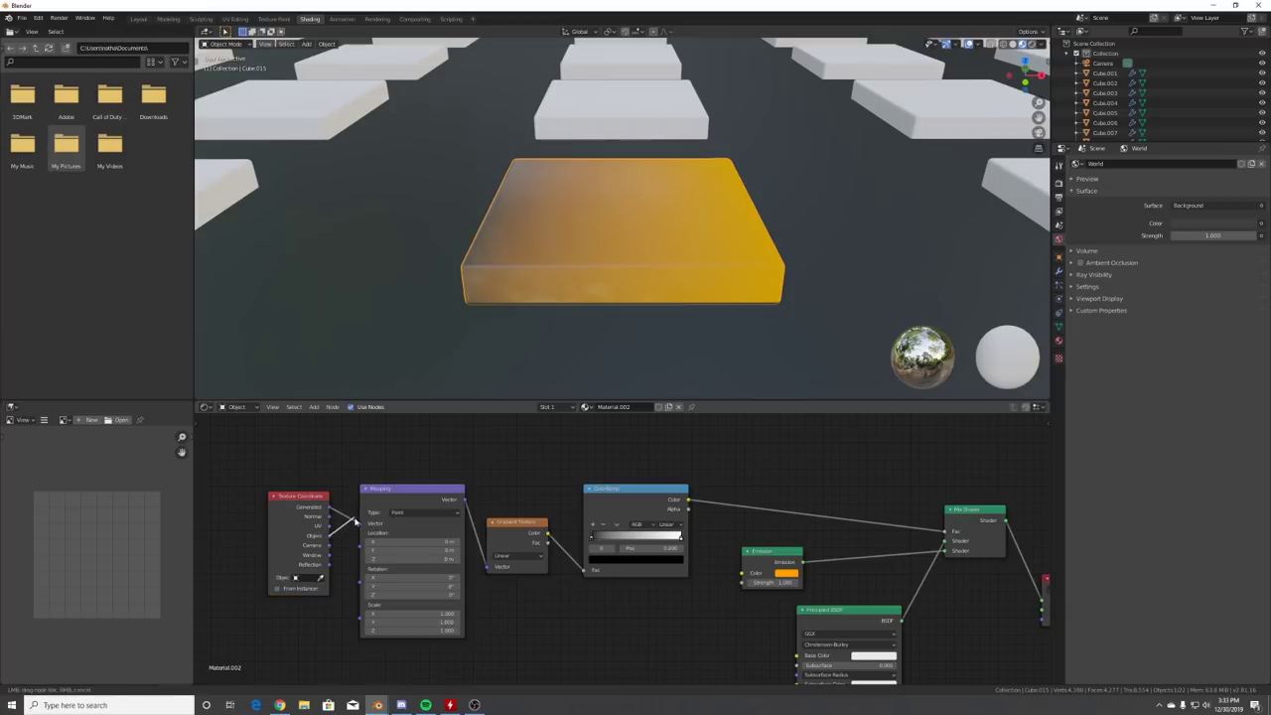
pyautogui.moveTo(356, 527); pyautogui.dragTo(360, 524)
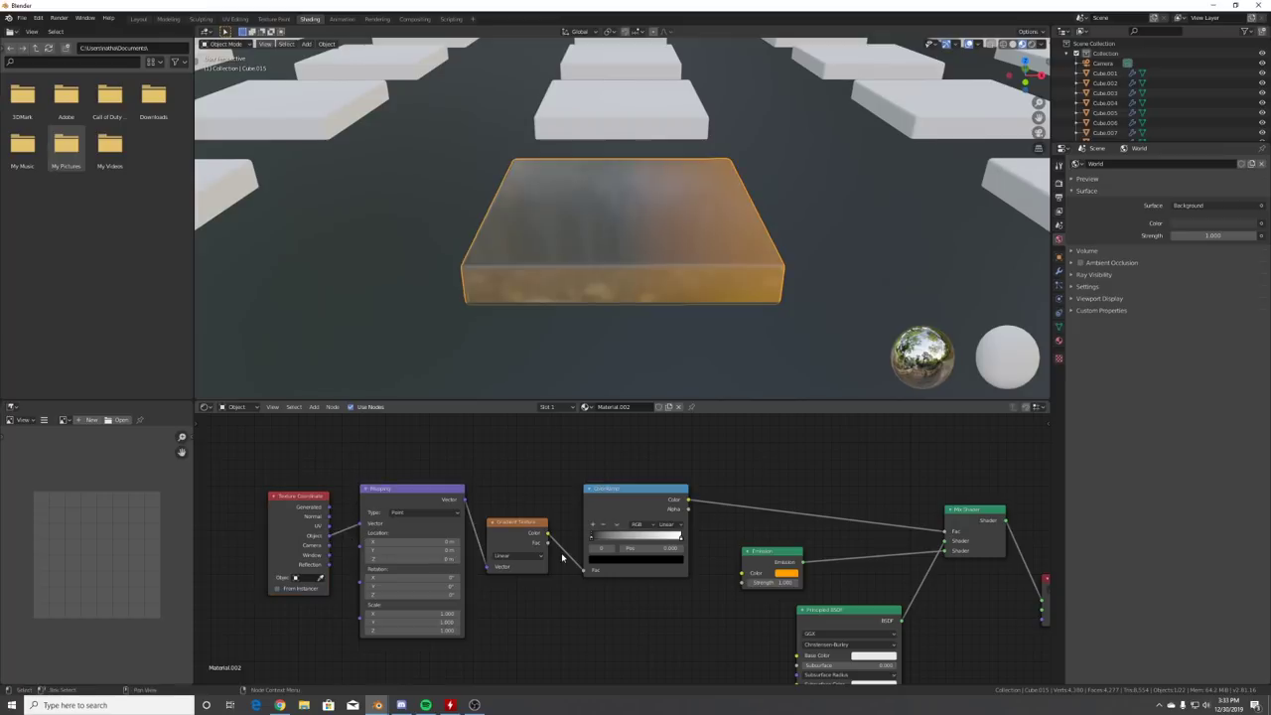
pyautogui.scroll(2, 561, 532)
pyautogui.click(467, 560)
pyautogui.click(474, 626)
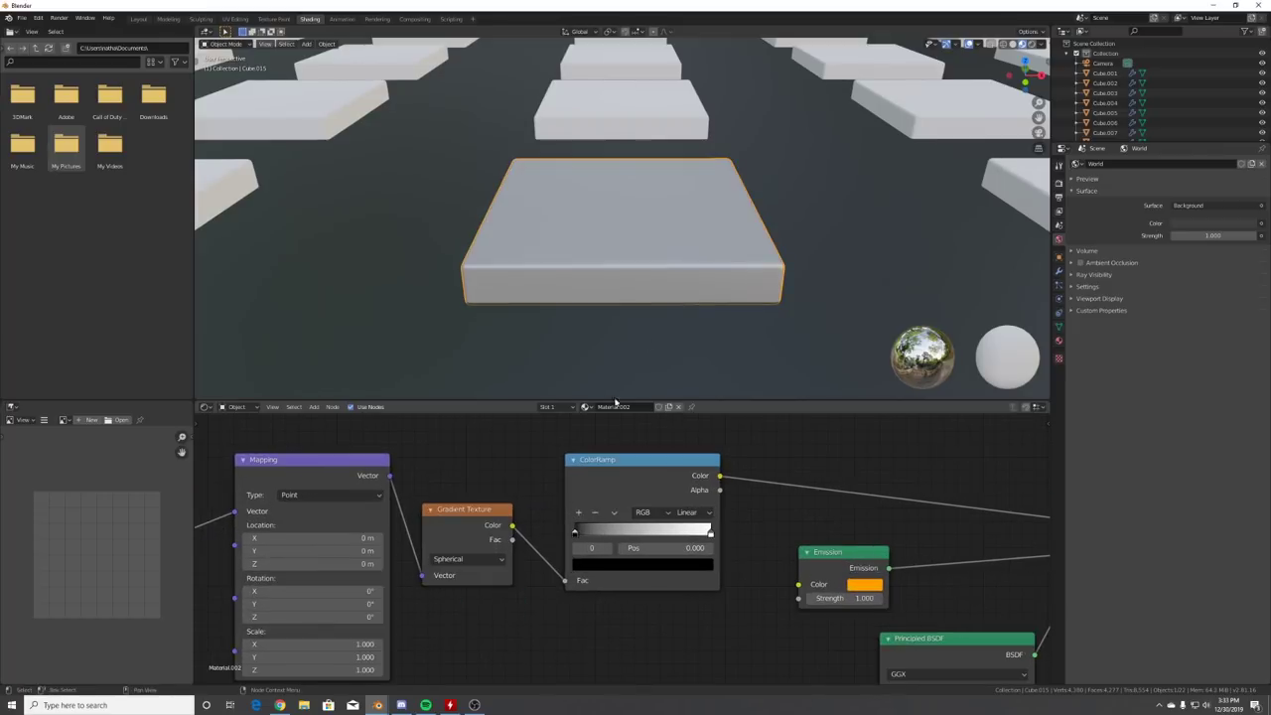
# - Set the ColorRamp interpolation to B-Spline and slide its black stop to position 0.736
pyautogui.click(708, 511)
pyautogui.click(705, 511)
pyautogui.click(705, 511)
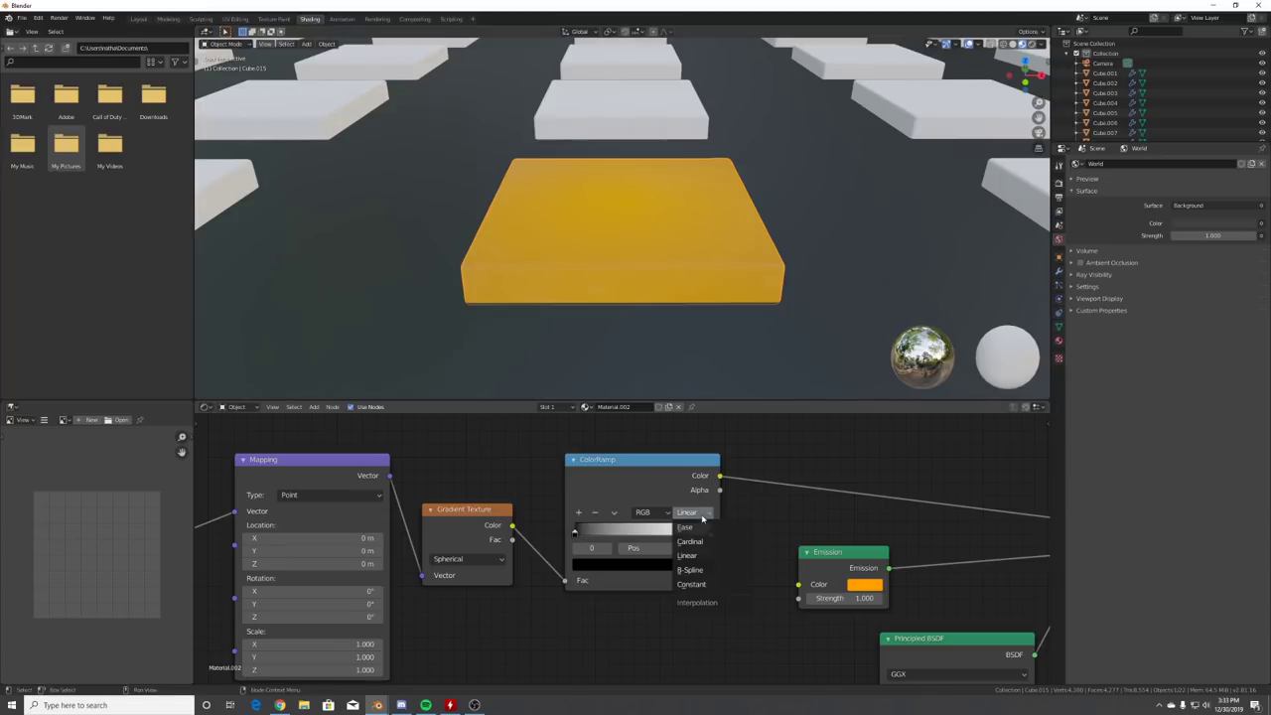
pyautogui.click(709, 573)
pyautogui.moveTo(585, 533); pyautogui.dragTo(679, 537)
pyautogui.moveTo(653, 249); pyautogui.dragTo(653, 334, button='middle')
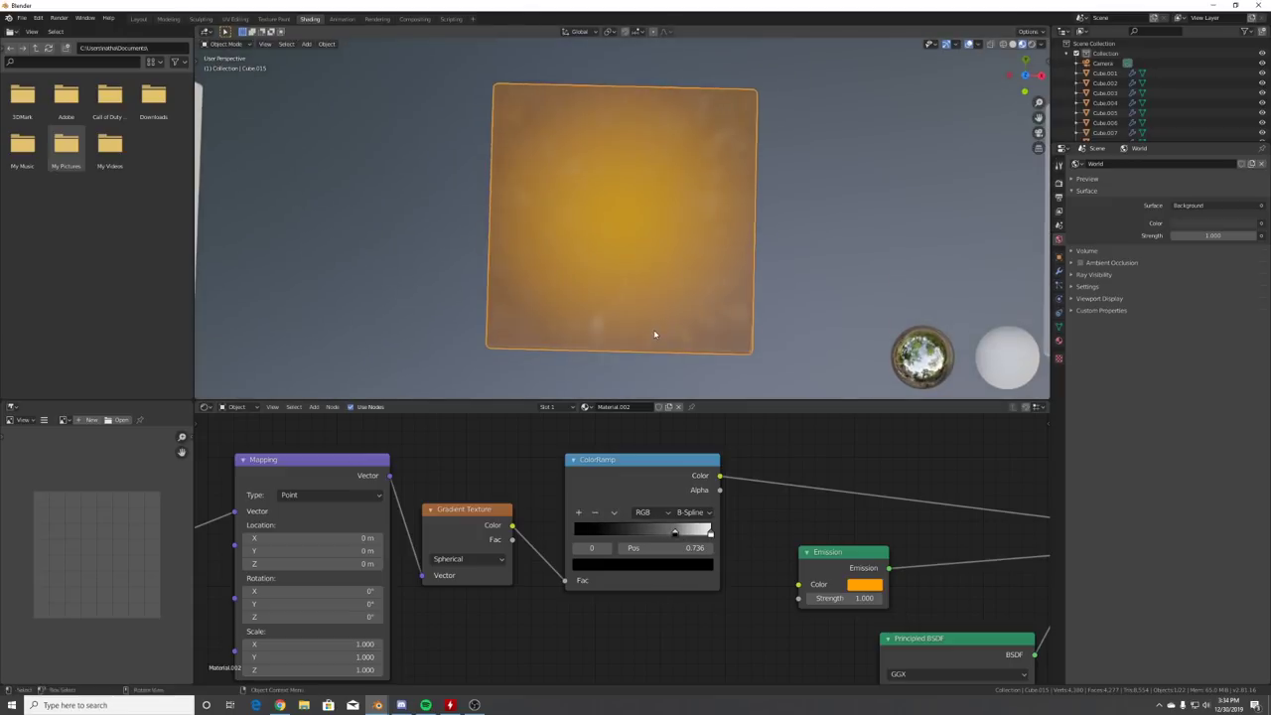
pyautogui.moveTo(733, 362); pyautogui.dragTo(744, 278, button='middle')
pyautogui.scroll(-4, 744, 277)
pyautogui.scroll(3, 744, 274)
# - Add a Bright/Contrast node and insert it between the ColorRamp's Color output and the Emission node's Strength
pyautogui.hotkey('shift', 'a')
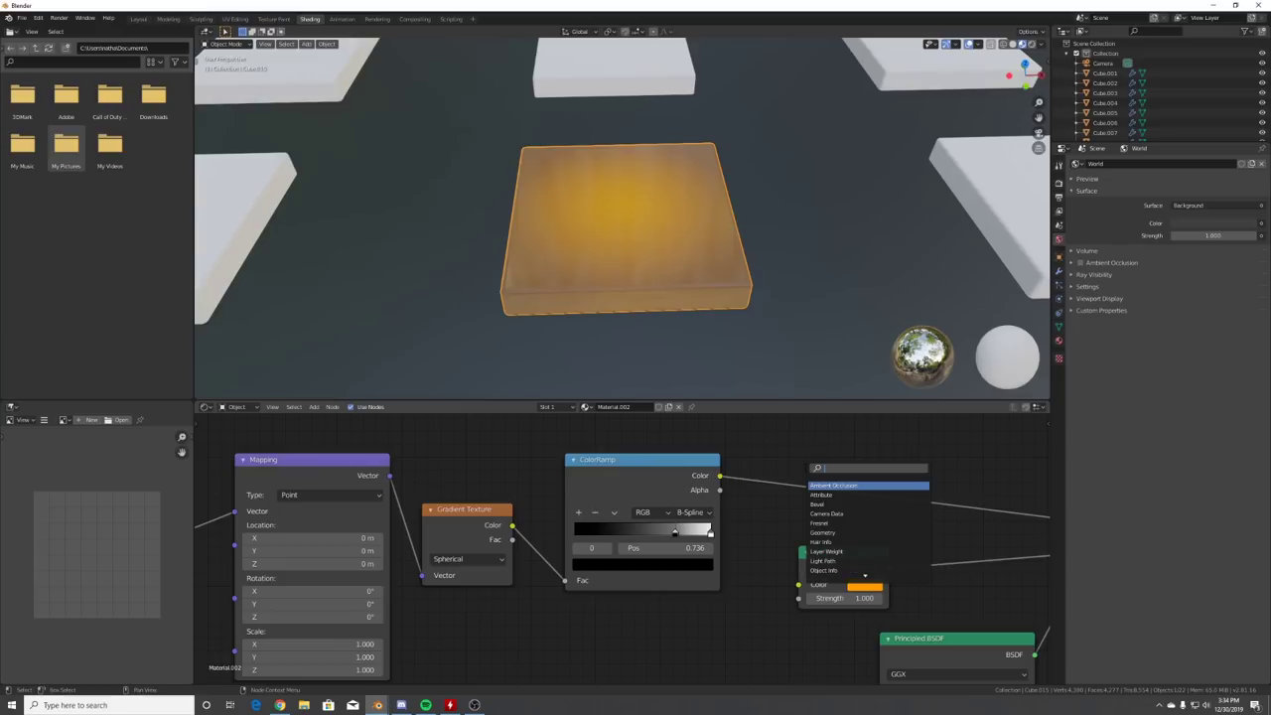
pyautogui.write('bri')
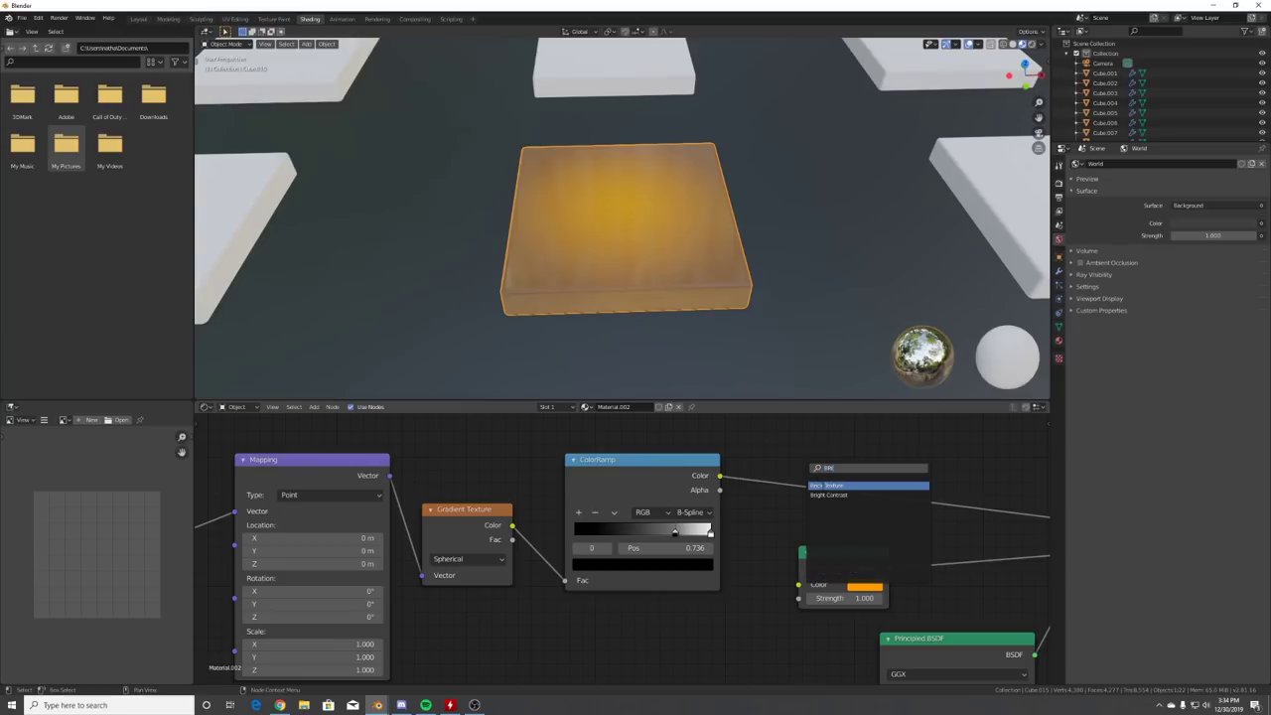
pyautogui.click(823, 495)
pyautogui.scroll(-6, 820, 497)
pyautogui.click(606, 428)
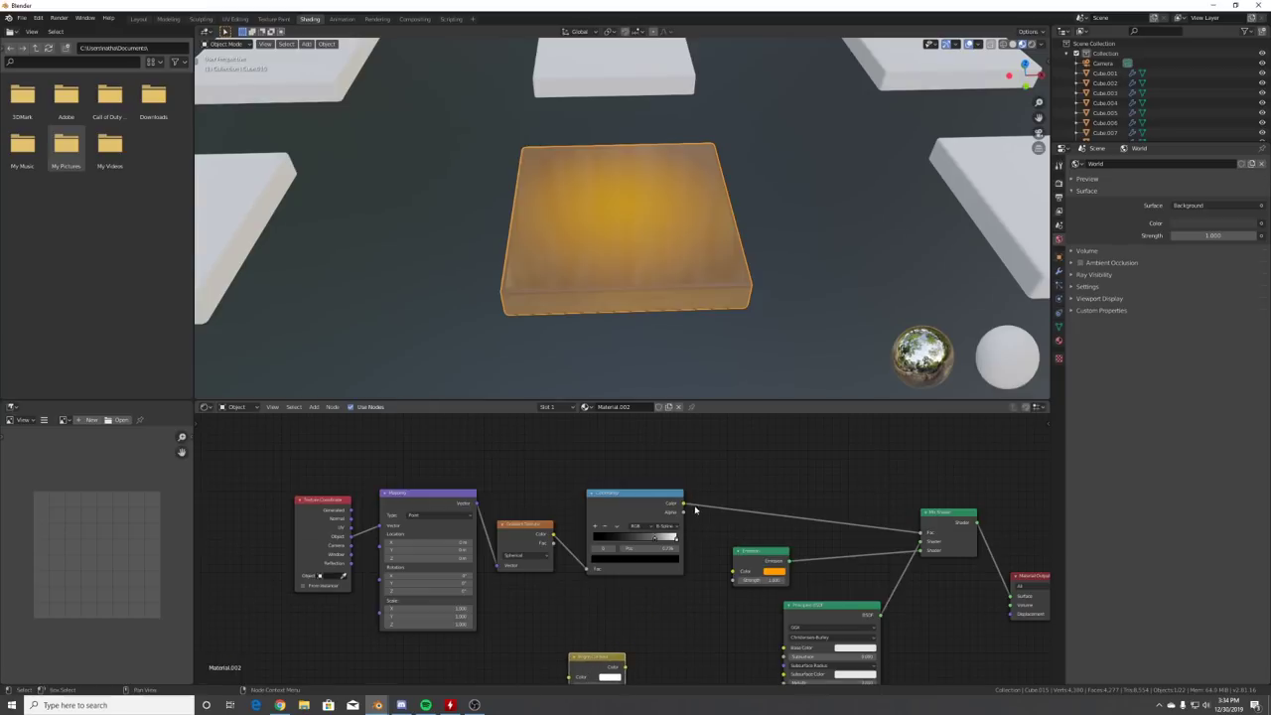
pyautogui.moveTo(684, 505); pyautogui.dragTo(718, 493)
pyautogui.moveTo(728, 585); pyautogui.dragTo(732, 581)
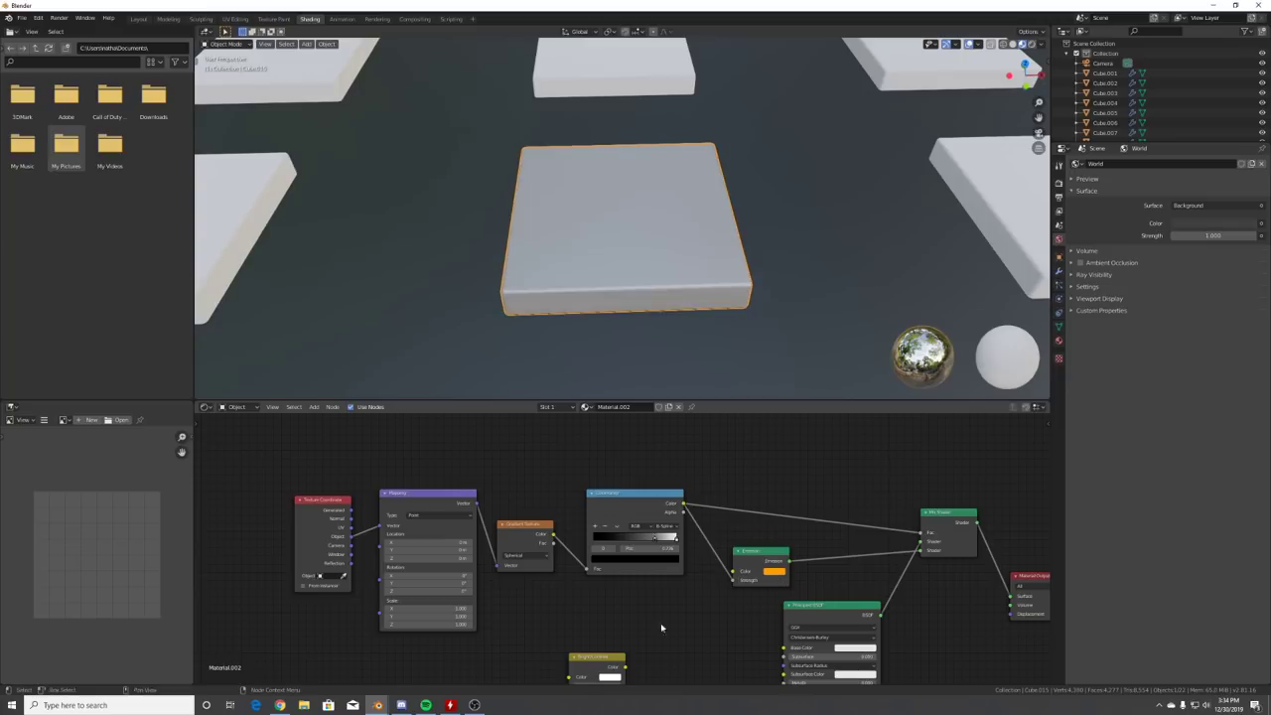
pyautogui.moveTo(591, 656); pyautogui.dragTo(732, 551)
pyautogui.moveTo(732, 552); pyautogui.dragTo(600, 541, button='middle')
# - Set the Bright/Contrast node to Bright 4.000 and Contrast 6.500, and check the glow on the button
pyautogui.scroll(4, 616, 548)
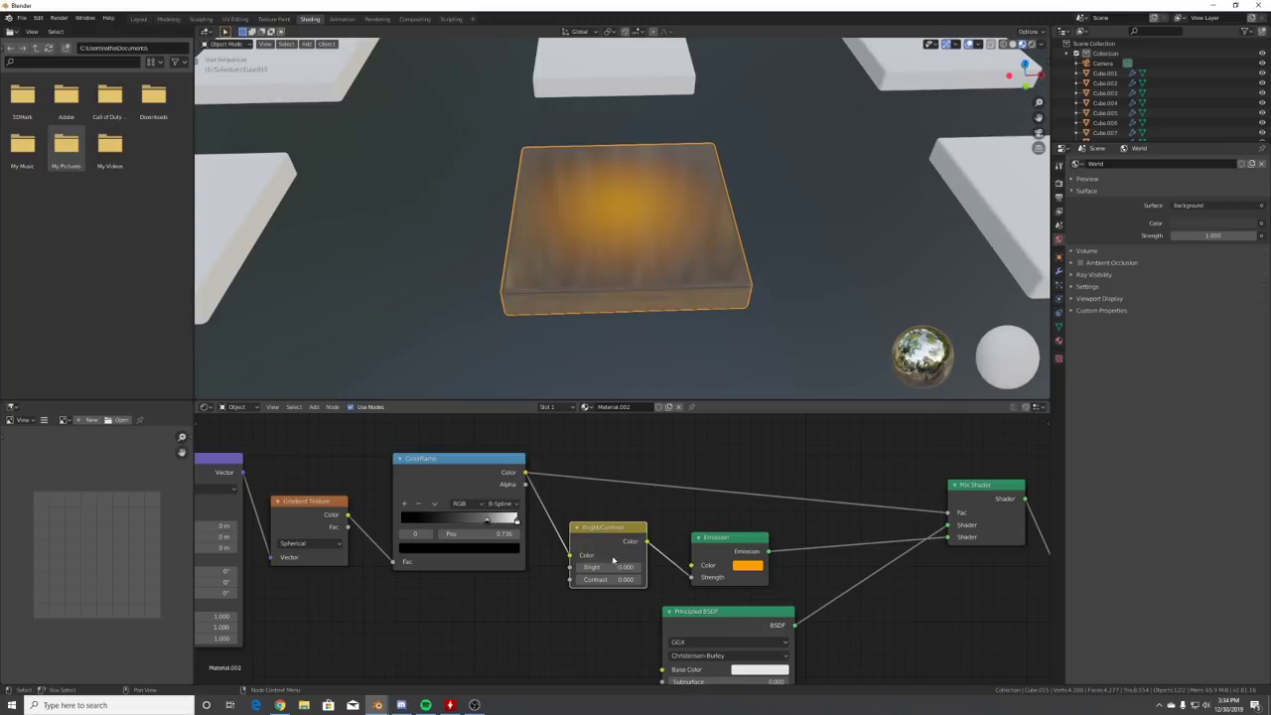
pyautogui.click(613, 567)
pyautogui.write('4')
pyautogui.press('Return')
pyautogui.moveTo(596, 579); pyautogui.dragTo(635, 579)
pyautogui.moveTo(626, 288); pyautogui.dragTo(638, 323, button='middle')
pyautogui.scroll(-3, 640, 323)
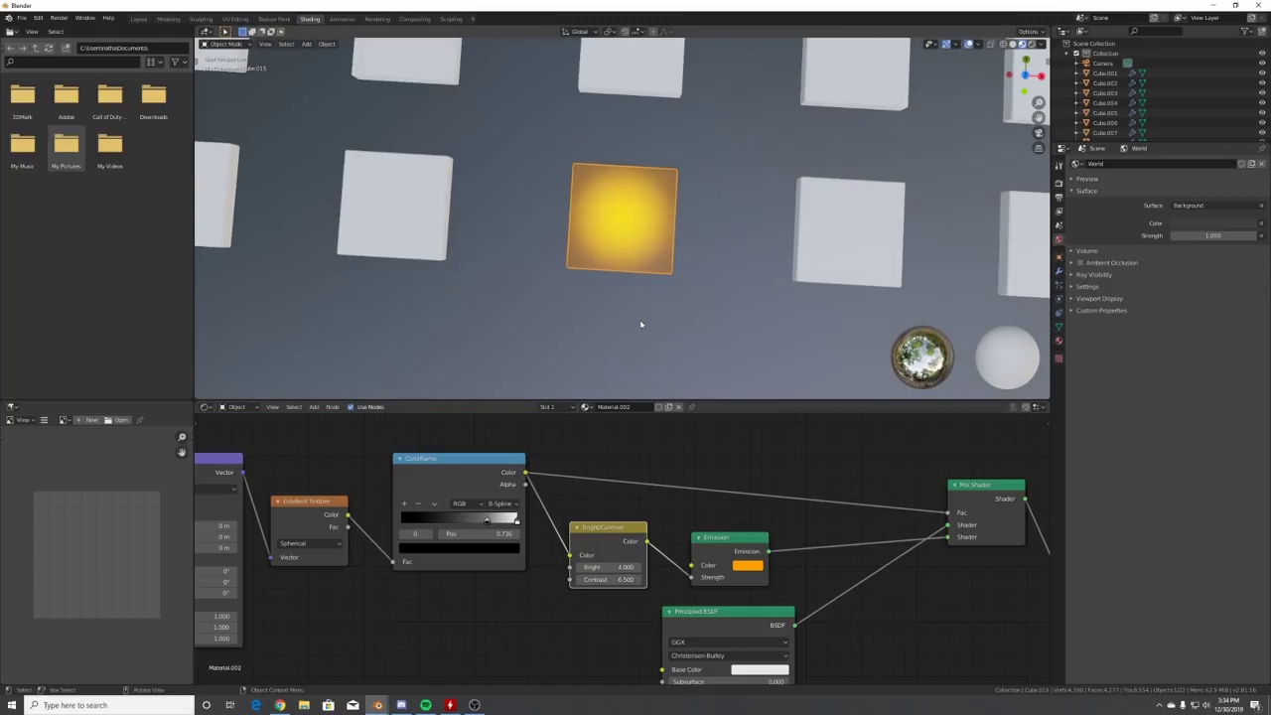
pyautogui.scroll(5, 641, 287)
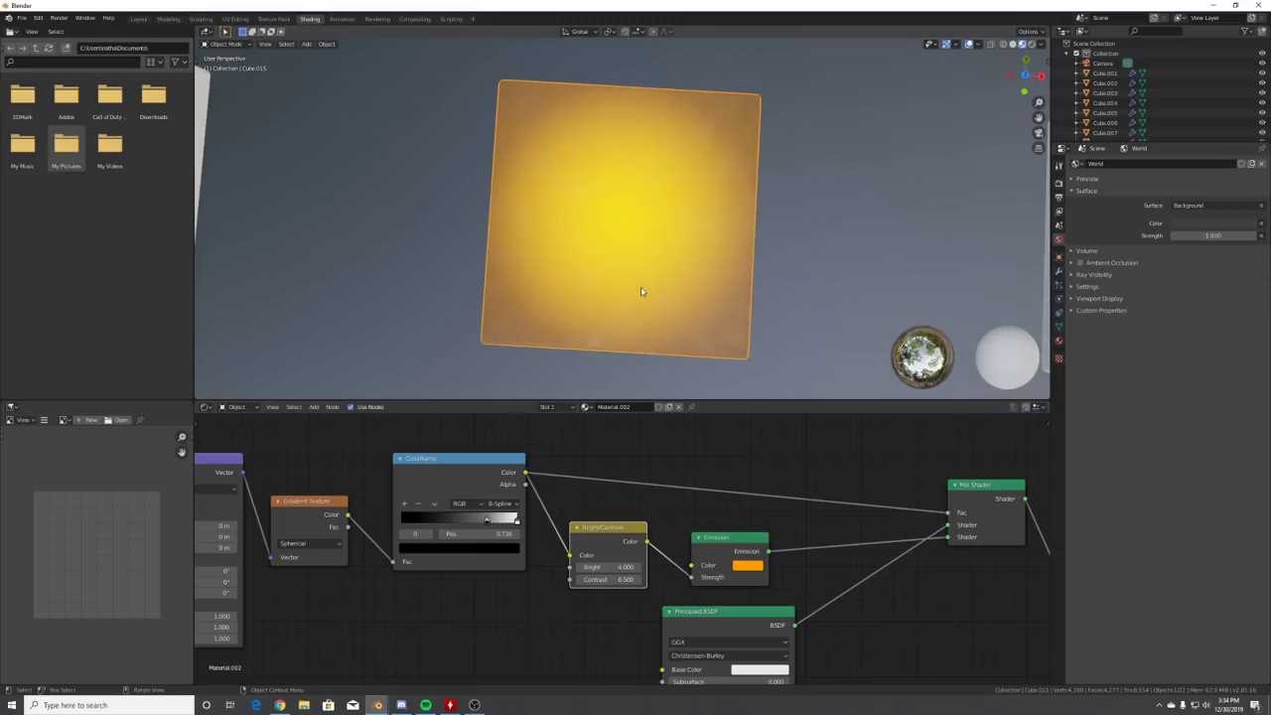
pyautogui.moveTo(692, 239); pyautogui.dragTo(460, 327, button='middle')
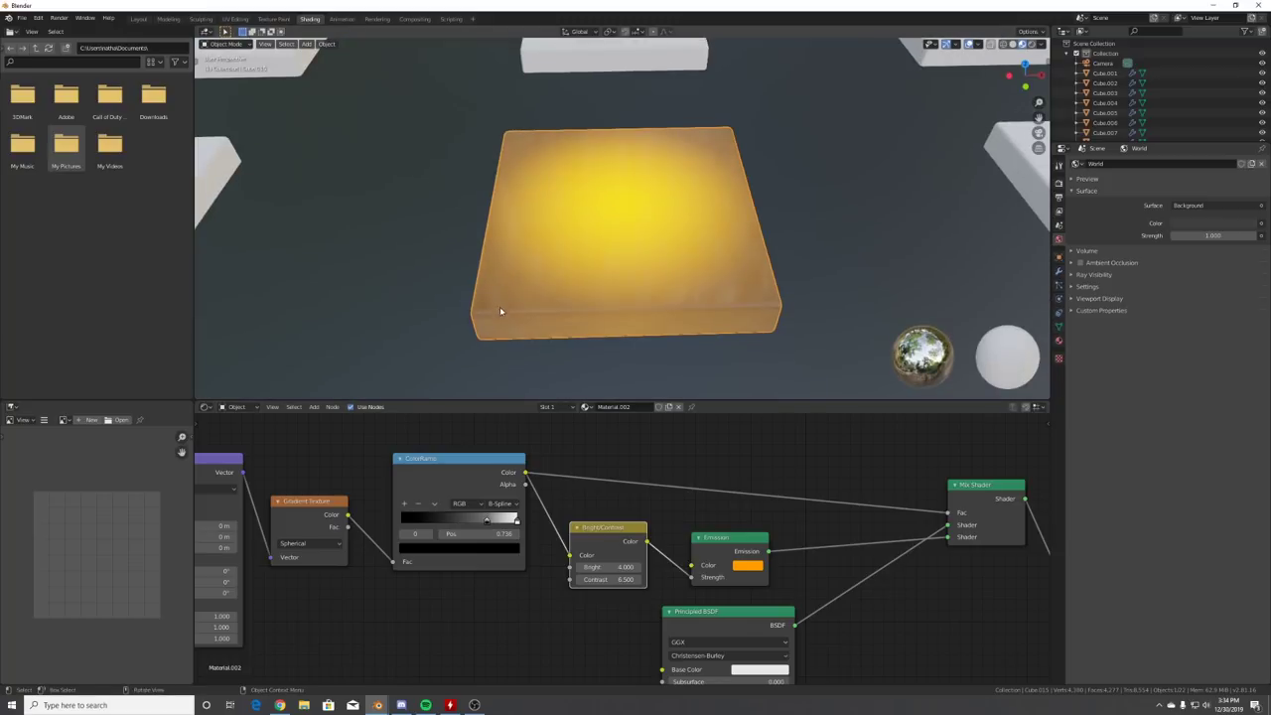
# - Lighten the ColorRamp's black stop to dark grey, and set Bright to 7.000 and Contrast to 12.400
pyautogui.click(489, 549)
pyautogui.moveTo(494, 469); pyautogui.dragTo(494, 441)
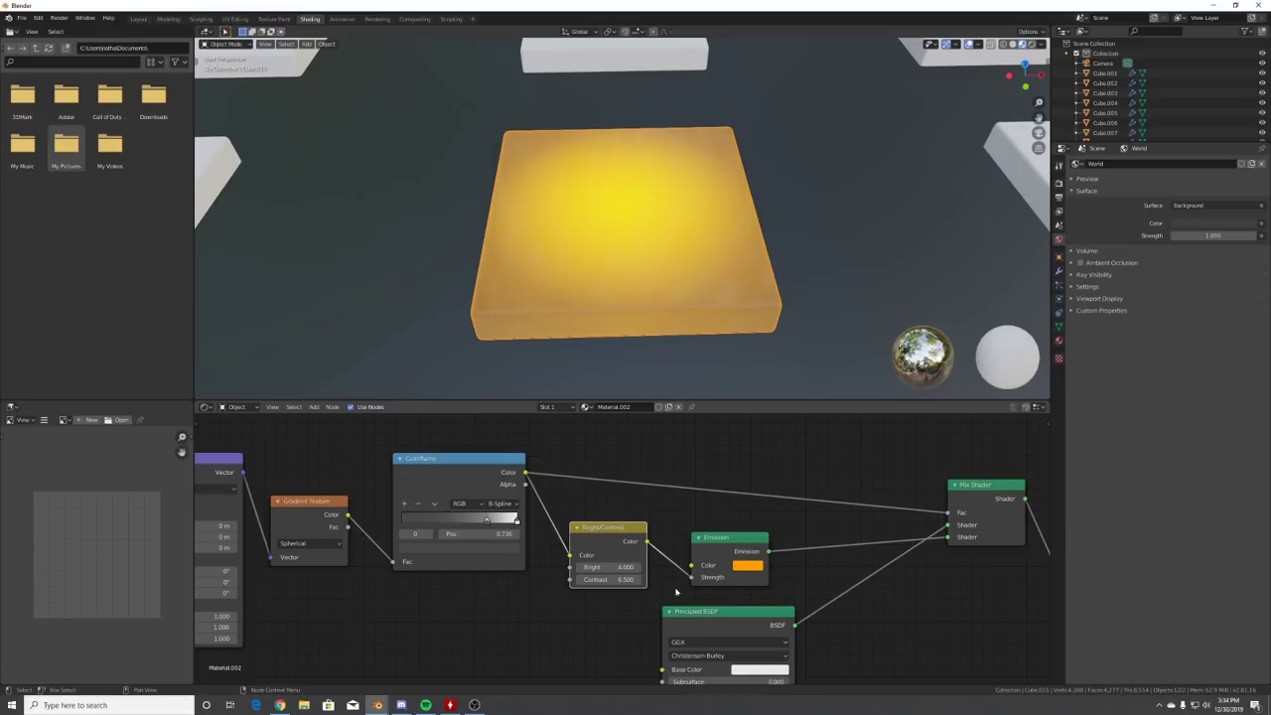
pyautogui.moveTo(608, 567)
pyautogui.mouseDown()
pyautogui.moveTo(638, 567)
pyautogui.moveTo(612, 580)
pyautogui.mouseUp()
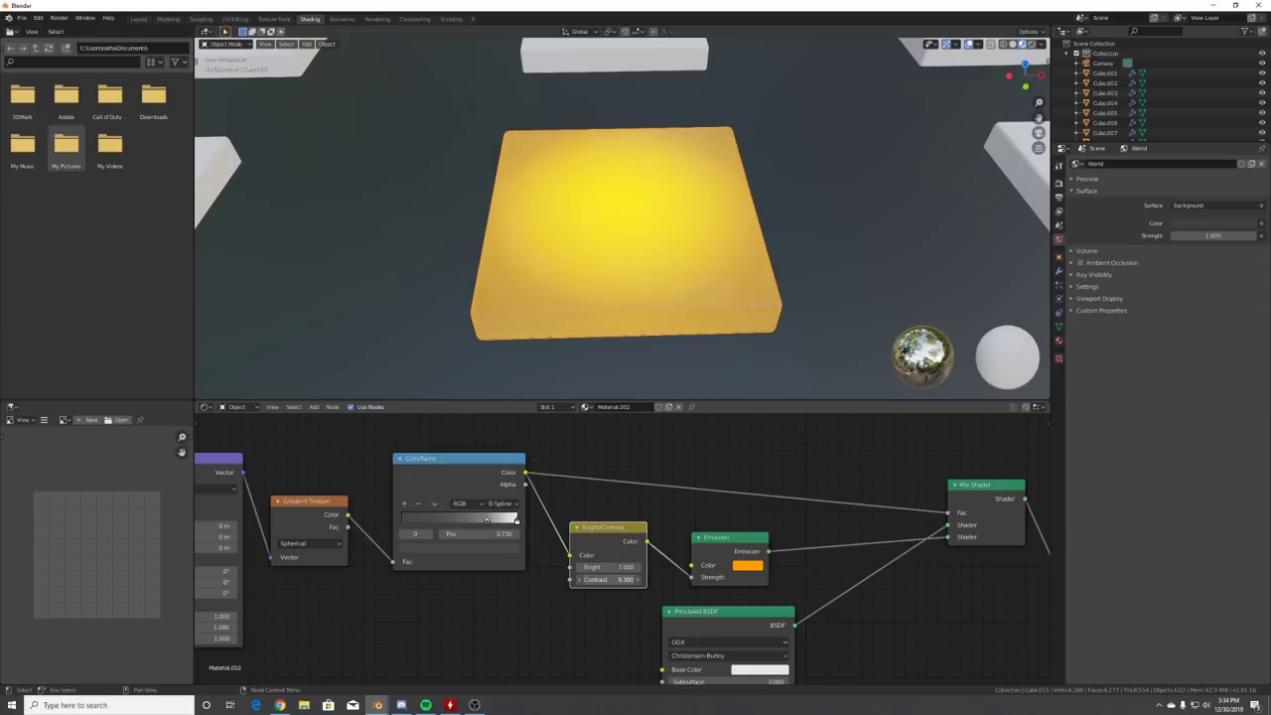
# - Link the glowing button's material to the other four buttons in the front row, leaving nothing selected
pyautogui.moveTo(725, 189); pyautogui.dragTo(696, 225, button='middle')
pyautogui.scroll(-10, 693, 266)
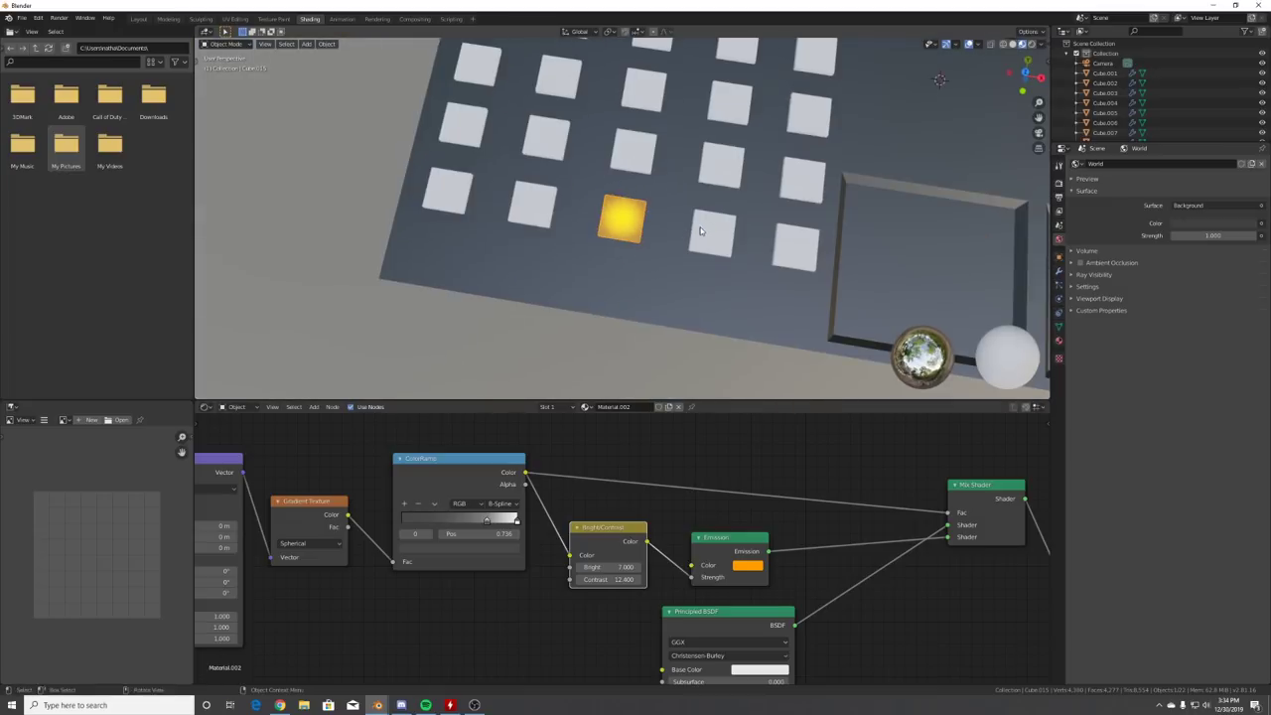
pyautogui.click(701, 229)
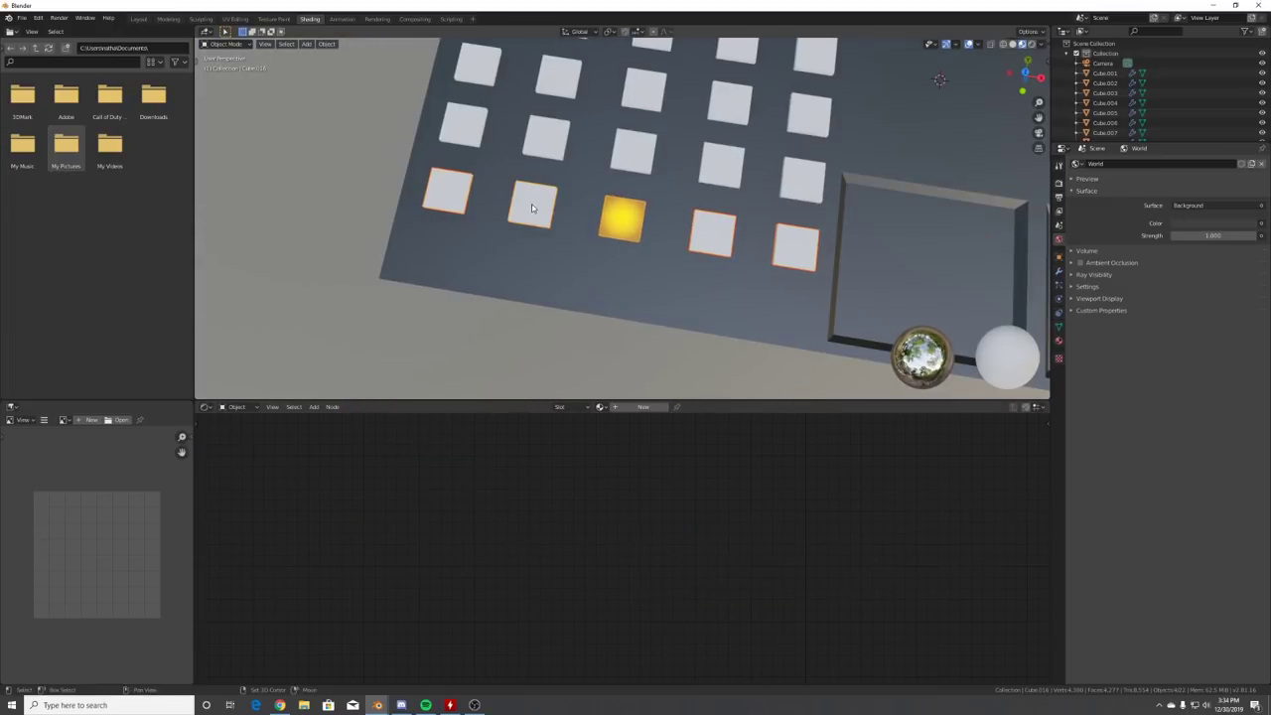
pyautogui.click(625, 227)
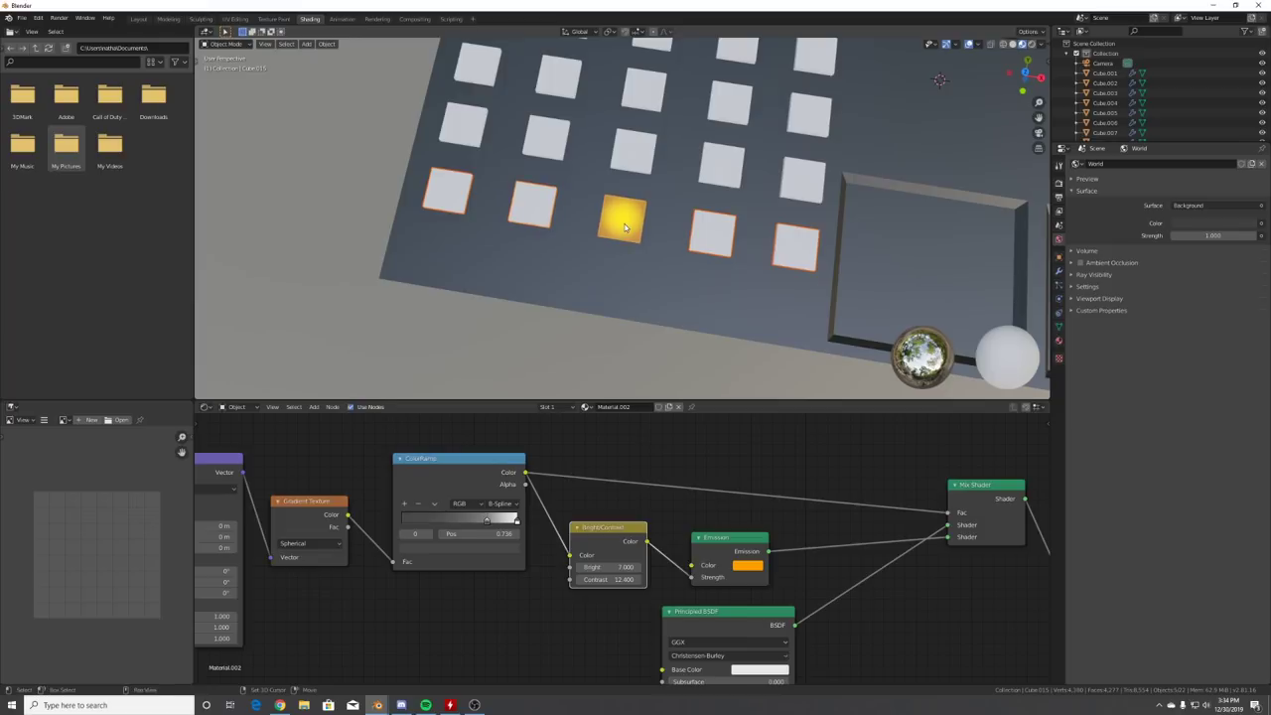
pyautogui.hotkey('ctrl', 'l')
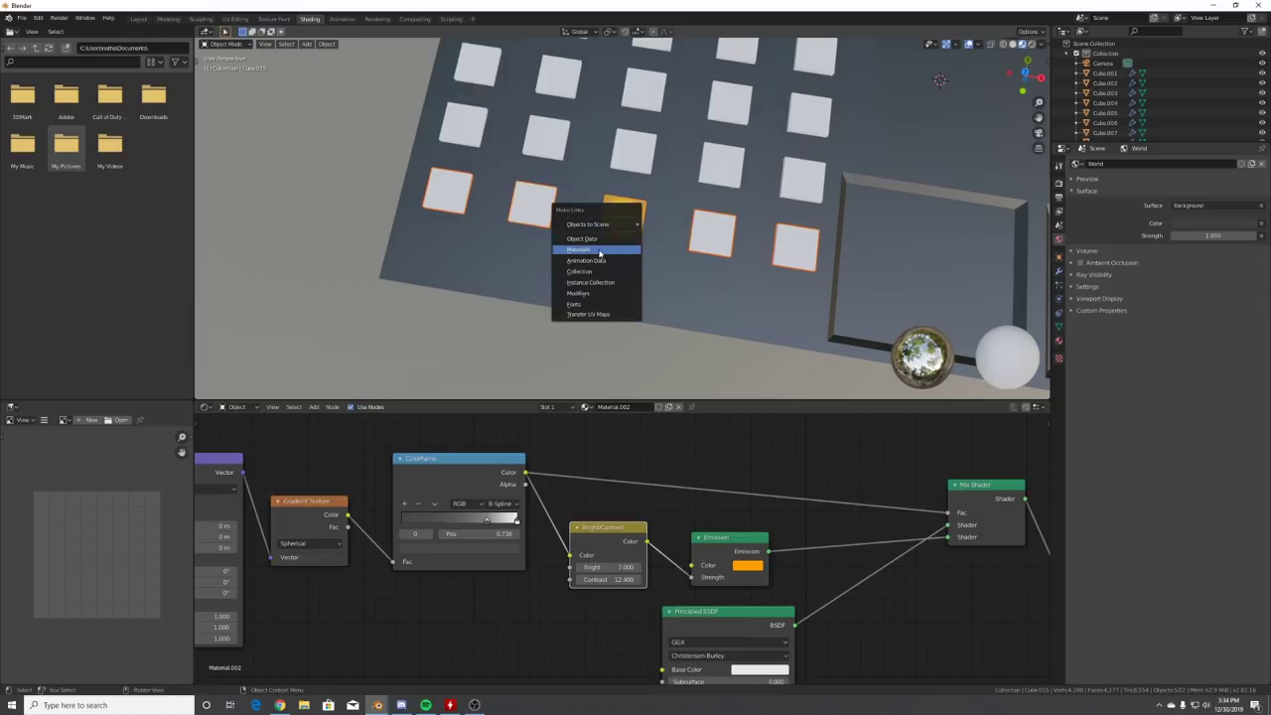
pyautogui.click(602, 251)
pyautogui.click(707, 394)
pyautogui.moveTo(693, 349); pyautogui.dragTo(707, 242, button='middle')
pyautogui.moveTo(752, 231); pyautogui.dragTo(755, 171, button='middle')
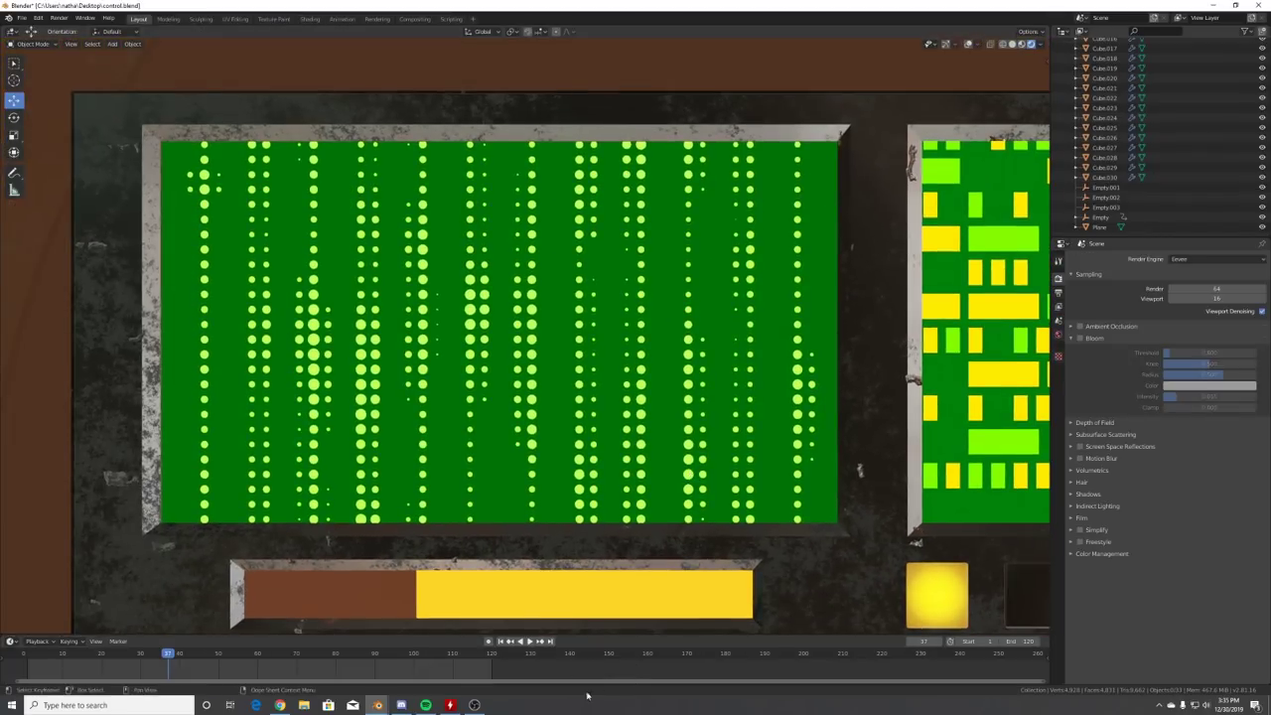
# - Play the animation to examine the moving patterns on the control panel's screens
pyautogui.click(532, 641)
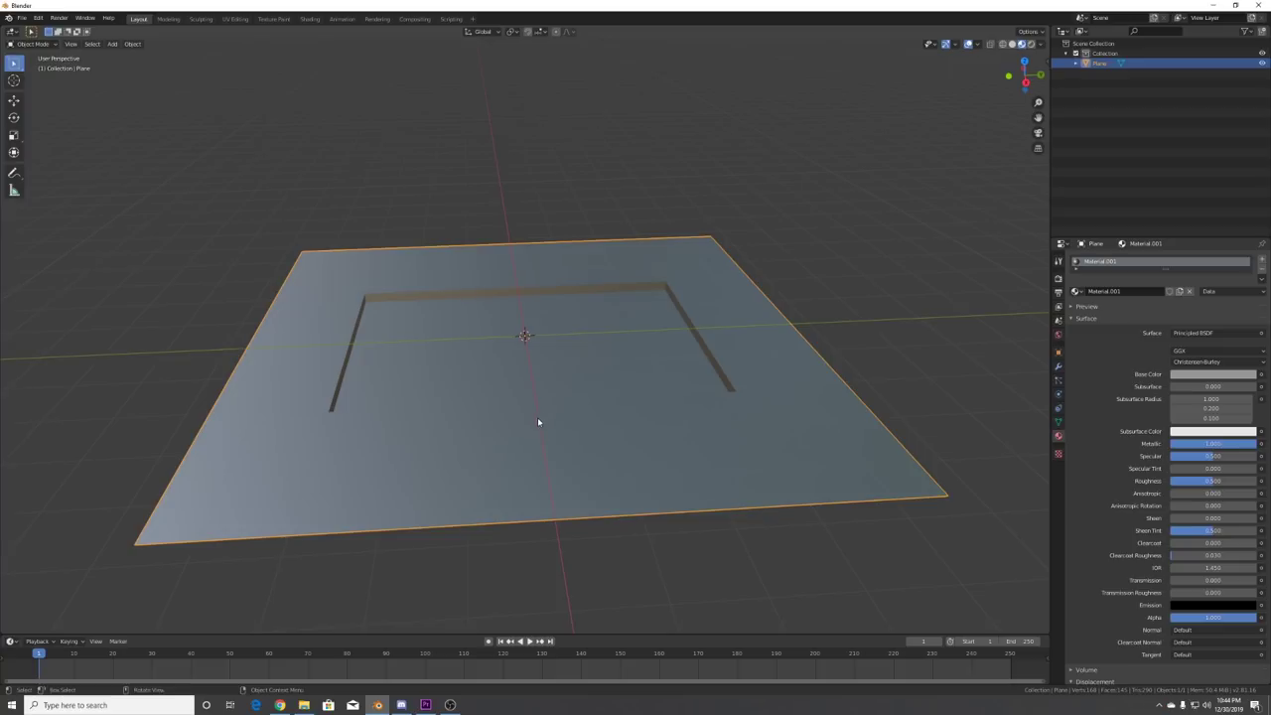
# - Select the faces on the floor of the plane's rectangular recess and assign them a new material in a second slot
pyautogui.press('Tab')
pyautogui.moveTo(579, 362); pyautogui.dragTo(575, 395, button='middle')
pyautogui.click(585, 358)
pyautogui.press('c')
pyautogui.moveTo(577, 370)
pyautogui.mouseDown()
pyautogui.moveTo(636, 298)
pyautogui.moveTo(437, 288)
pyautogui.moveTo(427, 388)
pyautogui.moveTo(479, 377)
pyautogui.moveTo(656, 405)
pyautogui.mouseUp()
pyautogui.press('Escape')
pyautogui.press('Tab')
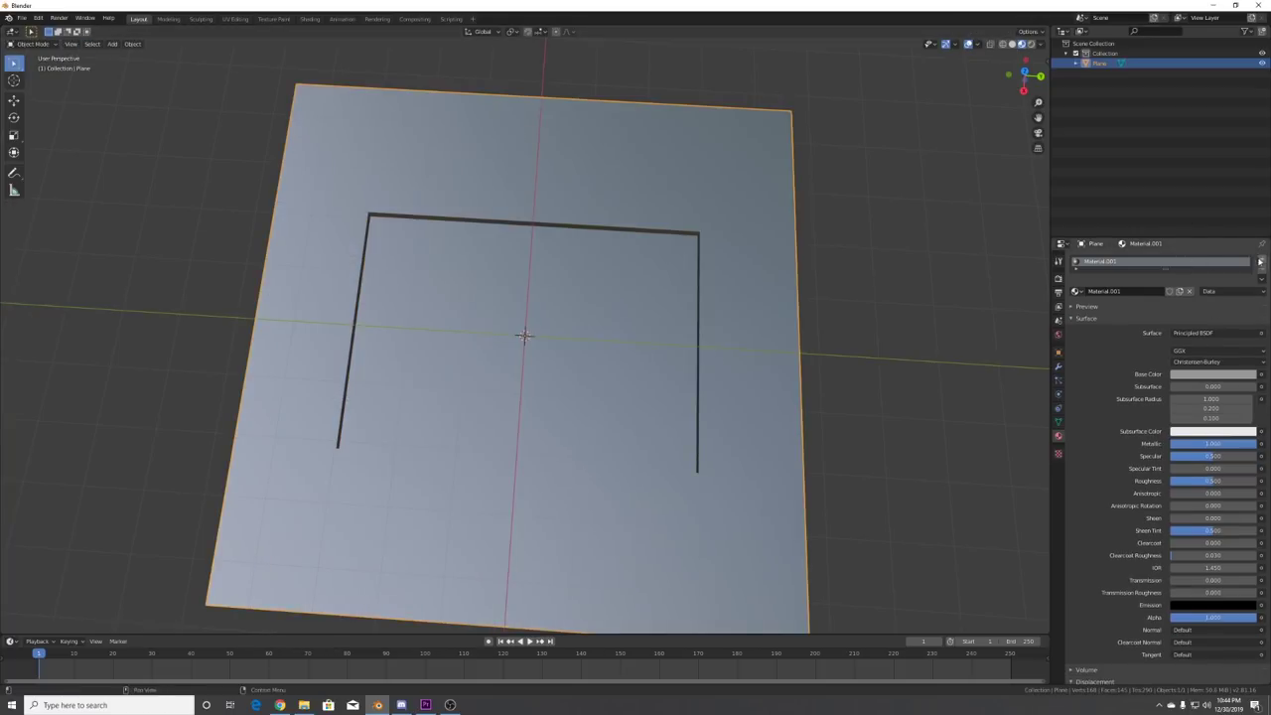
pyautogui.click(1262, 262)
pyautogui.click(1113, 318)
pyautogui.press('Tab')
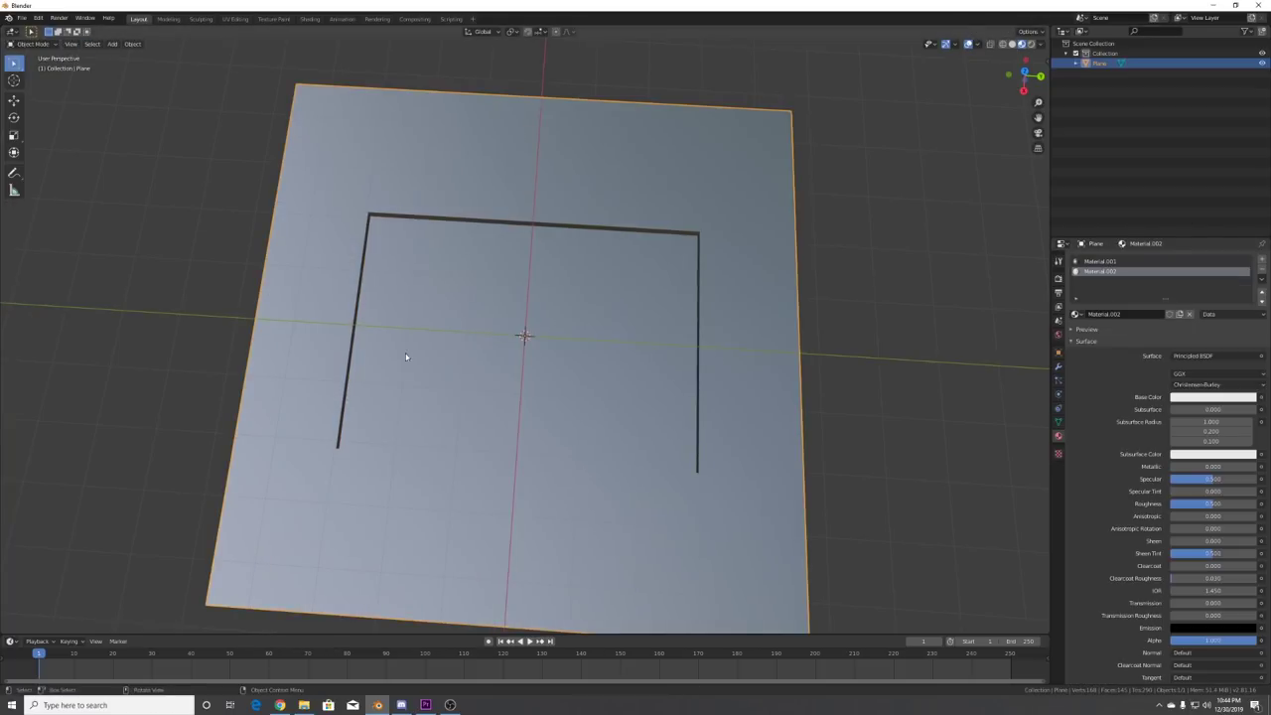
pyautogui.moveTo(557, 343); pyautogui.dragTo(556, 298, button='middle')
pyautogui.click(1102, 313)
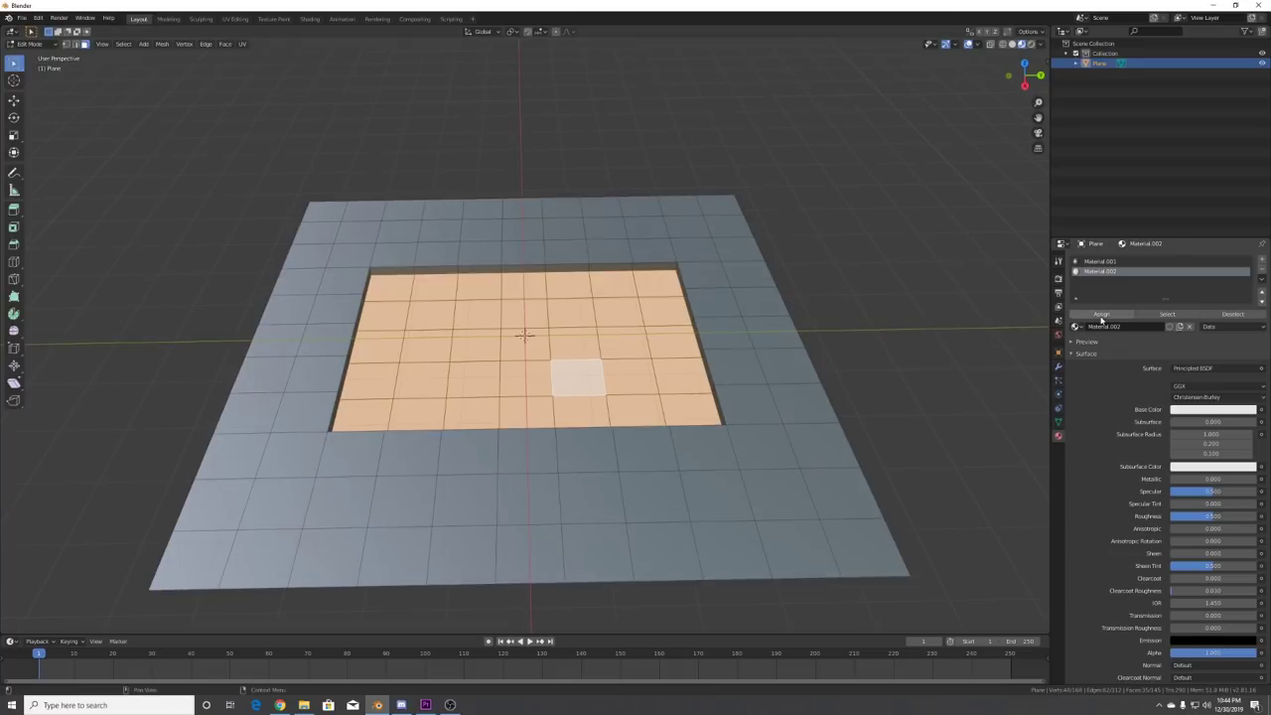
pyautogui.press('Tab')
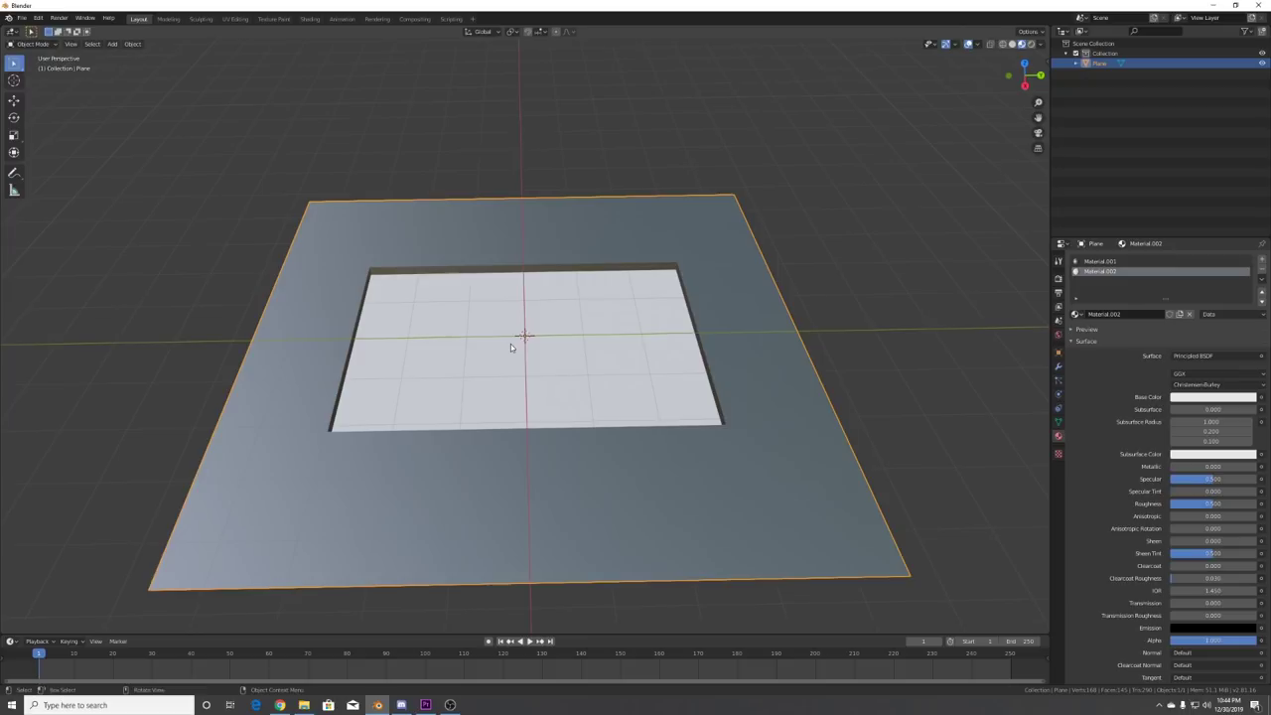
# - Display the recess material's nodes in the Shading workspace and adjust the Principled BSDF's Base Color
pyautogui.click(309, 19)
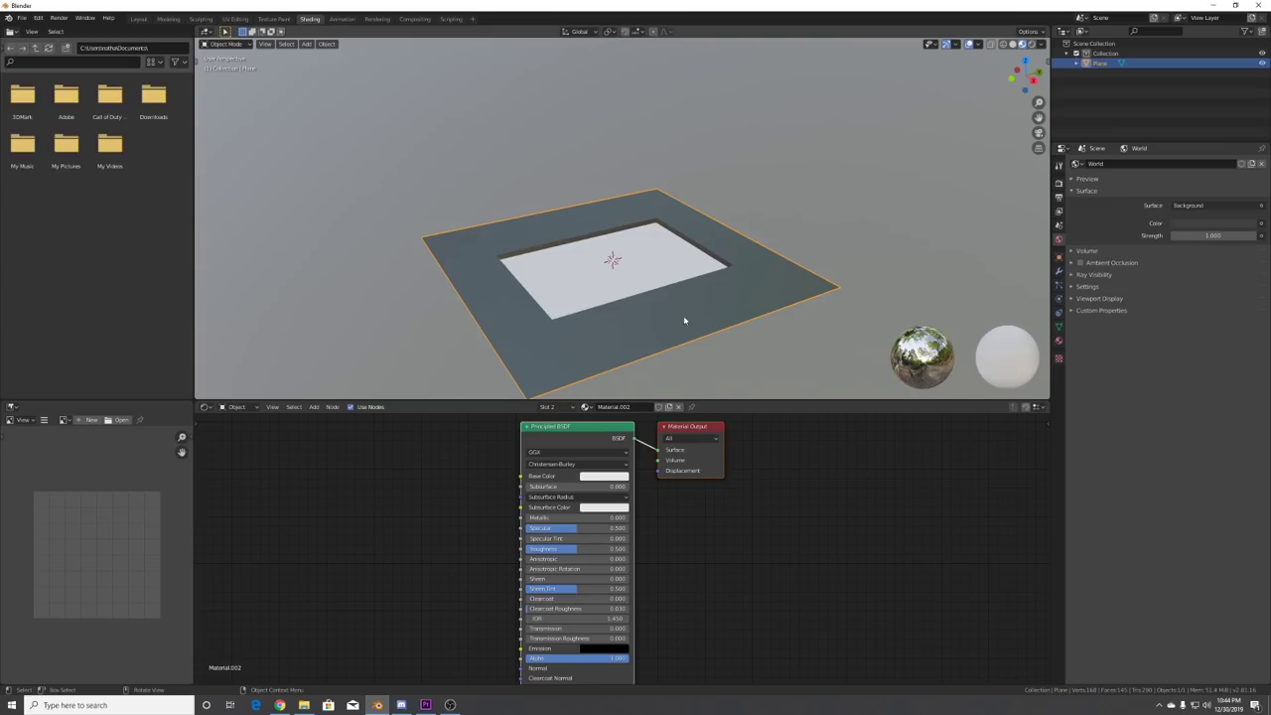
pyautogui.click(556, 407)
pyautogui.click(535, 444)
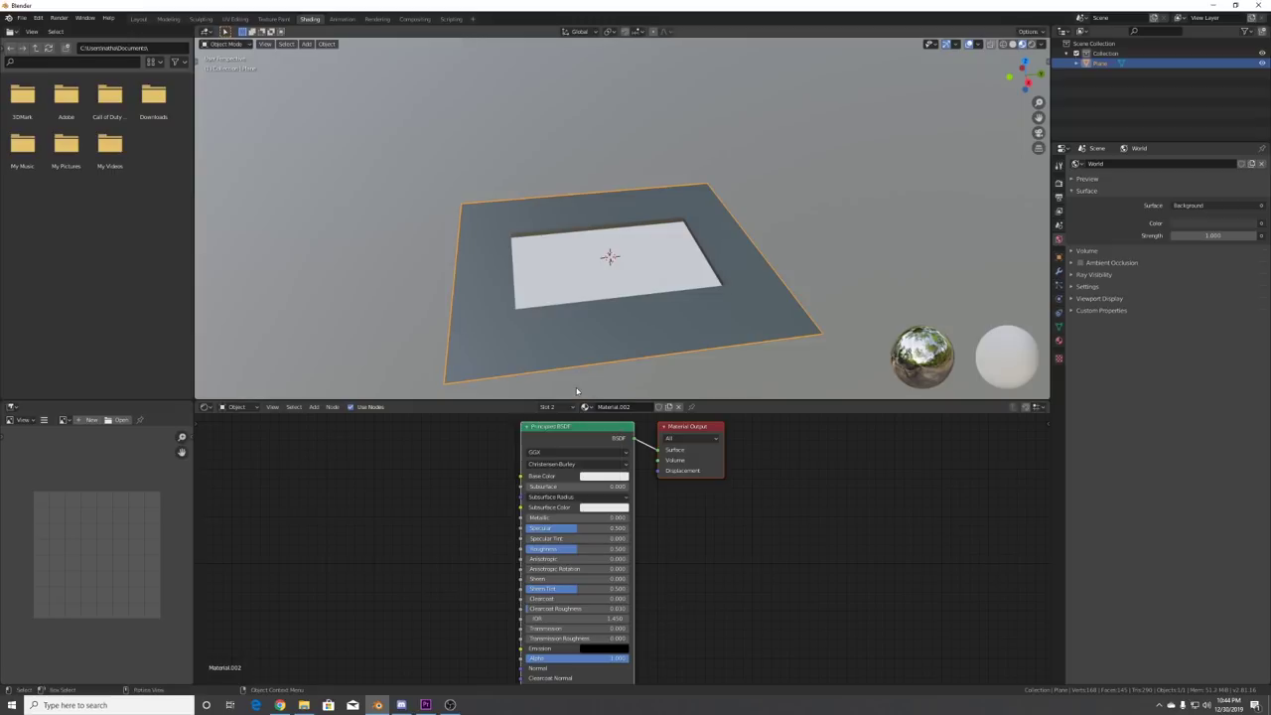
pyautogui.scroll(3, 610, 284)
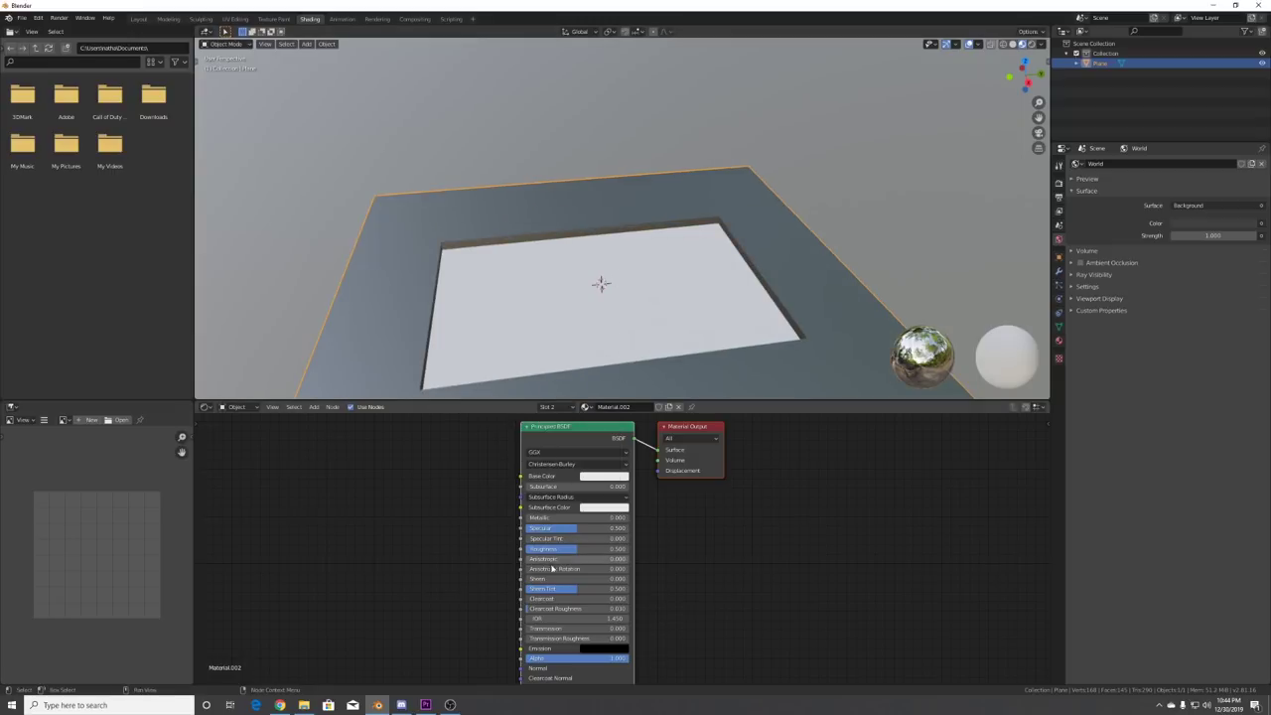
pyautogui.click(594, 479)
pyautogui.moveTo(609, 362); pyautogui.dragTo(588, 386)
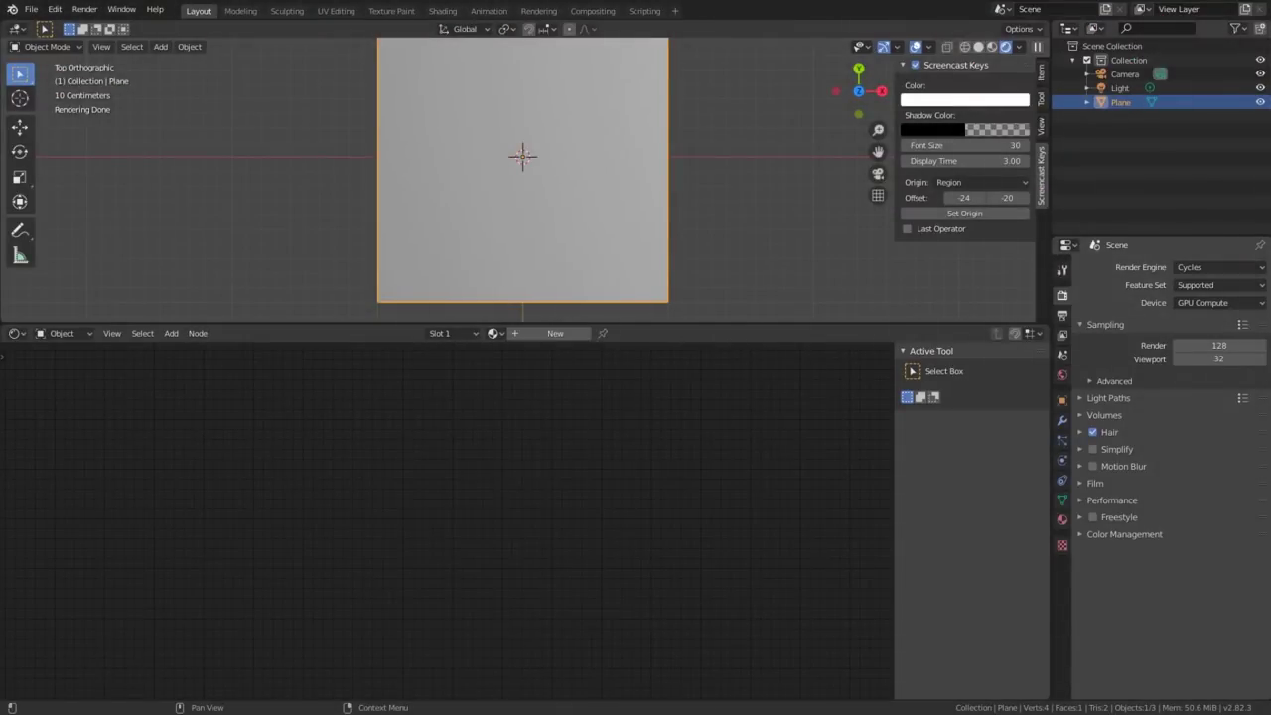
# - Search the add-on preferences for "node" and make sure the Node Wrangler add-on is enabled
pyautogui.click(54, 9)
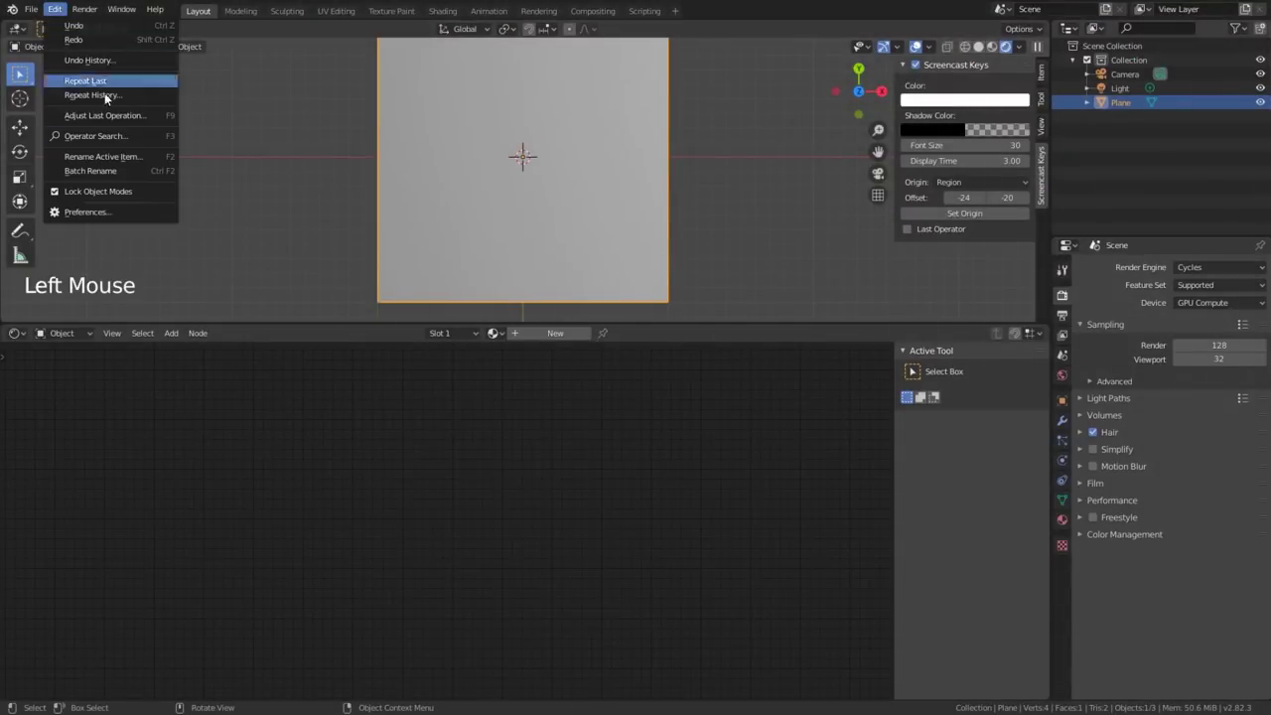
pyautogui.click(130, 215)
pyautogui.write('node')
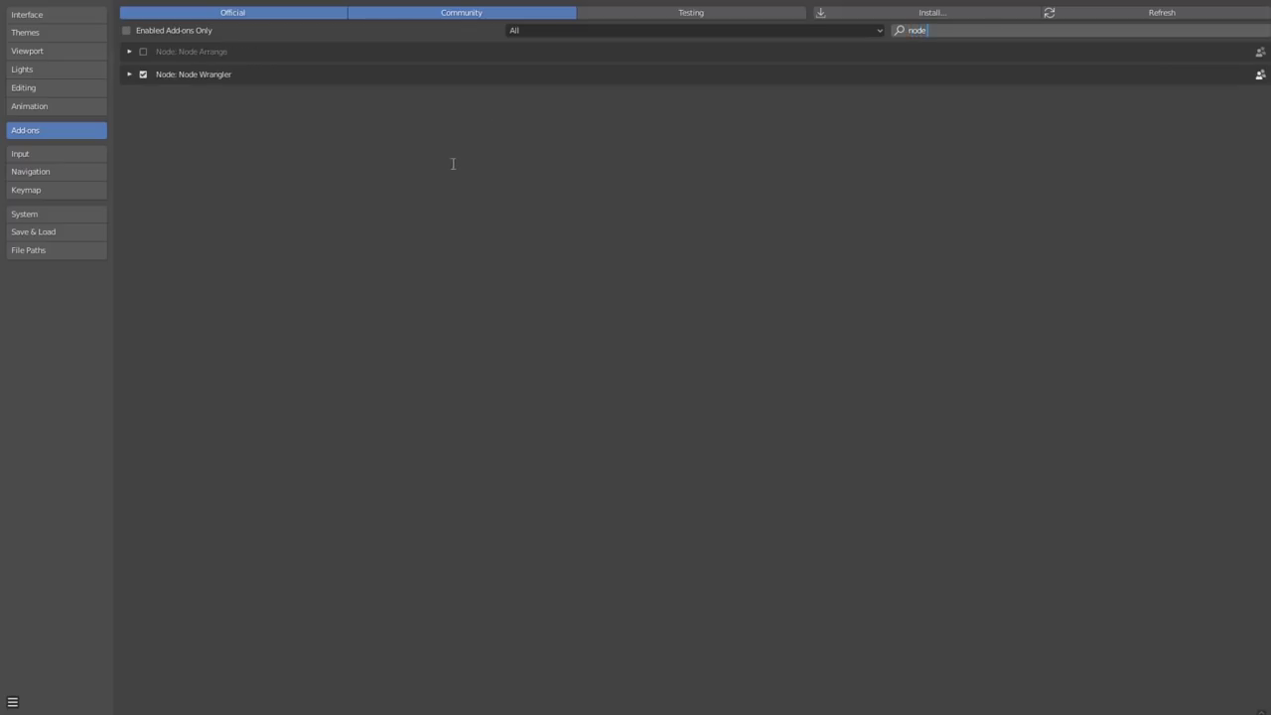
pyautogui.click(358, 140)
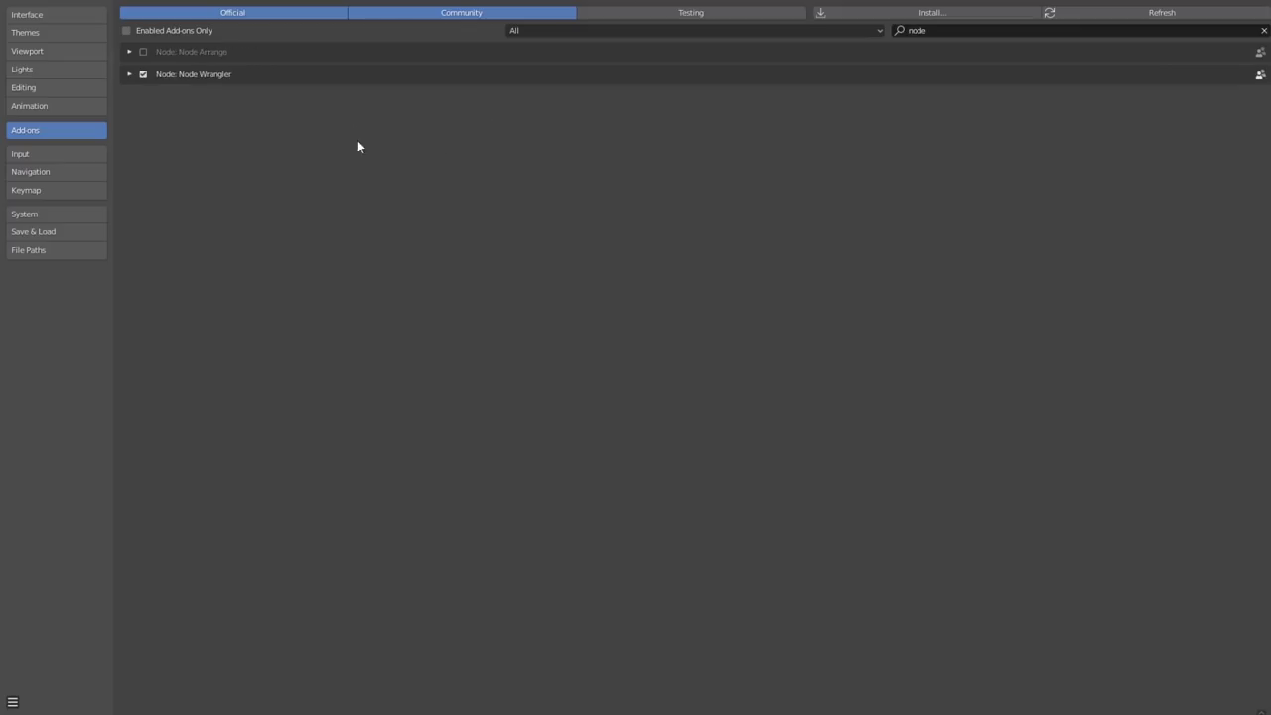
pyautogui.click(129, 74)
pyautogui.click(143, 75)
pyautogui.click(143, 75)
pyautogui.click(143, 74)
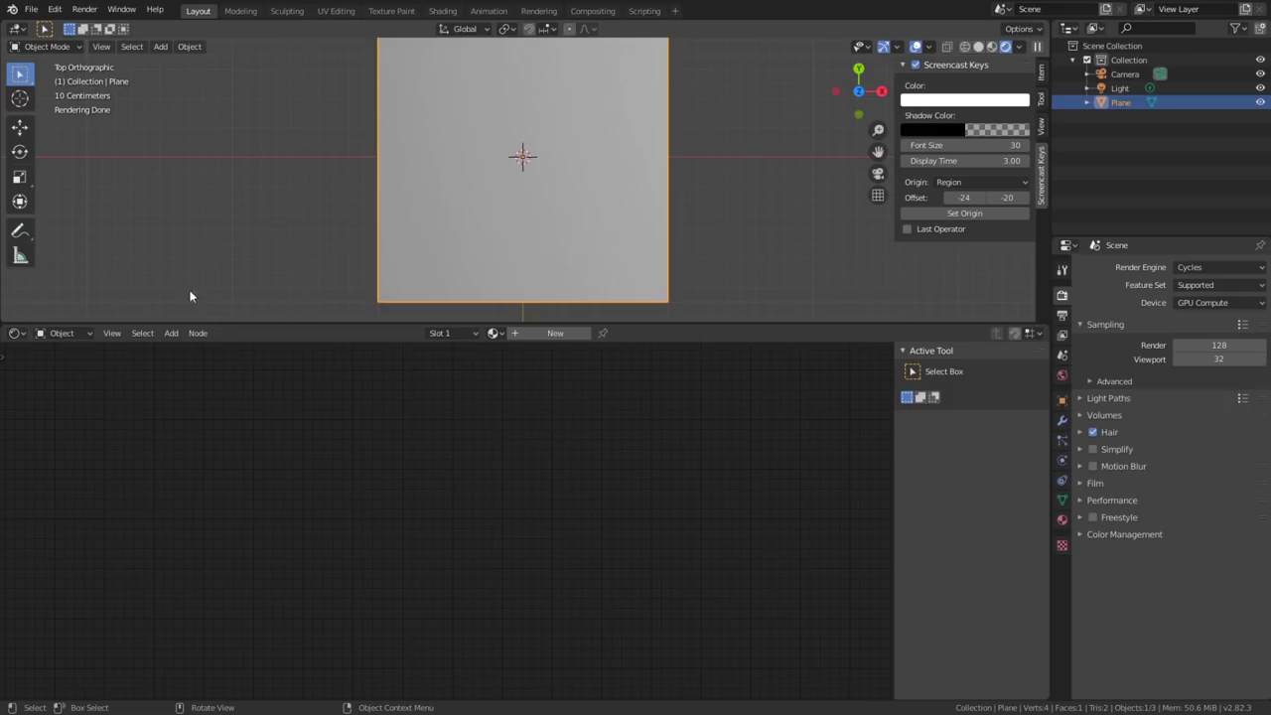
# - Create a new material on the plane and name it Gridded Dots
pyautogui.click(535, 340)
pyautogui.click(555, 338)
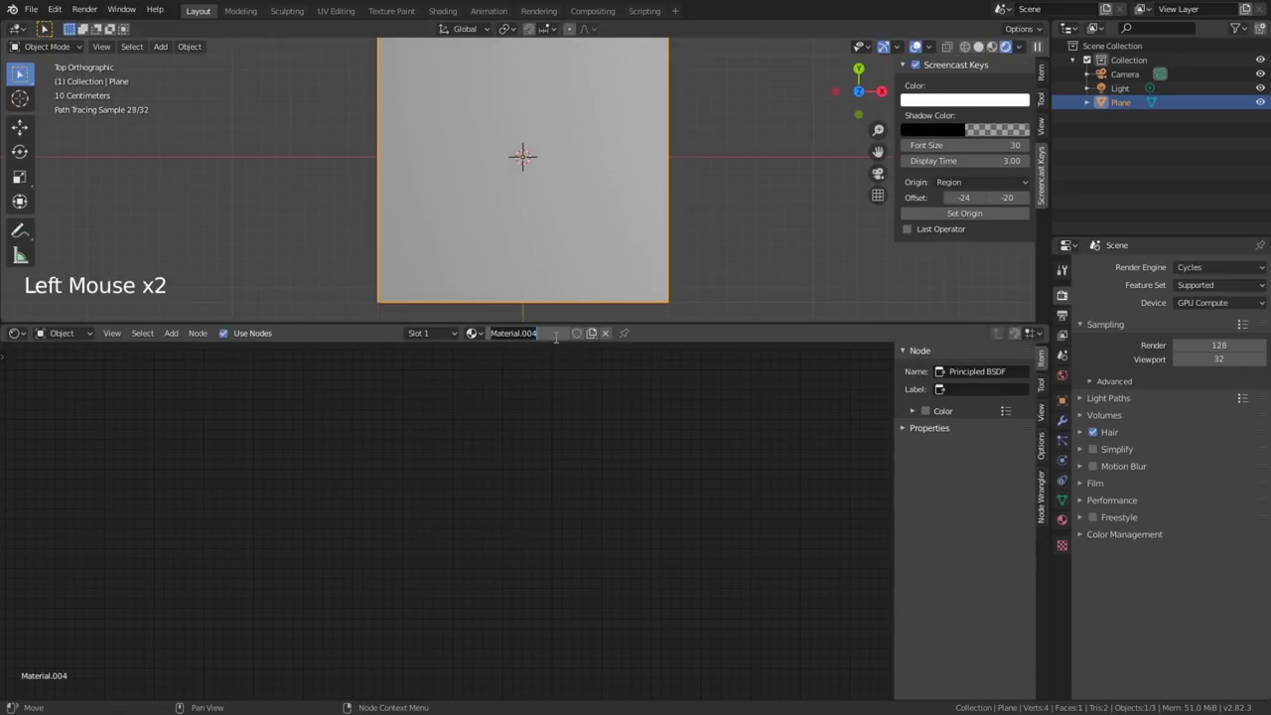
pyautogui.write('Gridded Dots')
pyautogui.press('Return')
# - Add a Voronoi Texture node to the Gridded Dots material and place it in an empty area of the node editor
pyautogui.scroll(-5, 536, 511)
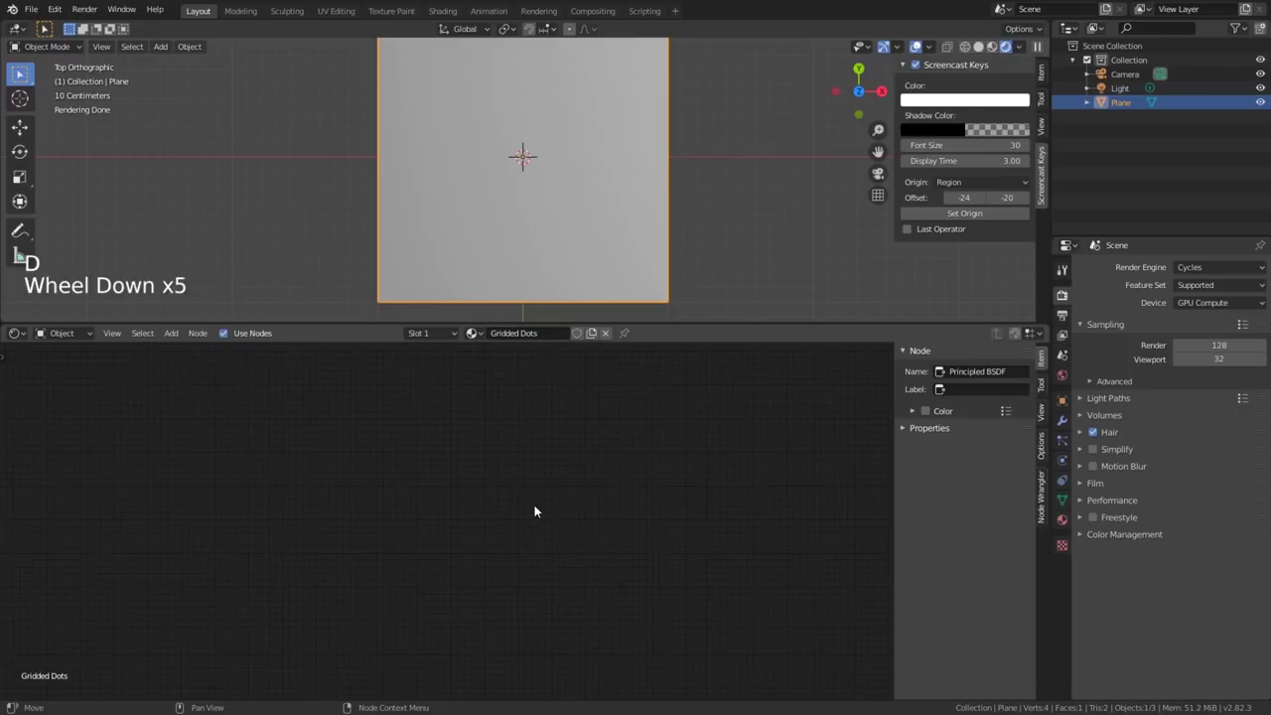
pyautogui.scroll(9, 534, 494)
pyautogui.hotkey('shift', 'a')
pyautogui.write('vor')
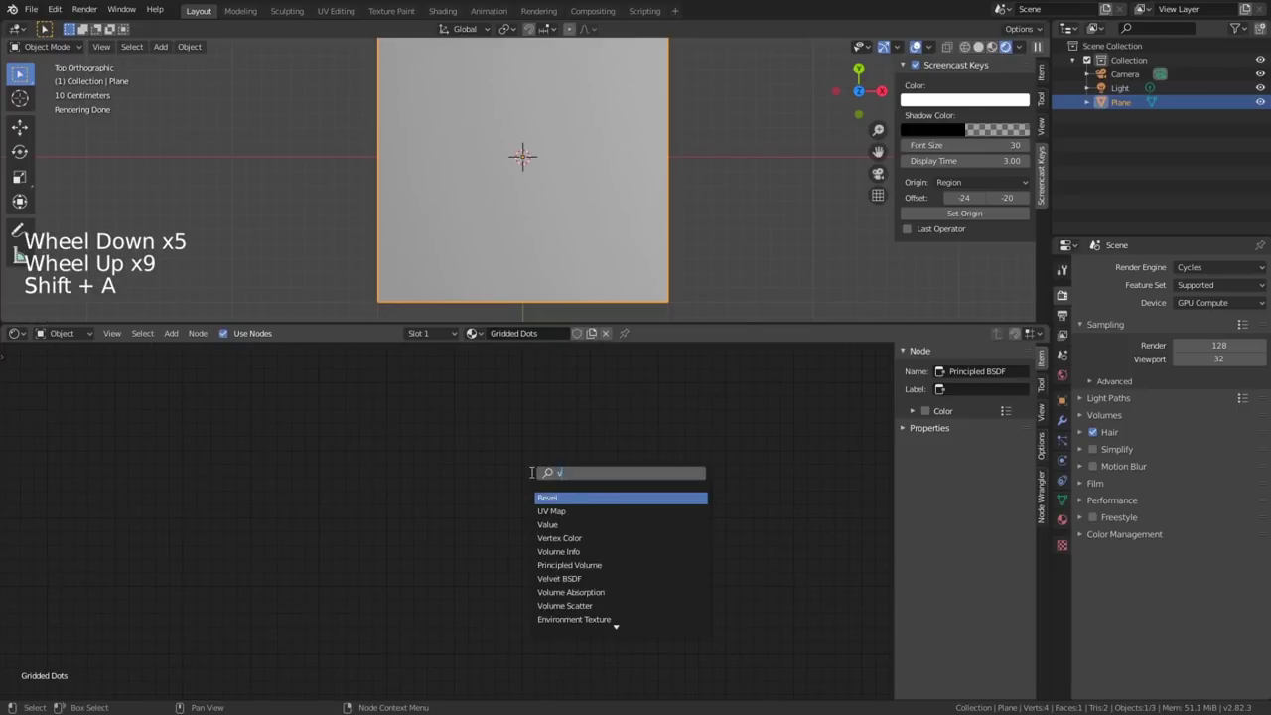
pyautogui.press('Return')
pyautogui.click(477, 457)
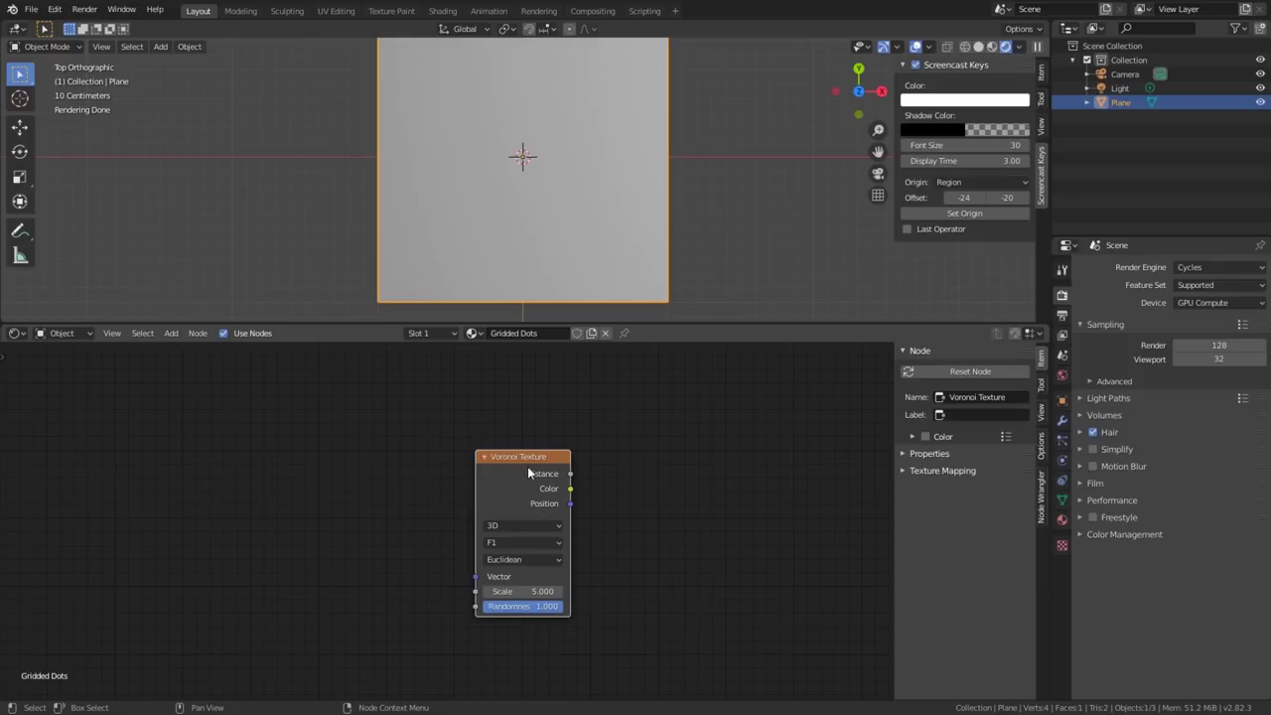
# - Add Texture Coordinate and Mapping nodes to the Voronoi Texture, link Object directly to its Vector, and delete the Mapping node
pyautogui.hotkey('shift', 'ctrl')
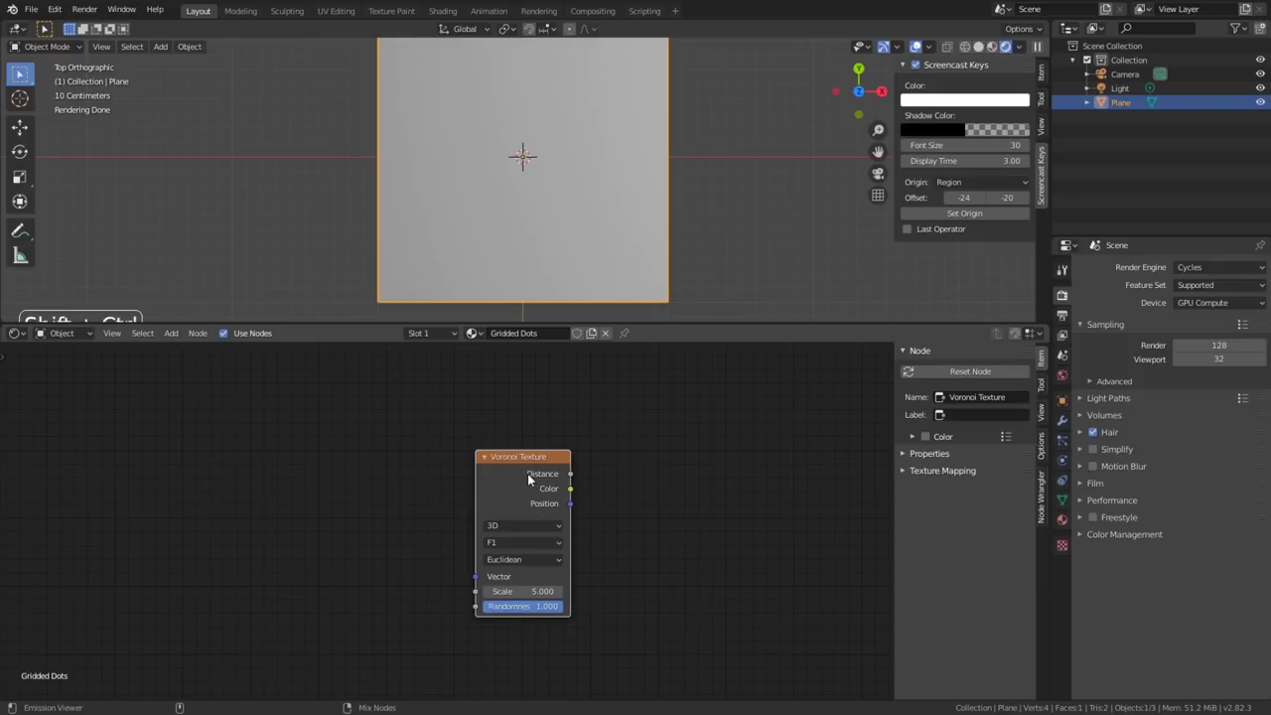
pyautogui.click(527, 474)
pyautogui.hotkey('ctrl', 't')
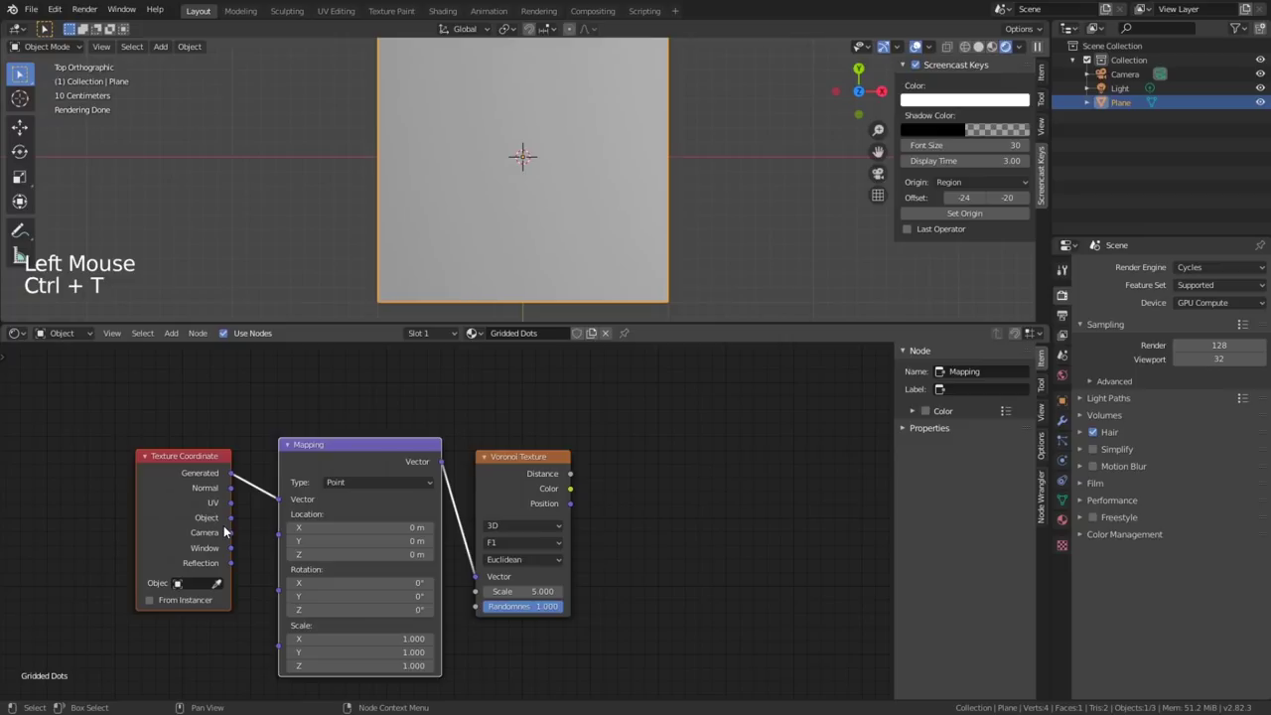
pyautogui.moveTo(230, 517); pyautogui.dragTo(476, 576)
pyautogui.click(380, 452)
pyautogui.press('x')
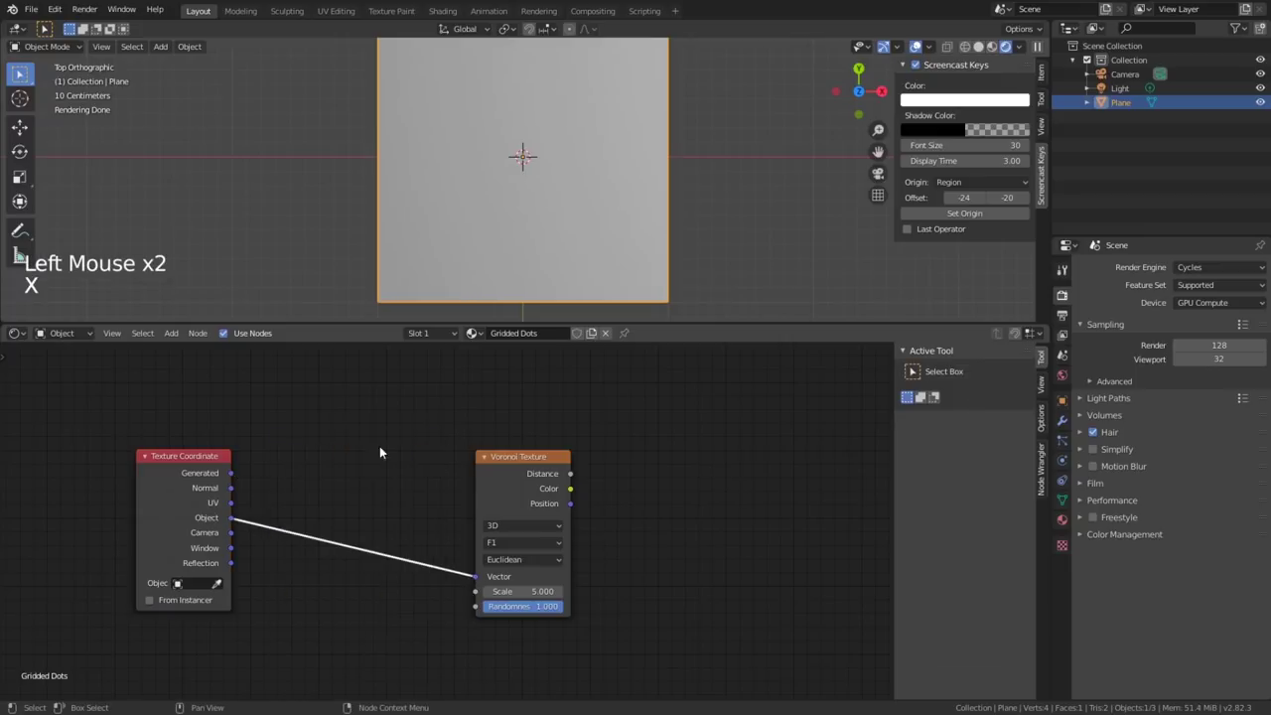
# - Preview the Voronoi Texture on the plane and set its Randomness to 0.000 for a regular grid
pyautogui.hotkey('shift', 'ctrl')
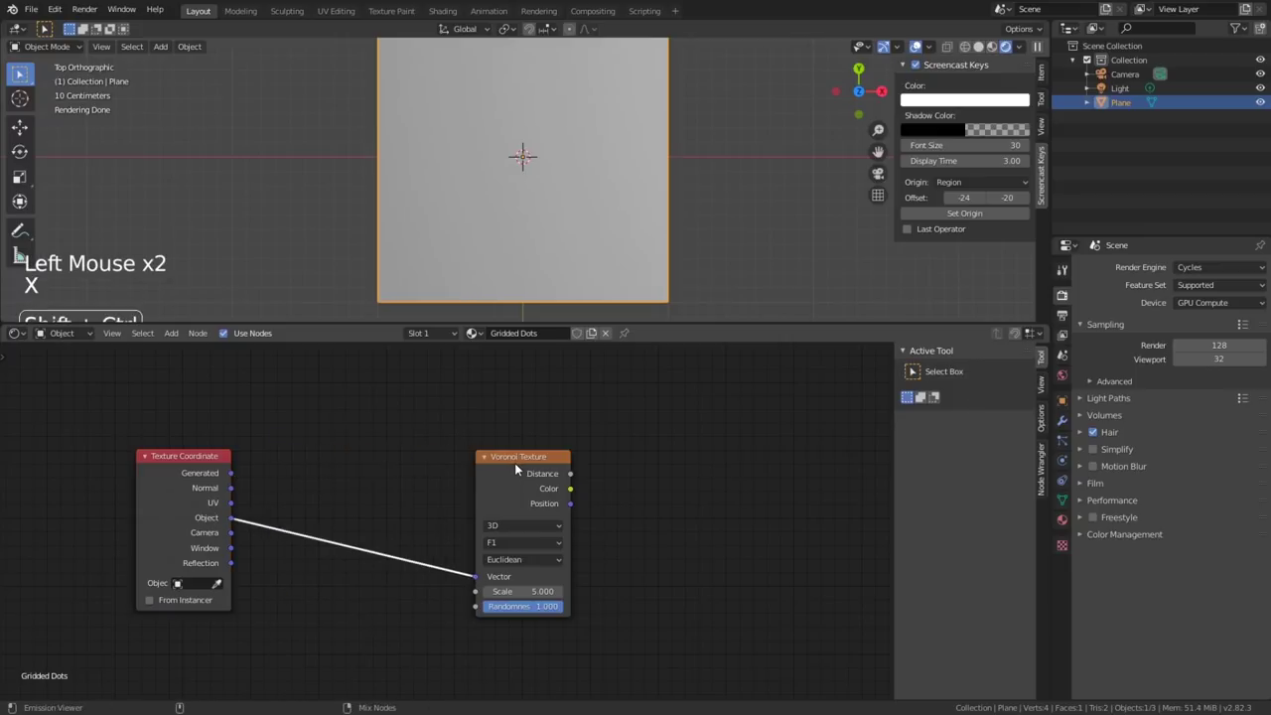
pyautogui.keyDown('ctrl'); pyautogui.keyDown('shift'); pyautogui.click(520, 467); pyautogui.keyUp('shift'); pyautogui.keyUp('ctrl')
pyautogui.moveTo(566, 543); pyautogui.dragTo(537, 488, button='middle')
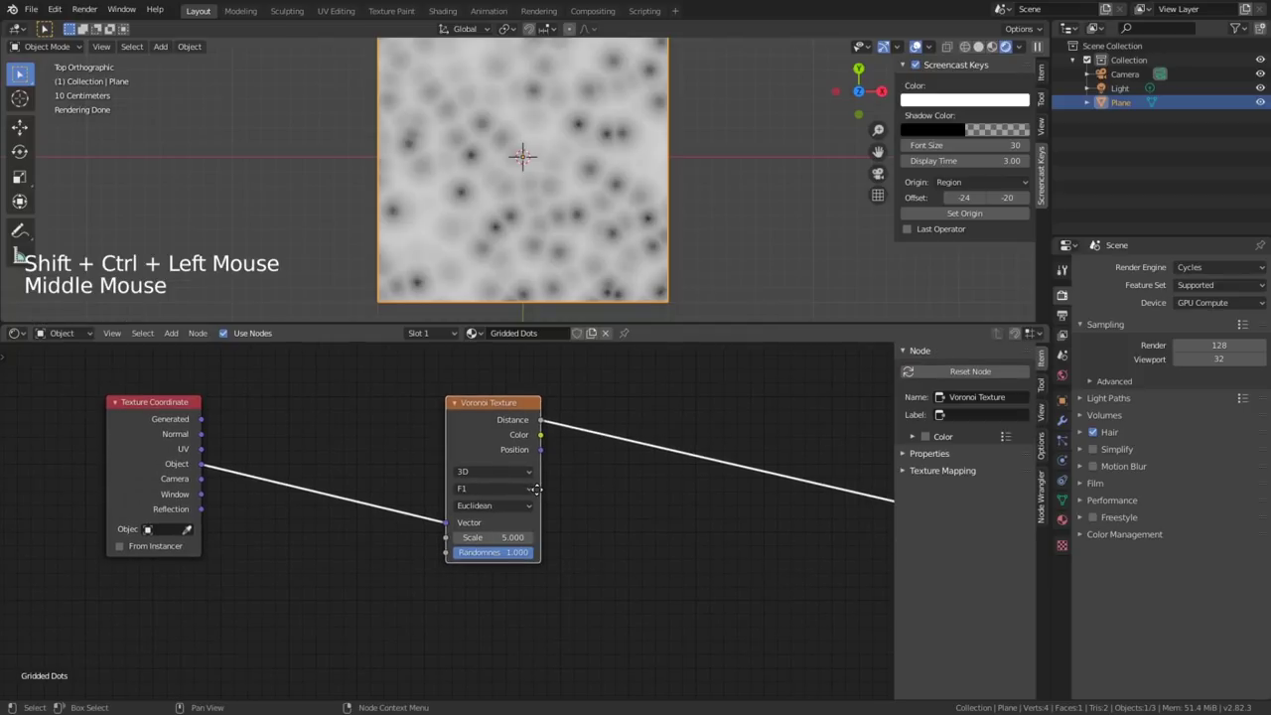
pyautogui.scroll(3, 536, 488)
pyautogui.moveTo(534, 560); pyautogui.dragTo(467, 561)
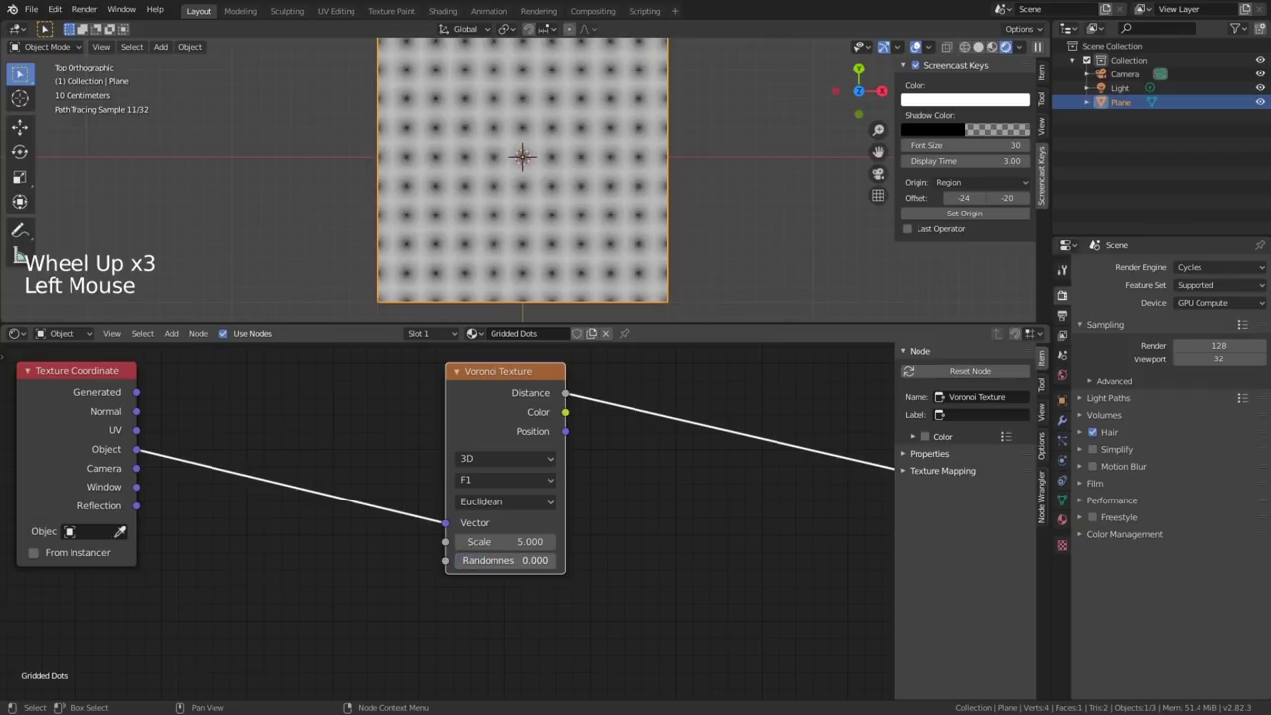
# - Add a ColorRamp node and insert it on the link from the Voronoi Texture's Distance output
pyautogui.scroll(-1, 560, 518)
pyautogui.moveTo(559, 518); pyautogui.dragTo(400, 587, button='middle')
pyautogui.hotkey('shift', 'a')
pyautogui.write('color')
pyautogui.press('Down')
pyautogui.press('Return')
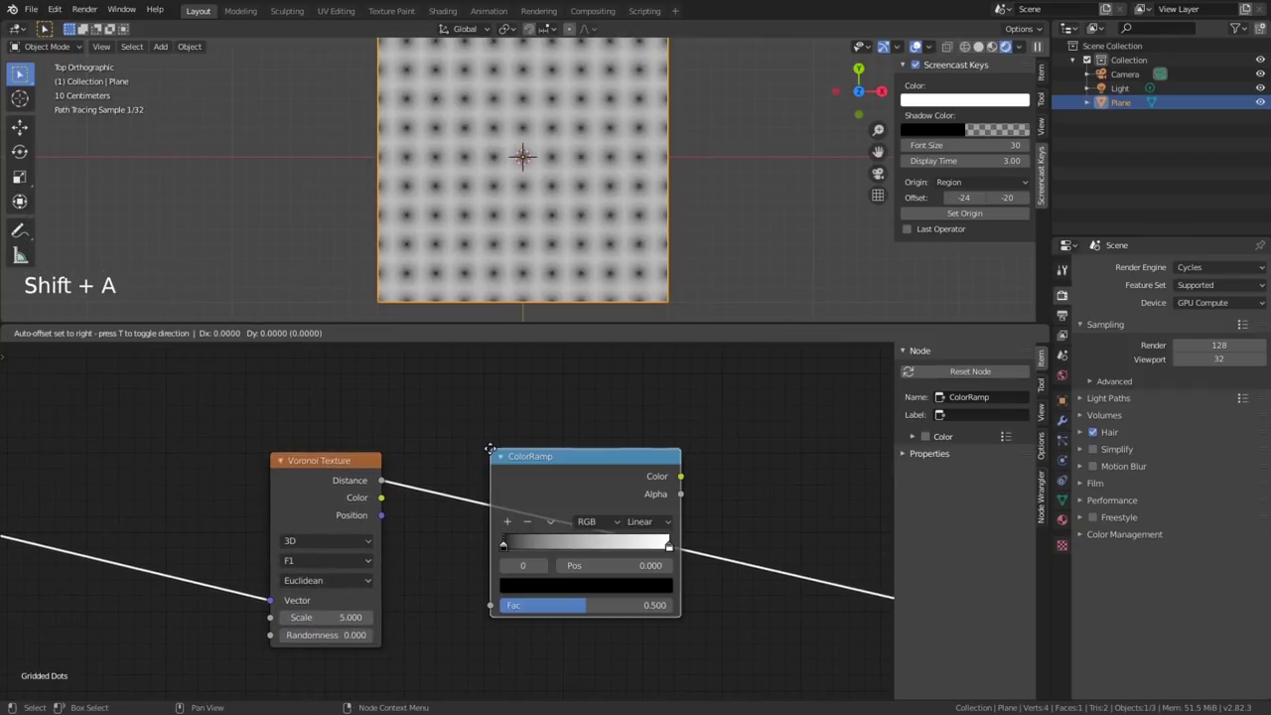
pyautogui.click(490, 449)
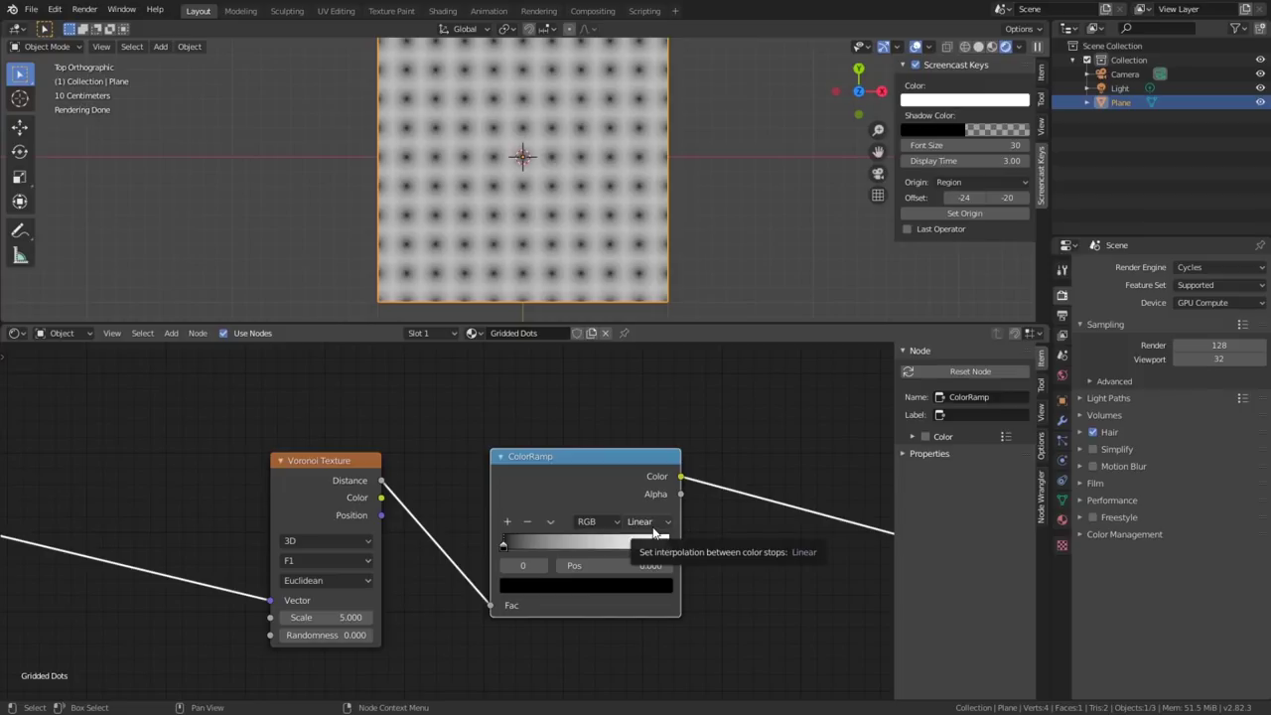
# - Set the ColorRamp's interpolation to Constant and move its white stop to position 0.295 to form crisp dots
pyautogui.click(654, 527)
pyautogui.click(655, 613)
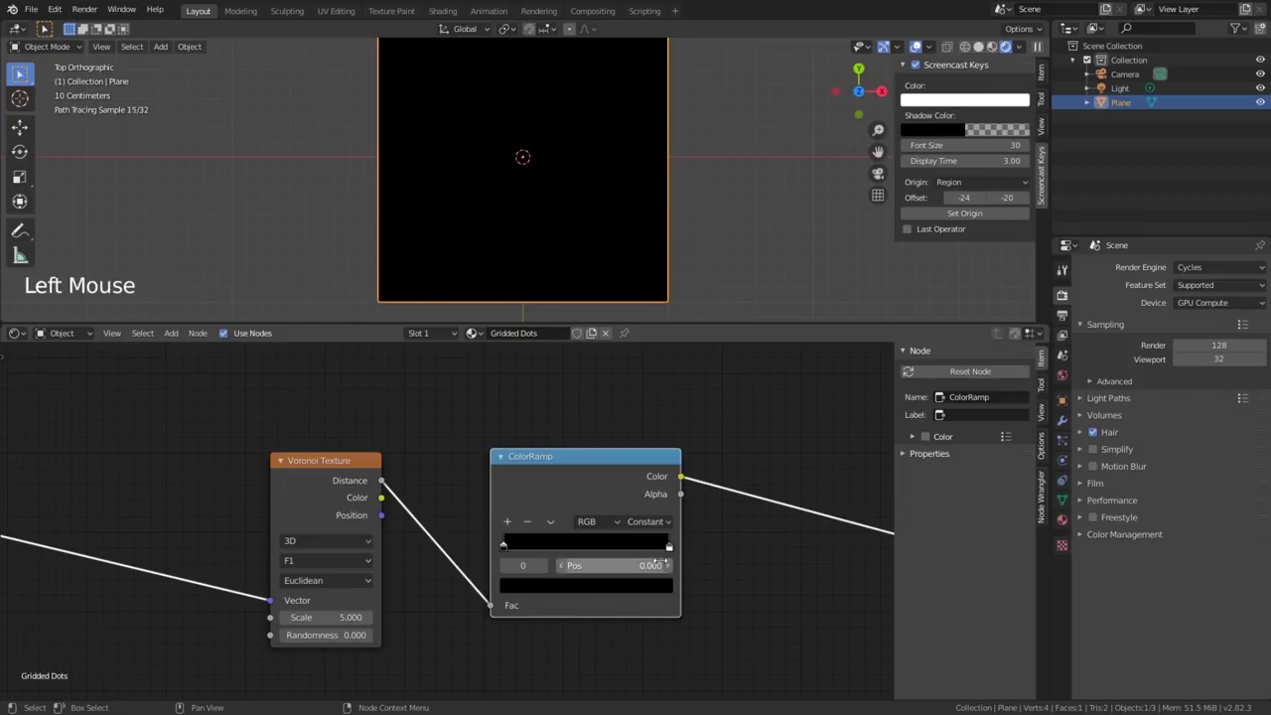
pyautogui.moveTo(668, 546); pyautogui.dragTo(545, 552)
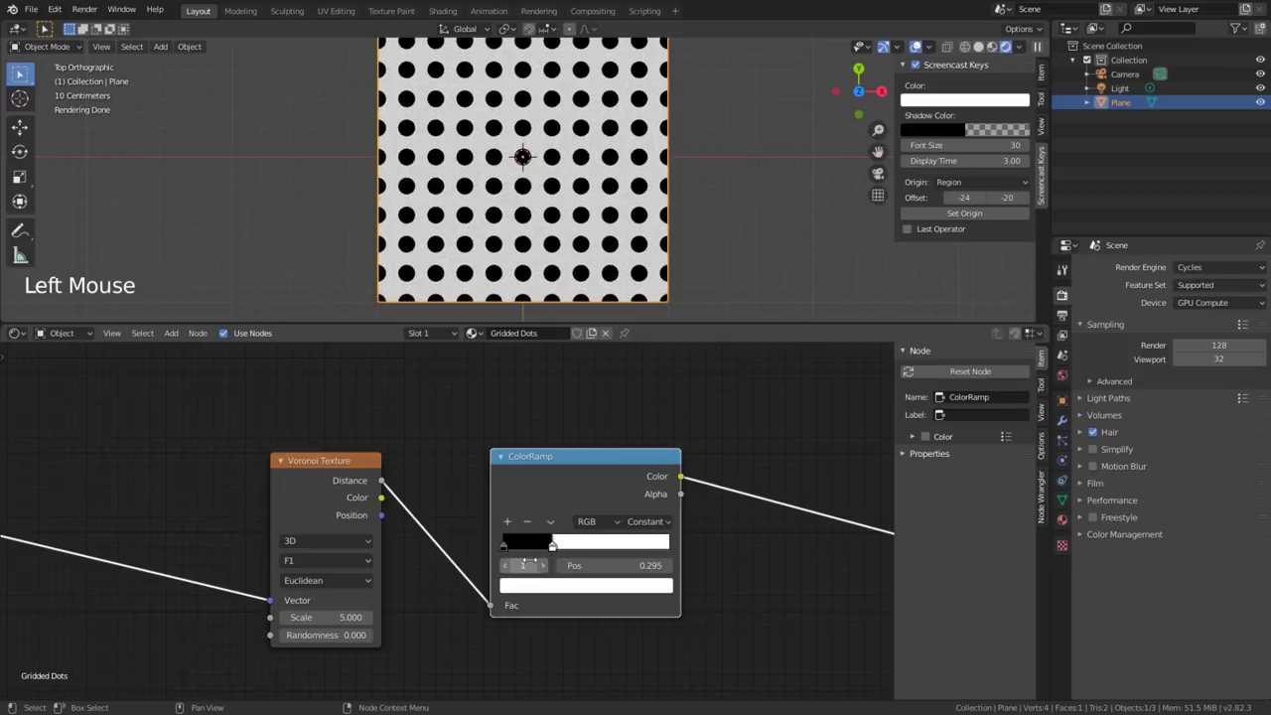
# - Set the Voronoi Texture's Scale to 50 and check the denser dot grid on the plane
pyautogui.moveTo(319, 640); pyautogui.dragTo(410, 615, button='middle')
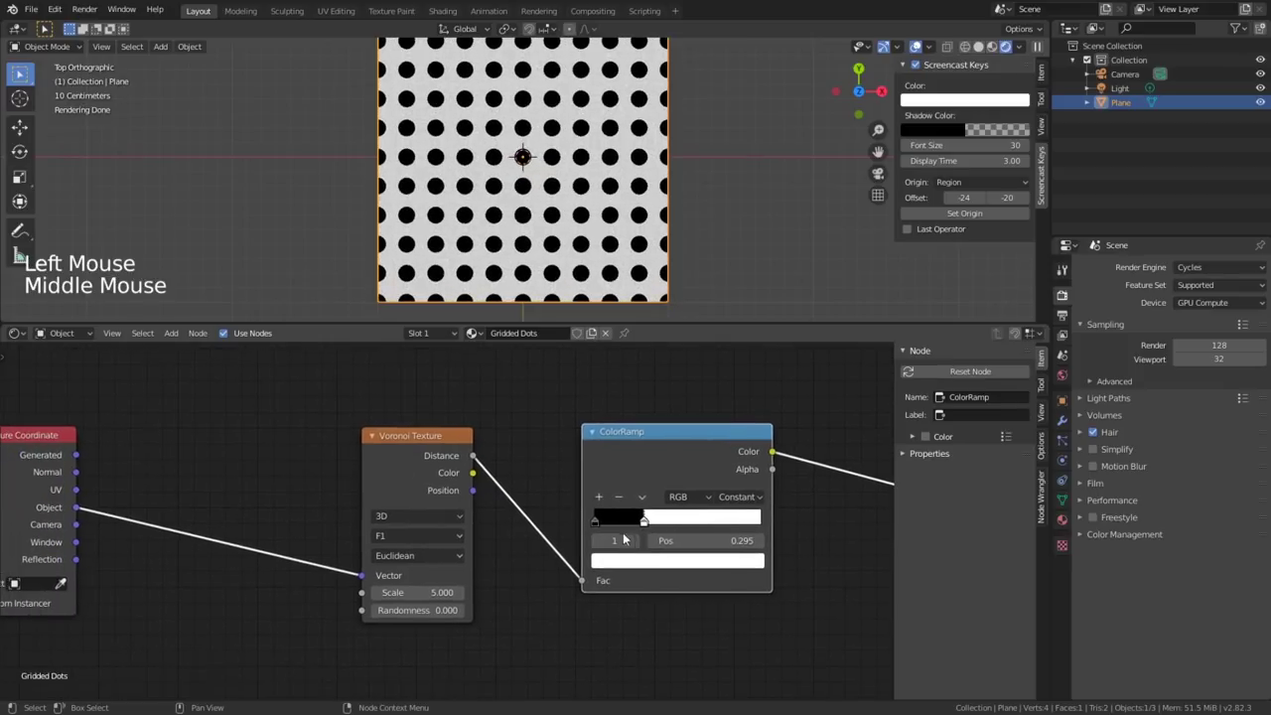
pyautogui.click(417, 592)
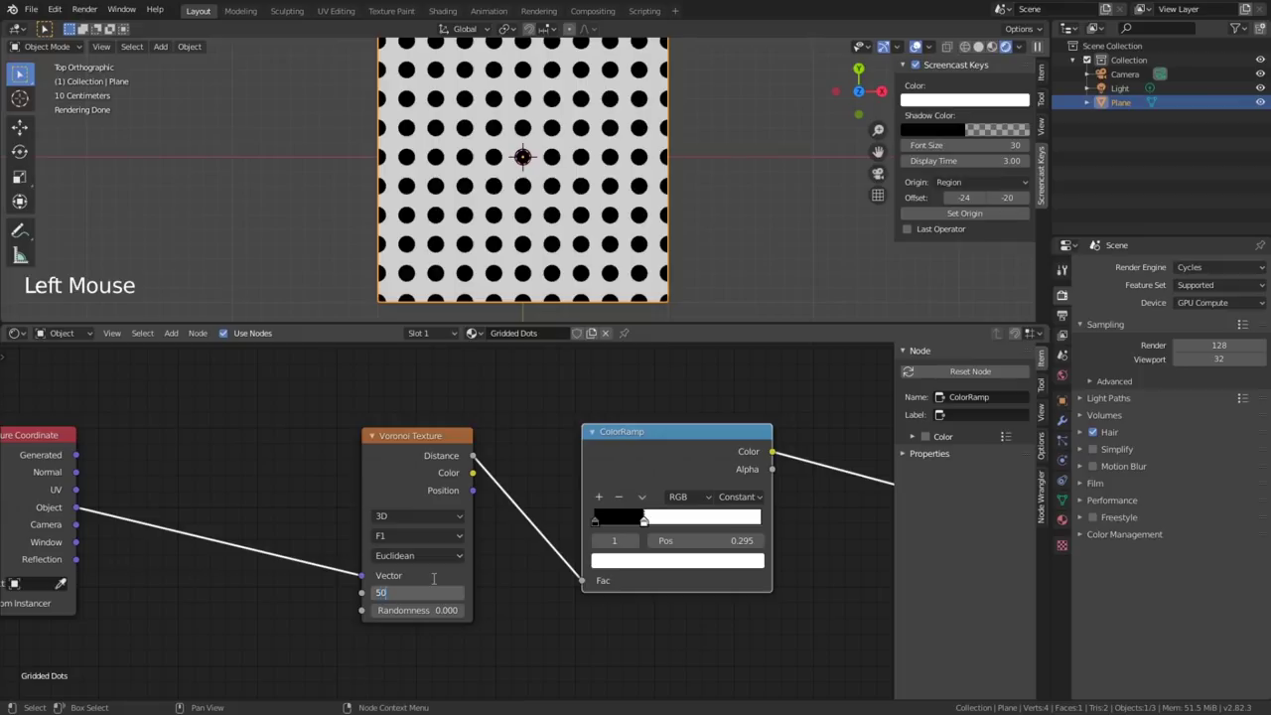
pyautogui.write('50')
pyautogui.press('Return')
pyautogui.scroll(4, 676, 199)
# - Shift the Voronoi Texture node closer to Texture Coordinate, and add a Noise Texture node above it with Object linked to its Vector
pyautogui.moveTo(373, 447); pyautogui.dragTo(537, 531, button='middle')
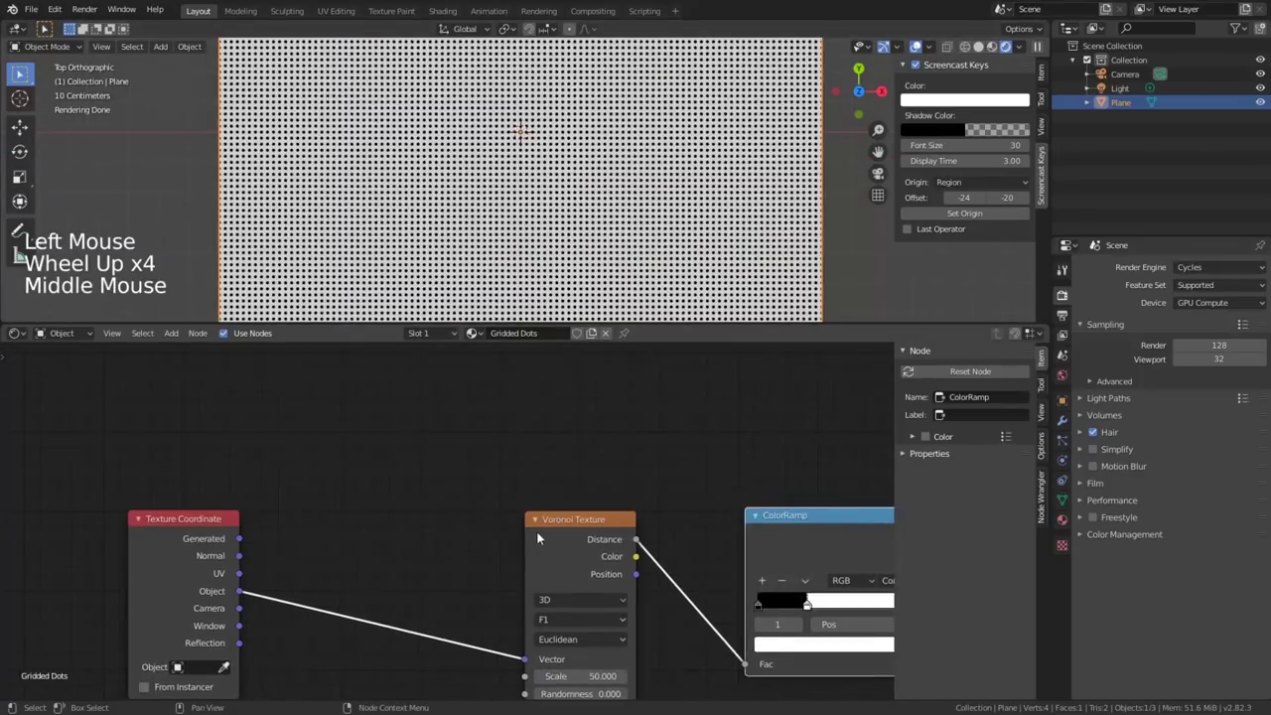
pyautogui.moveTo(537, 538); pyautogui.dragTo(327, 541)
pyautogui.hotkey('shift', 'a')
pyautogui.click(442, 457)
pyautogui.write('n')
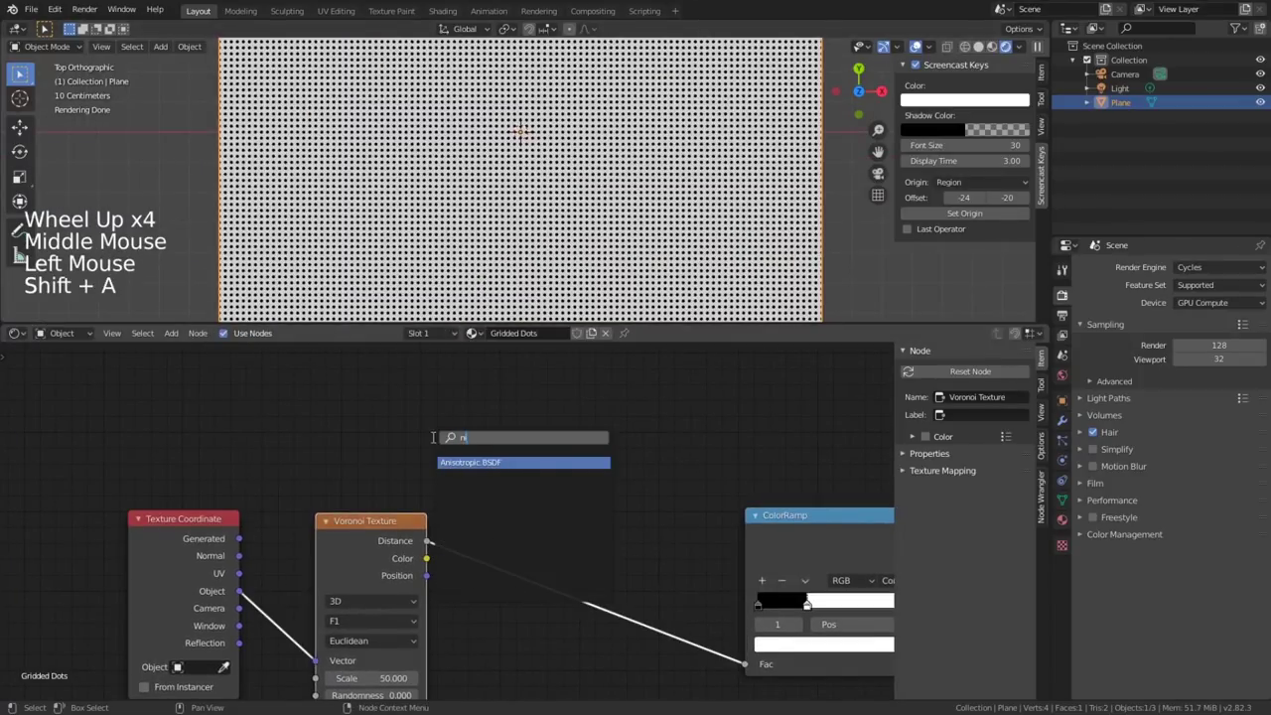
pyautogui.write('oise')
pyautogui.press('Return')
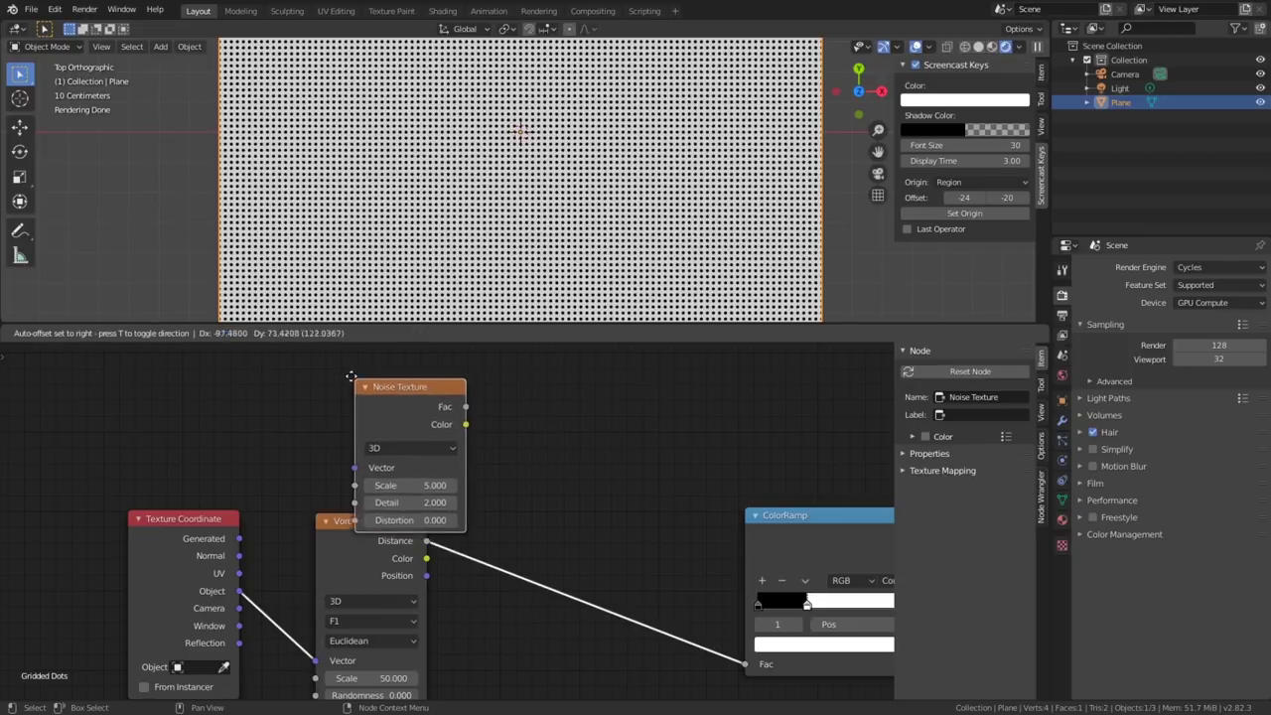
pyautogui.click(315, 355)
pyautogui.moveTo(238, 591); pyautogui.dragTo(317, 444)
# - Preview the Noise Texture on the plane and set its dimensions to 4D
pyautogui.keyDown('ctrl'); pyautogui.keyDown('shift'); pyautogui.click(385, 390); pyautogui.keyUp('shift'); pyautogui.keyUp('ctrl')
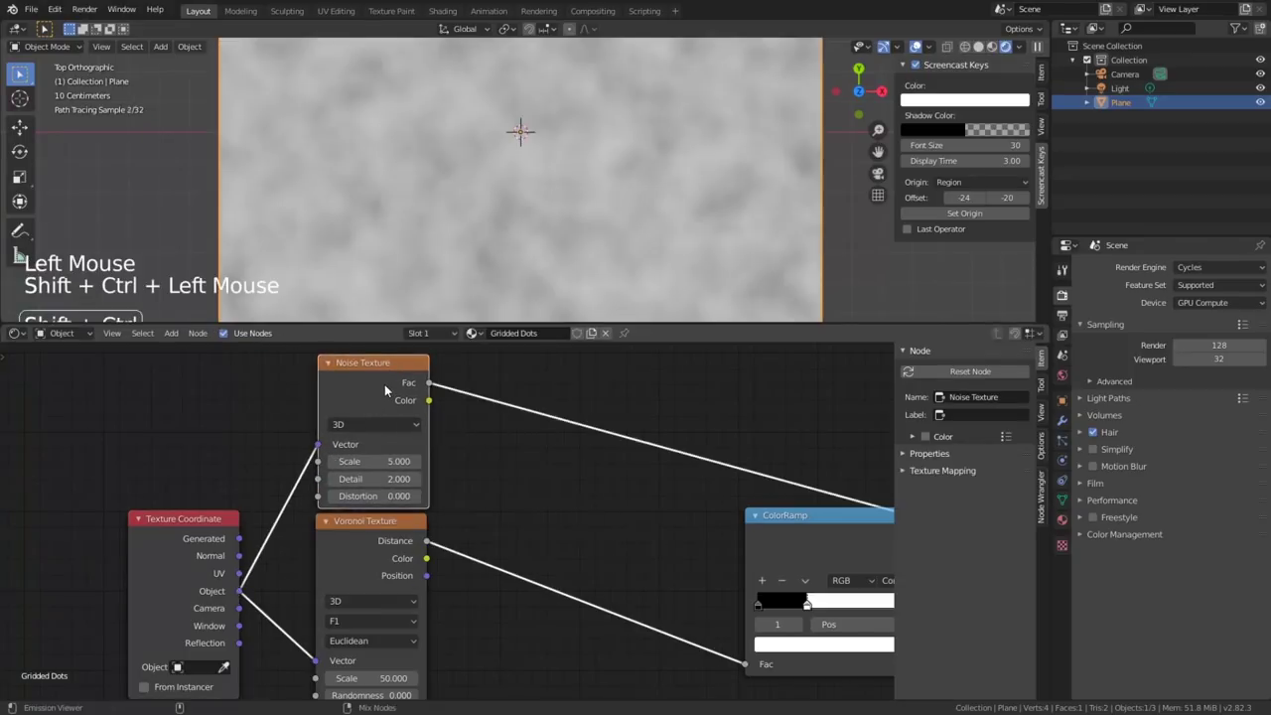
pyautogui.click(365, 426)
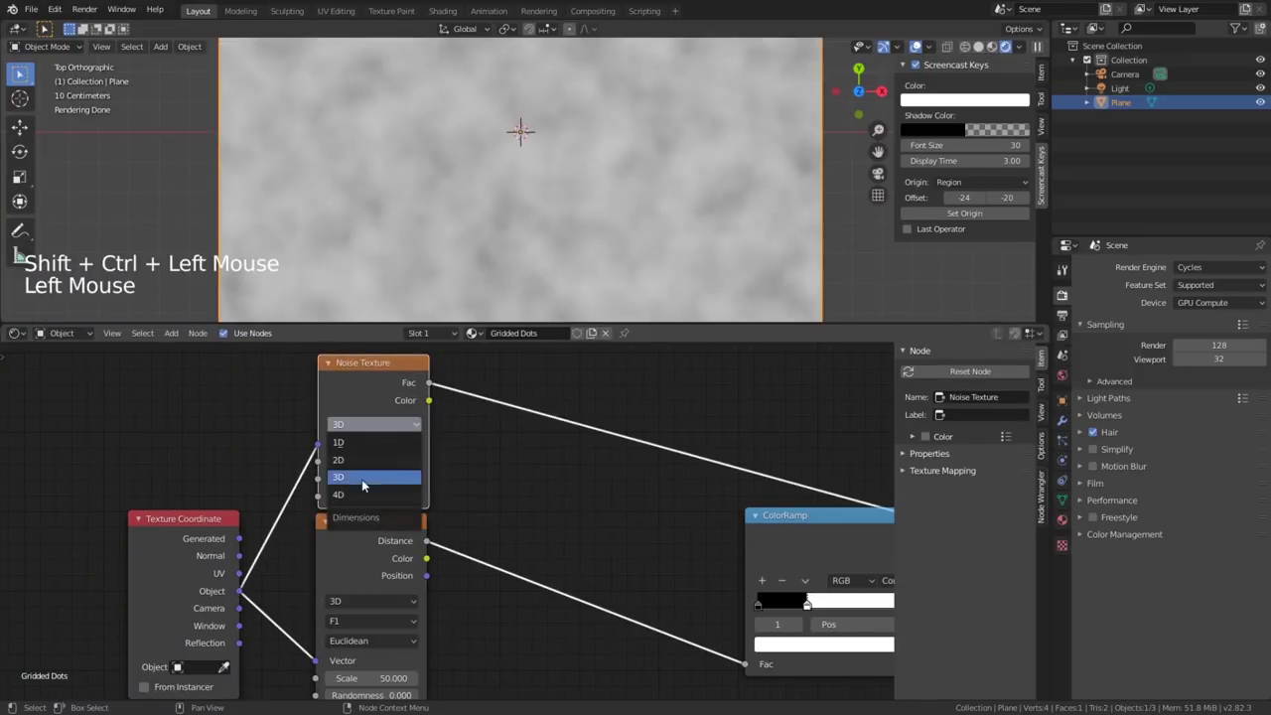
pyautogui.click(361, 493)
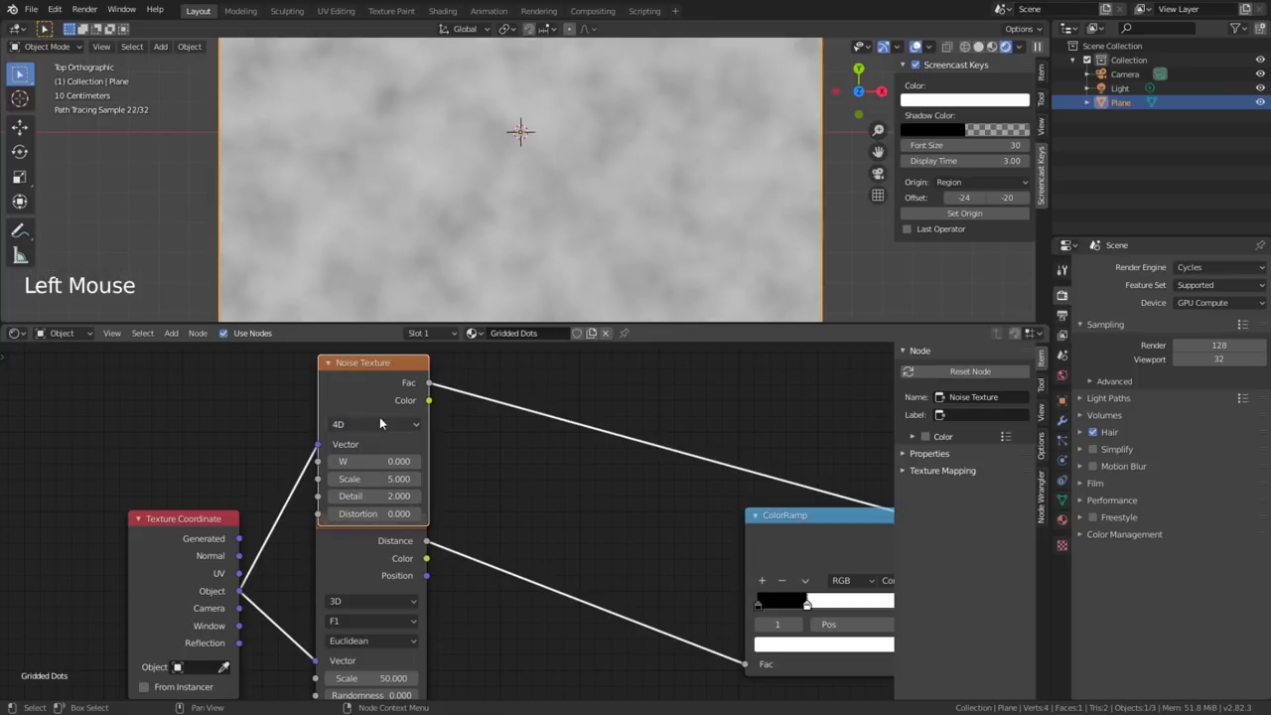
# - Set the Noise Texture's Detail to 0 and its Scale to 1 for large, soft blotches
pyautogui.click(374, 496)
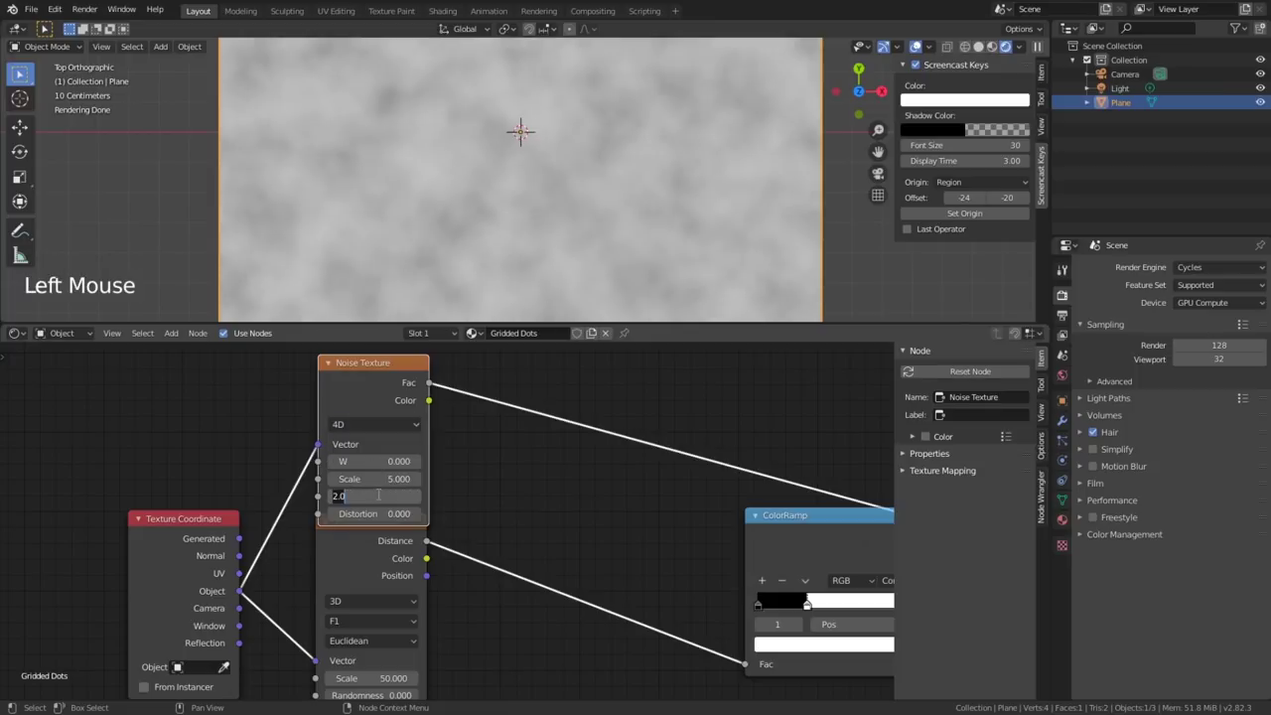
pyautogui.press('Return')
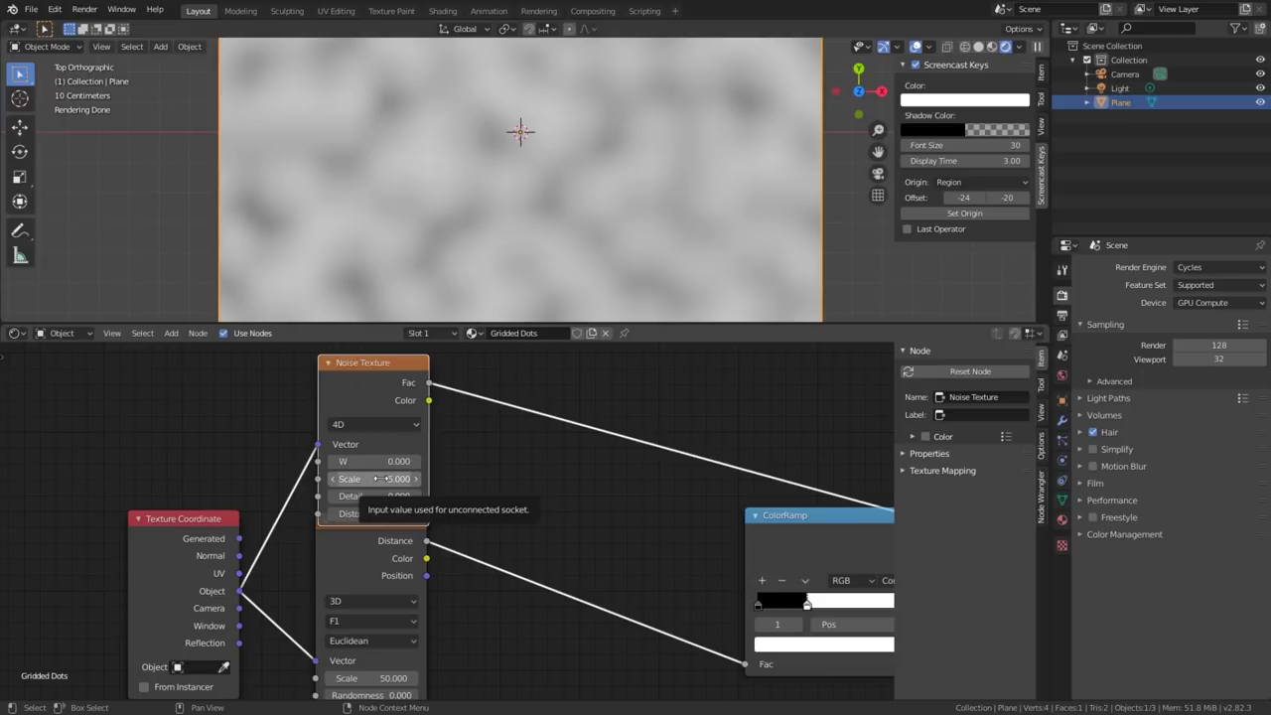
pyautogui.moveTo(378, 479); pyautogui.dragTo(329, 479)
# - Add a Mix color node between the Voronoi Distance and the ColorRamp, with the Noise Texture's Fac linked to Color2
pyautogui.hotkey('shift', 'a')
pyautogui.write('mix')
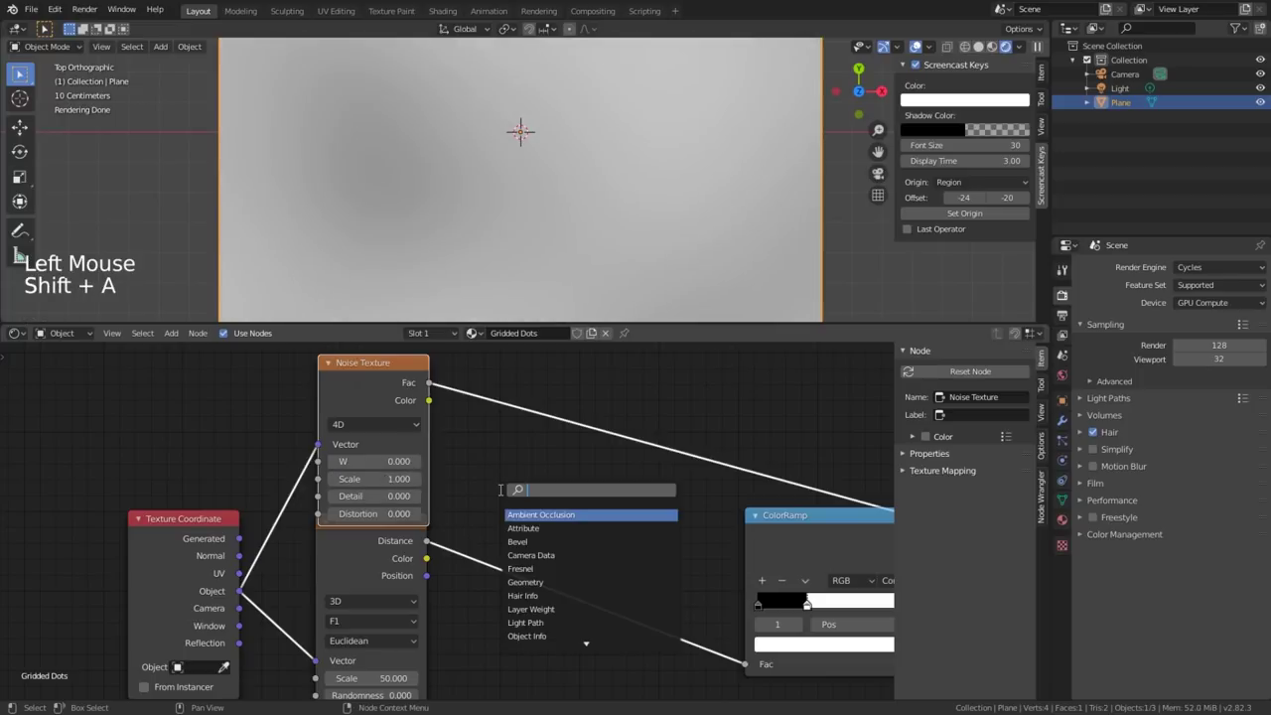
pyautogui.press('Down')
pyautogui.press('Return')
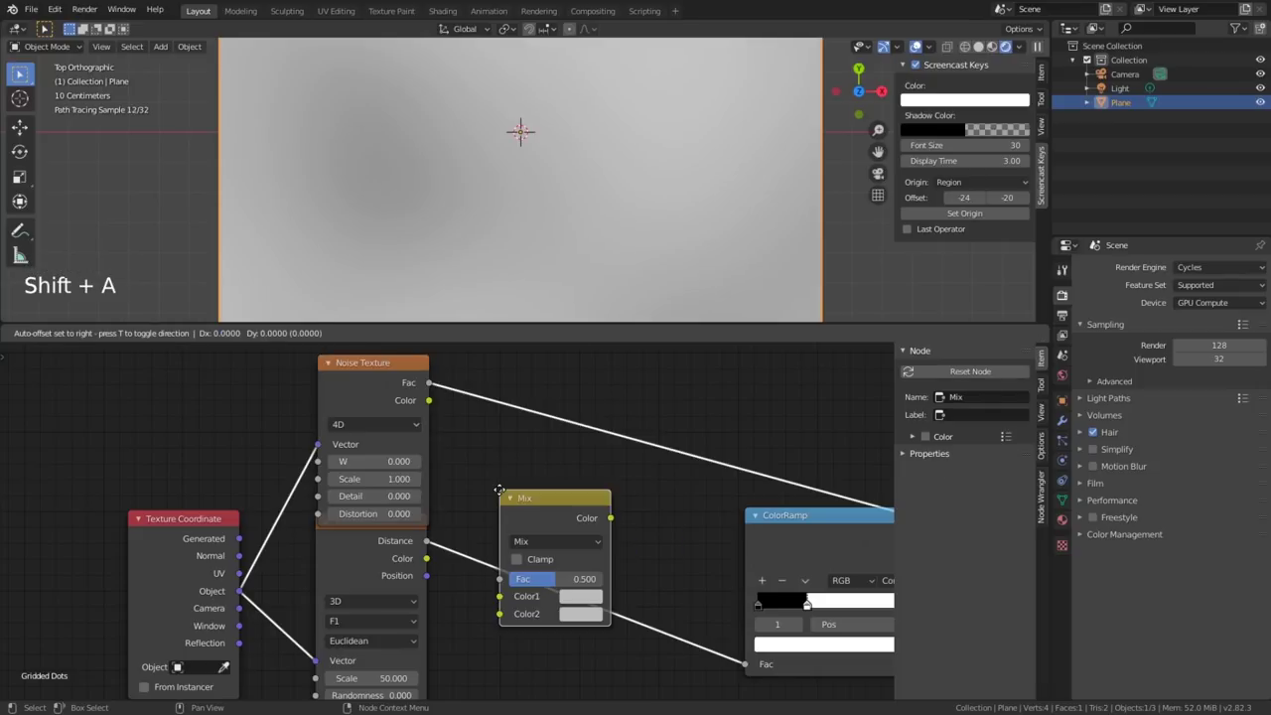
pyautogui.click(500, 490)
pyautogui.moveTo(429, 384); pyautogui.dragTo(501, 596)
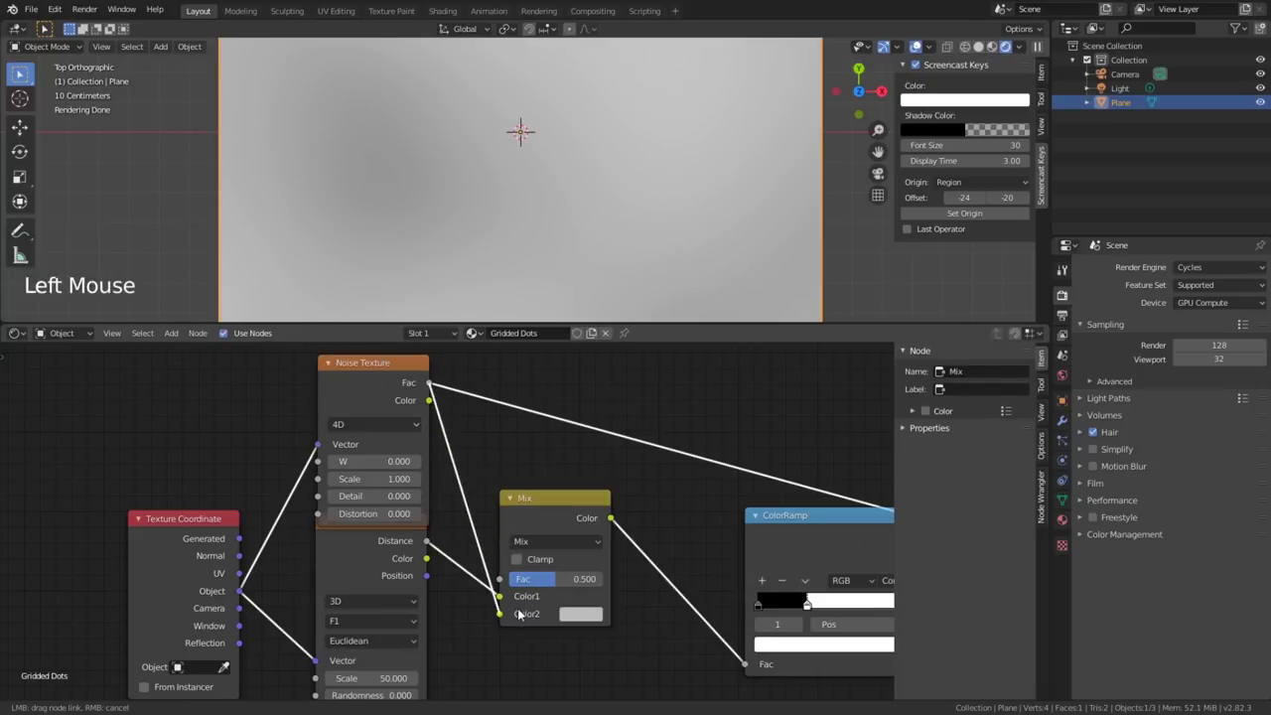
# - Preview the ColorRamp on the plane and set the Mix node's Fac to 0.300
pyautogui.scroll(-2, 536, 576)
pyautogui.moveTo(536, 576); pyautogui.dragTo(447, 546, button='middle')
pyautogui.scroll(1, 447, 547)
pyautogui.keyDown('ctrl'); pyautogui.keyDown('shift'); pyautogui.click(695, 517); pyautogui.keyUp('shift'); pyautogui.keyUp('ctrl')
pyautogui.scroll(-3, 621, 251)
pyautogui.scroll(1, 605, 269)
pyautogui.moveTo(532, 490); pyautogui.dragTo(616, 497, button='middle')
pyautogui.scroll(1, 616, 497)
pyautogui.moveTo(521, 554); pyautogui.dragTo(491, 561)
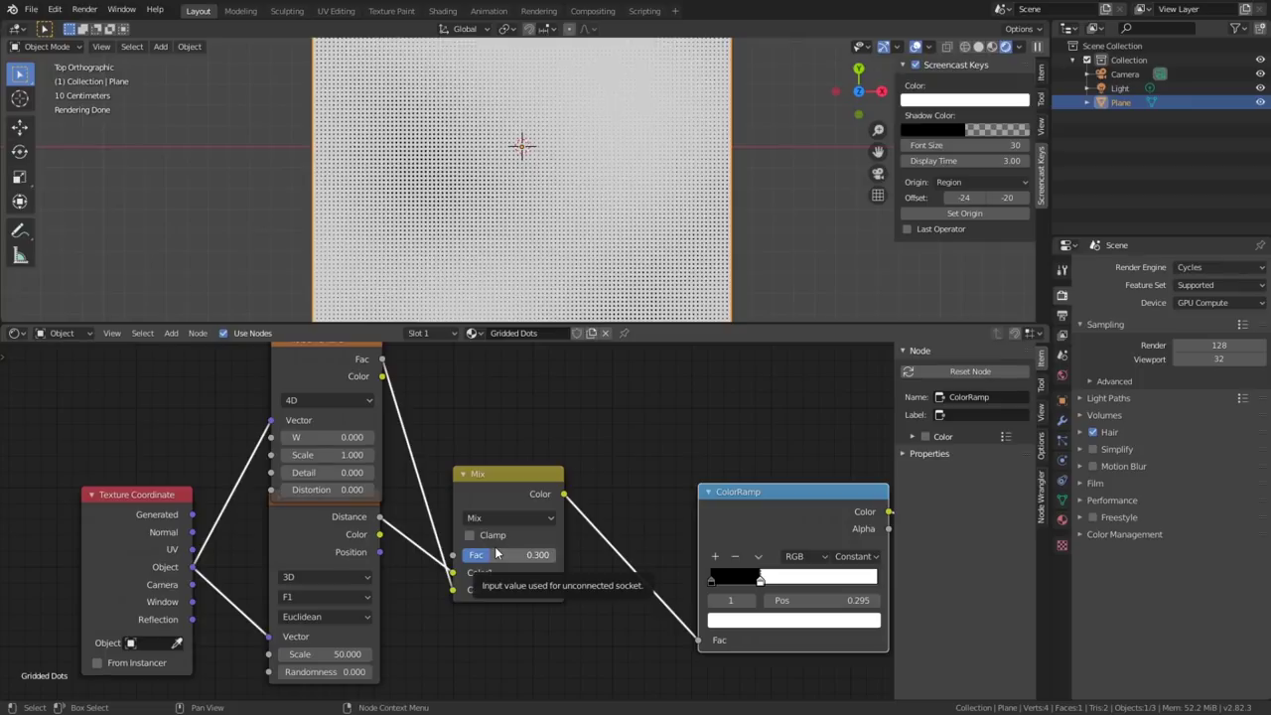
# - Move the ColorRamp's white stop to position 0.386 to enlarge the dots
pyautogui.moveTo(701, 515); pyautogui.dragTo(539, 491, button='middle')
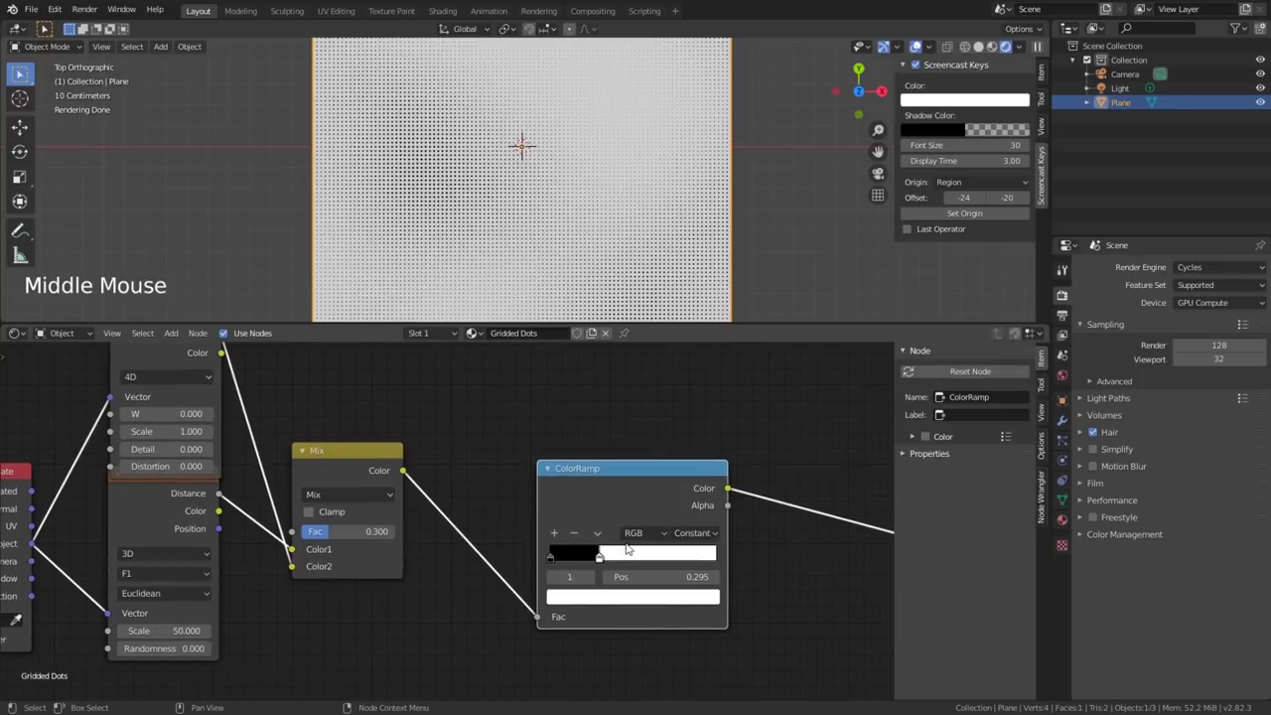
pyautogui.moveTo(603, 561); pyautogui.dragTo(618, 561)
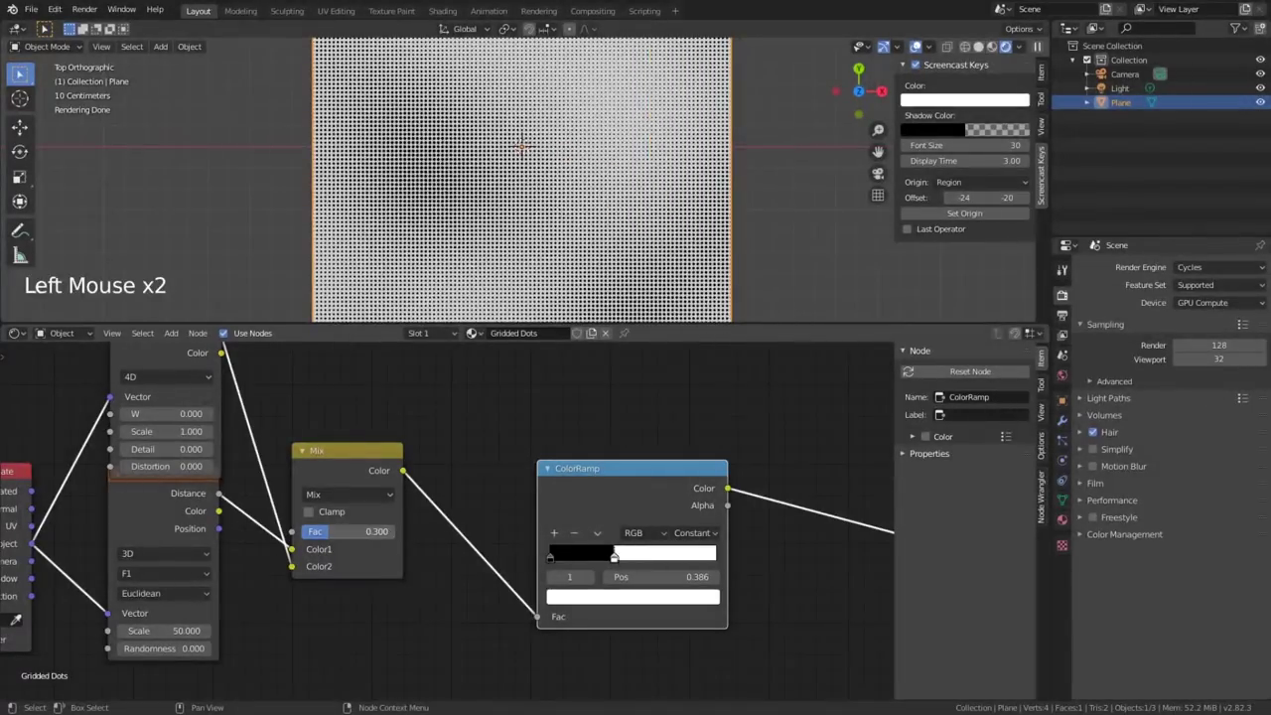
pyautogui.doubleClick(362, 531)
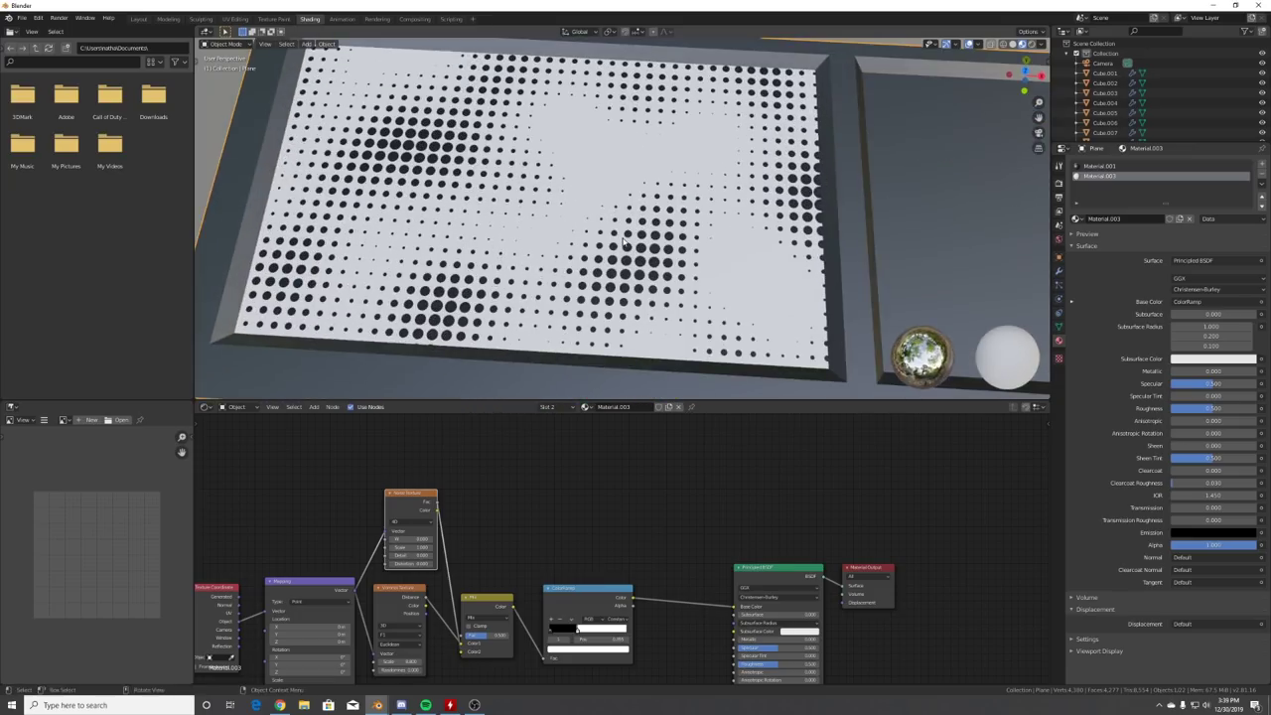
# - Replace the screen material's Principled BSDF with a Mix Shader linked to the Material Output's Surface
pyautogui.moveTo(603, 227); pyautogui.dragTo(607, 230, button='middle')
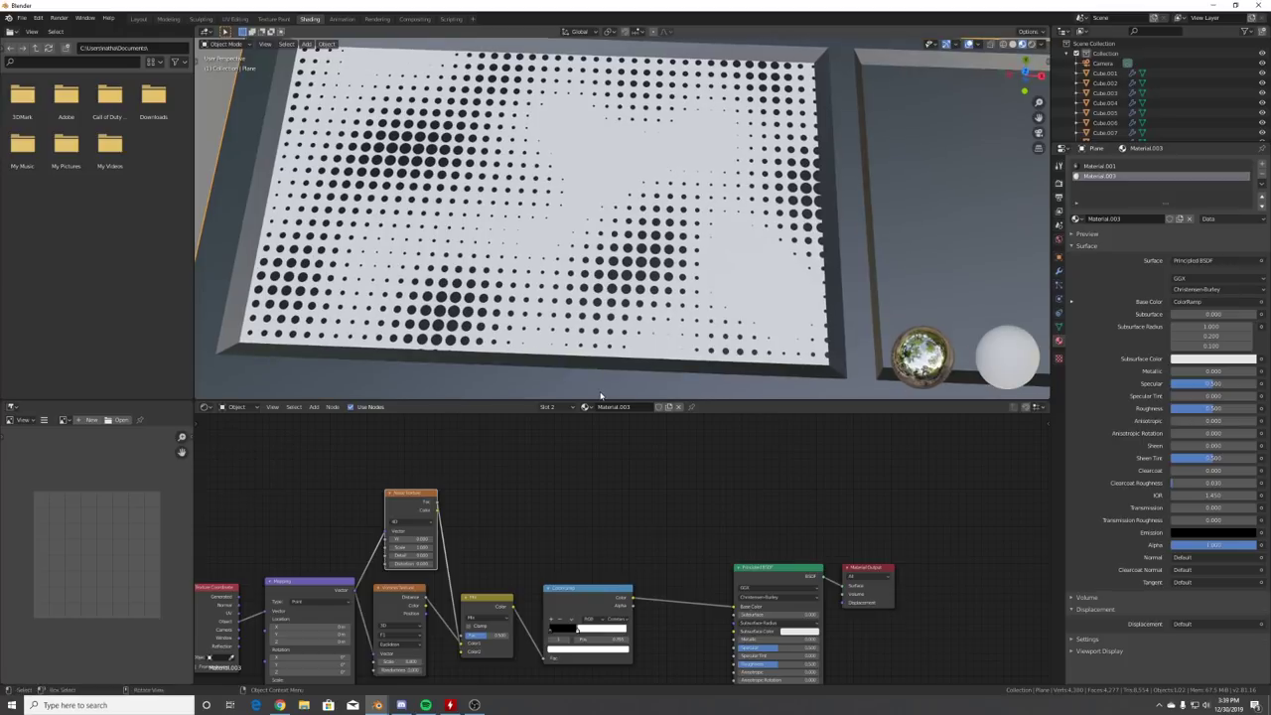
pyautogui.scroll(-3, 709, 509)
pyautogui.scroll(3, 671, 527)
pyautogui.moveTo(714, 570); pyautogui.dragTo(655, 503, button='middle')
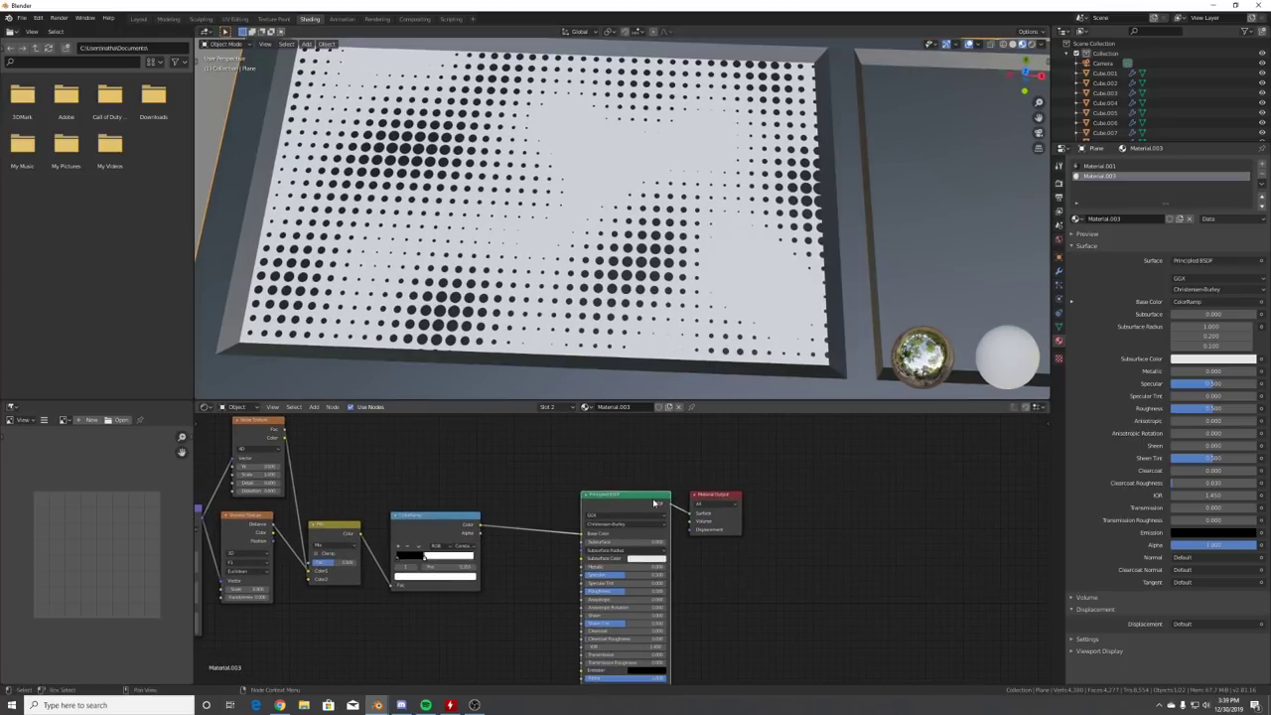
pyautogui.press('x')
pyautogui.hotkey('shift', 'a')
pyautogui.write('smix')
pyautogui.click(663, 517)
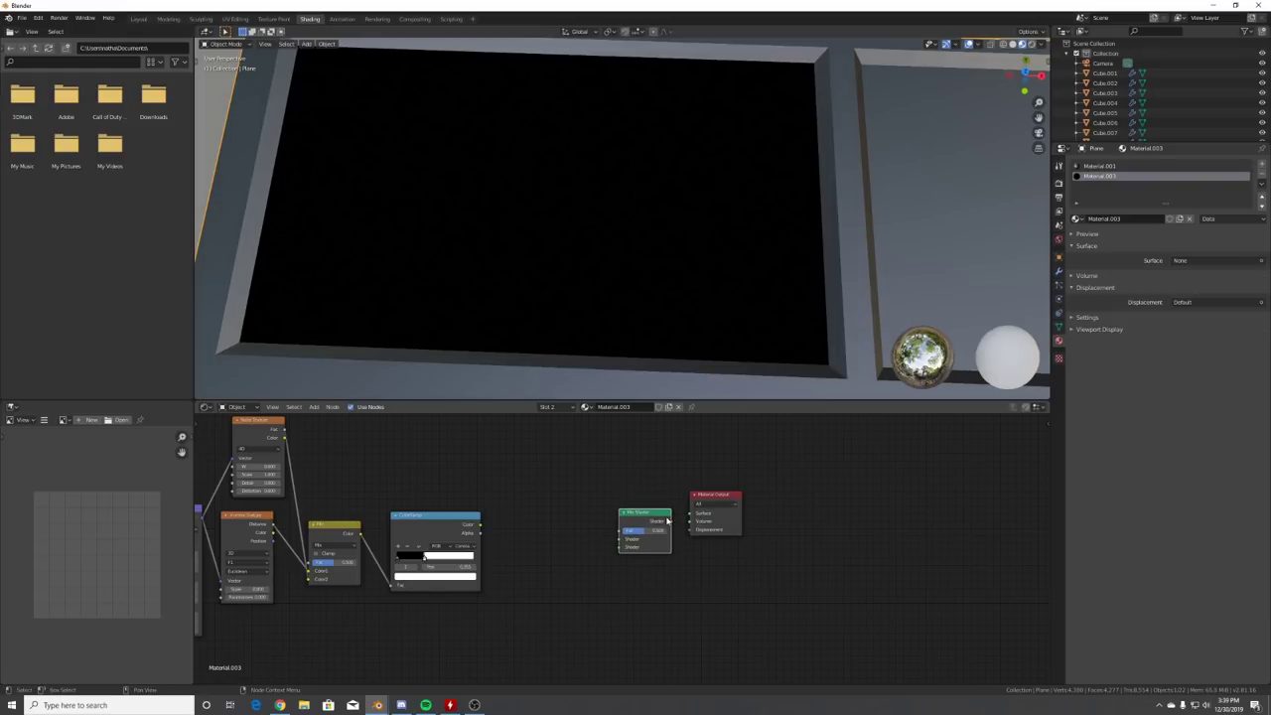
pyautogui.moveTo(687, 518); pyautogui.dragTo(690, 515)
# - Add an Emission node below the Mix Shader with a bright green color
pyautogui.moveTo(630, 507); pyautogui.dragTo(656, 507, button='middle')
pyautogui.scroll(1, 664, 475)
pyautogui.hotkey('shift', 'a')
pyautogui.click(647, 509)
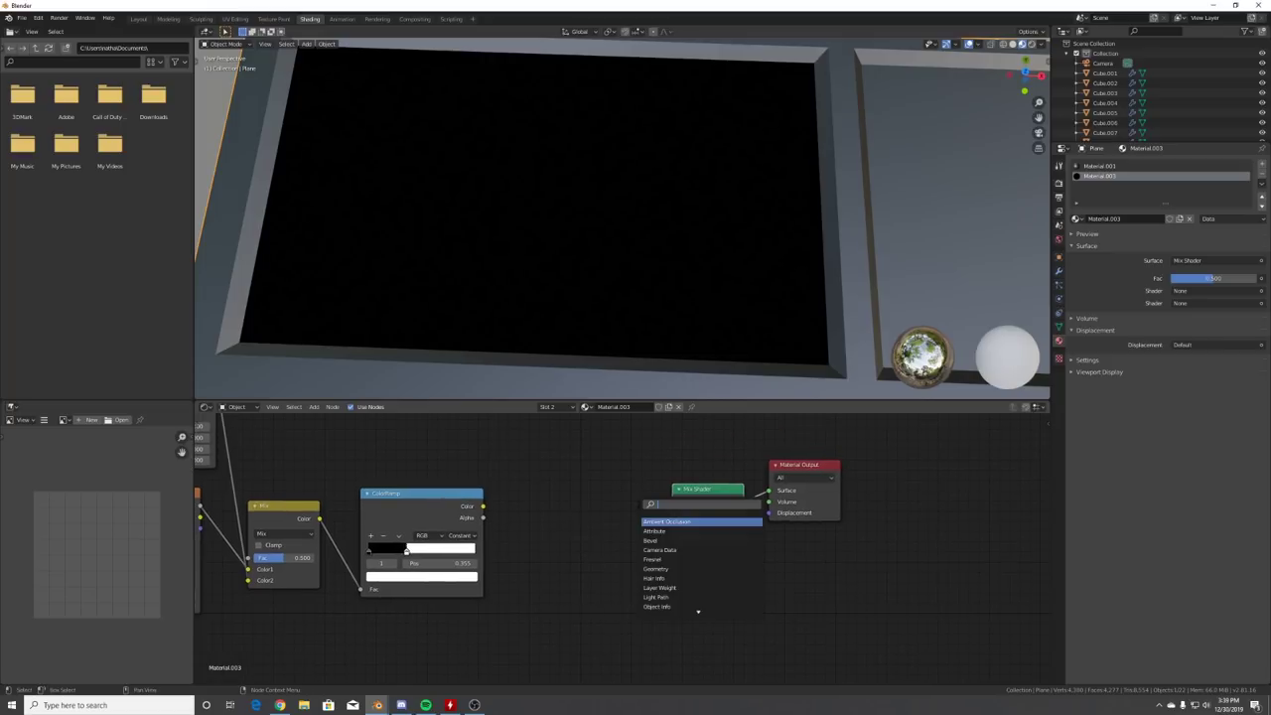
pyautogui.write('em')
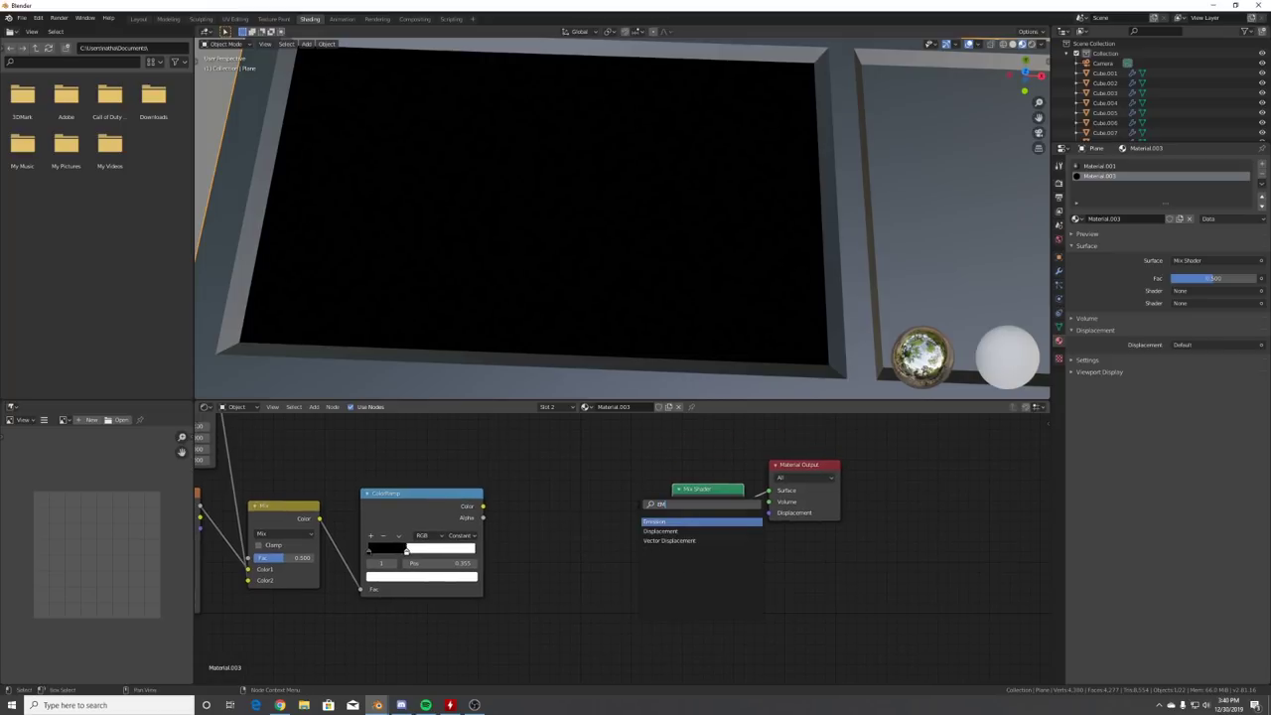
pyautogui.press('Return')
pyautogui.click(612, 594)
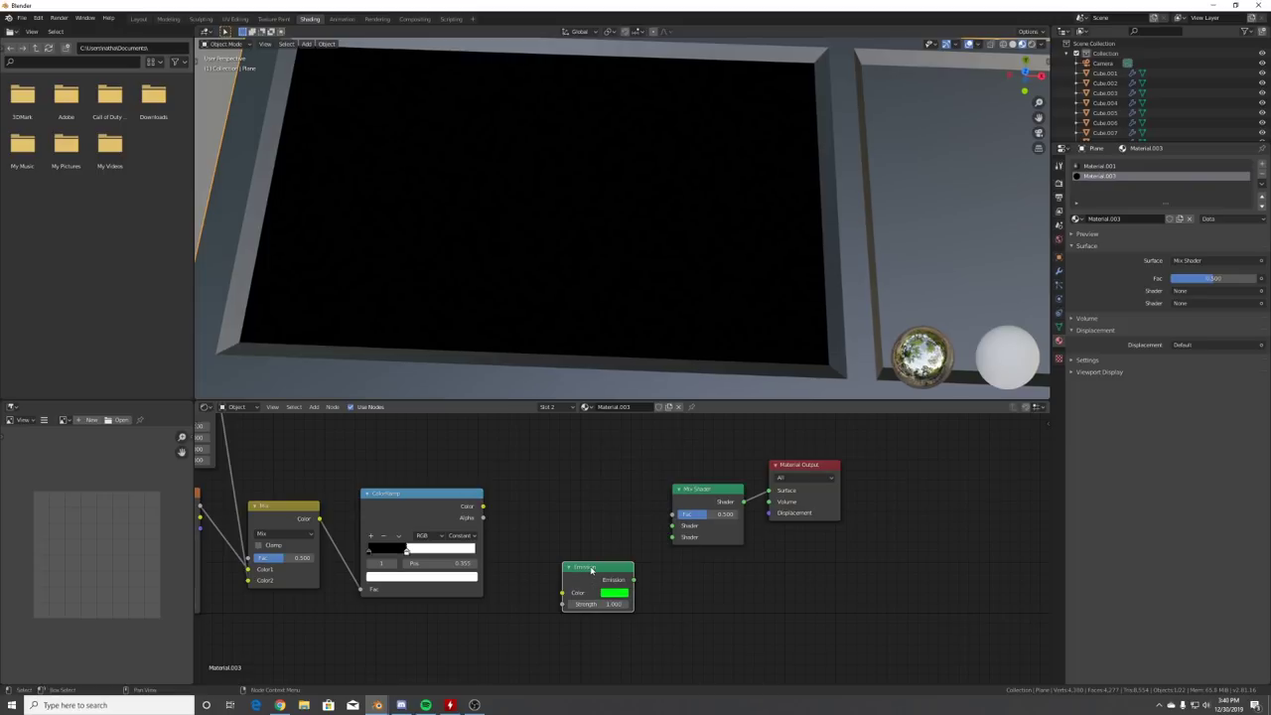
# - Duplicate the green Emission node below the original and give the copy a very dark green color
pyautogui.hotkey('shift', 'd')
pyautogui.click(591, 637)
pyautogui.moveTo(612, 633); pyautogui.dragTo(616, 534, button='middle')
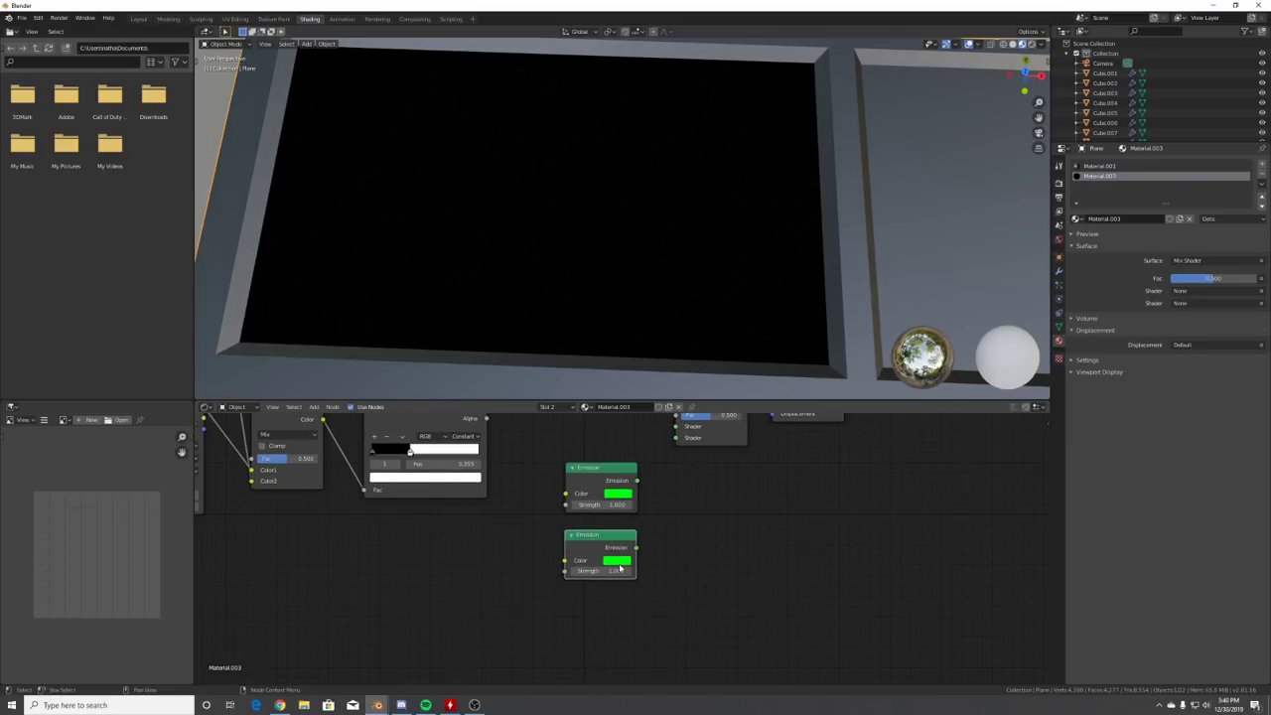
pyautogui.click(618, 563)
pyautogui.click(693, 481)
# - Link the bright and dark Emission nodes to the Mix Shader's two Shader inputs and the ColorRamp's Color to its Fac
pyautogui.moveTo(650, 483); pyautogui.dragTo(609, 566, button='middle')
pyautogui.moveTo(596, 564); pyautogui.dragTo(597, 563)
pyautogui.moveTo(630, 510); pyautogui.dragTo(635, 508)
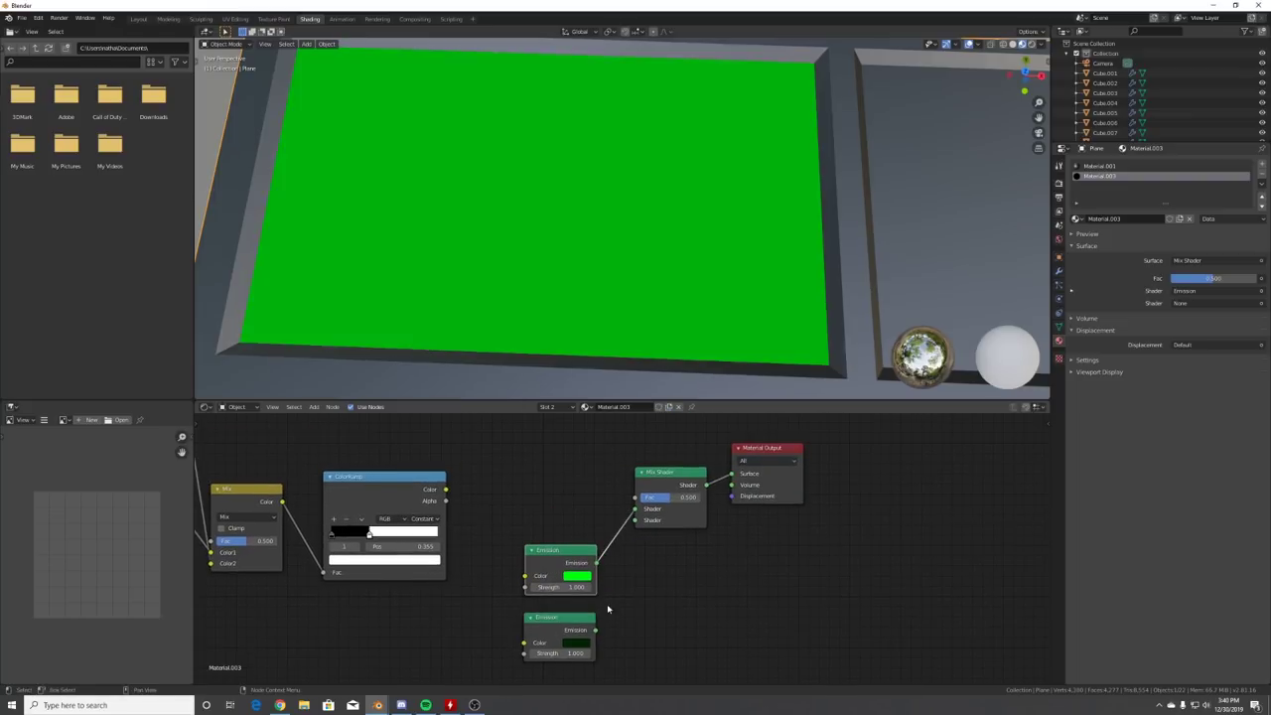
pyautogui.moveTo(597, 631); pyautogui.dragTo(635, 520)
pyautogui.moveTo(446, 490); pyautogui.dragTo(543, 465)
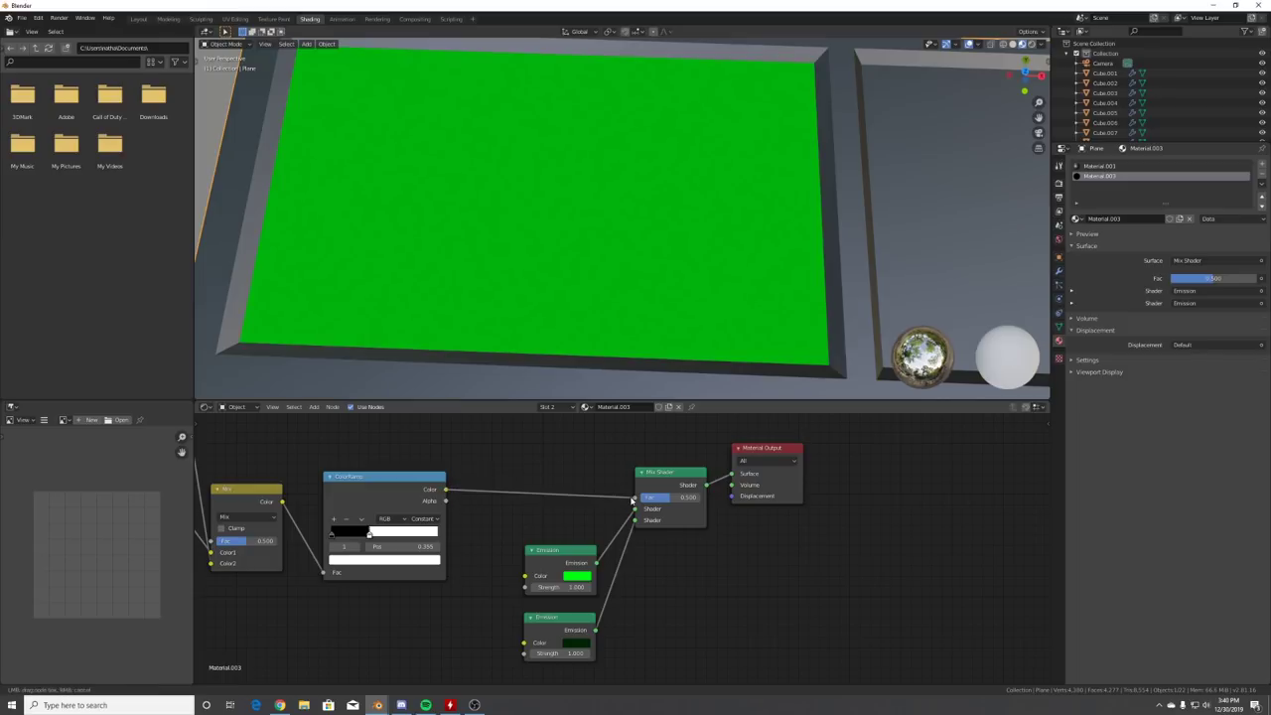
pyautogui.moveTo(632, 500); pyautogui.dragTo(635, 496)
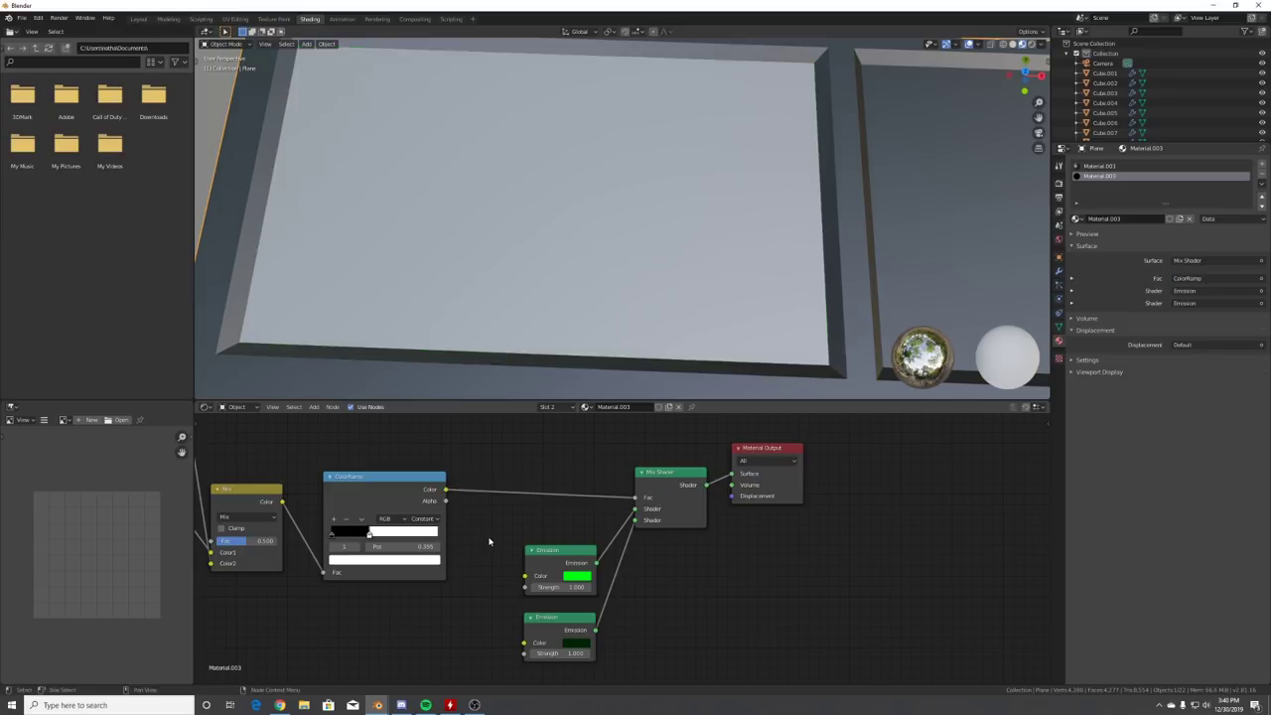
# - Raise the bright green Emission's Strength and shift the ColorRamp's white stop slightly to shrink the dots
pyautogui.moveTo(549, 260); pyautogui.dragTo(584, 296, button='middle')
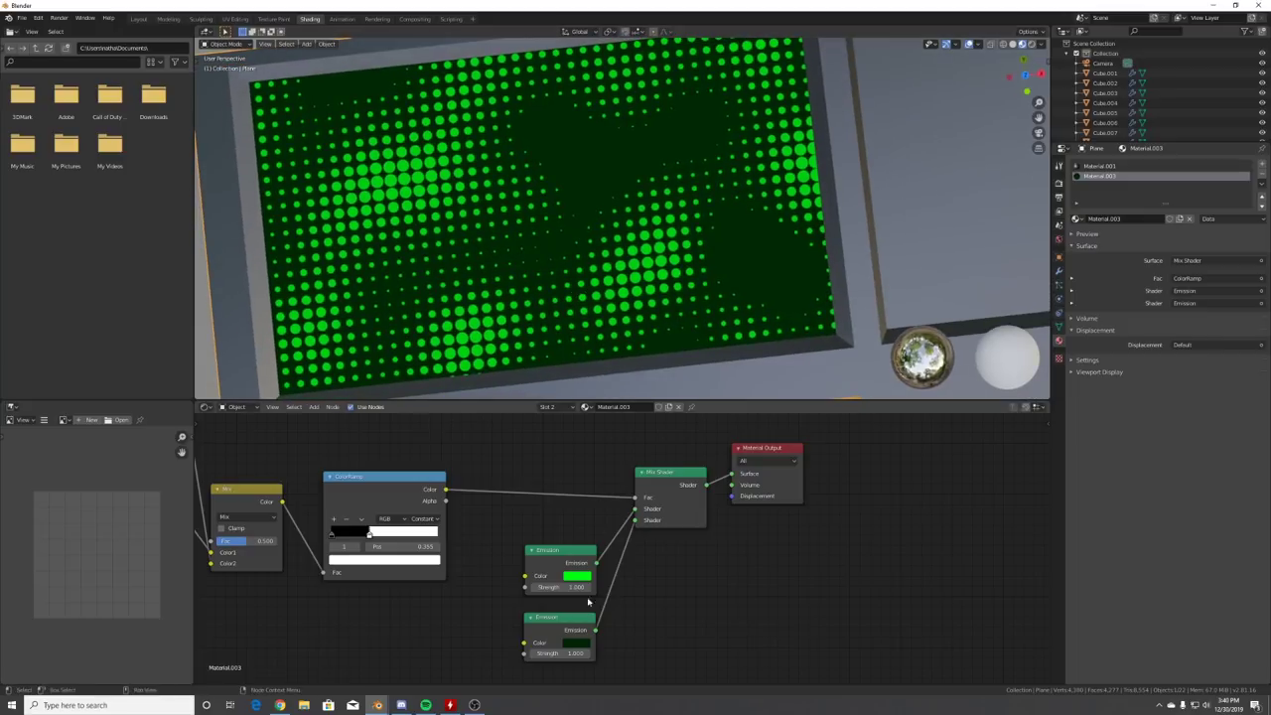
pyautogui.moveTo(578, 587); pyautogui.dragTo(633, 588)
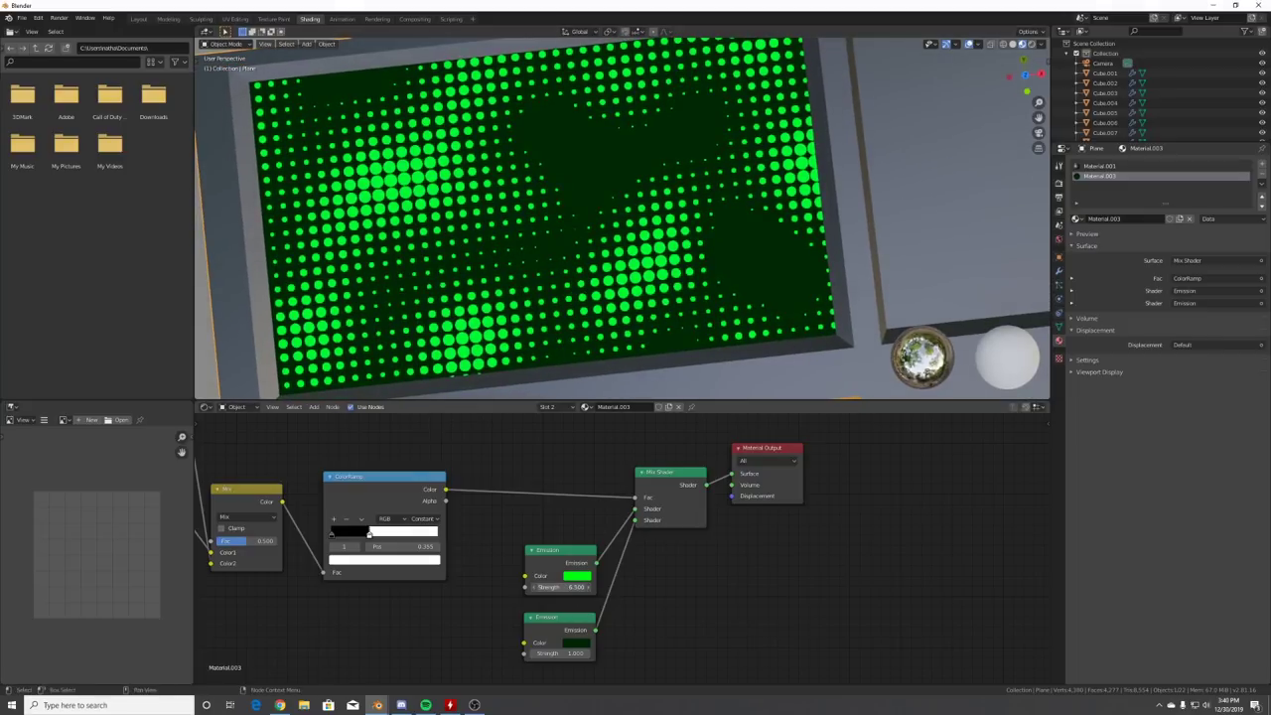
pyautogui.moveTo(370, 534); pyautogui.dragTo(374, 534)
# - Give the Noise Texture its own Texture Coordinate and Mapping nodes above the existing pair, using the Object output
pyautogui.moveTo(484, 574); pyautogui.dragTo(862, 589, button='middle')
pyautogui.scroll(-4, 861, 589)
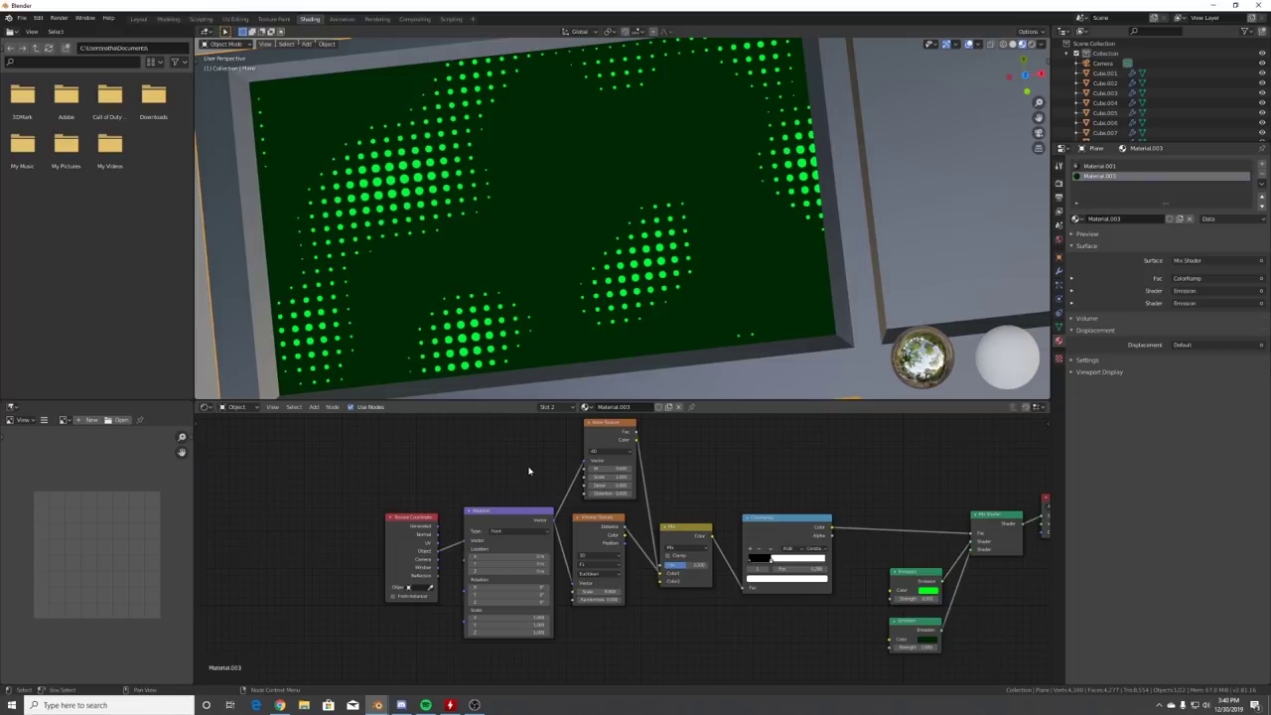
pyautogui.moveTo(593, 464); pyautogui.dragTo(579, 520, button='middle')
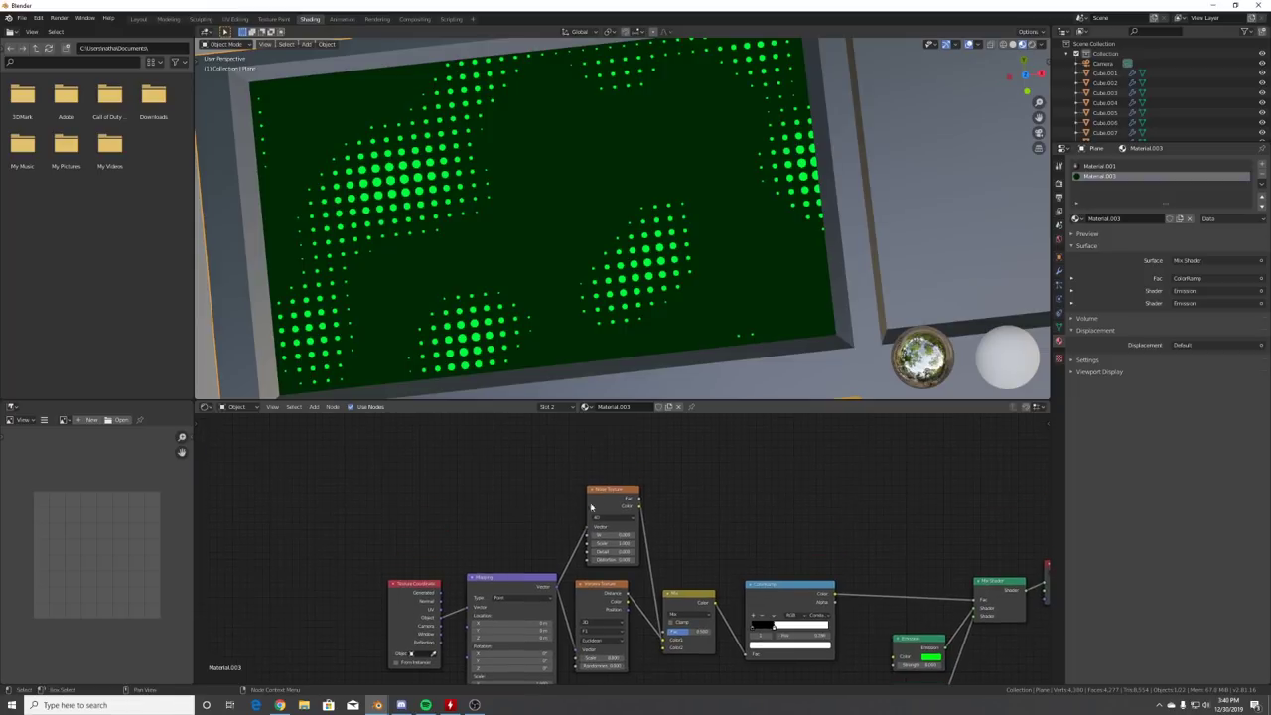
pyautogui.moveTo(587, 533); pyautogui.dragTo(522, 507)
pyautogui.hotkey('ctrl', 'v')
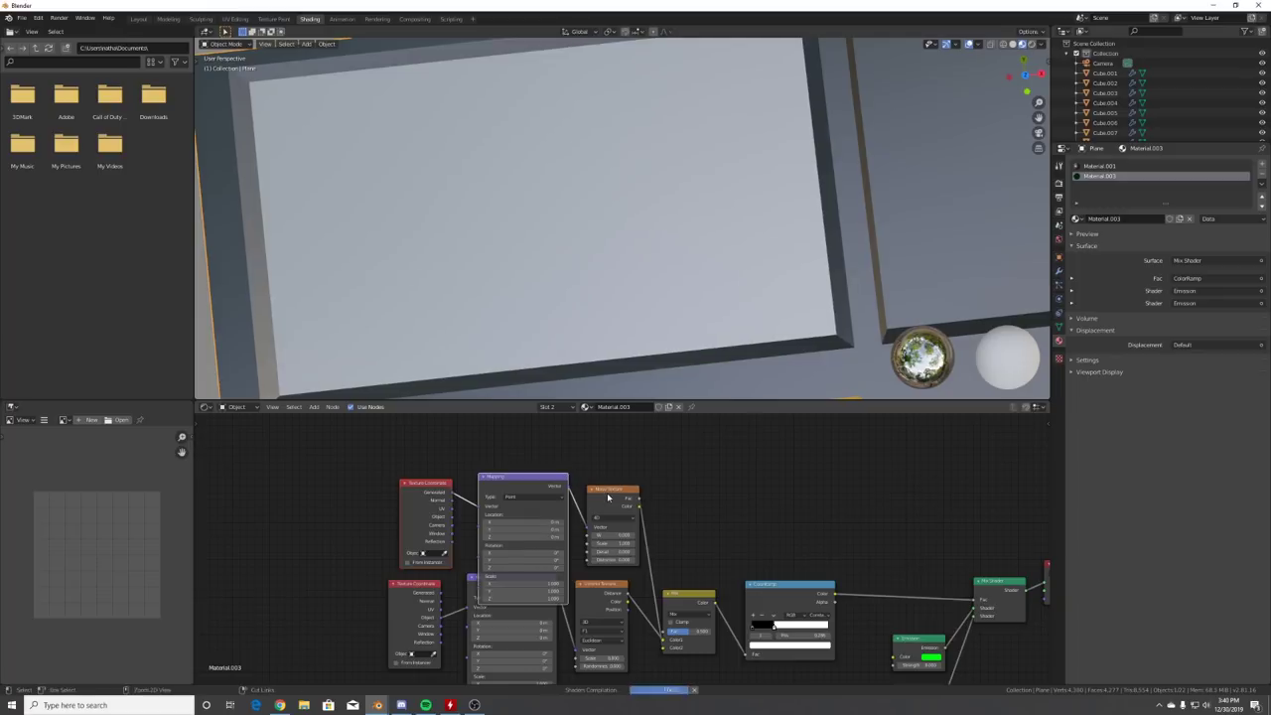
pyautogui.moveTo(528, 473)
pyautogui.mouseDown()
pyautogui.moveTo(513, 437)
pyautogui.moveTo(517, 470)
pyautogui.mouseUp()
pyautogui.moveTo(517, 478); pyautogui.dragTo(514, 431)
pyautogui.scroll(3, 477, 512)
pyautogui.moveTo(407, 509); pyautogui.dragTo(442, 435)
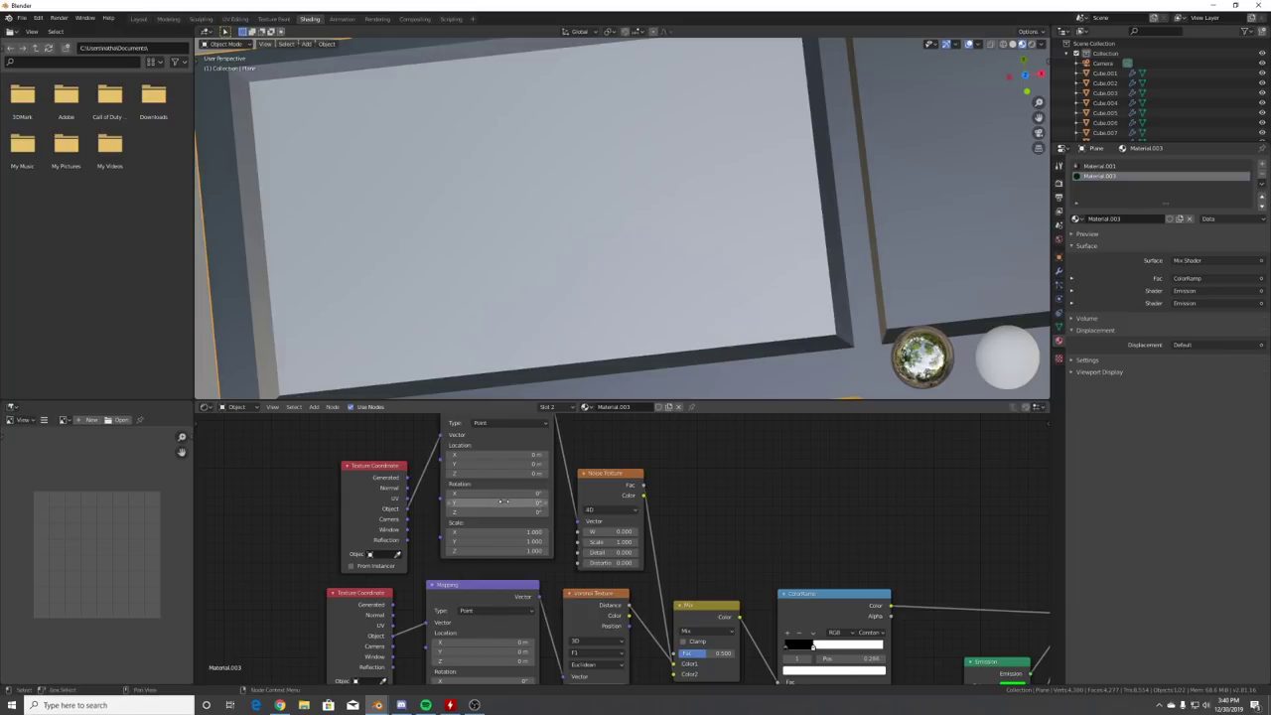
# - Set the X Scale of the Noise Texture's Mapping node to about 11.3 to form vertical streaks
pyautogui.moveTo(500, 541); pyautogui.dragTo(558, 531)
pyautogui.hotkey('ctrl', 'z')
pyautogui.hotkey('ctrl', 'z')
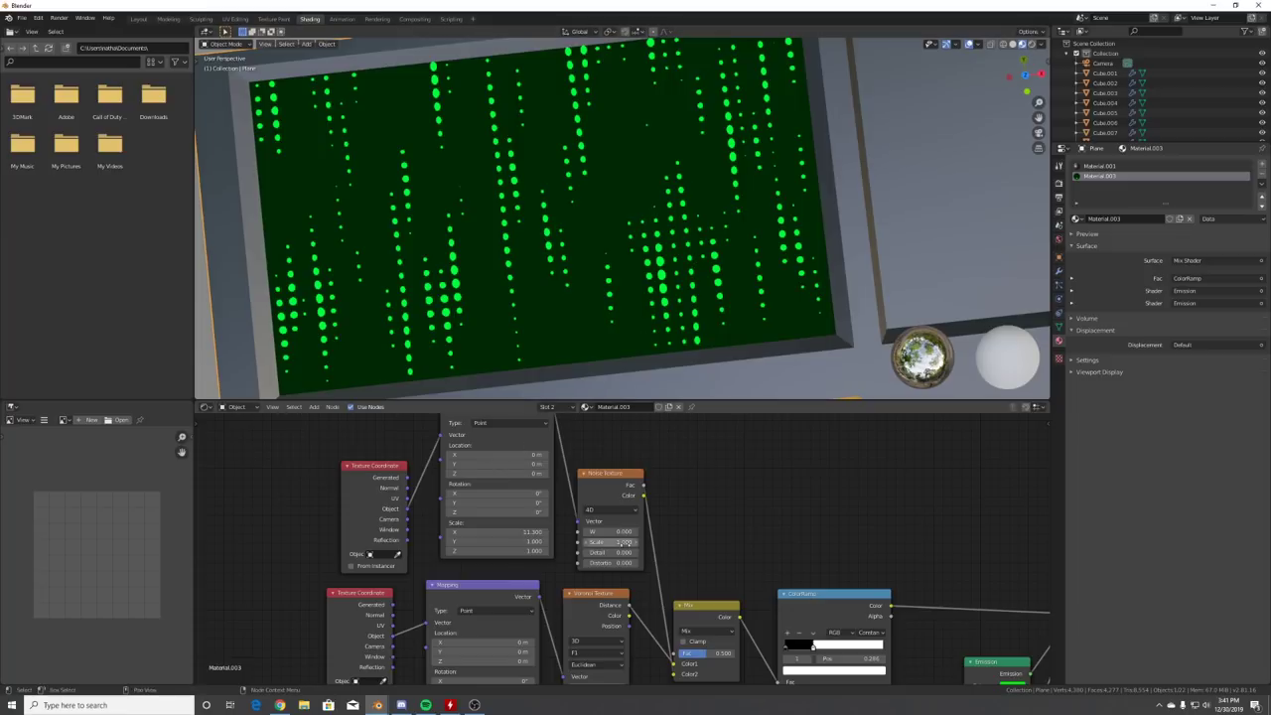
# - Move the Noise Texture node higher to make room for more nodes beside it
pyautogui.scroll(-3, 606, 474)
pyautogui.moveTo(616, 541); pyautogui.dragTo(637, 430)
pyautogui.moveTo(628, 452); pyautogui.dragTo(626, 505, button='middle')
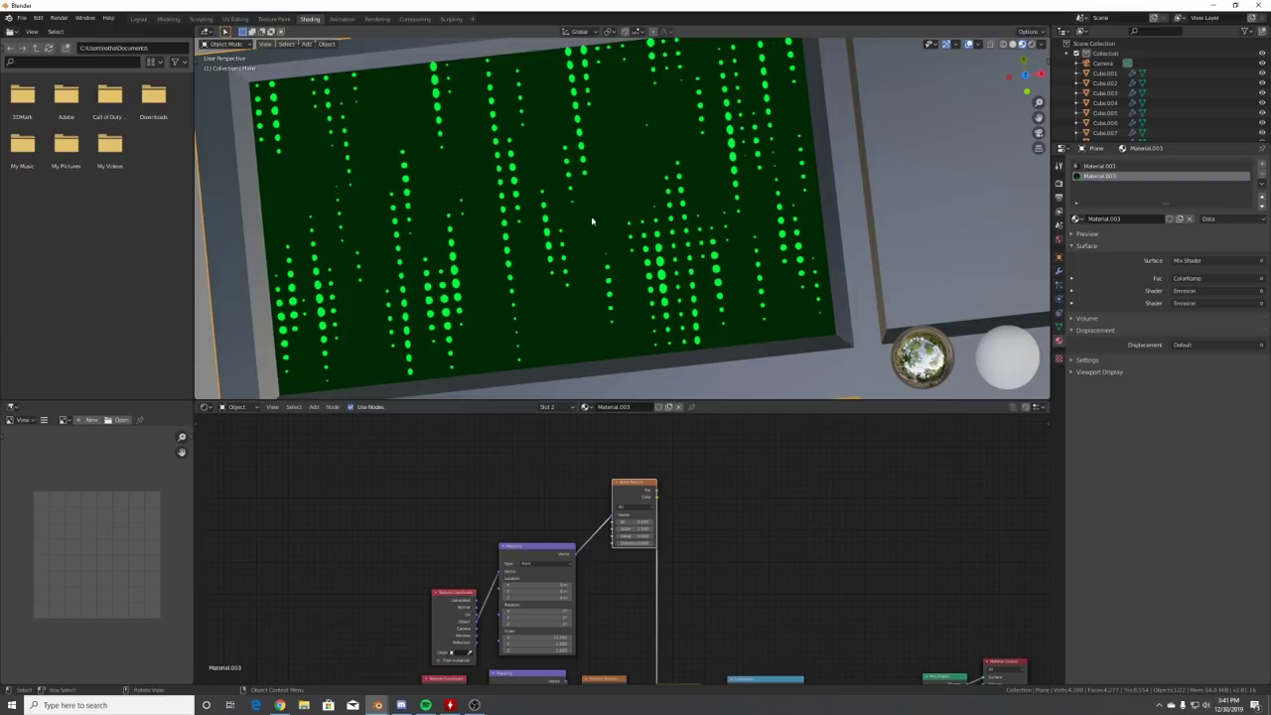
pyautogui.scroll(1, 627, 456)
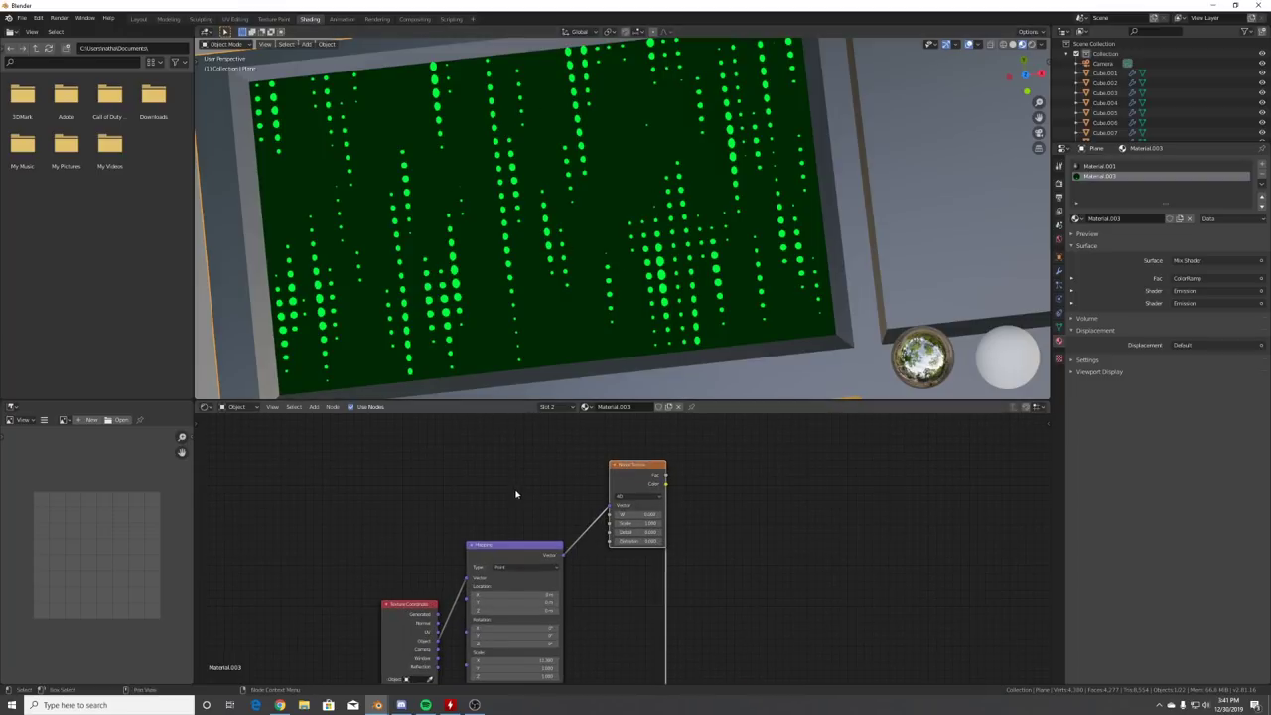
pyautogui.moveTo(521, 485); pyautogui.dragTo(517, 513, button='middle')
# - Add another Texture Coordinate and Mapping pair above, with all scales at 1, and link its Vector to the Noise Texture's W
pyautogui.scroll(-4, 497, 527)
pyautogui.moveTo(461, 548); pyautogui.dragTo(560, 647)
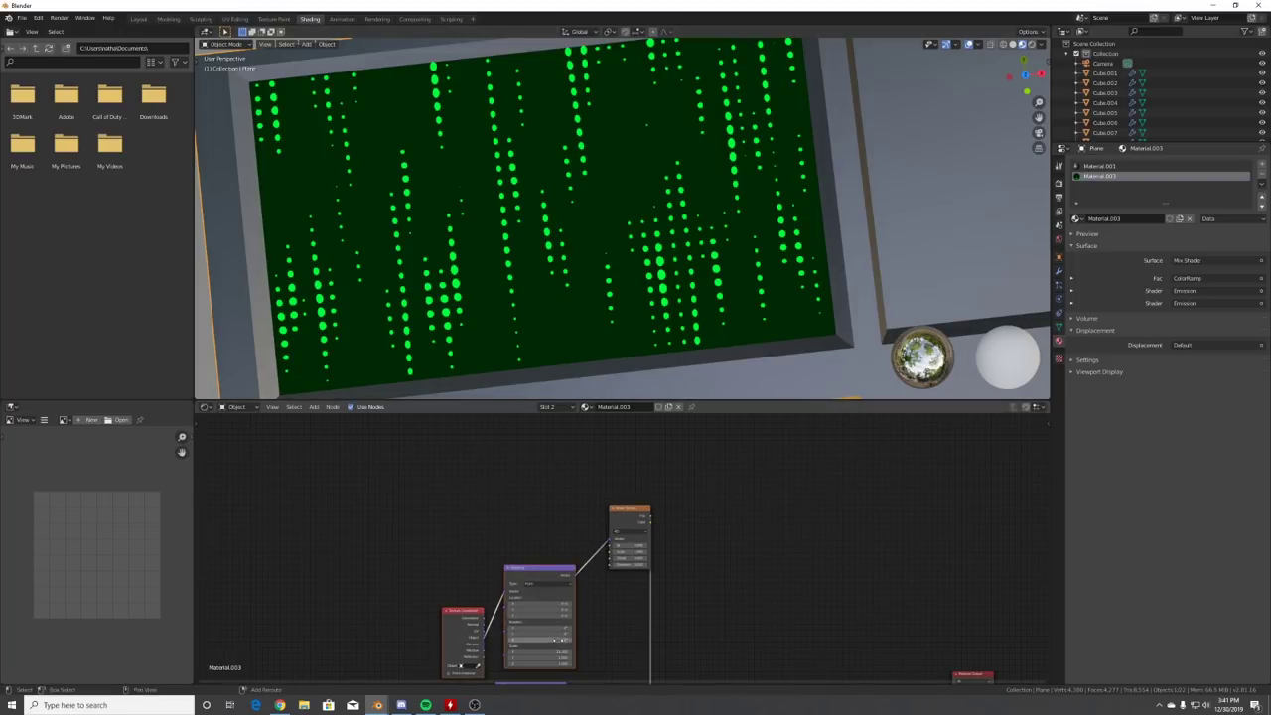
pyautogui.scroll(4, 556, 640)
pyautogui.click(431, 464)
pyautogui.moveTo(525, 477); pyautogui.dragTo(556, 604, button='middle')
pyautogui.scroll(-1, 513, 512)
pyautogui.moveTo(549, 553); pyautogui.dragTo(554, 504, button='middle')
pyautogui.moveTo(516, 453); pyautogui.dragTo(605, 637)
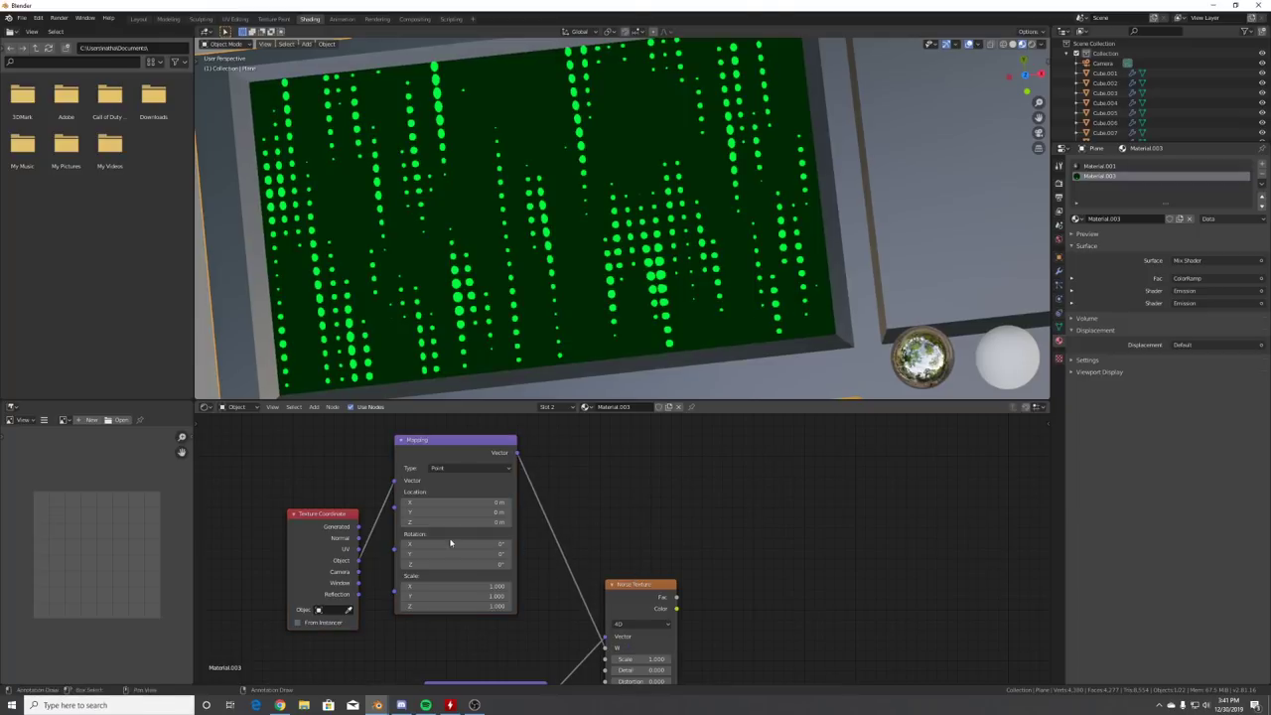
# - Test the Z rotation of the Mapping node that drives W and reset it to 0°
pyautogui.moveTo(452, 565); pyautogui.dragTo(486, 564)
pyautogui.click(452, 564)
pyautogui.write('0')
pyautogui.press('Return')
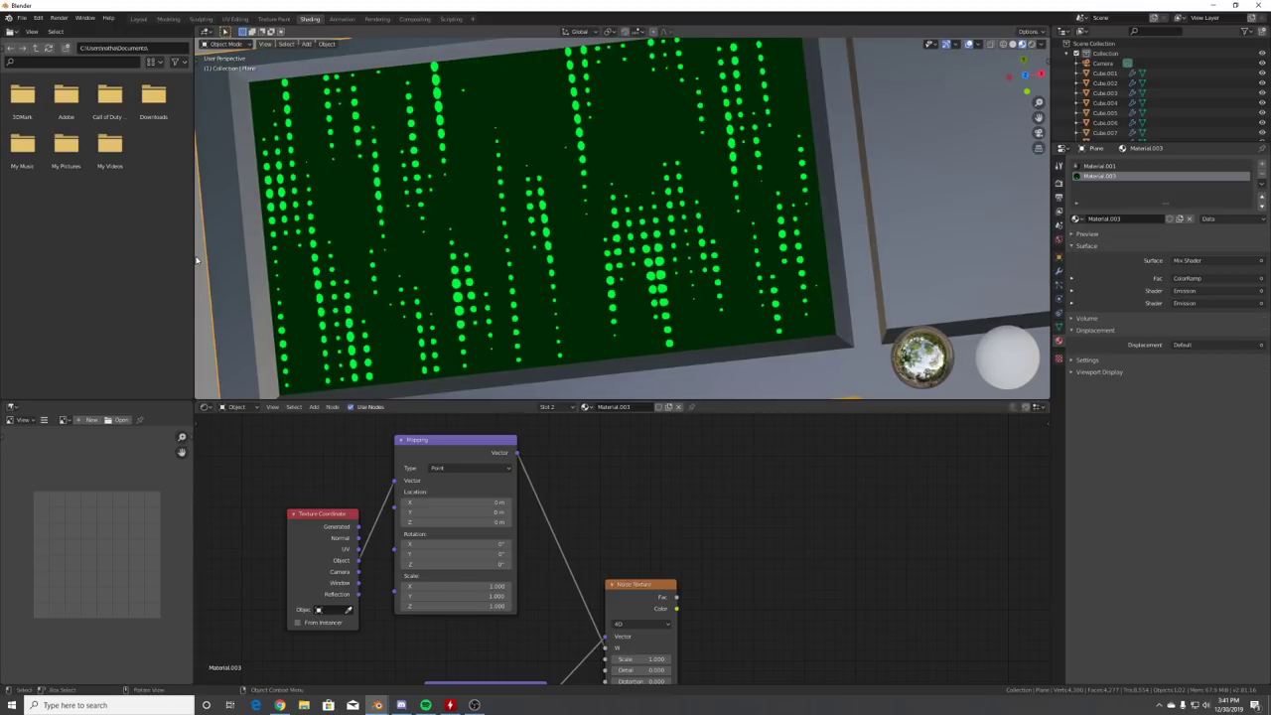
# - Split off a Timeline area below the 3D viewport and set the animation's end frame to 120
pyautogui.moveTo(198, 400); pyautogui.dragTo(209, 355)
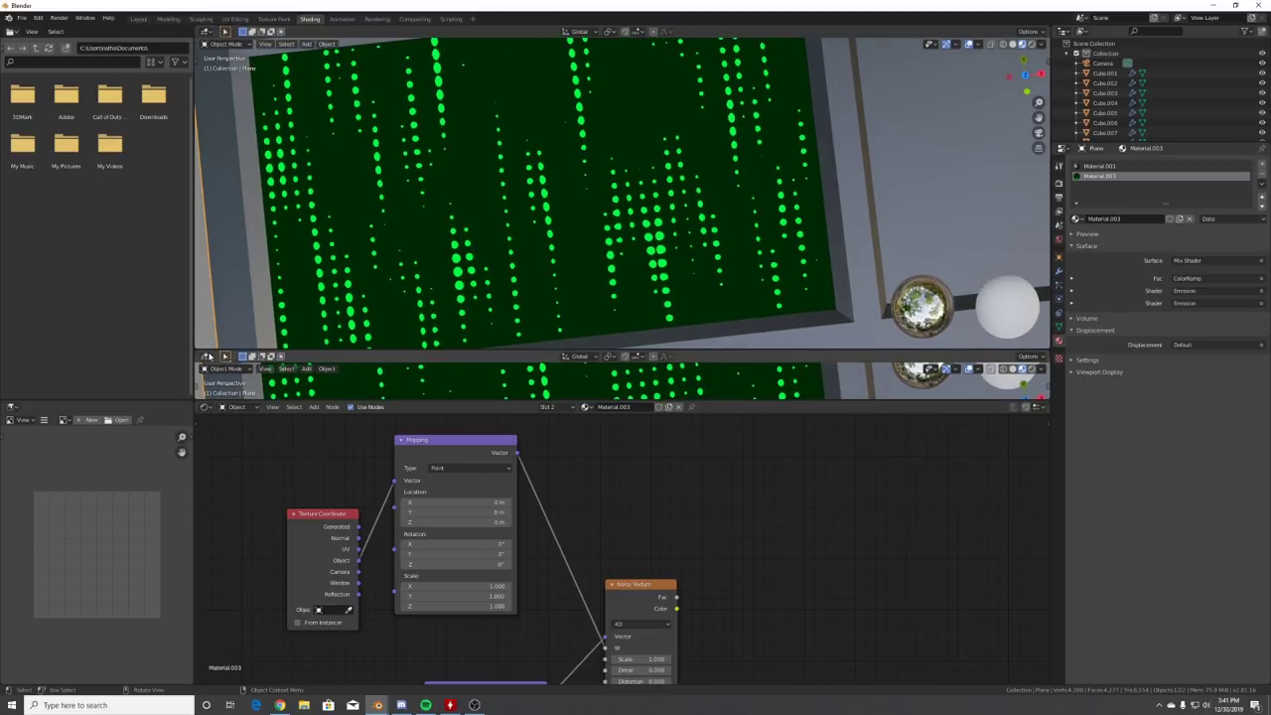
pyautogui.click(207, 357)
pyautogui.click(328, 397)
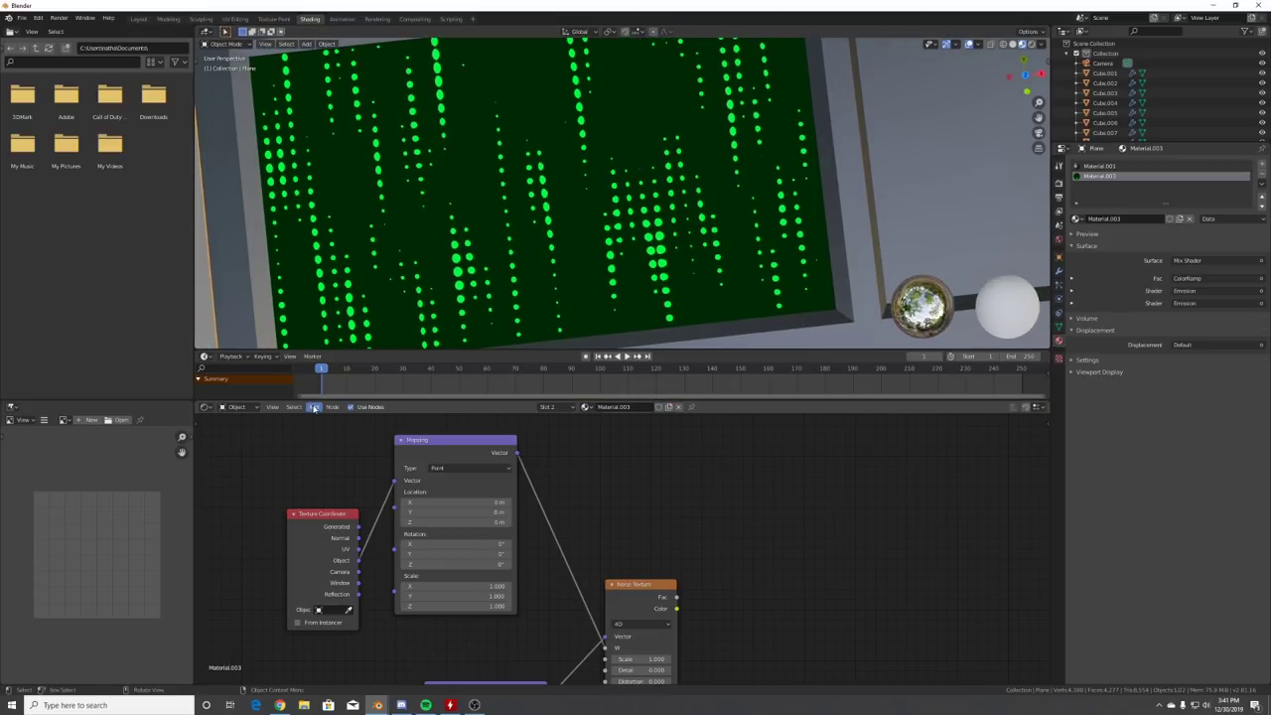
pyautogui.scroll(-2, 715, 385)
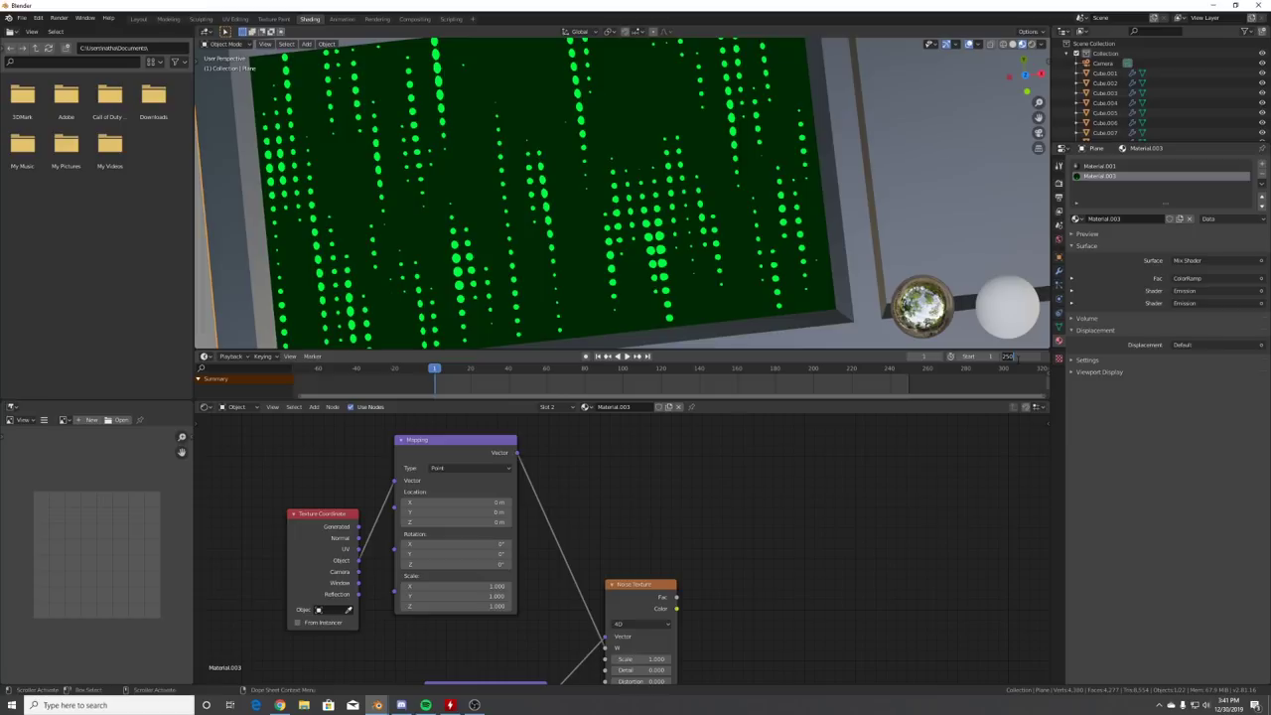
pyautogui.press('Return')
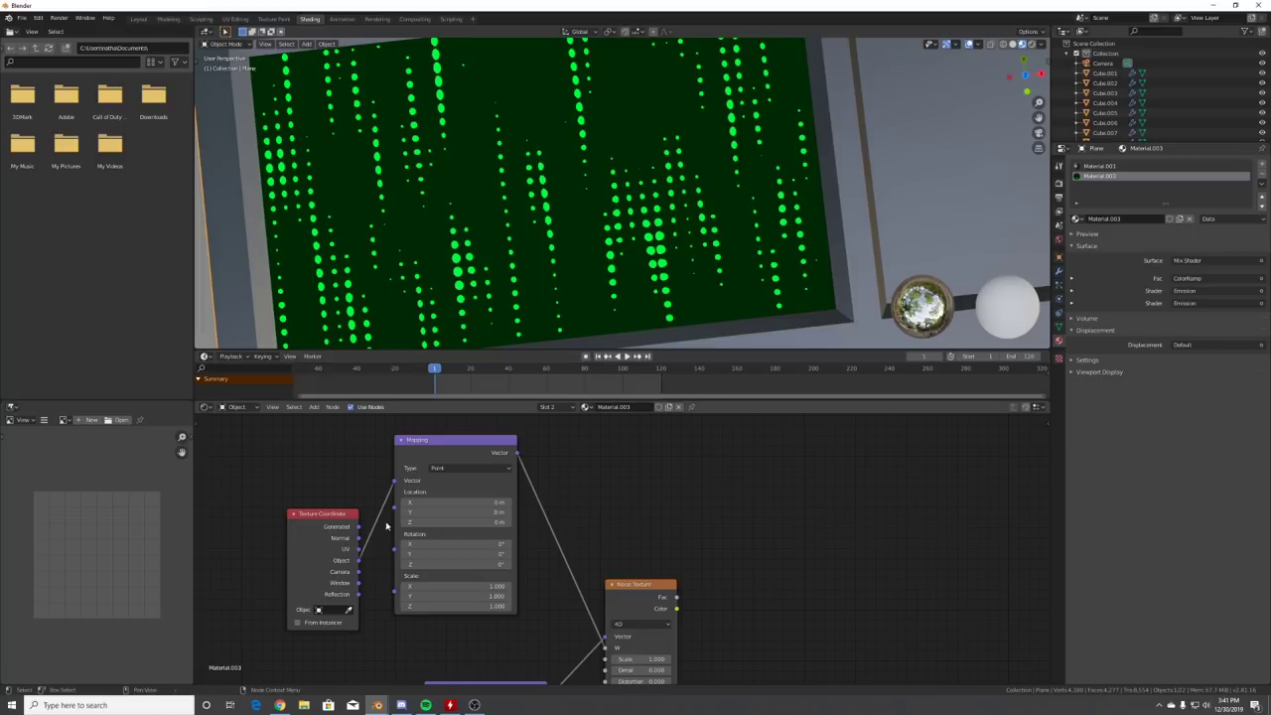
# - Test the X and Y rotation of the Mapping node that drives W and reset both to 0°
pyautogui.moveTo(462, 544); pyautogui.dragTo(490, 555)
pyautogui.click(457, 545)
pyautogui.write('0')
pyautogui.press('Return')
pyautogui.click(457, 554)
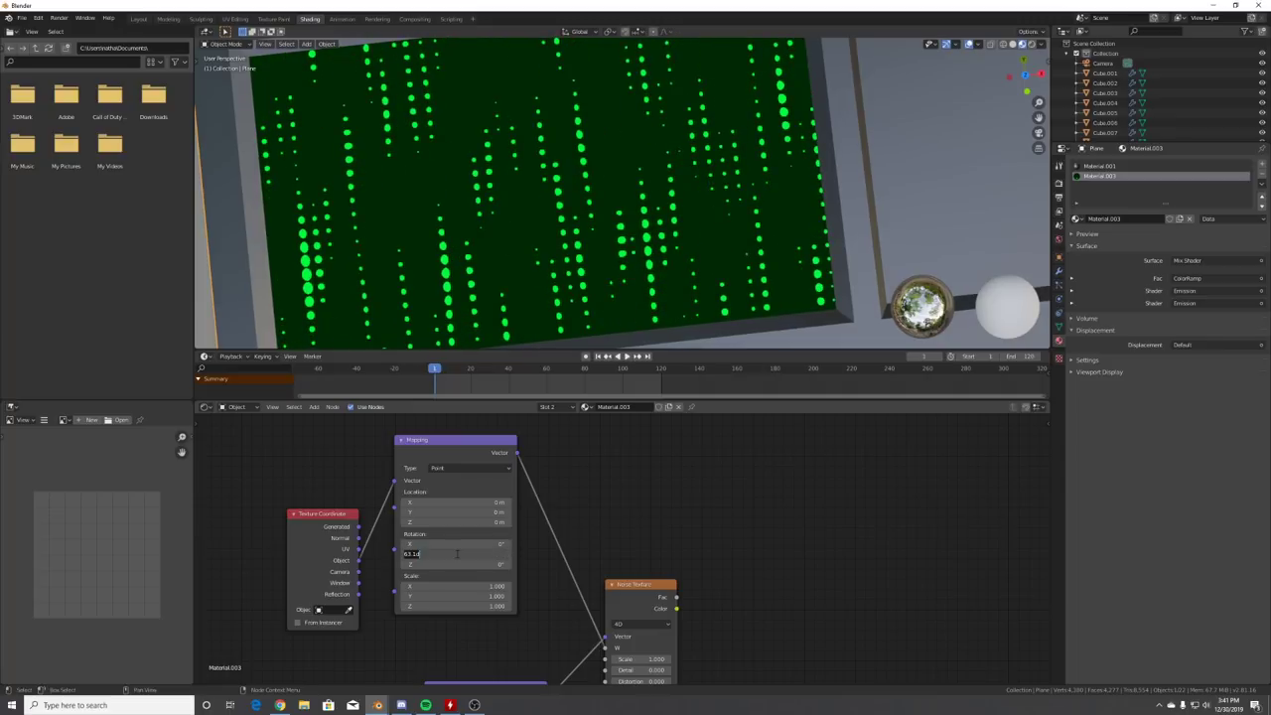
pyautogui.write('0')
pyautogui.press('Return')
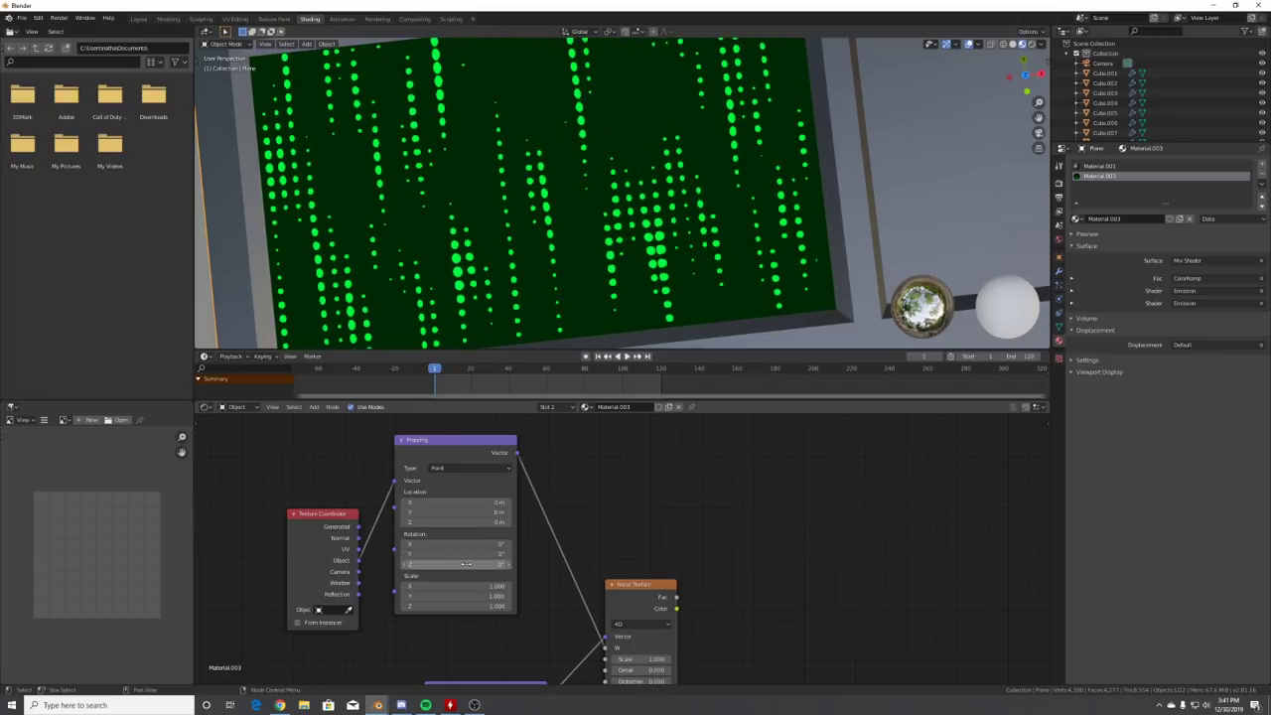
# - Keyframe the Mapping node's rotation at 0° on frame 1 and with Z at 360° on frame 120
pyautogui.rightClick(465, 564)
pyautogui.click(424, 525)
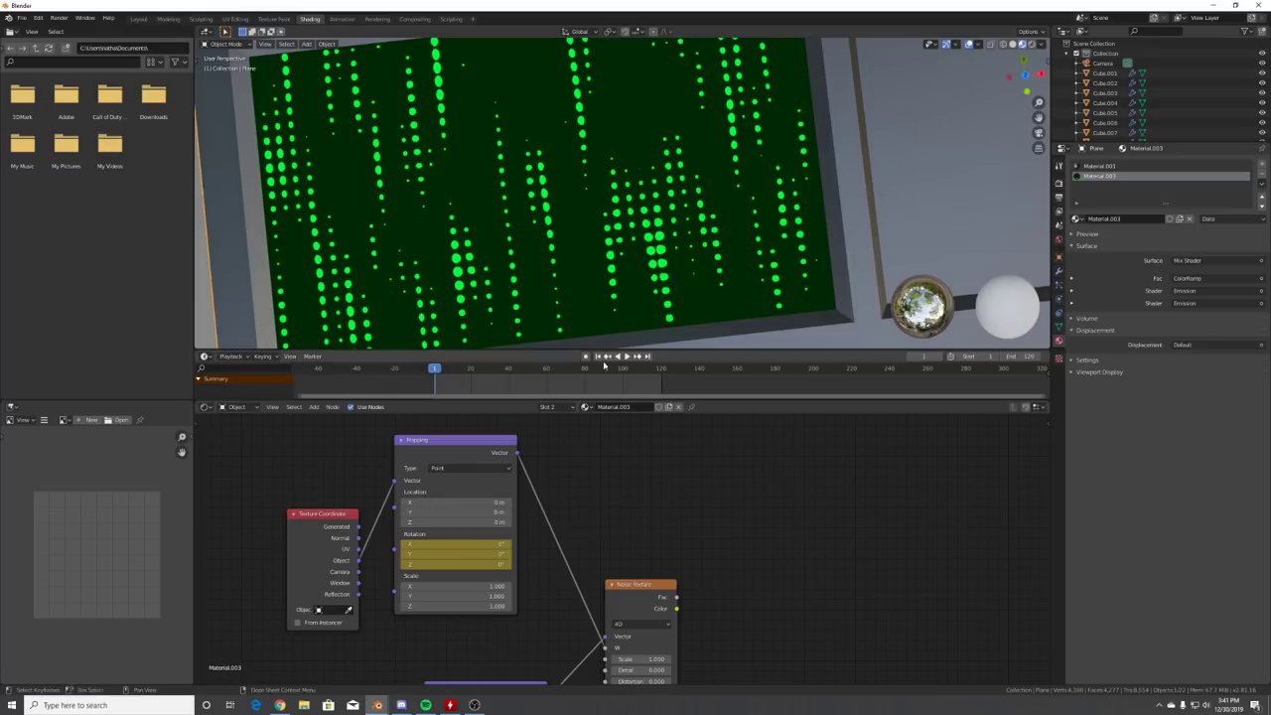
pyautogui.click(659, 368)
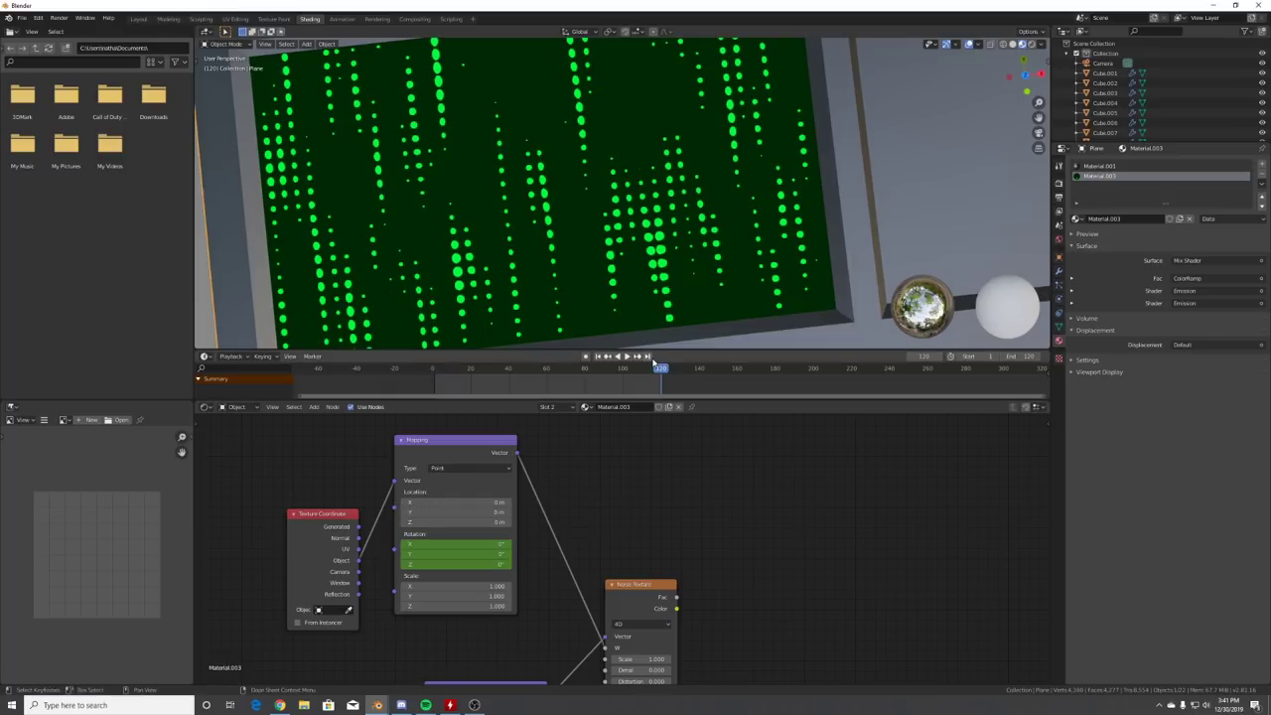
pyautogui.press('Return')
pyautogui.rightClick(443, 565)
pyautogui.click(425, 525)
# - Play the dot screen's animation up close and again through the camera view, and stop playback
pyautogui.click(627, 356)
pyautogui.scroll(-4, 624, 213)
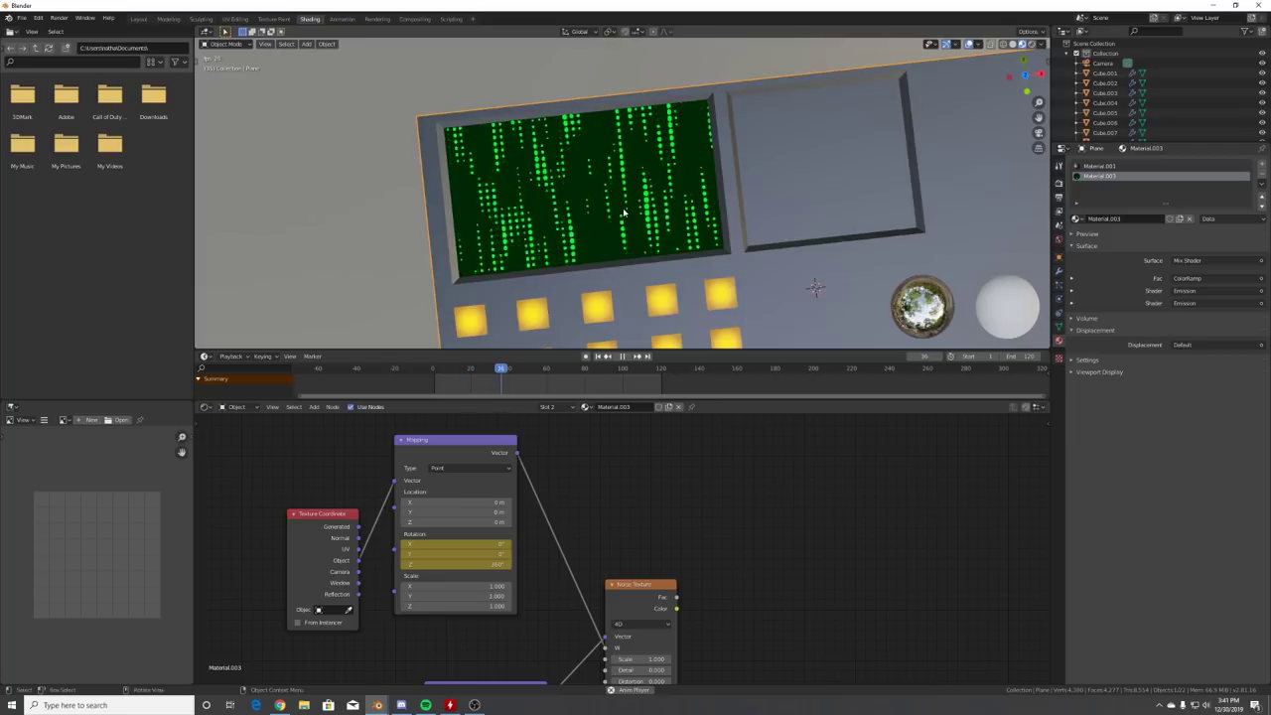
pyautogui.scroll(4, 624, 212)
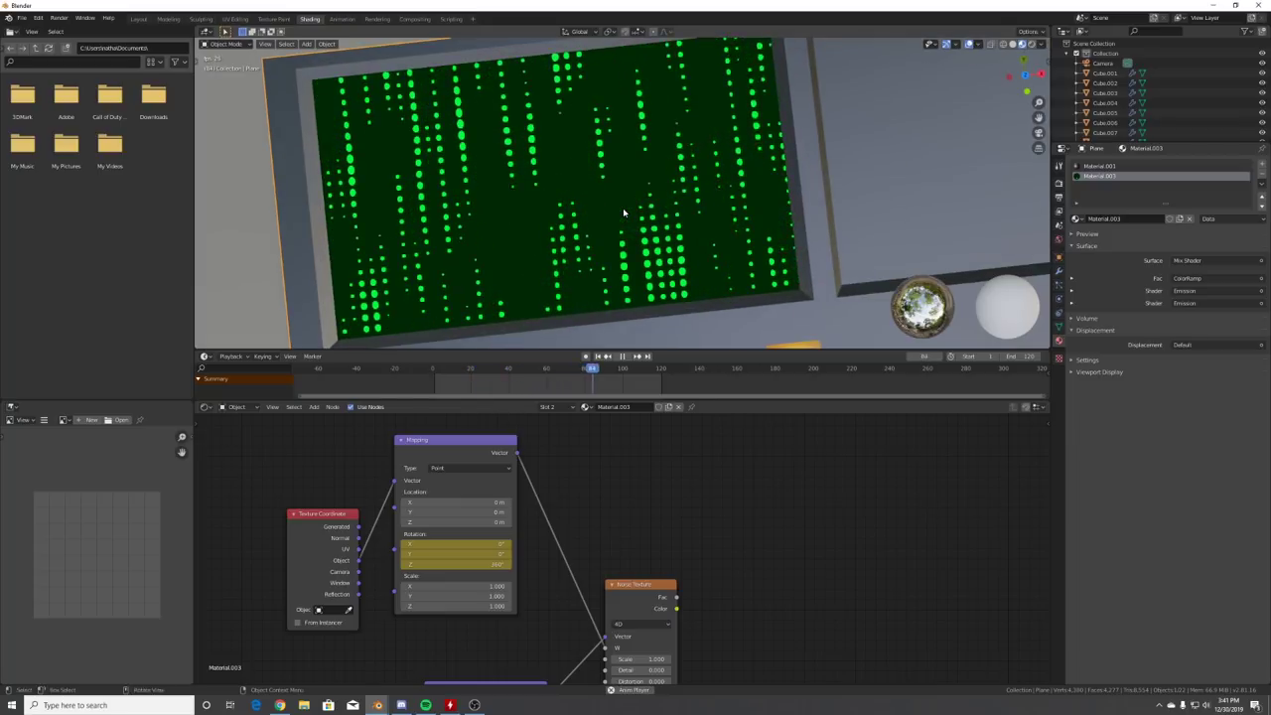
pyautogui.scroll(3, 624, 212)
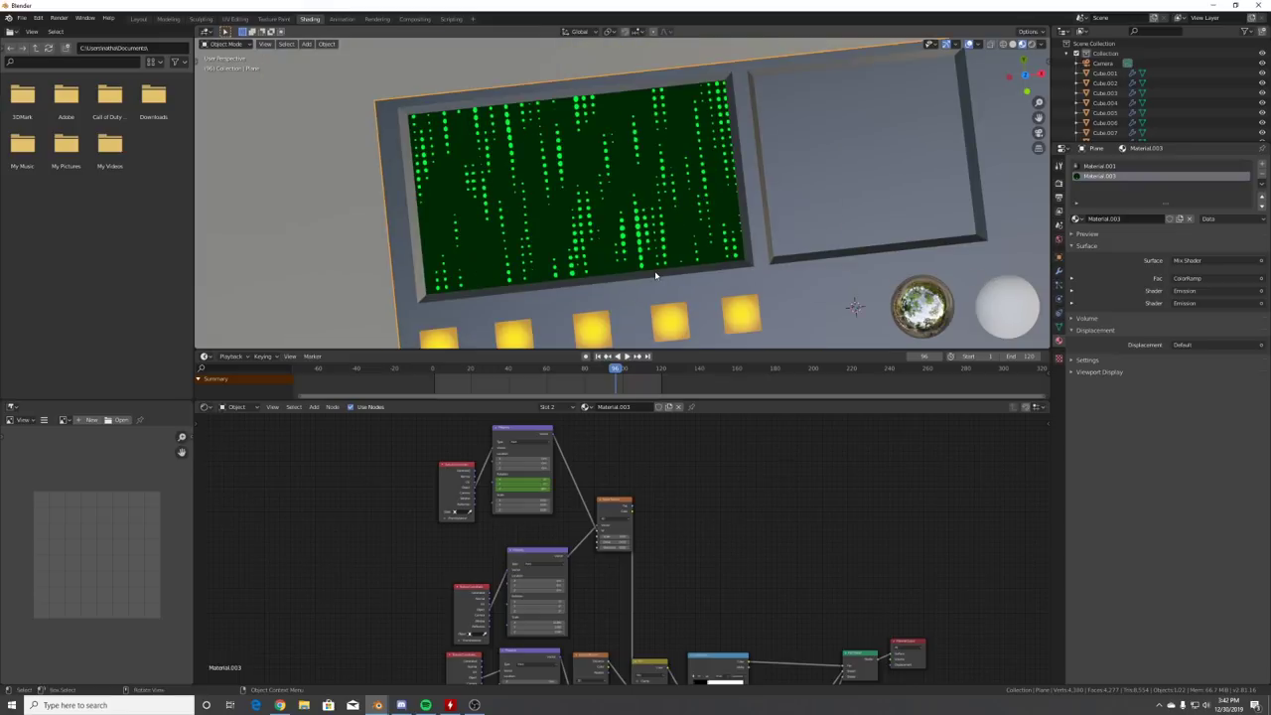
pyautogui.press('KP_0')
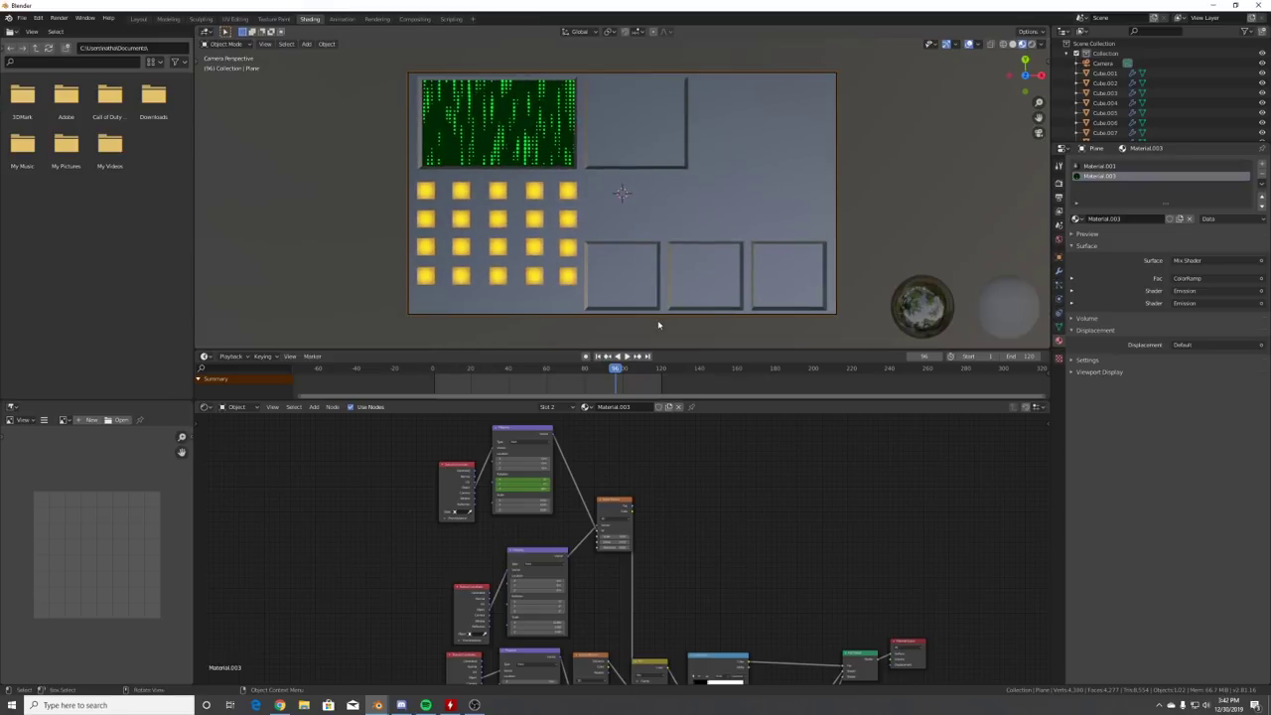
pyautogui.click(627, 356)
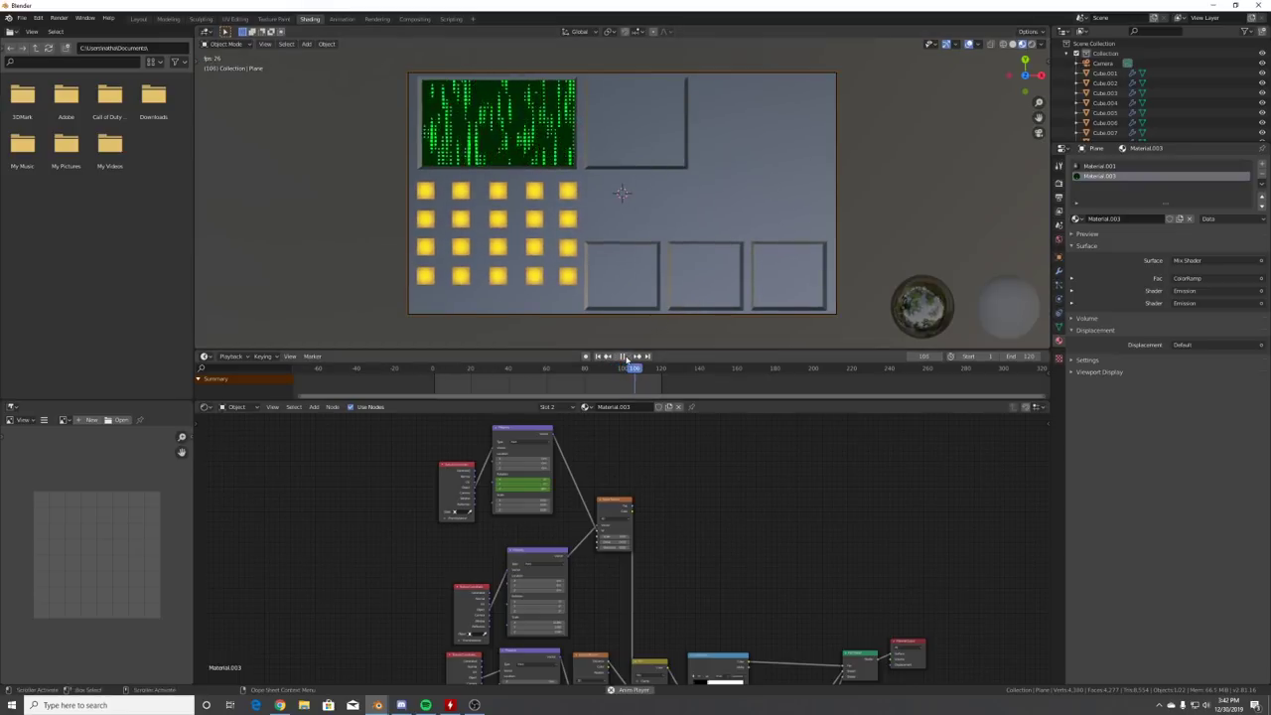
pyautogui.click(627, 356)
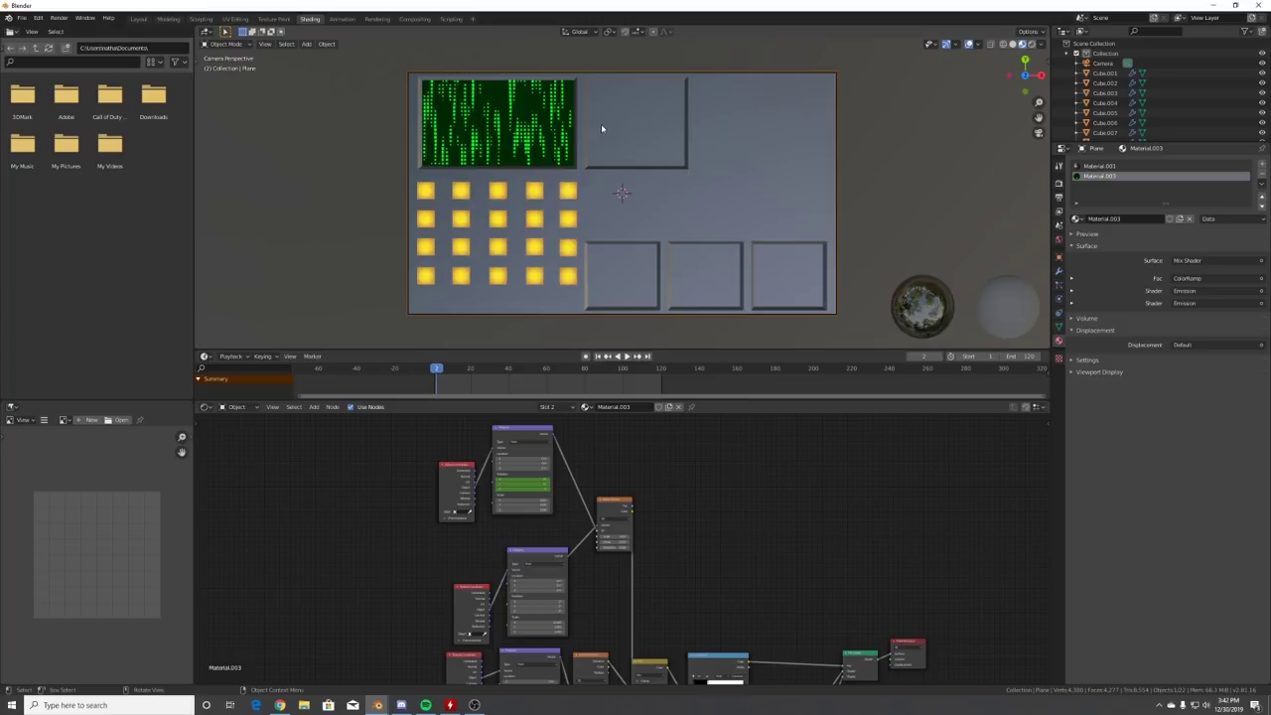
# - Bring the finished control panel file into view, examine its animated block screen beside the dot screen, and move its window away
pyautogui.moveTo(1270, 198); pyautogui.dragTo(548, 86)
pyautogui.scroll(3, 560, 273)
pyautogui.keyDown('shift'); pyautogui.moveTo(616, 227); pyautogui.dragTo(594, 297, button='middle'); pyautogui.keyUp('shift')
pyautogui.click(527, 419)
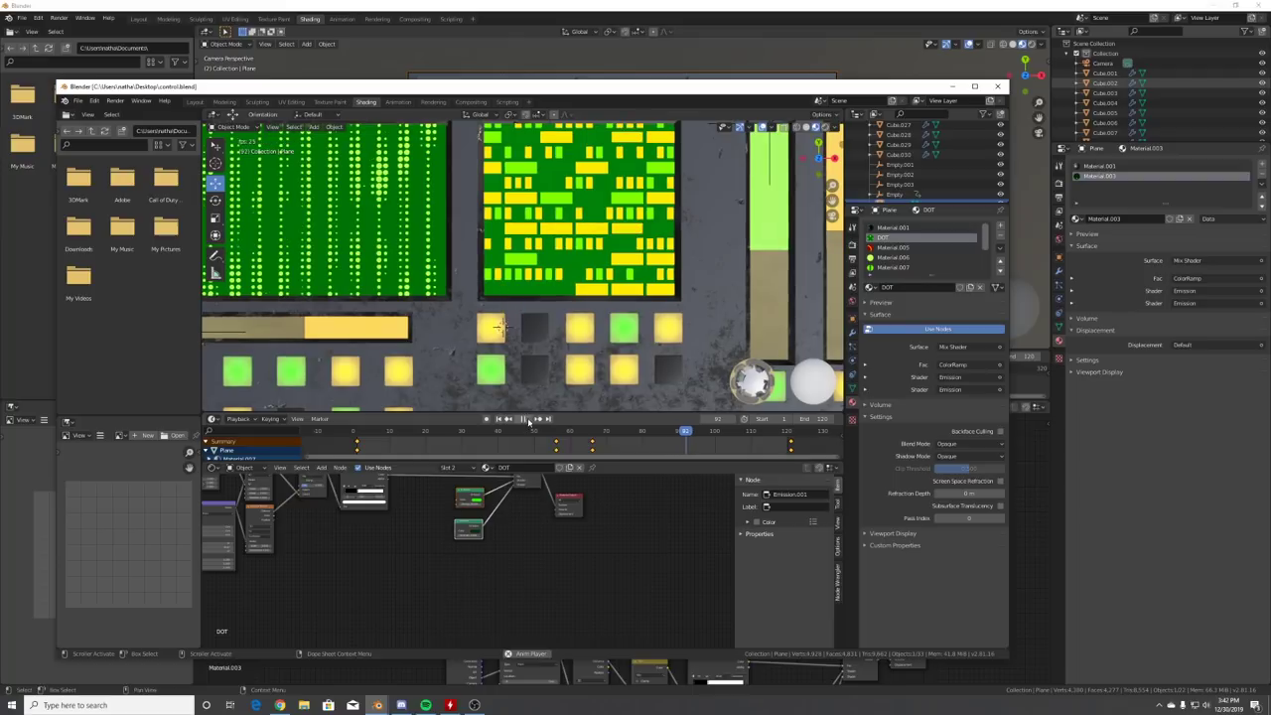
pyautogui.press('space')
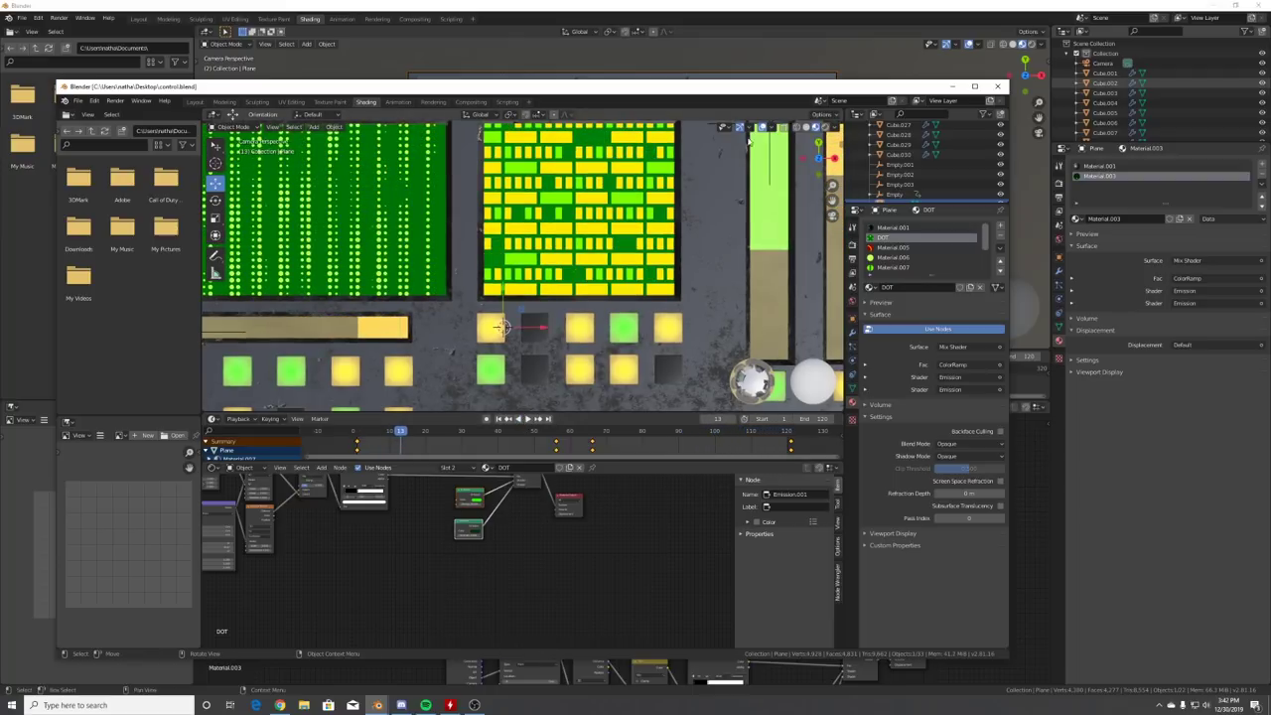
pyautogui.moveTo(630, 89); pyautogui.dragTo(1270, 198)
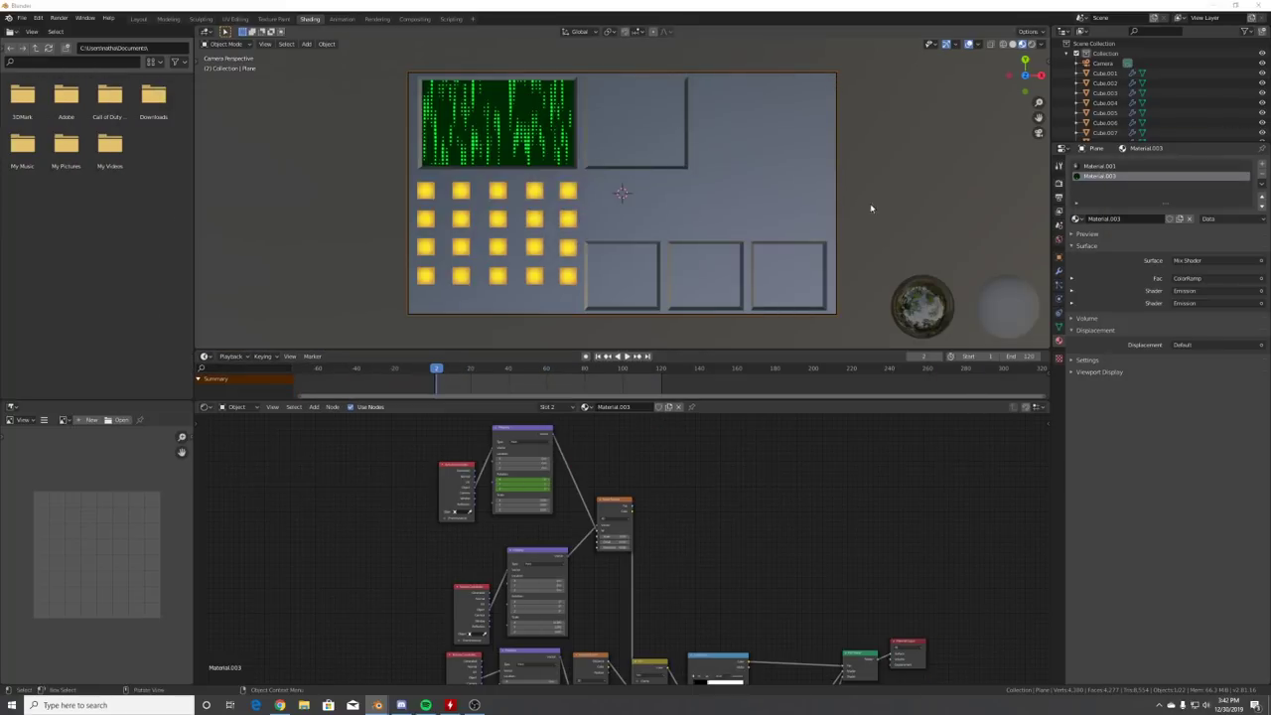
# - Enter Edit Mode on the panel and select all faces inside the empty inset screen beside the green dot screen
pyautogui.press('Tab')
pyautogui.scroll(4, 594, 198)
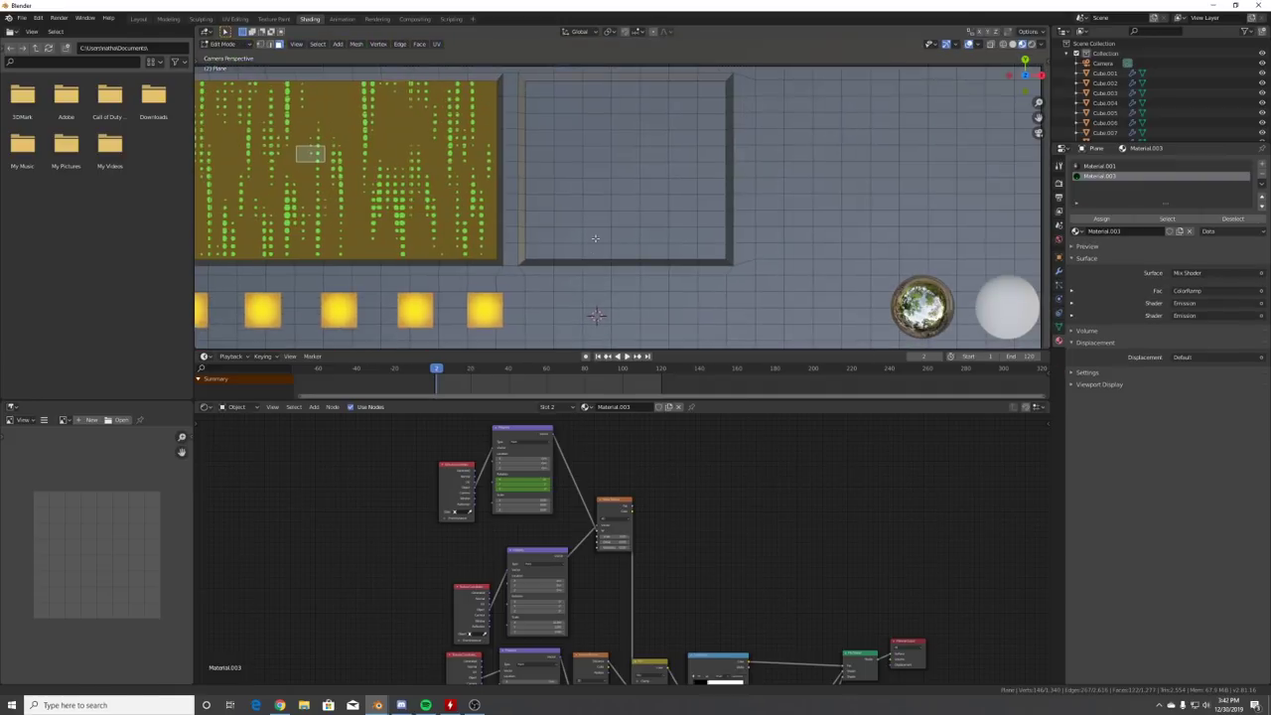
pyautogui.click(623, 186)
pyautogui.press('c')
pyautogui.moveTo(567, 142)
pyautogui.mouseDown()
pyautogui.moveTo(582, 114)
pyautogui.moveTo(700, 121)
pyautogui.moveTo(683, 223)
pyautogui.moveTo(560, 217)
pyautogui.moveTo(569, 162)
pyautogui.moveTo(623, 165)
pyautogui.mouseUp()
pyautogui.rightClick(624, 166)
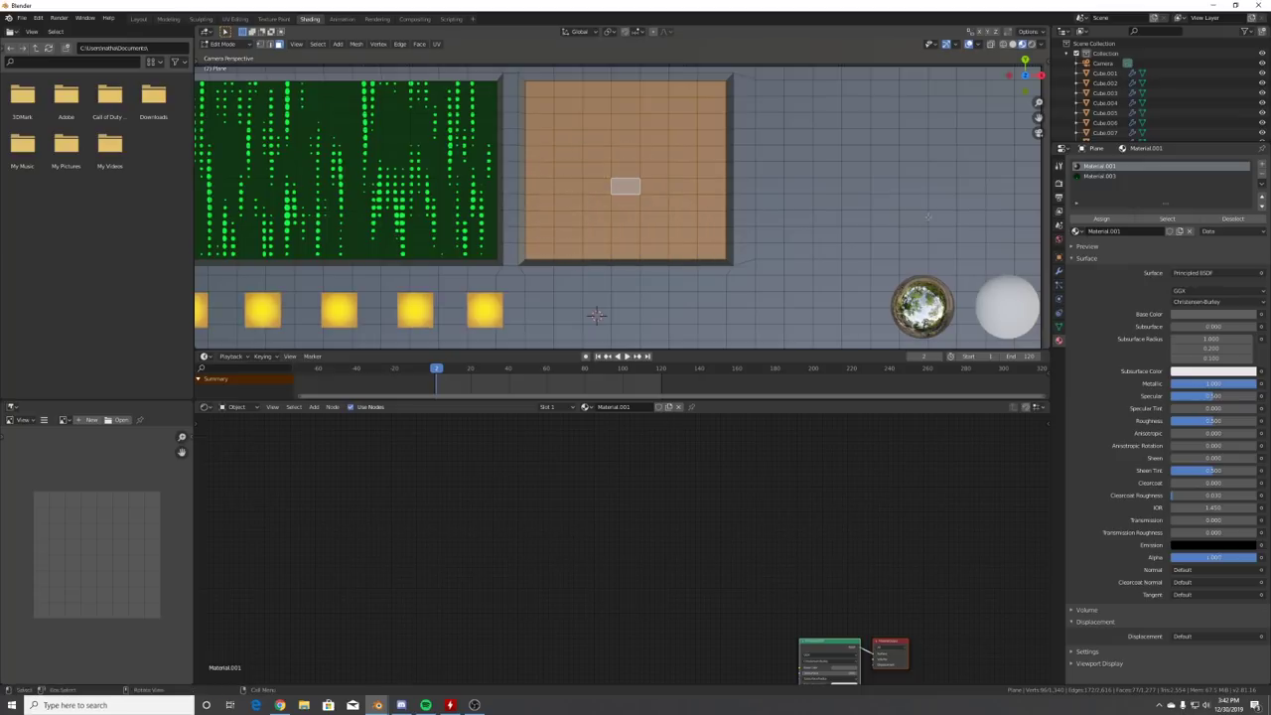
# - Add a new material slot with a new material, assign it to the selected screen faces, and return to Object Mode
pyautogui.click(1260, 166)
pyautogui.click(1132, 231)
pyautogui.click(1101, 220)
pyautogui.press('Tab')
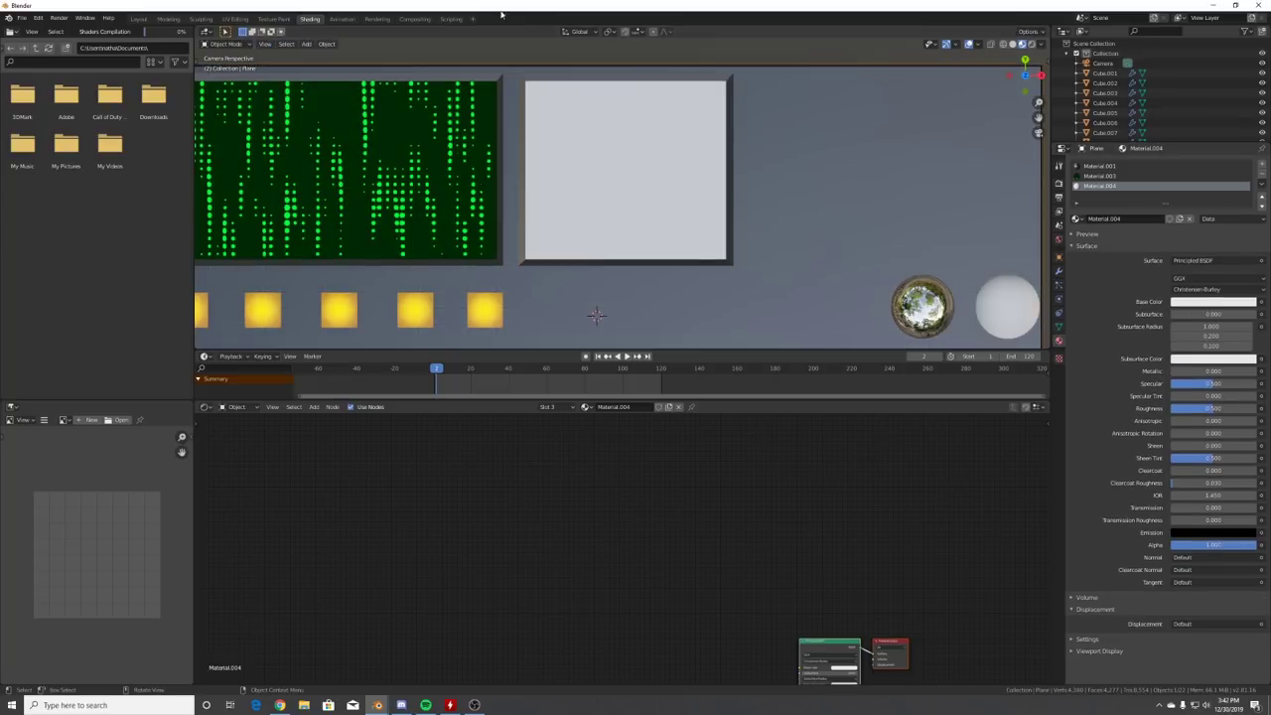
pyautogui.click(376, 18)
pyautogui.click(305, 20)
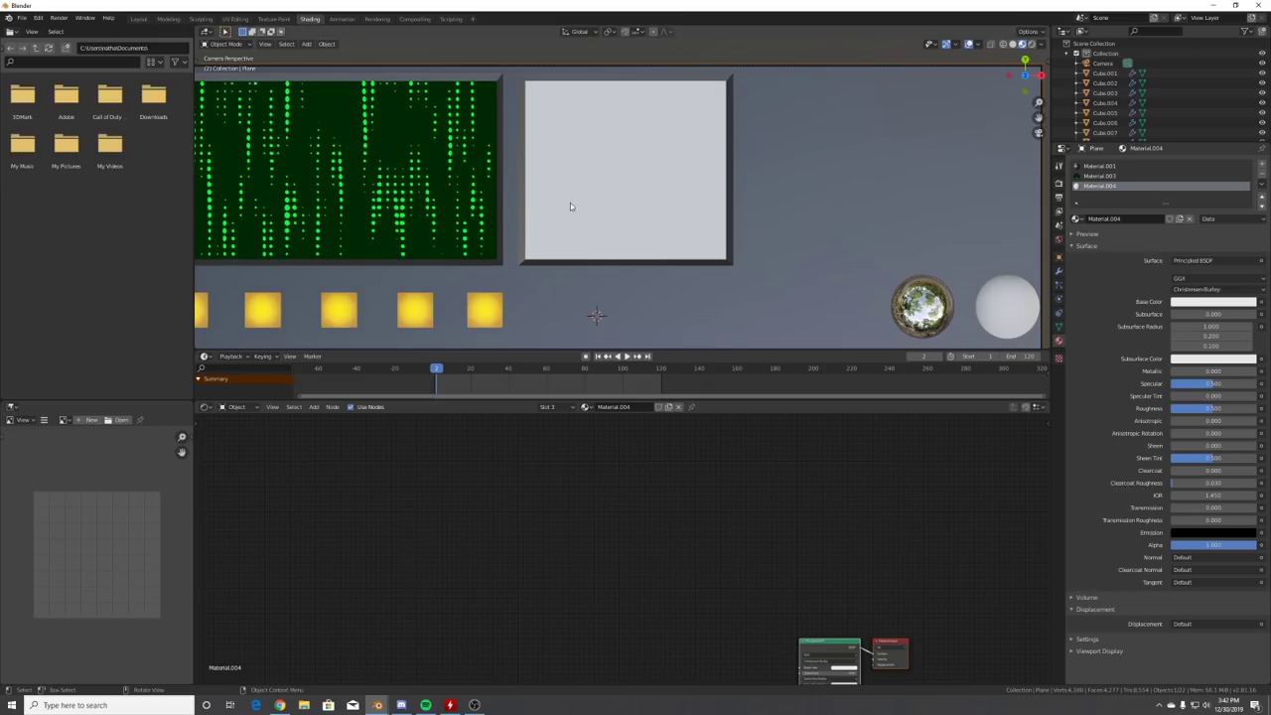
# - Replace the Principled BSDF of the new material with an Emission shader linked to the Material Output's Surface
pyautogui.moveTo(849, 606); pyautogui.dragTo(609, 520, button='middle')
pyautogui.click(609, 519)
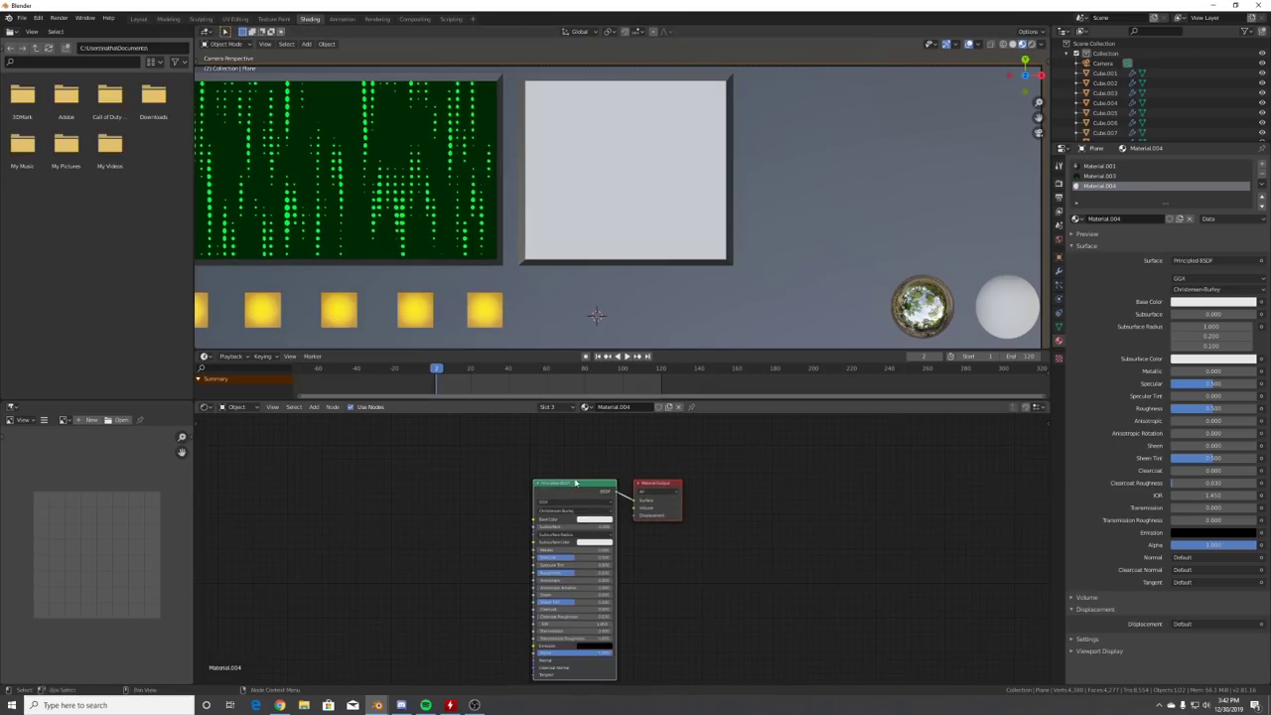
pyautogui.press('Delete')
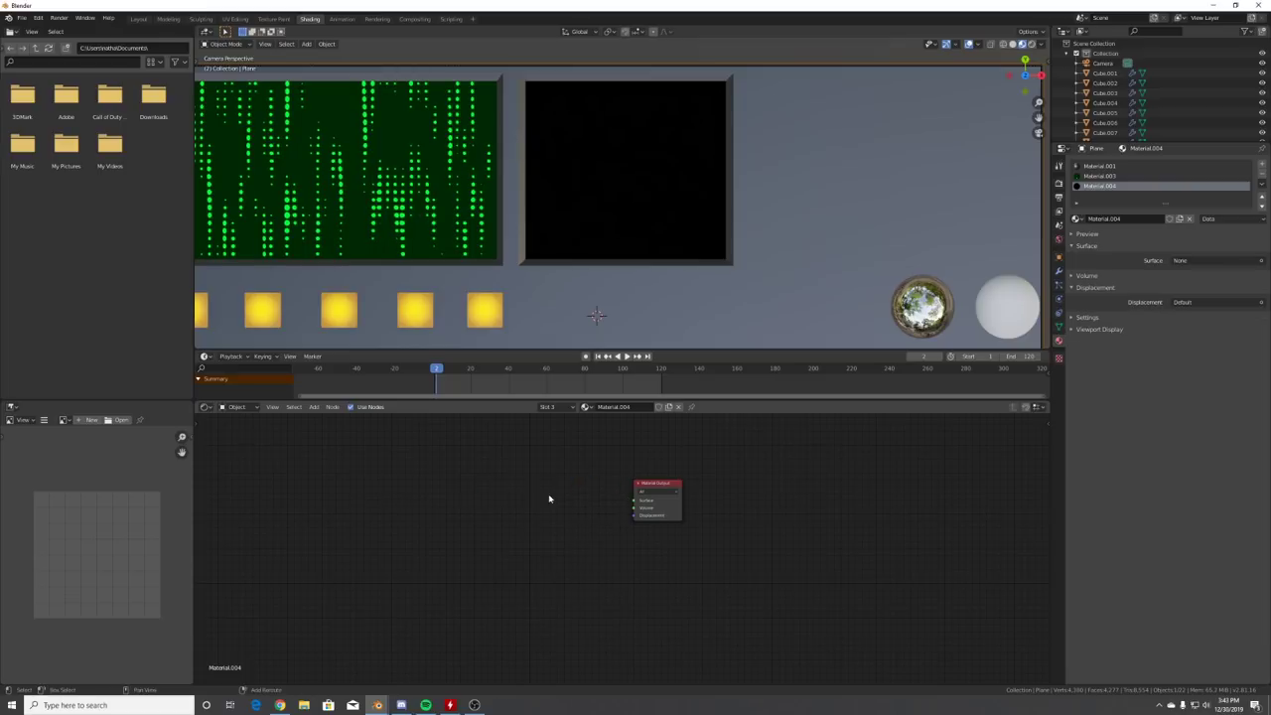
pyautogui.hotkey('shift', 'a')
pyautogui.click(550, 496)
pyautogui.write('Emi')
pyautogui.press('Return')
pyautogui.moveTo(600, 512); pyautogui.dragTo(635, 500)
# - Add a ColorRamp node and feed its Color into the Emission shader's Color
pyautogui.hotkey('shift', 'a')
pyautogui.click(536, 500)
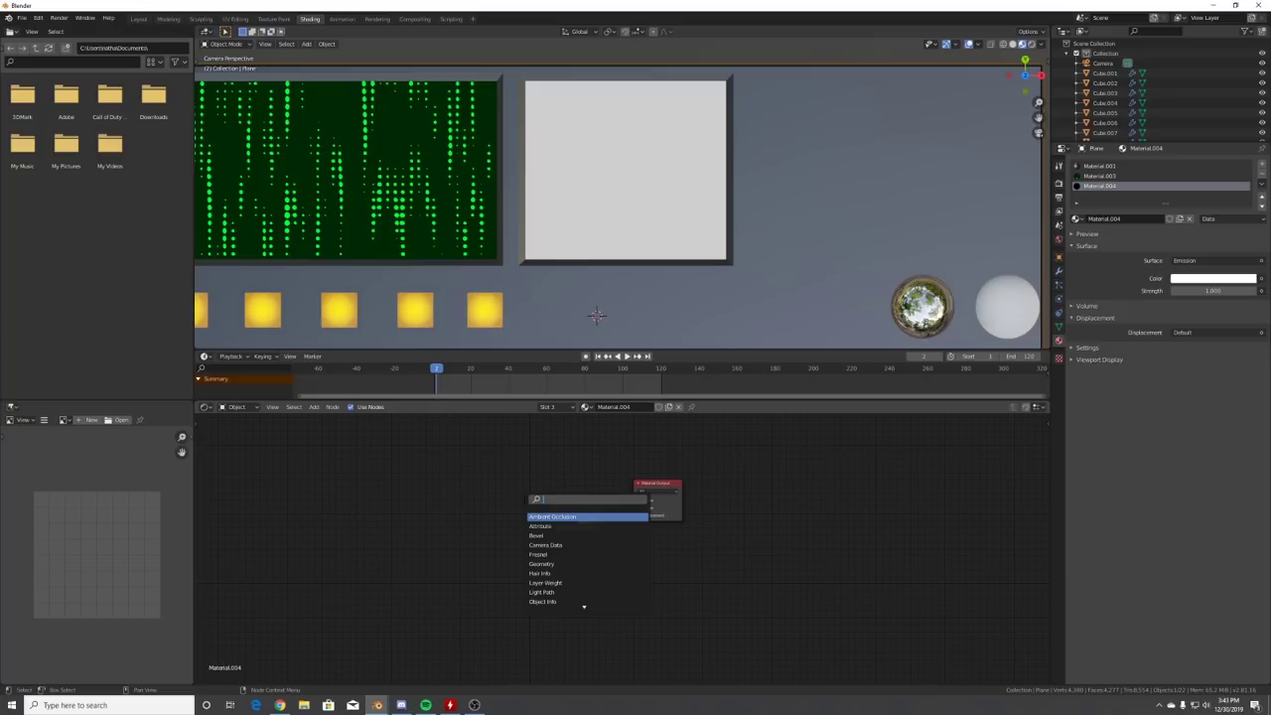
pyautogui.write('color')
pyautogui.click(616, 525)
pyautogui.click(559, 522)
pyautogui.moveTo(559, 522); pyautogui.dragTo(558, 523)
# - Add a Brick Texture before the ColorRamp, together with linked Mapping and Texture Coordinate nodes
pyautogui.moveTo(345, 518); pyautogui.dragTo(502, 514, button='middle')
pyautogui.hotkey('shift', 'a')
pyautogui.click(504, 513)
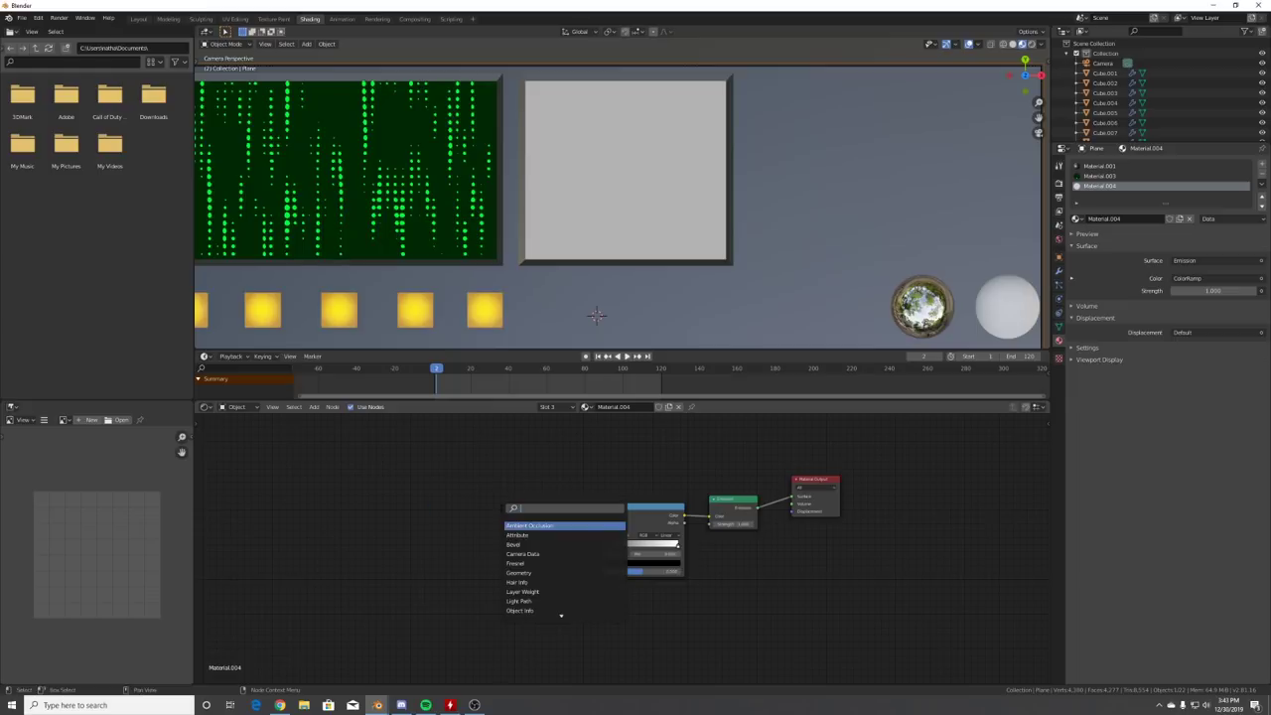
pyautogui.write('bri')
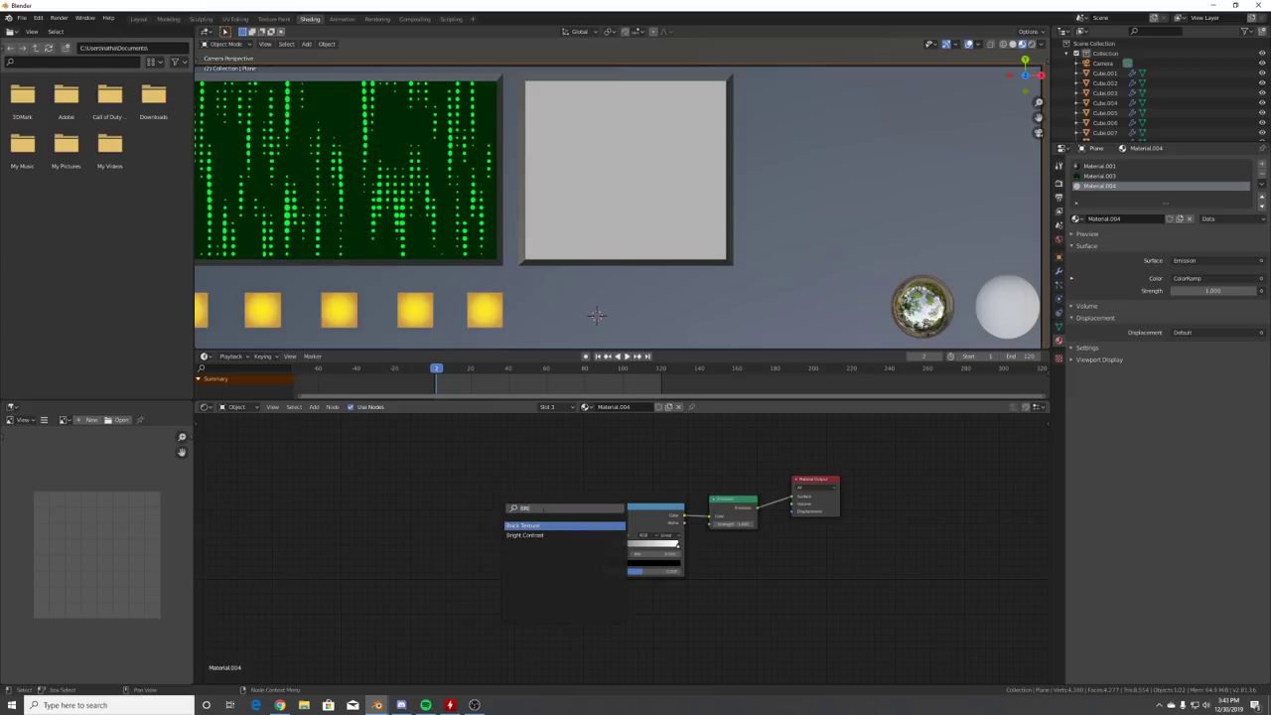
pyautogui.click(519, 526)
pyautogui.hotkey('ctrl', 't')
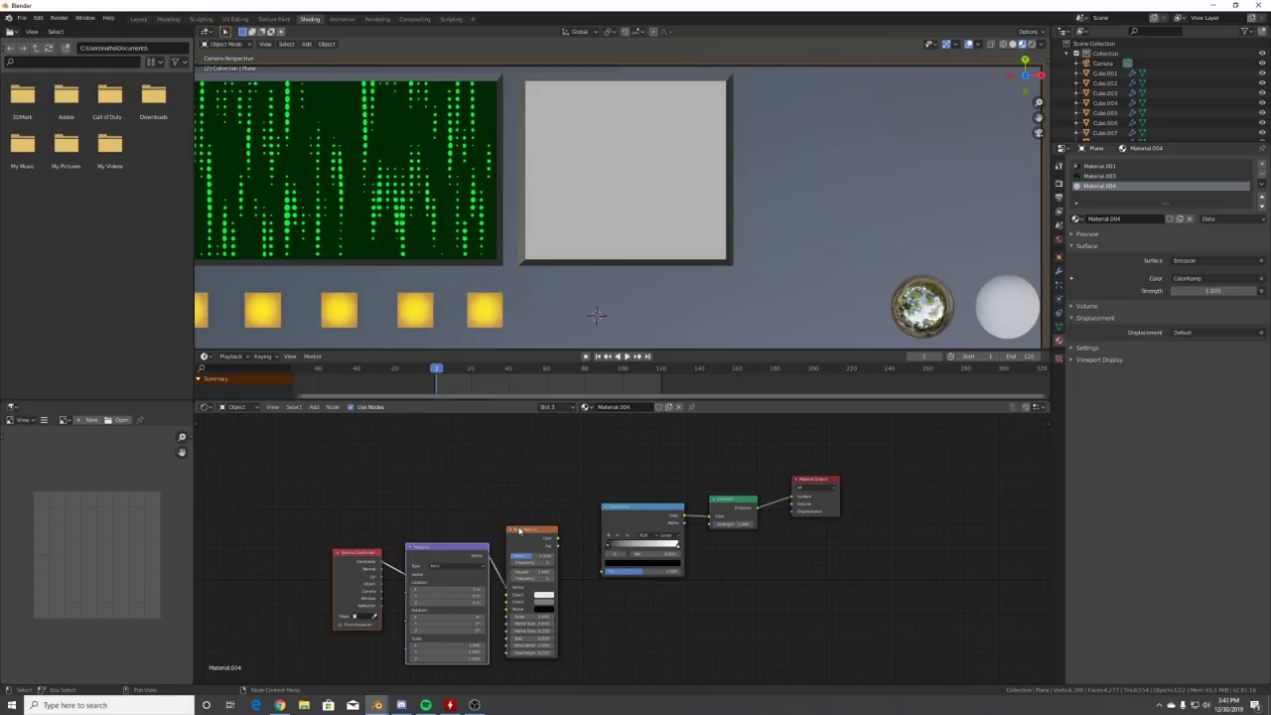
# - Drive the Mapping node with Object coordinates and link the Brick Texture's Color to the ColorRamp's Fac
pyautogui.scroll(3, 519, 529)
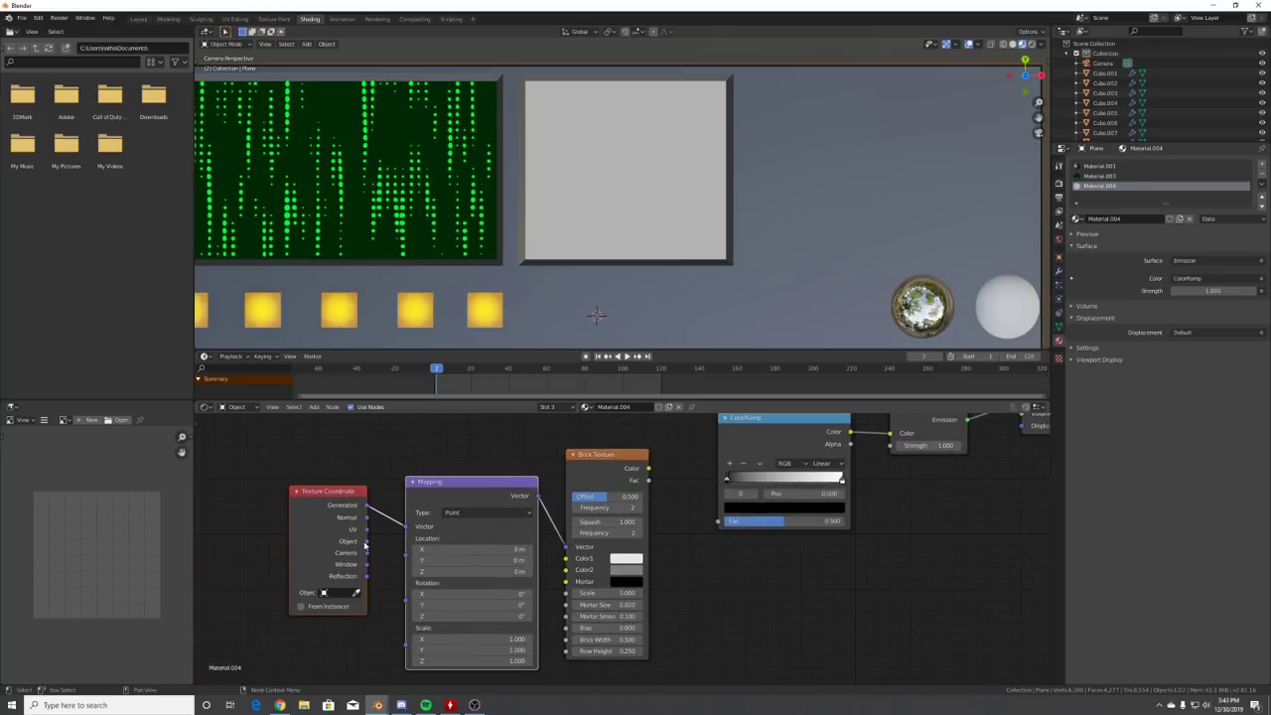
pyautogui.moveTo(648, 468); pyautogui.dragTo(662, 459)
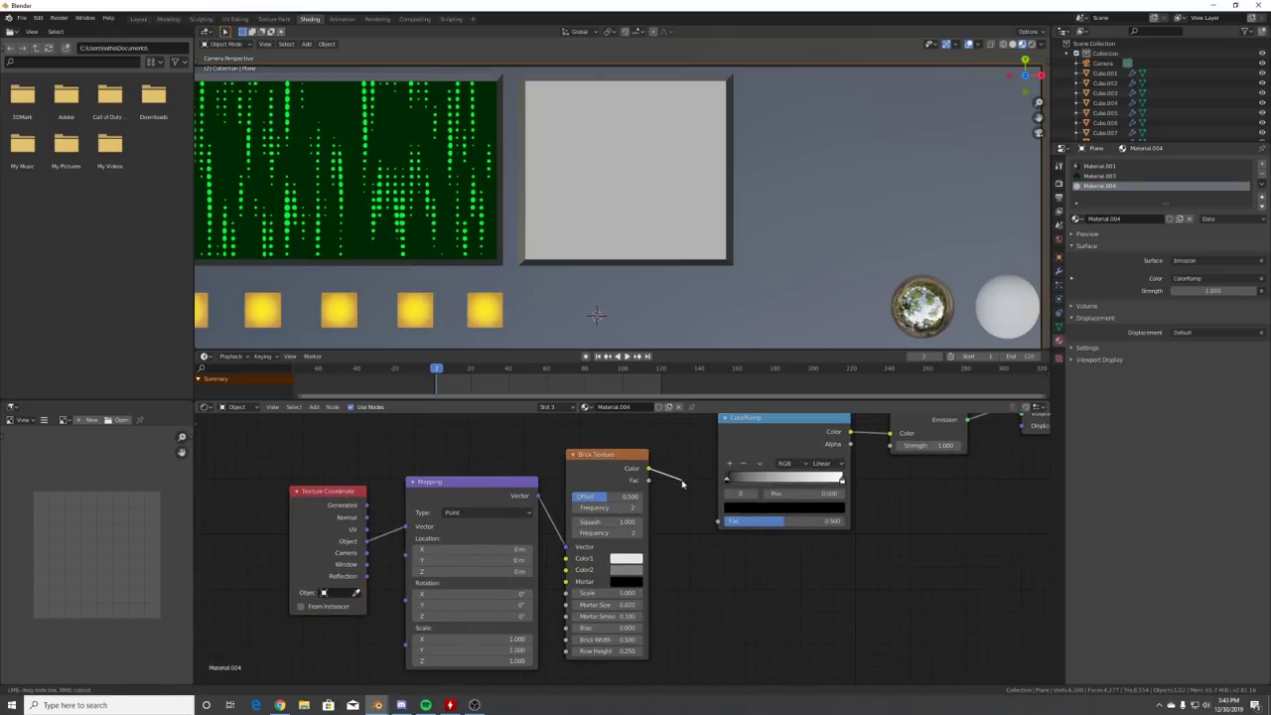
pyautogui.moveTo(720, 524); pyautogui.dragTo(719, 521)
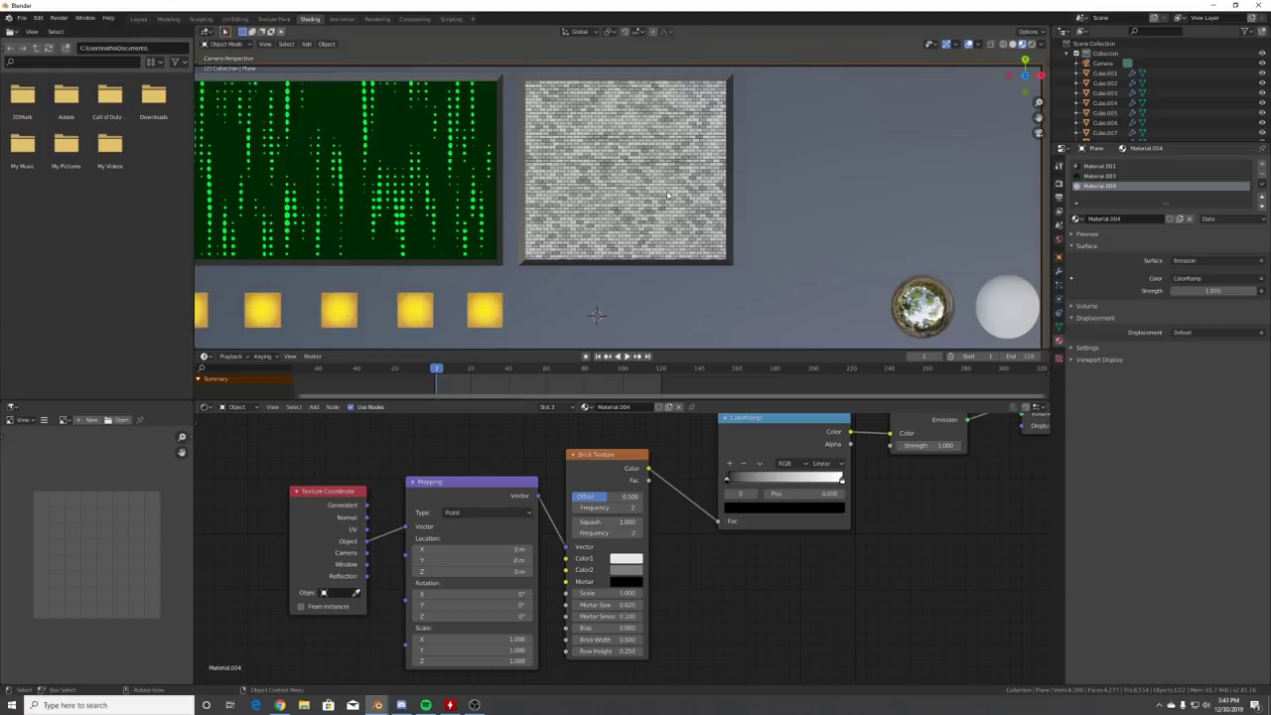
# - Set the Brick Texture's scale to 2.300, offset to 1.000 and row height to 0.5
pyautogui.scroll(4, 663, 152)
pyautogui.moveTo(608, 594)
pyautogui.mouseDown()
pyautogui.moveTo(526, 594)
pyautogui.moveTo(623, 594)
pyautogui.mouseUp()
pyautogui.moveTo(610, 503); pyautogui.dragTo(648, 502)
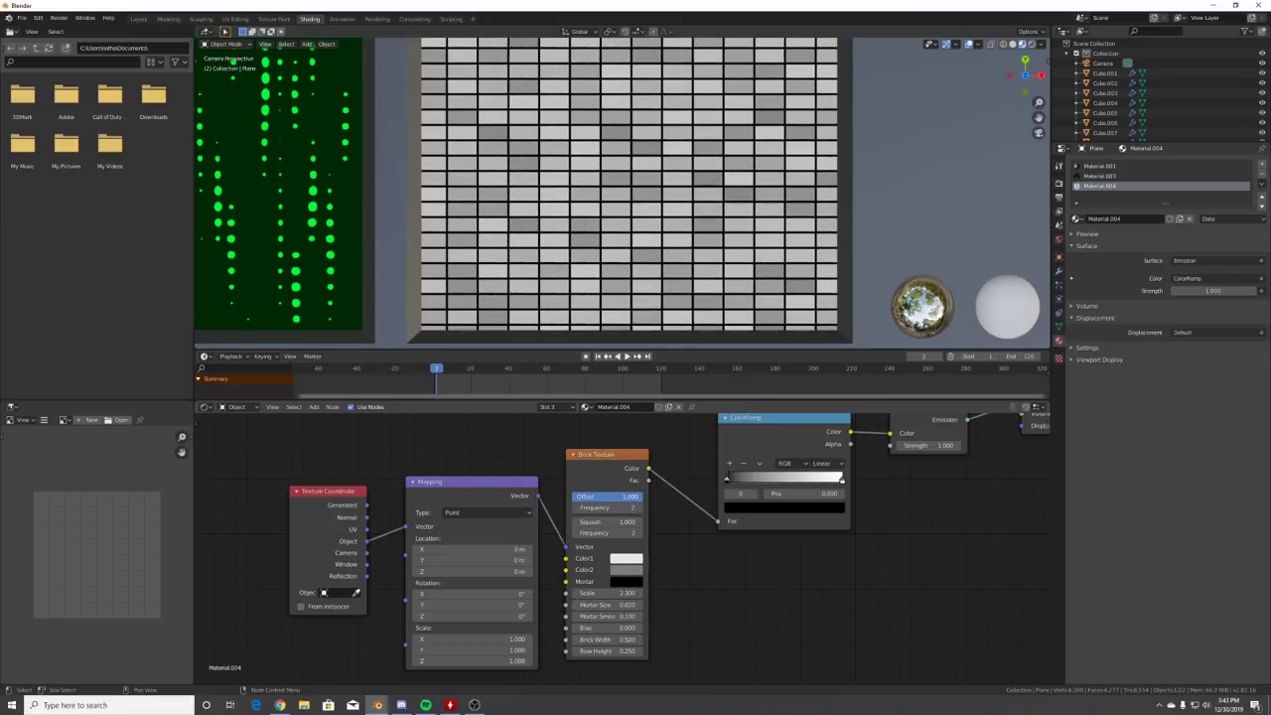
pyautogui.click(596, 652)
pyautogui.write('0.5')
pyautogui.press('Return')
pyautogui.scroll(-2, 714, 202)
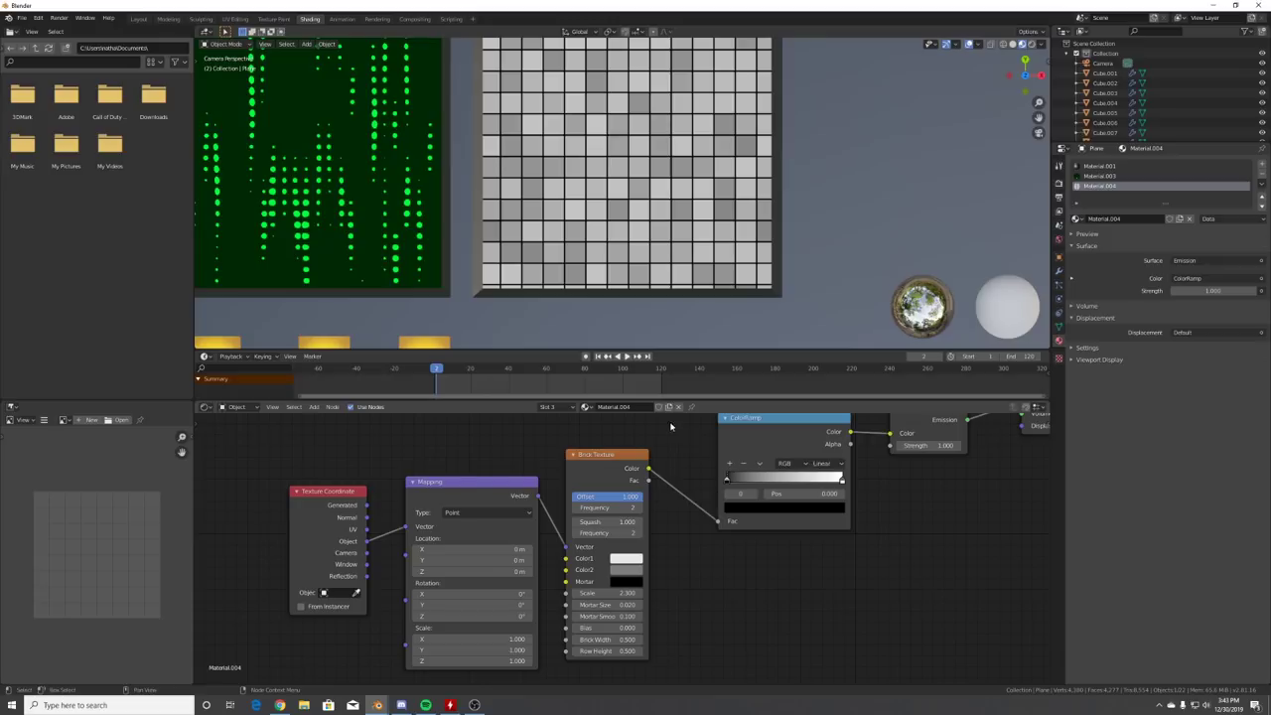
# - Color the ColorRamp's first stop bright green and its last stop orange with a hue of about 0.048
pyautogui.moveTo(784, 486); pyautogui.dragTo(667, 570, button='middle')
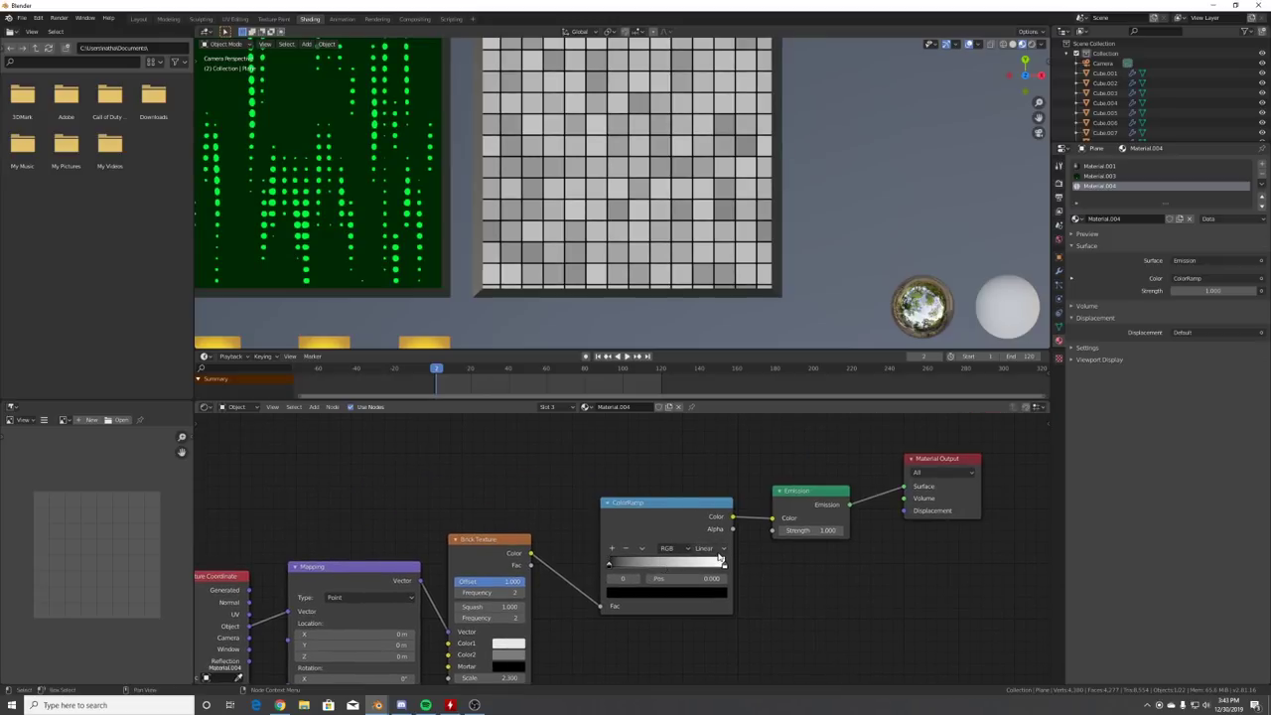
pyautogui.click(642, 595)
pyautogui.moveTo(701, 514); pyautogui.dragTo(701, 434)
pyautogui.click(617, 453)
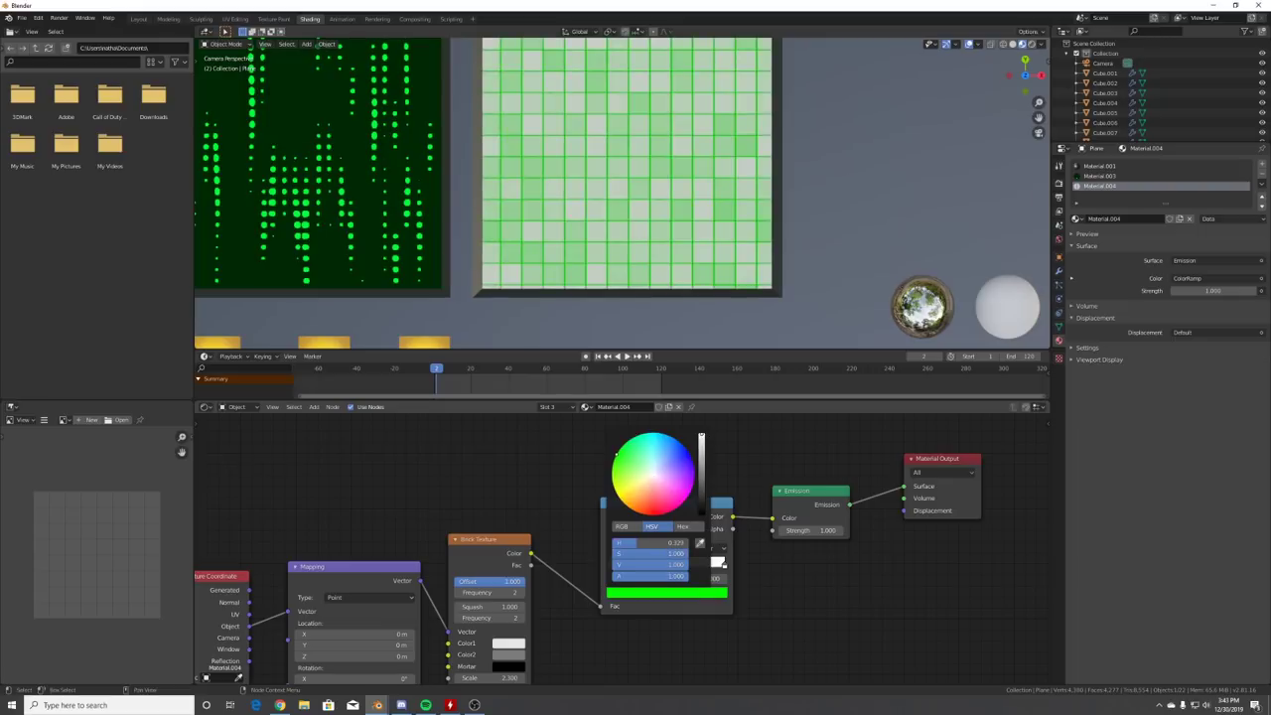
pyautogui.click(724, 568)
pyautogui.click(695, 594)
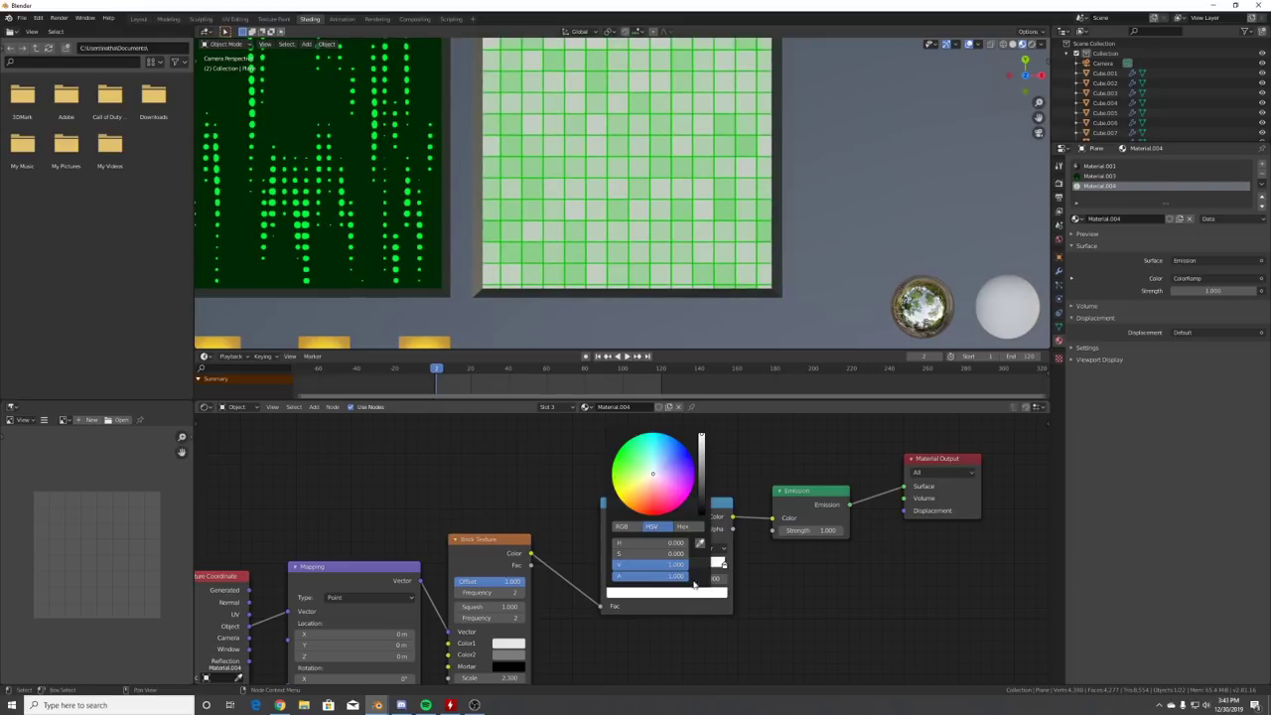
pyautogui.moveTo(633, 472); pyautogui.dragTo(641, 513)
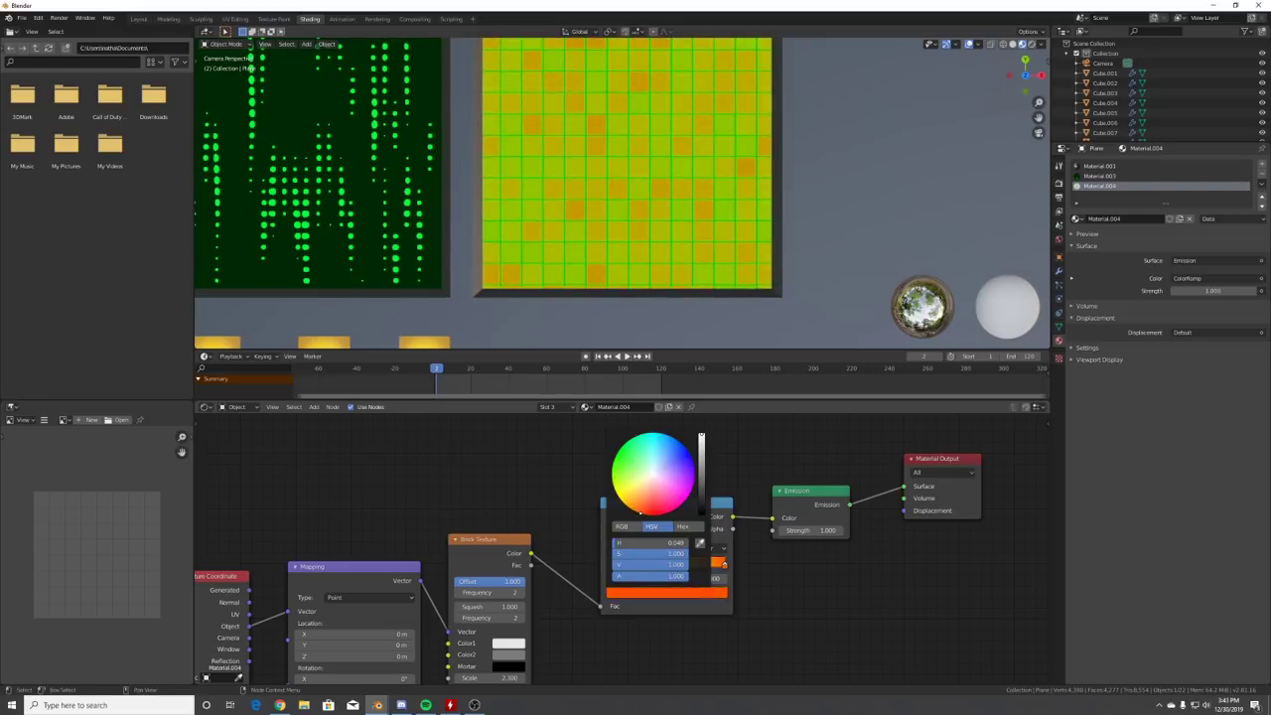
# - Shift the green stop toward the ramp's middle and add a black stop before it at position about 0.31
pyautogui.moveTo(610, 567); pyautogui.dragTo(635, 578)
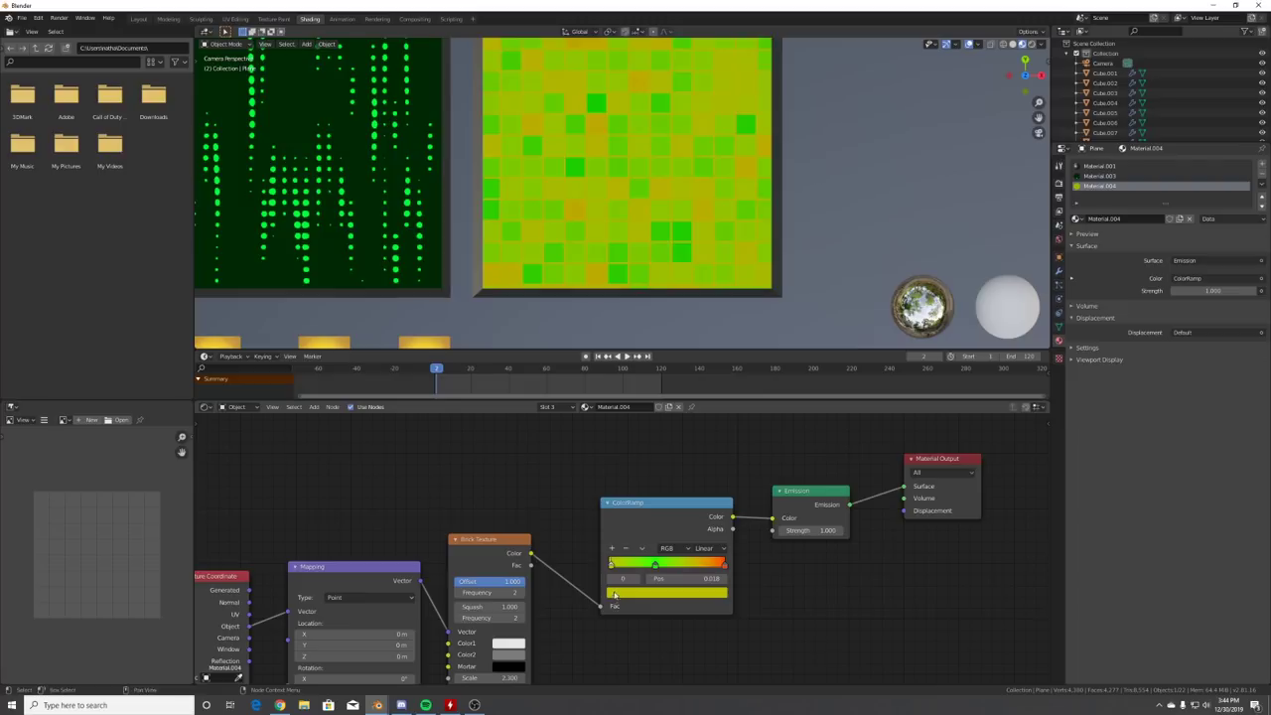
pyautogui.click(615, 593)
pyautogui.moveTo(700, 505); pyautogui.dragTo(699, 518)
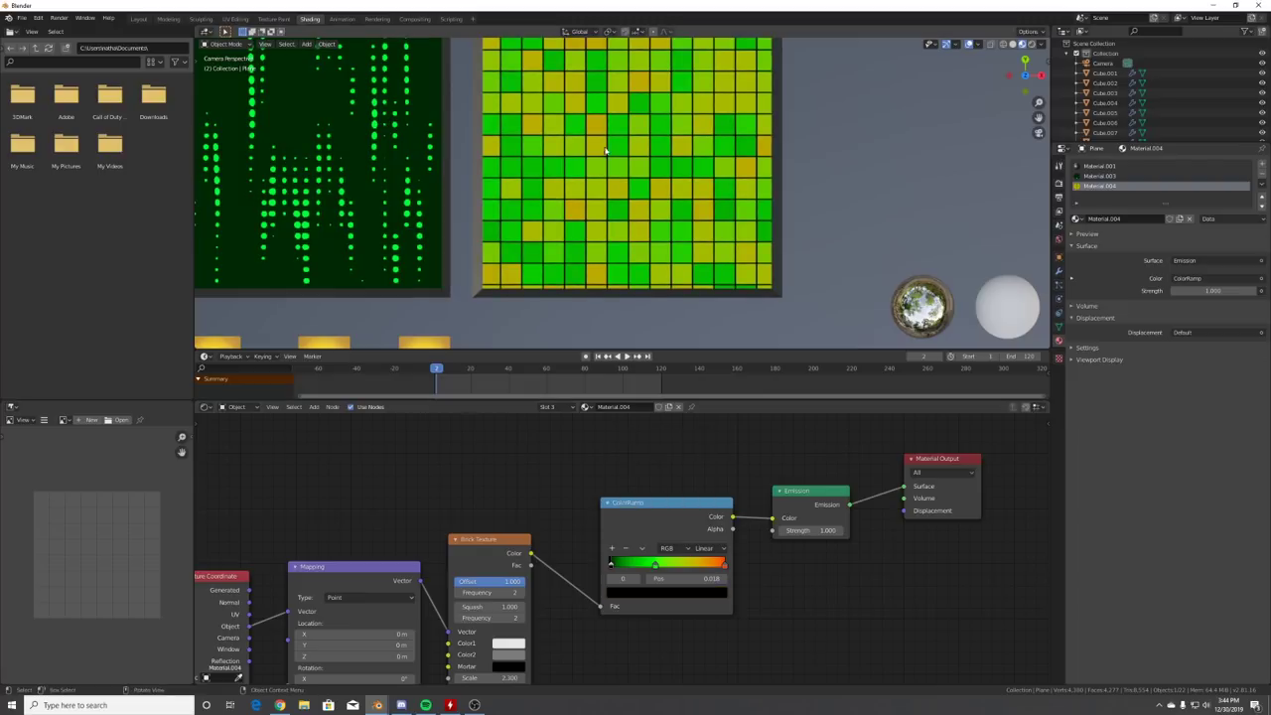
pyautogui.moveTo(609, 566); pyautogui.dragTo(646, 570)
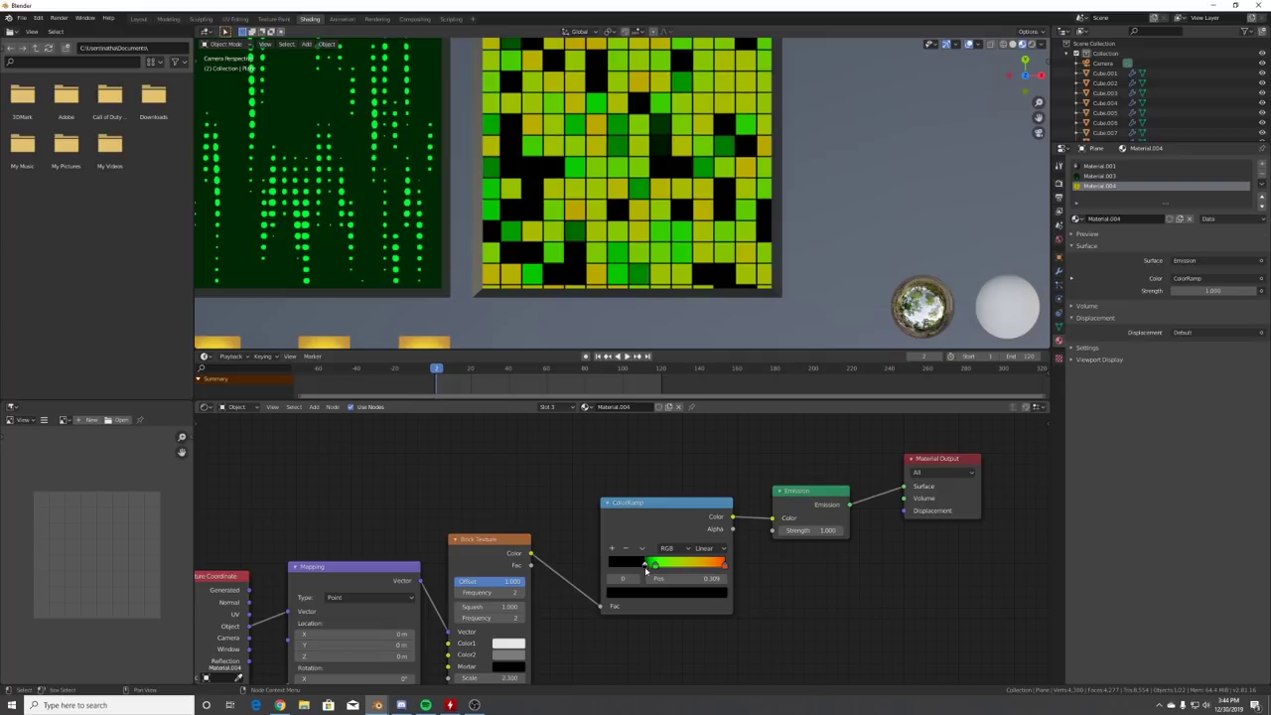
# - Set the ColorRamp's interpolation to Constant and move its orange stop to position about 0.605
pyautogui.click(707, 548)
pyautogui.click(719, 610)
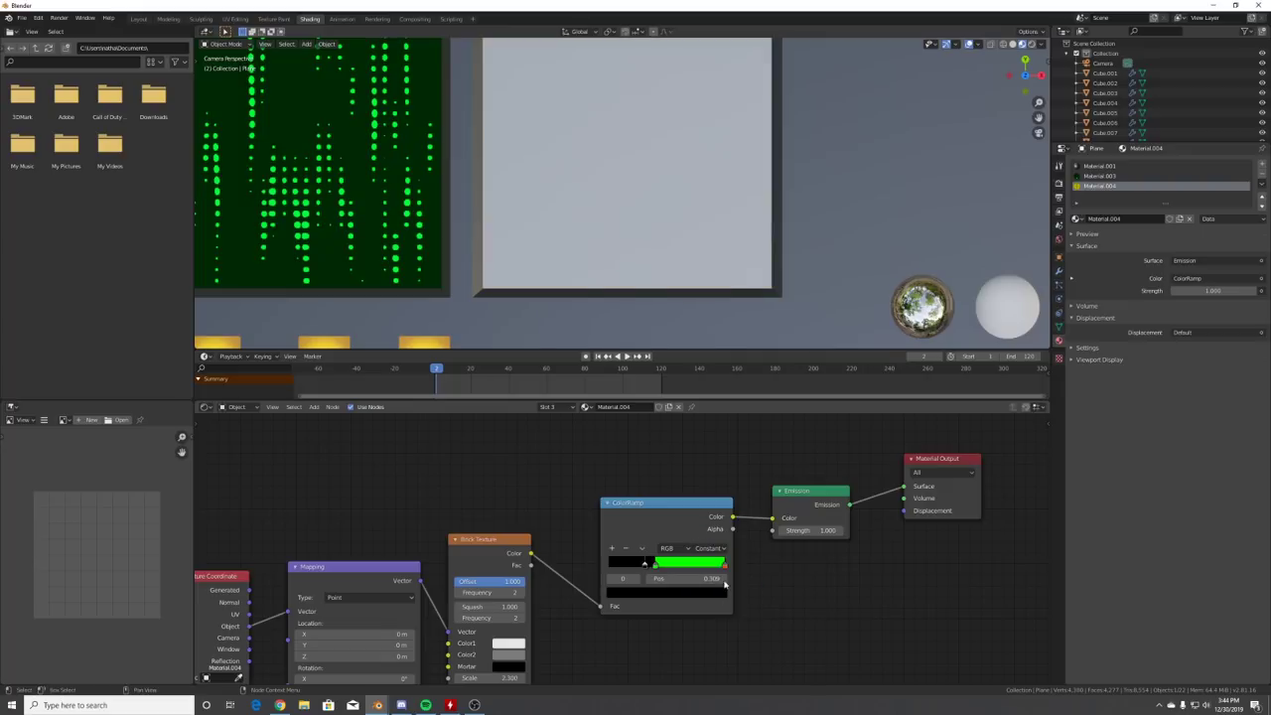
pyautogui.moveTo(725, 564); pyautogui.dragTo(678, 565)
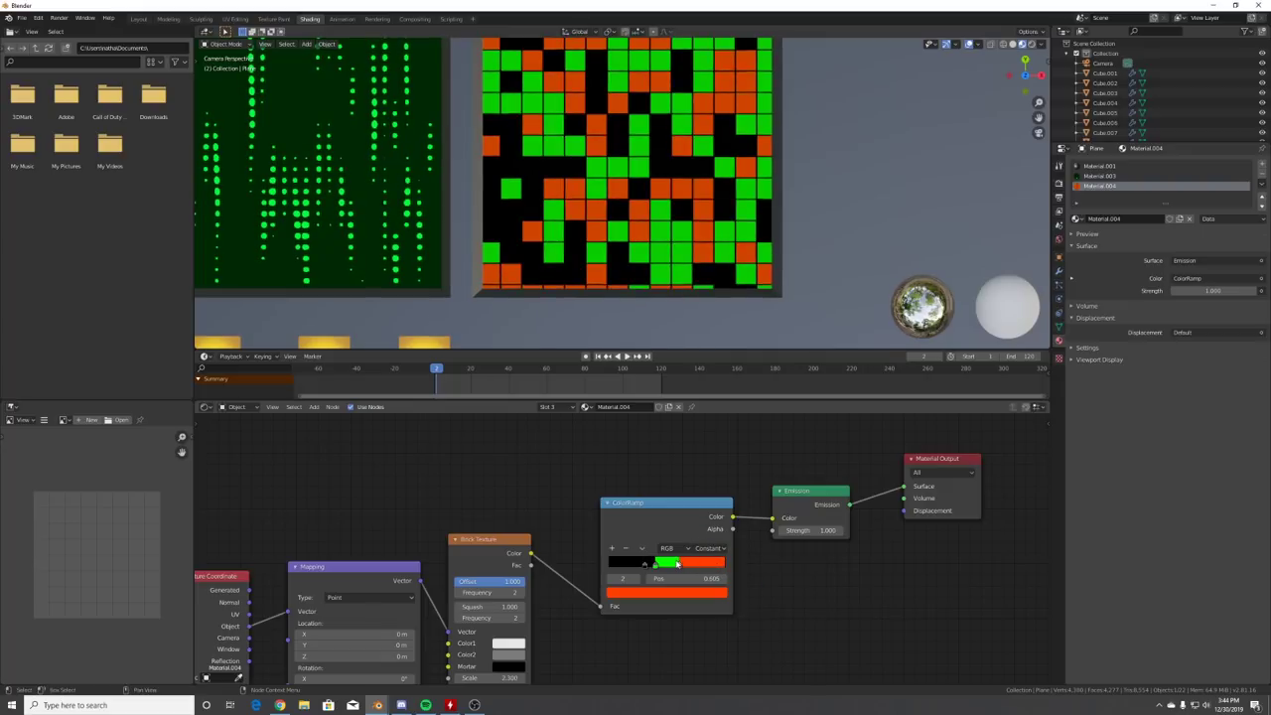
# - Set the Brick Texture's squash to 0.500, brick width to 0.900 and row height to 0.800
pyautogui.scroll(-2, 598, 291)
pyautogui.scroll(2, 598, 291)
pyautogui.moveTo(480, 607); pyautogui.dragTo(527, 424, button='middle')
pyautogui.scroll(4, 621, 558)
pyautogui.moveTo(505, 537); pyautogui.dragTo(528, 554)
pyautogui.moveTo(534, 475); pyautogui.dragTo(530, 560, button='middle')
pyautogui.moveTo(533, 463); pyautogui.dragTo(498, 464)
pyautogui.scroll(-3, 700, 190)
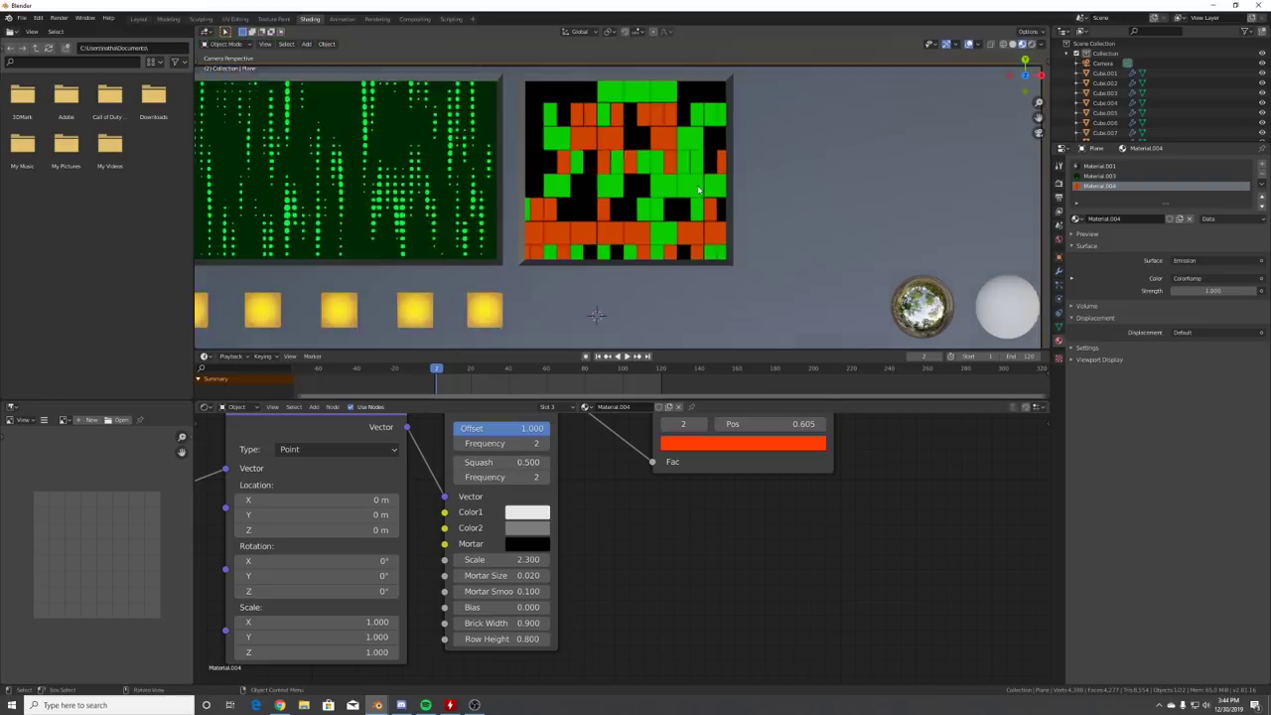
# - Move the ColorRamp's green stop to position about 0.173 and keyframe that position at frame 1
pyautogui.moveTo(715, 504); pyautogui.dragTo(579, 599, button='middle')
pyautogui.moveTo(623, 506)
pyautogui.mouseDown()
pyautogui.moveTo(649, 505)
pyautogui.moveTo(601, 503)
pyautogui.mouseUp()
pyautogui.moveTo(551, 505)
pyautogui.mouseDown()
pyautogui.moveTo(647, 503)
pyautogui.moveTo(554, 502)
pyautogui.mouseUp()
pyautogui.click(599, 357)
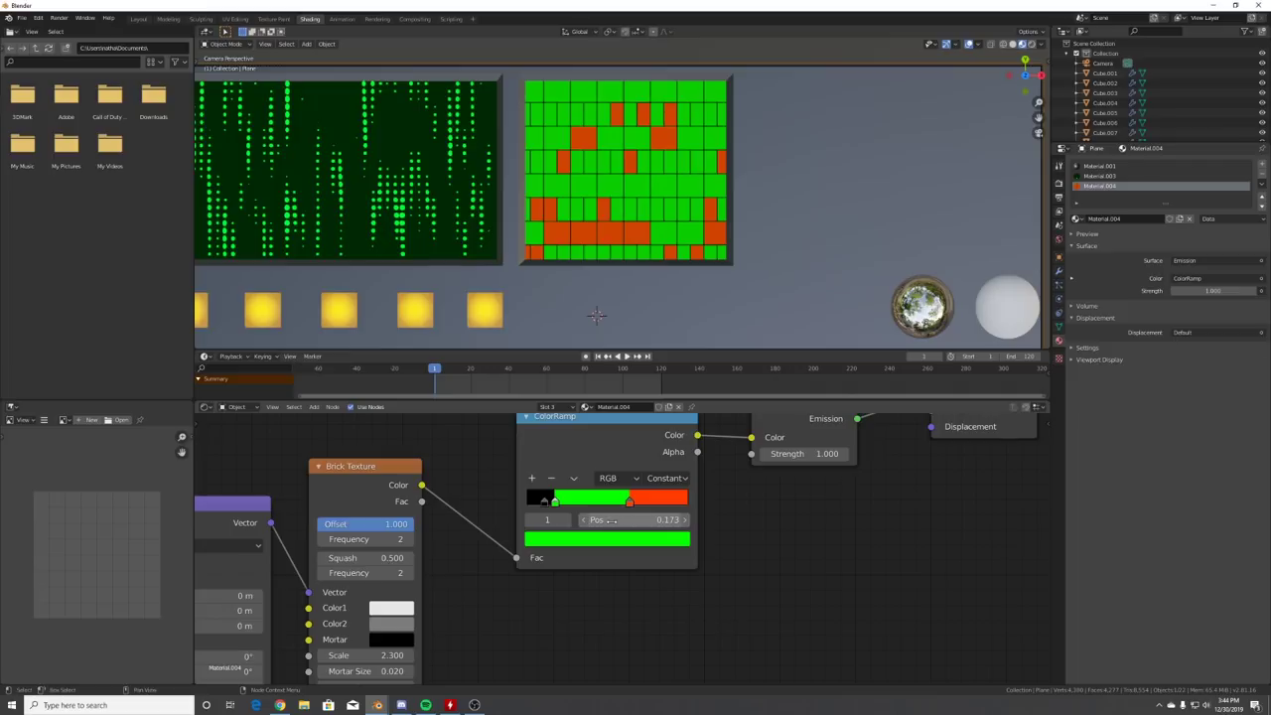
pyautogui.rightClick(608, 520)
pyautogui.click(601, 521)
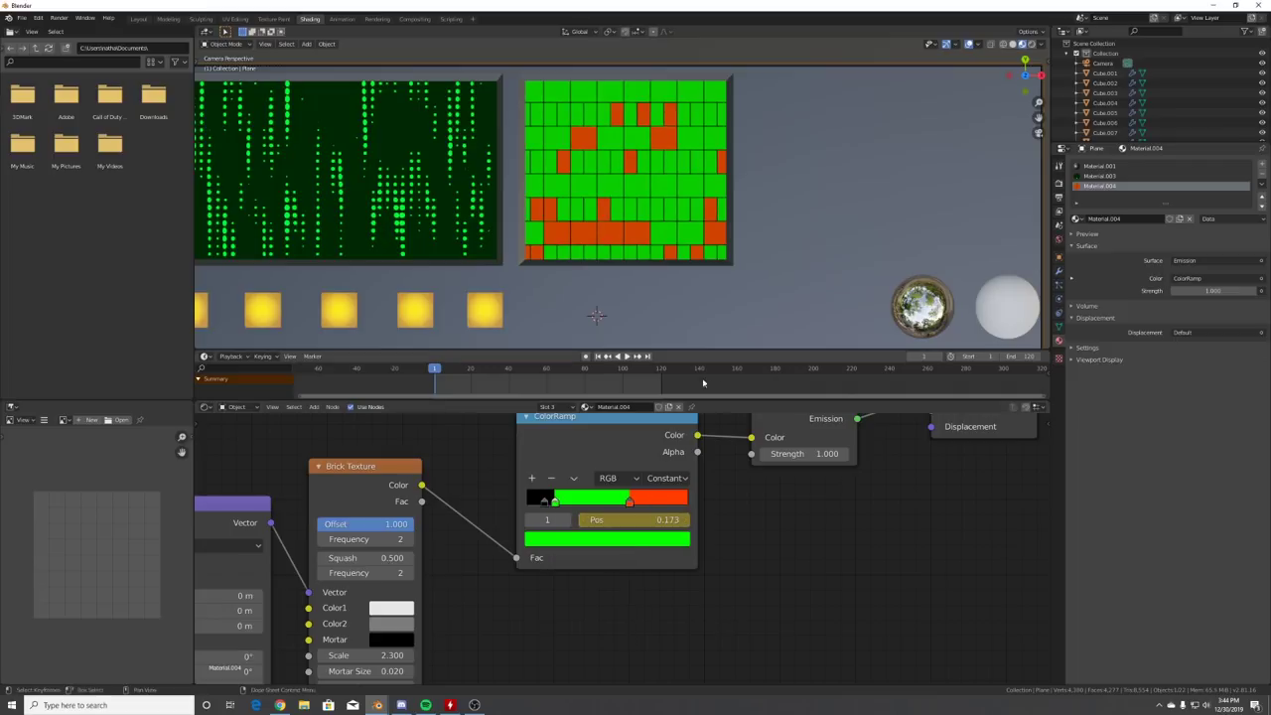
# - Keyframe the green stop's position again at the animation's last frame, 120
pyautogui.moveTo(626, 434); pyautogui.dragTo(621, 458, button='middle')
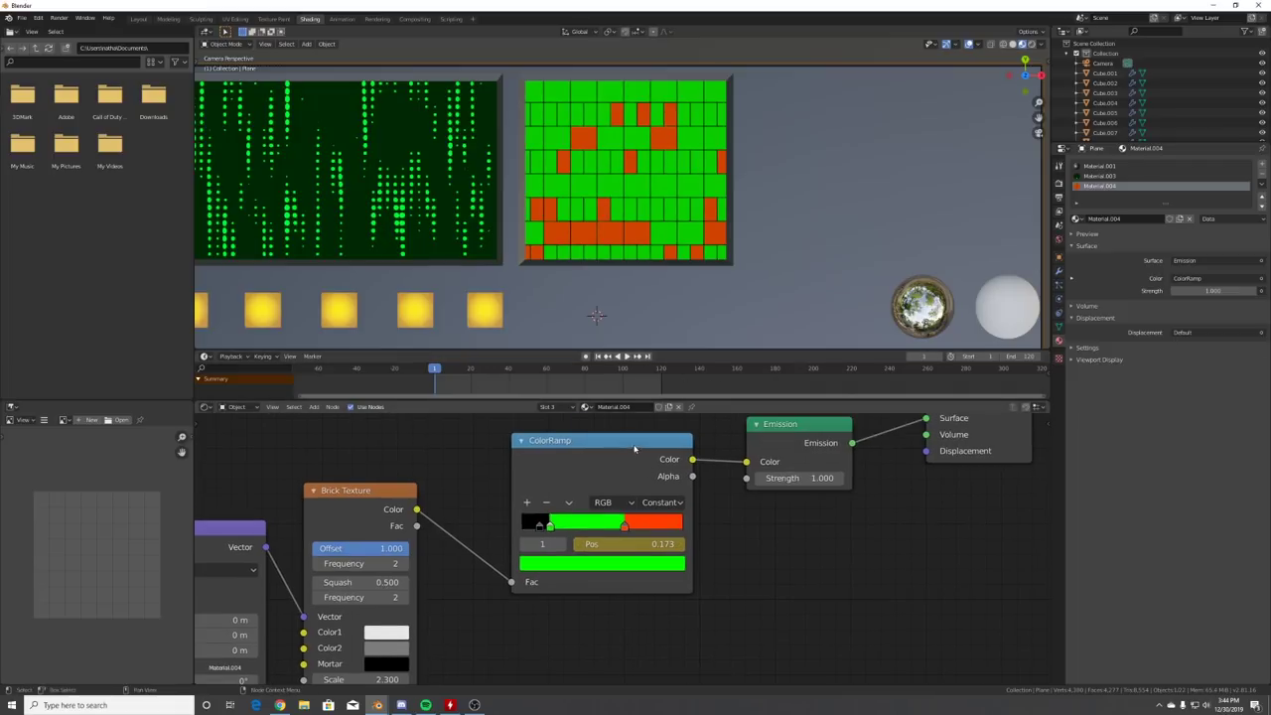
pyautogui.click(647, 357)
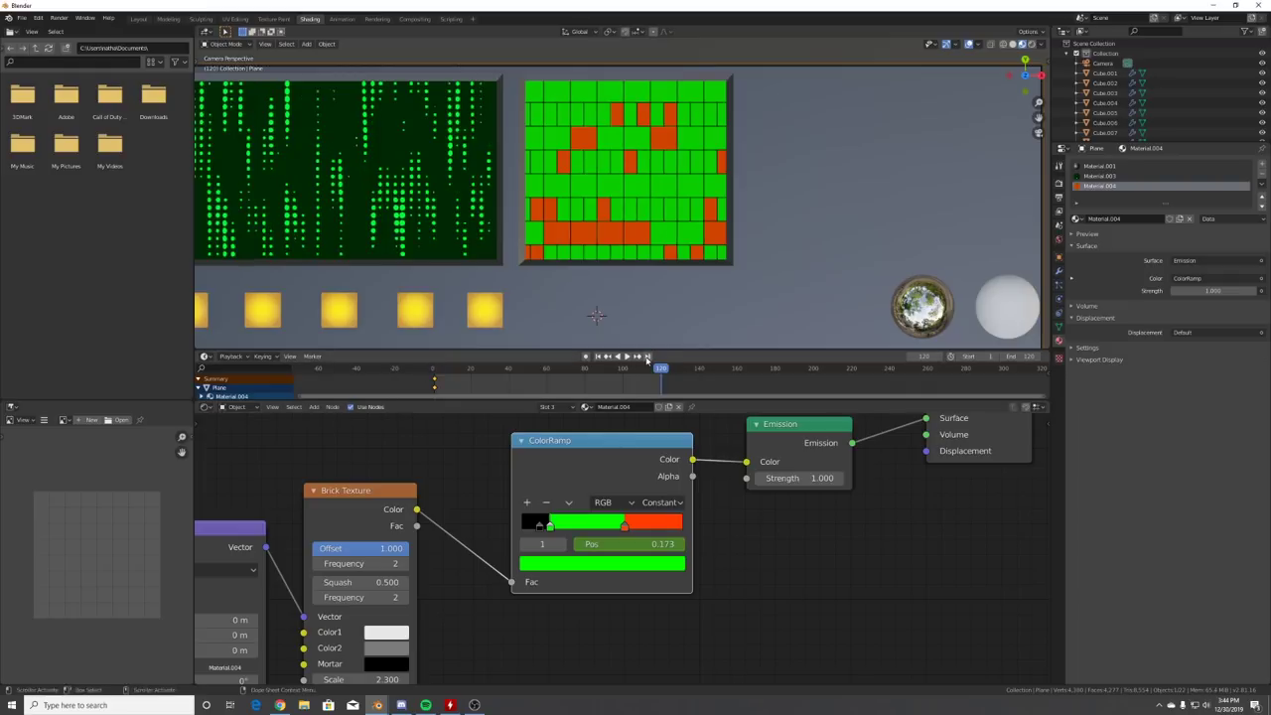
pyautogui.rightClick(596, 544)
pyautogui.click(599, 546)
# - At frame 60, move the green stop to position about 0.591 and keyframe it
pyautogui.click(548, 369)
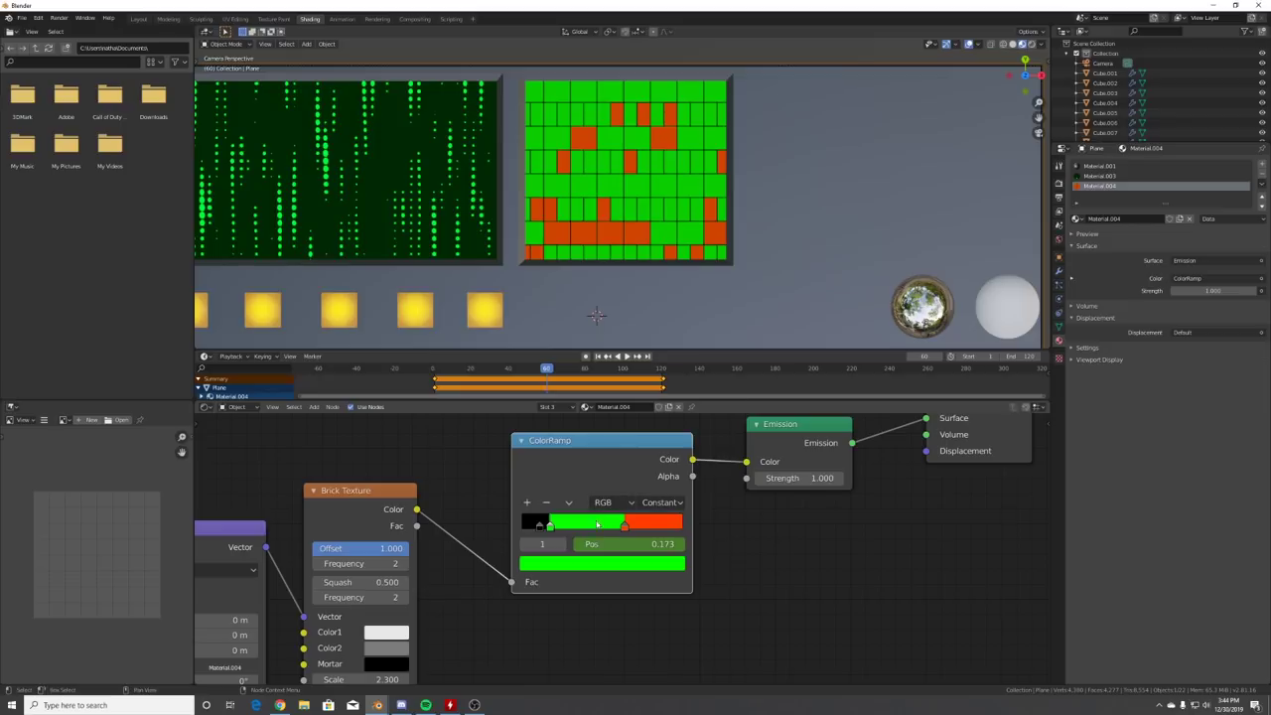
pyautogui.moveTo(549, 526); pyautogui.dragTo(613, 529)
pyautogui.rightClick(597, 544)
pyautogui.click(600, 547)
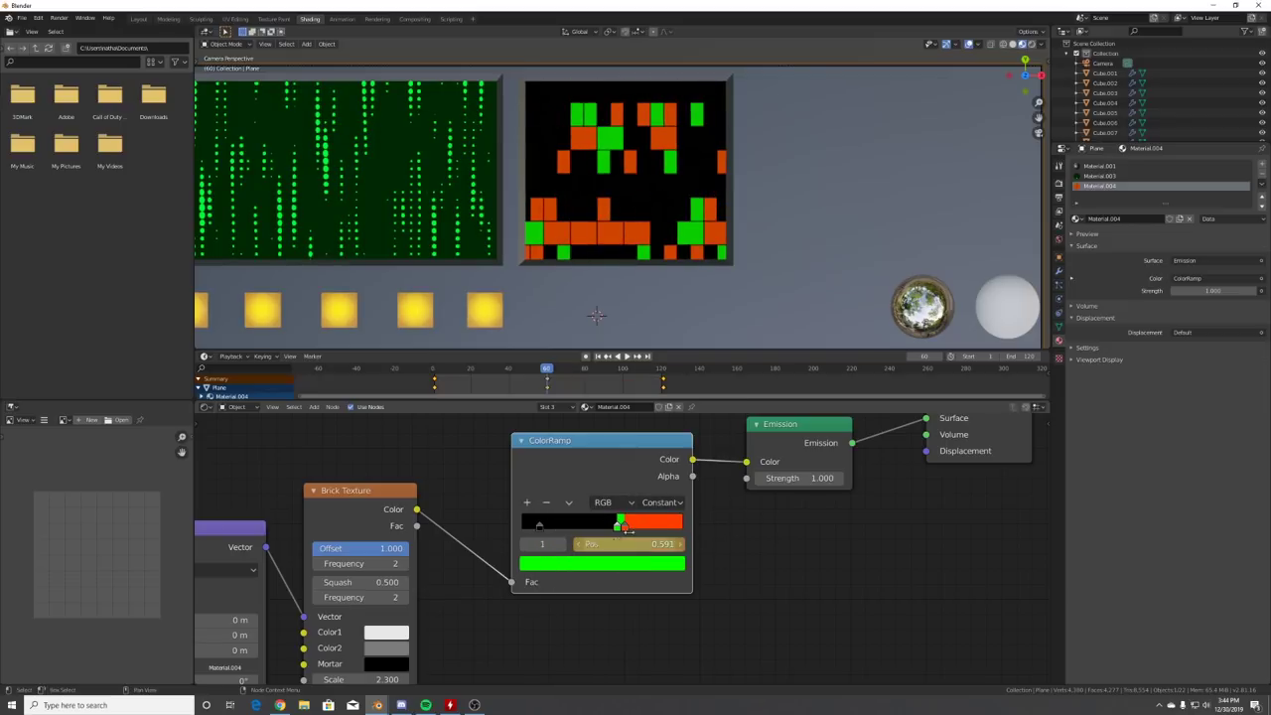
# - Play the animation in camera view and examine how the block screen changes
pyautogui.click(627, 355)
pyautogui.press('KP_0')
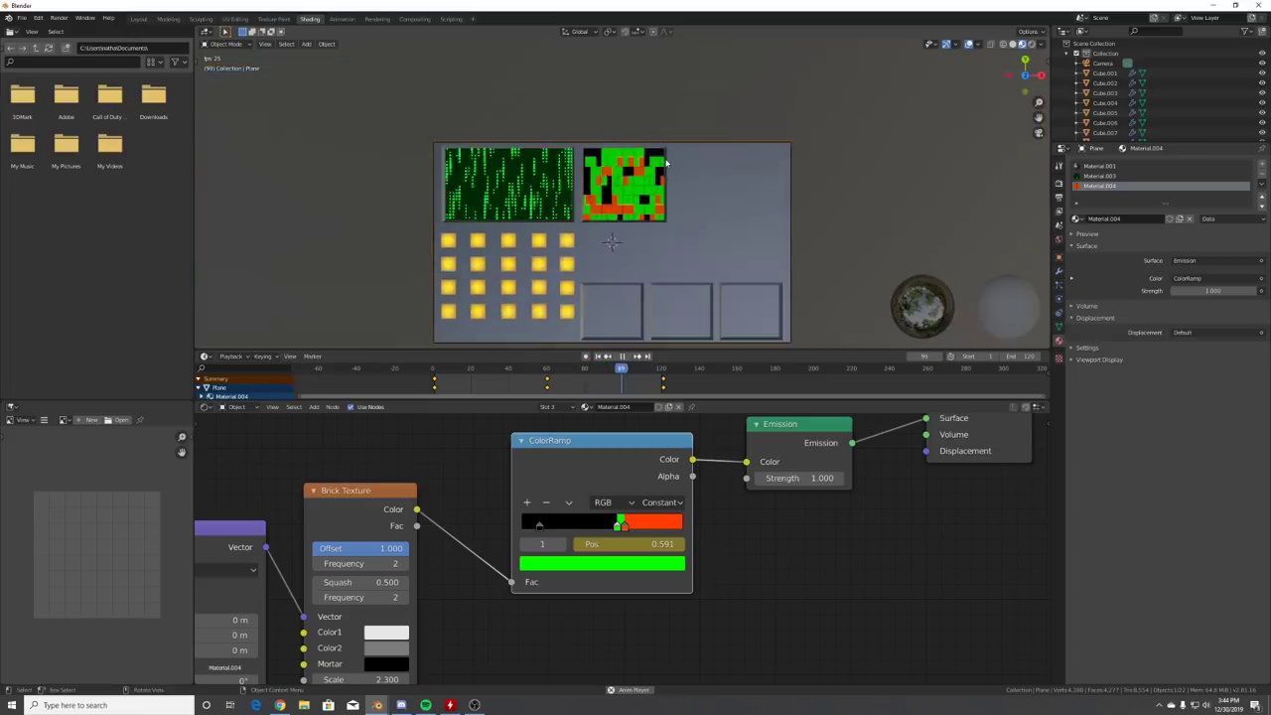
pyautogui.scroll(3, 666, 162)
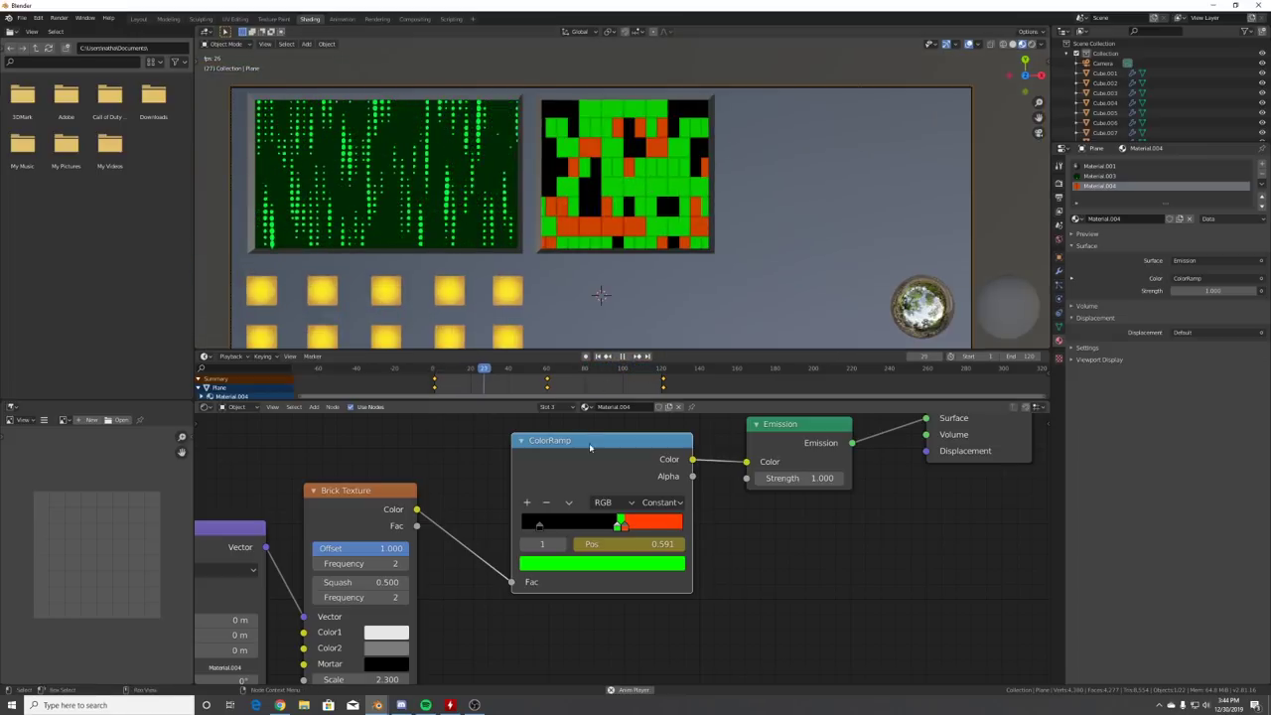
pyautogui.moveTo(586, 440); pyautogui.dragTo(664, 361, button='middle')
pyautogui.scroll(2, 637, 179)
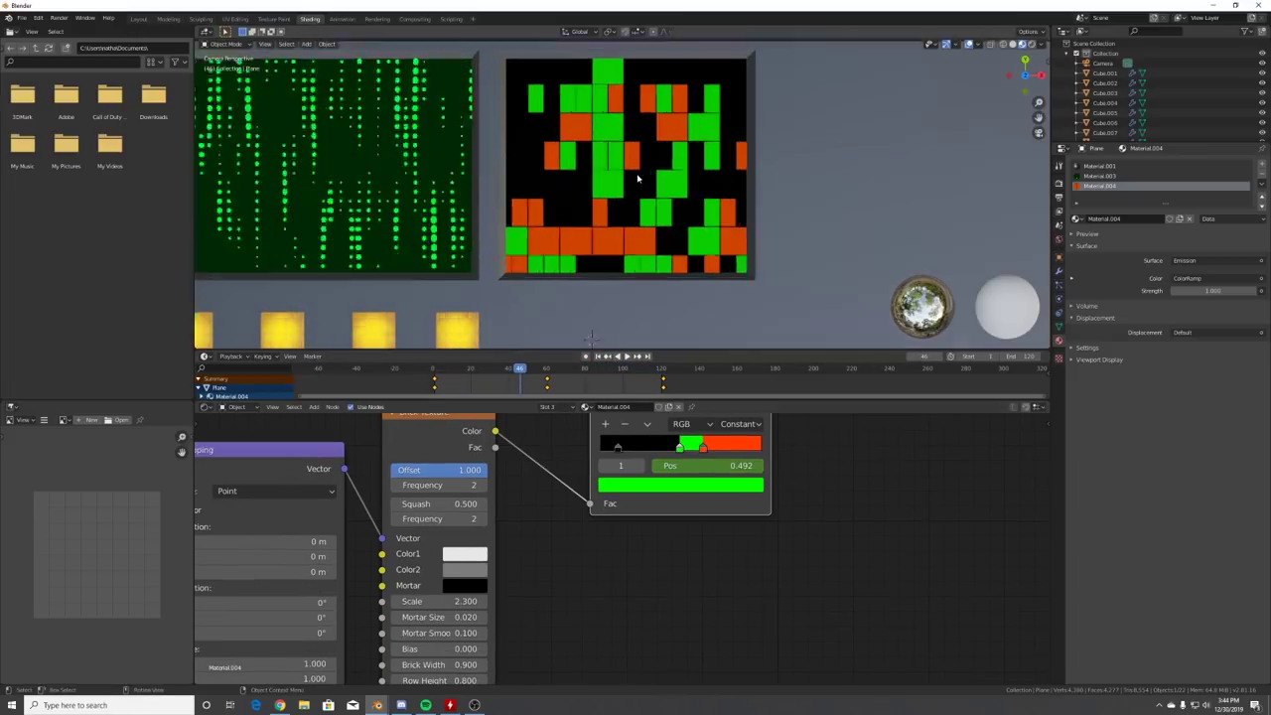
# - Set the Brick Texture's mortar size to 0.090
pyautogui.scroll(2, 638, 178)
pyautogui.moveTo(530, 518); pyautogui.dragTo(556, 479, button='middle')
pyautogui.moveTo(478, 577); pyautogui.dragTo(499, 577)
pyautogui.click(510, 577)
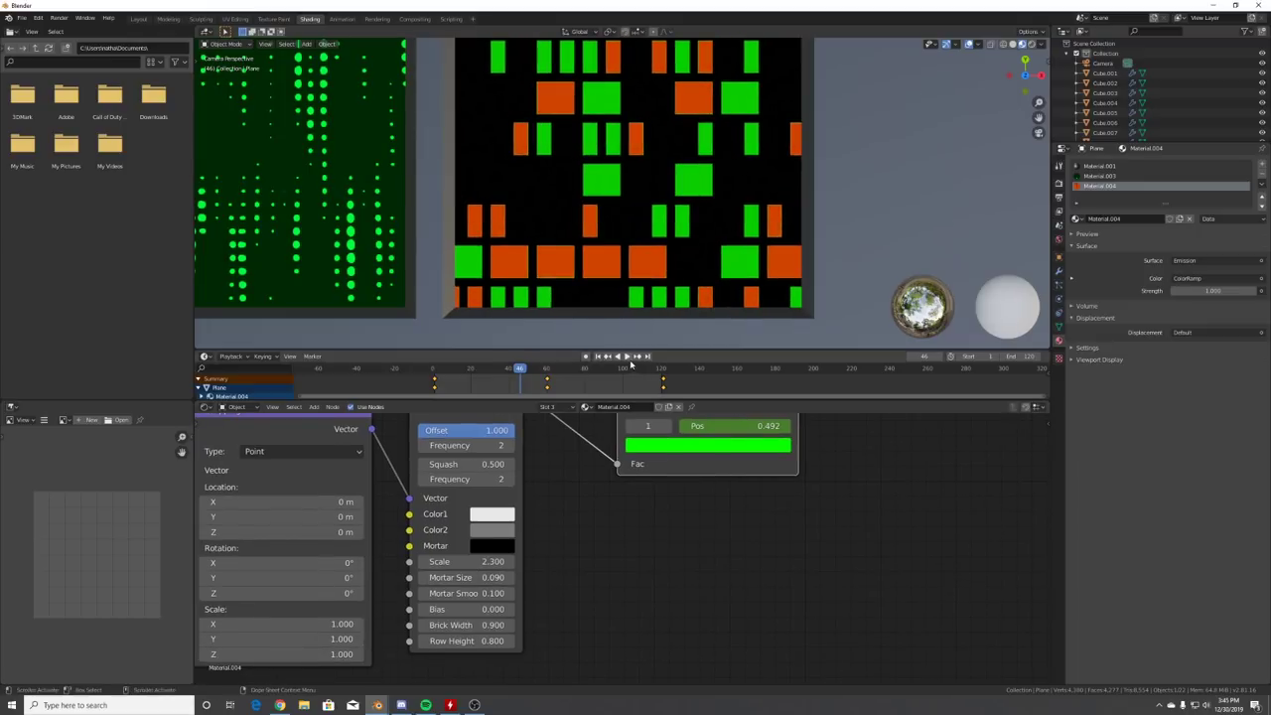
# - Play the animation again to check the spaced-out blocks, then stop it and view the whole panel
pyautogui.click(627, 357)
pyautogui.scroll(-2, 703, 227)
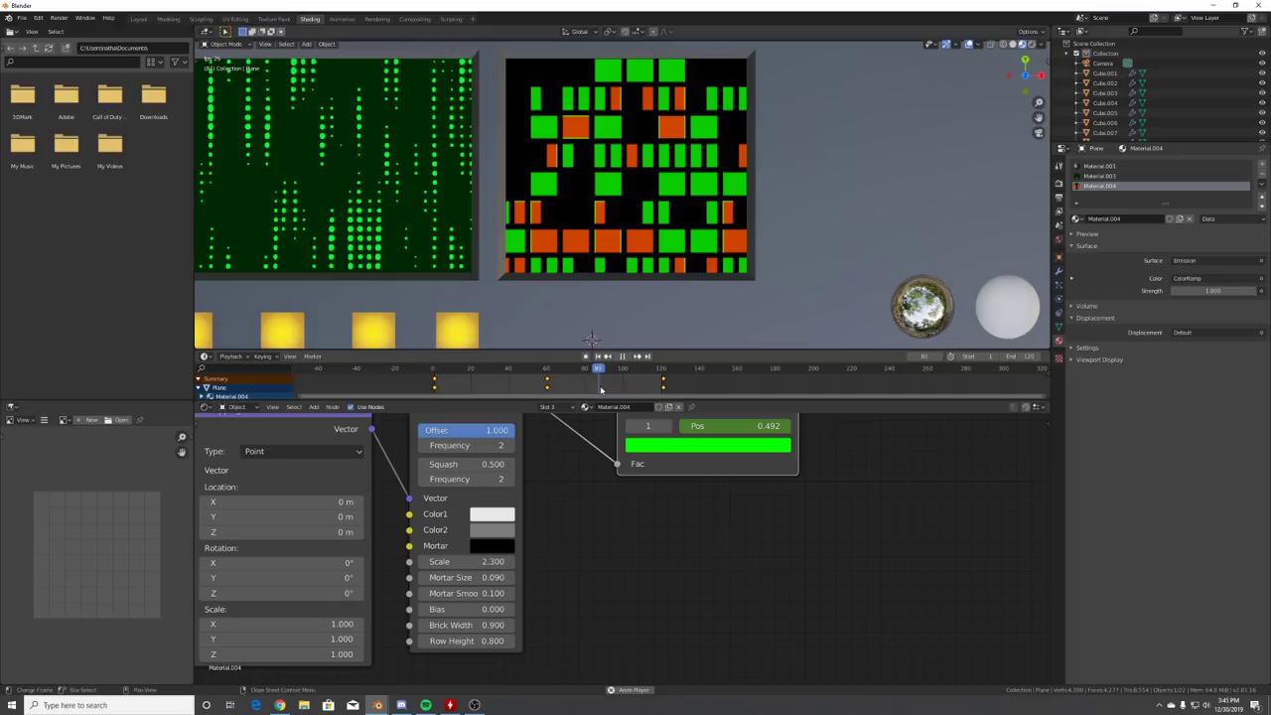
pyautogui.press('space')
pyautogui.scroll(-5, 683, 300)
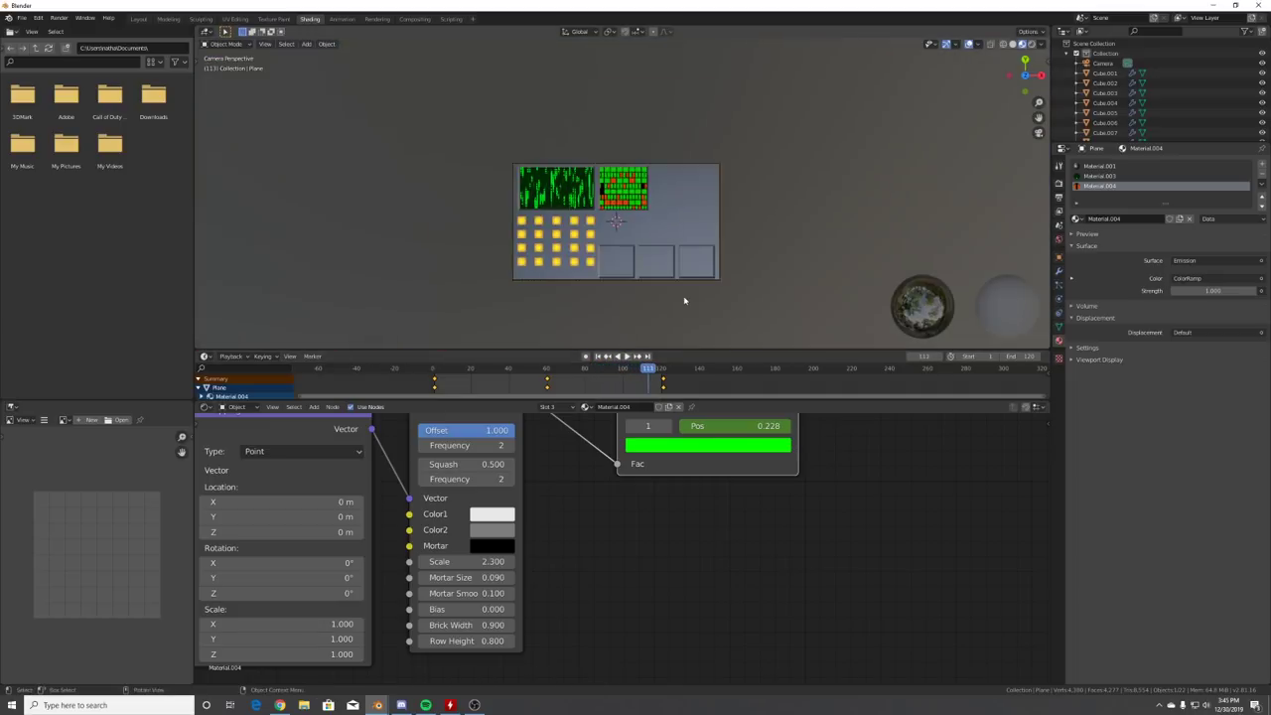
# - In Edit Mode, circle-select all inner faces of the first of the three lower square recesses
pyautogui.scroll(6, 670, 216)
pyautogui.press('Tab')
pyautogui.press('c')
pyautogui.moveTo(620, 177)
pyautogui.mouseDown()
pyautogui.moveTo(607, 165)
pyautogui.moveTo(637, 158)
pyautogui.mouseUp()
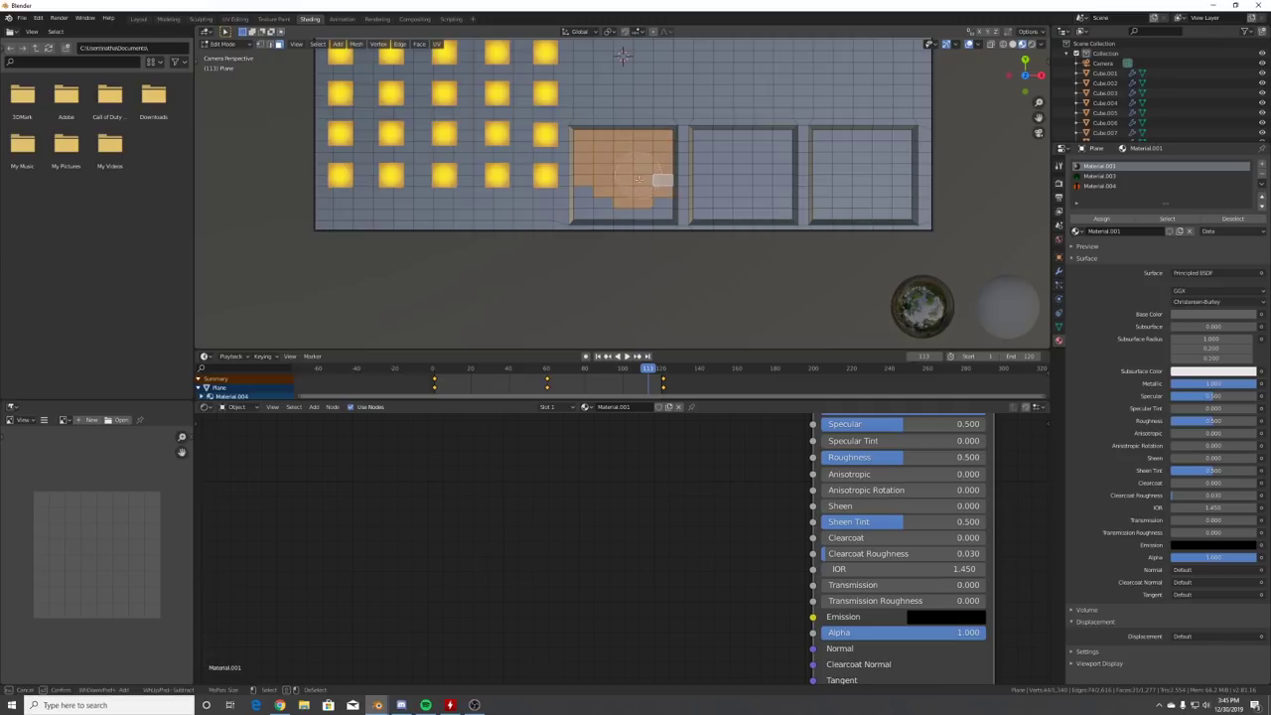
pyautogui.rightClick(611, 194)
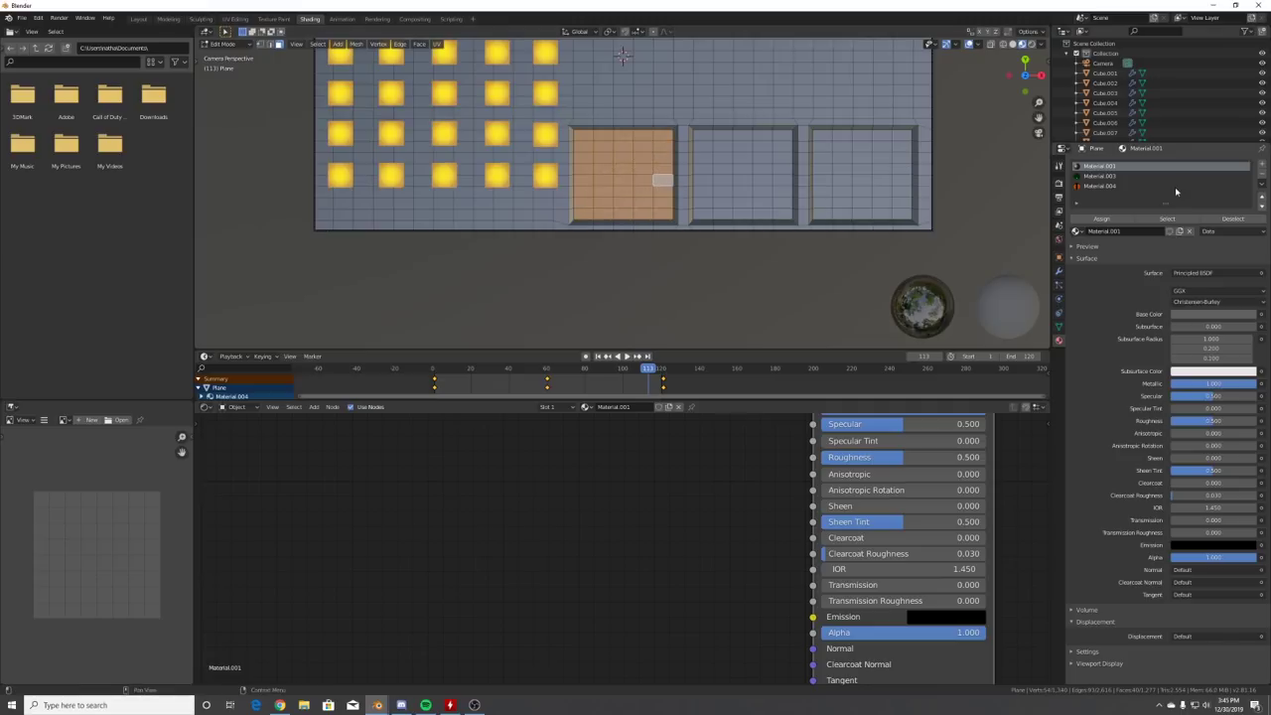
# - Add a material slot with a new material and assign it to the selected recess faces
pyautogui.click(1264, 166)
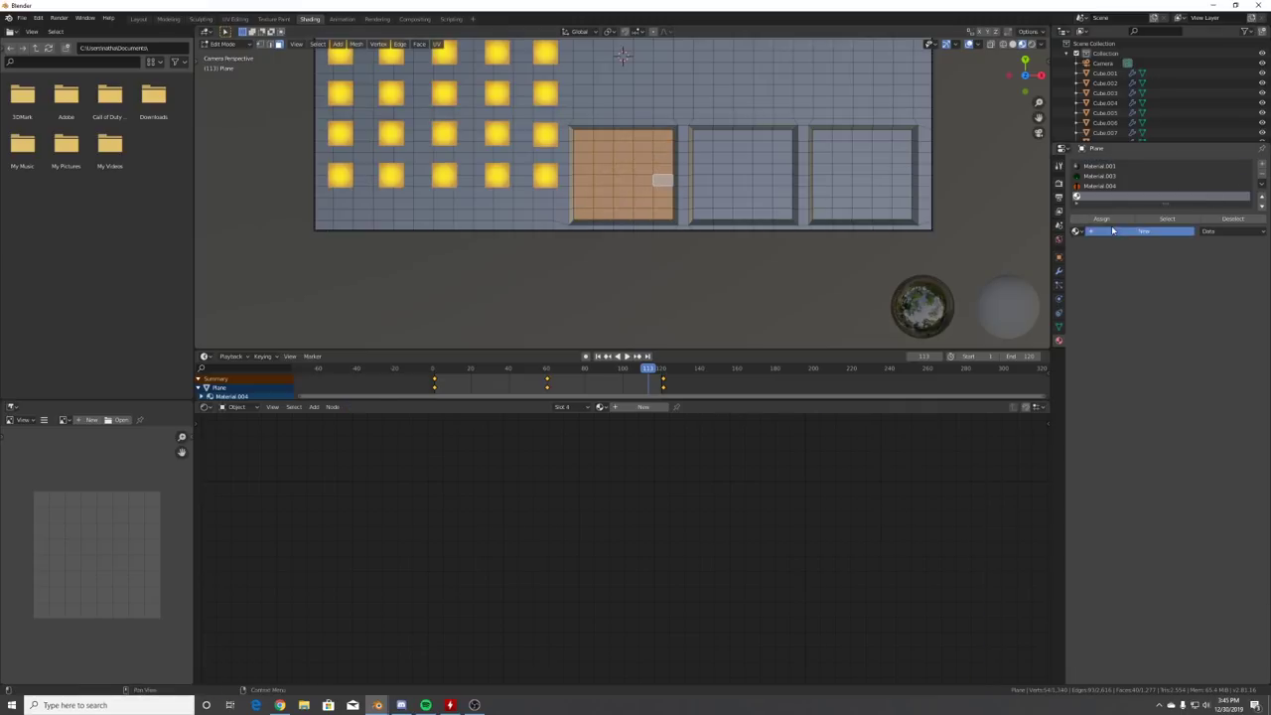
pyautogui.click(1105, 230)
pyautogui.click(1100, 218)
# - Delete the Principled BSDF and link a new Mix Shader to the Material Output's Surface
pyautogui.scroll(-3, 706, 511)
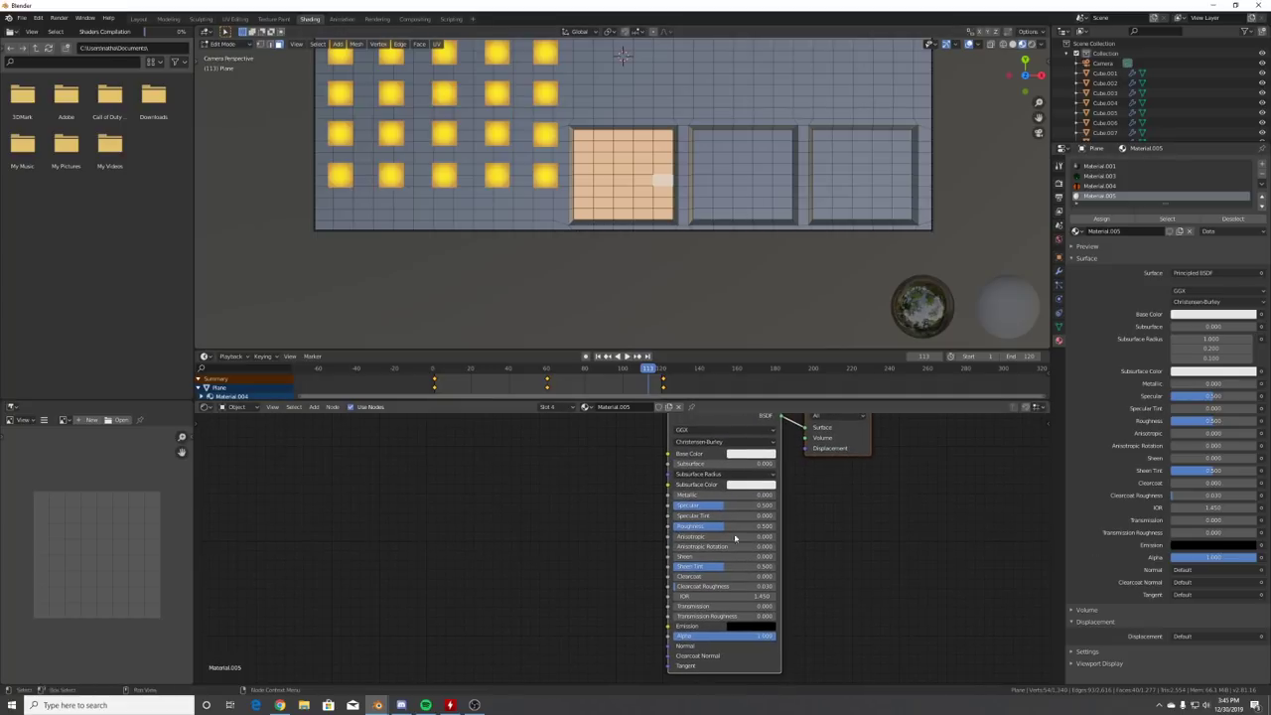
pyautogui.moveTo(723, 530); pyautogui.dragTo(703, 572, button='middle')
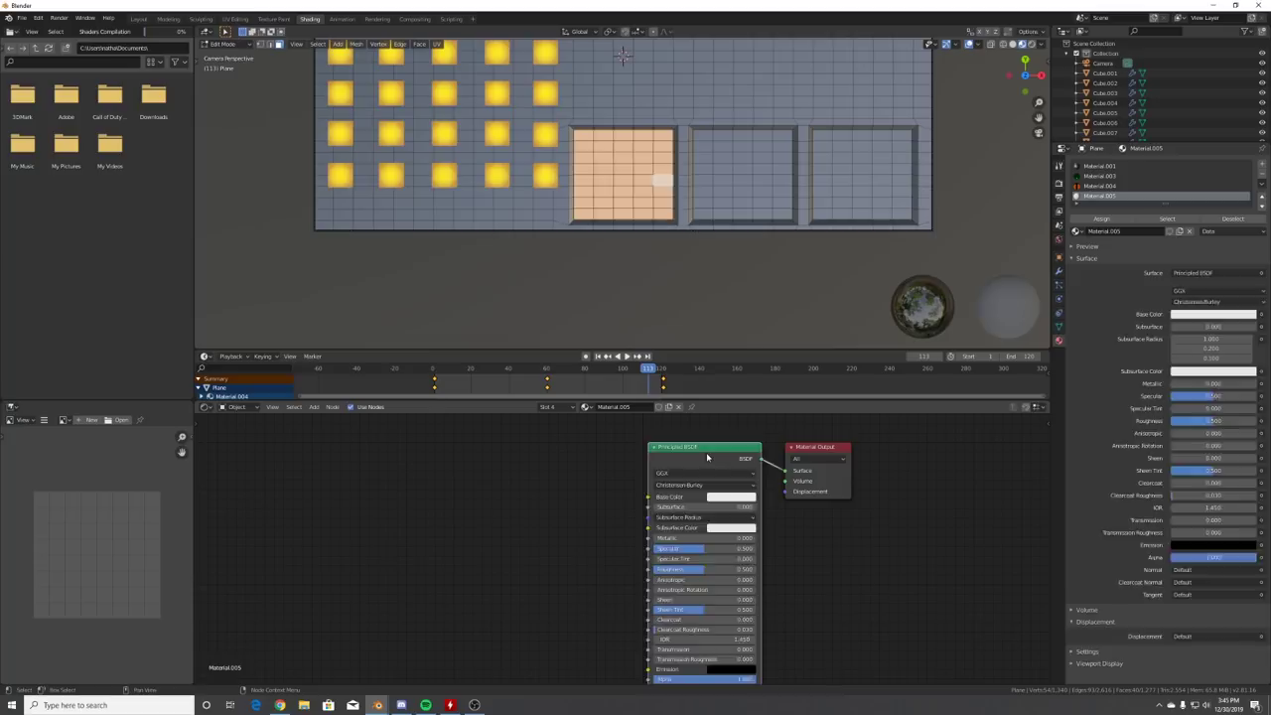
pyautogui.press('x')
pyautogui.hotkey('shift', 'a')
pyautogui.write('mix')
pyautogui.click(745, 471)
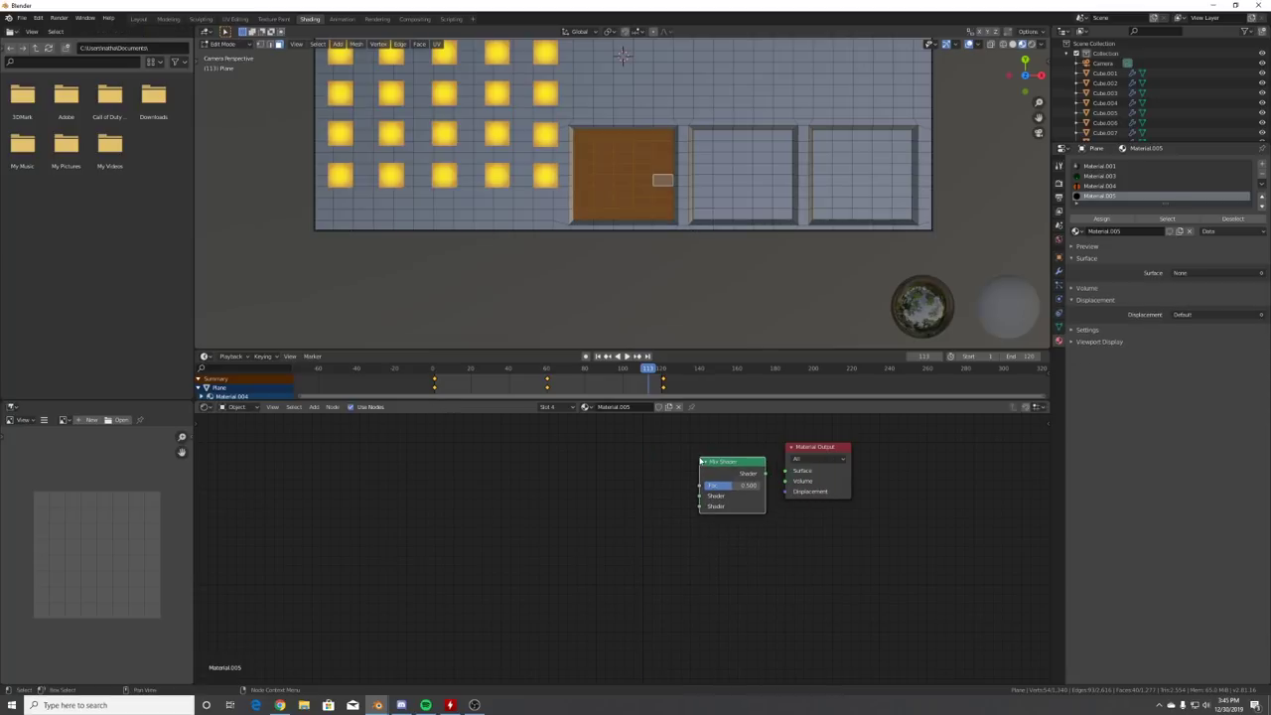
pyautogui.click(795, 477)
# - Add an Emission node beside the Mix Shader and duplicate it directly below
pyautogui.hotkey('shift', 'a')
pyautogui.write('em')
pyautogui.press('Return')
pyautogui.click(596, 459)
pyautogui.hotkey('shift', 'd')
pyautogui.click(651, 526)
# - Color the upper Emission dark red and the lower one orange, with the lower strength at 14.300
pyautogui.scroll(2, 655, 527)
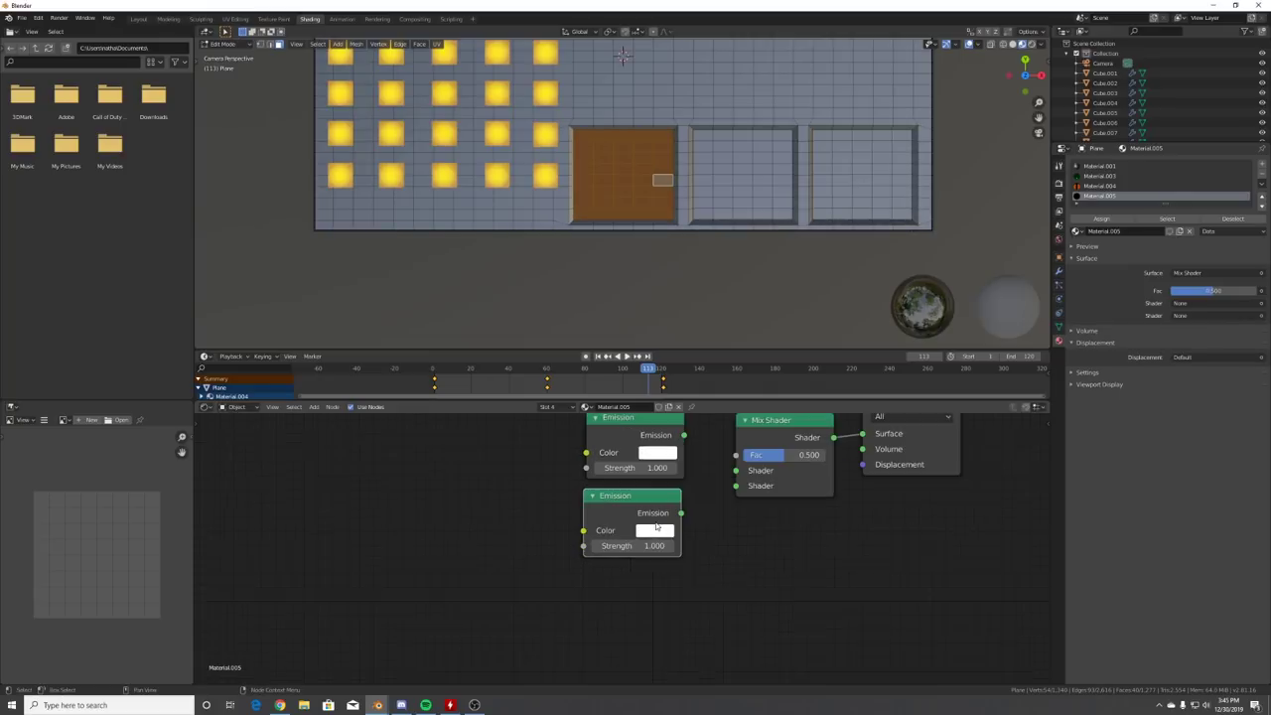
pyautogui.click(663, 455)
pyautogui.click(699, 355)
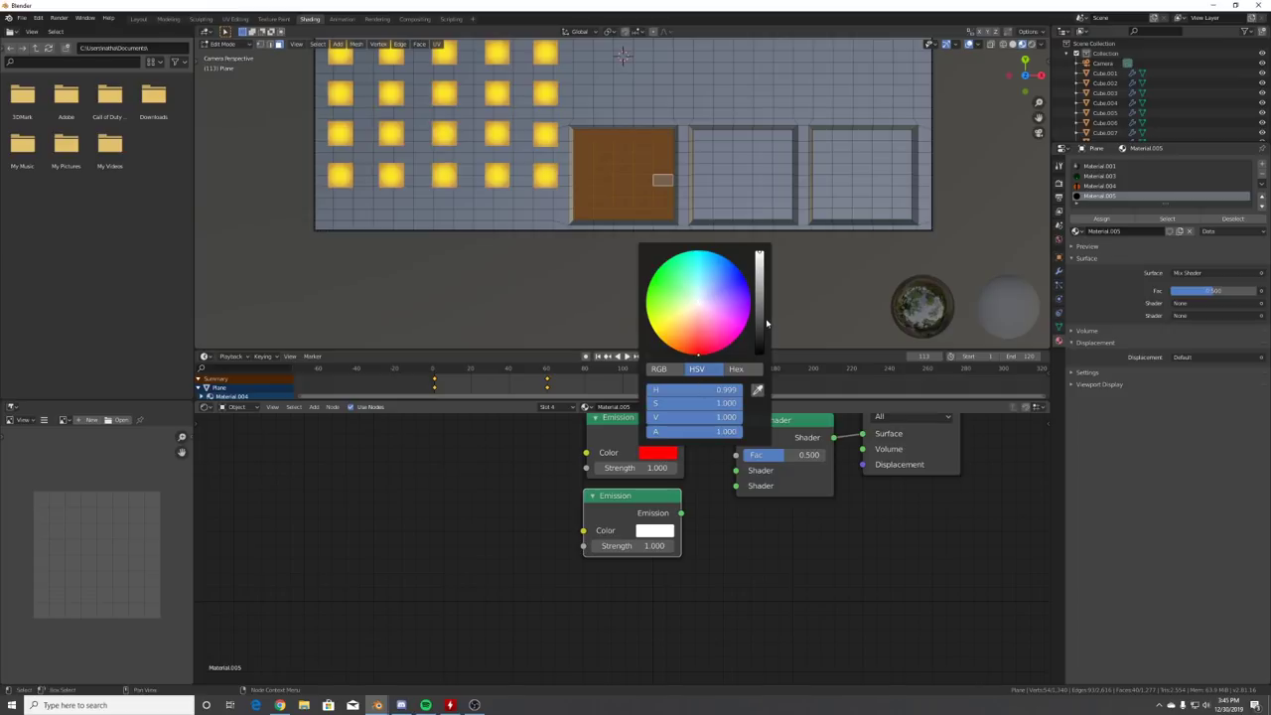
pyautogui.click(758, 325)
pyautogui.click(654, 531)
pyautogui.click(675, 422)
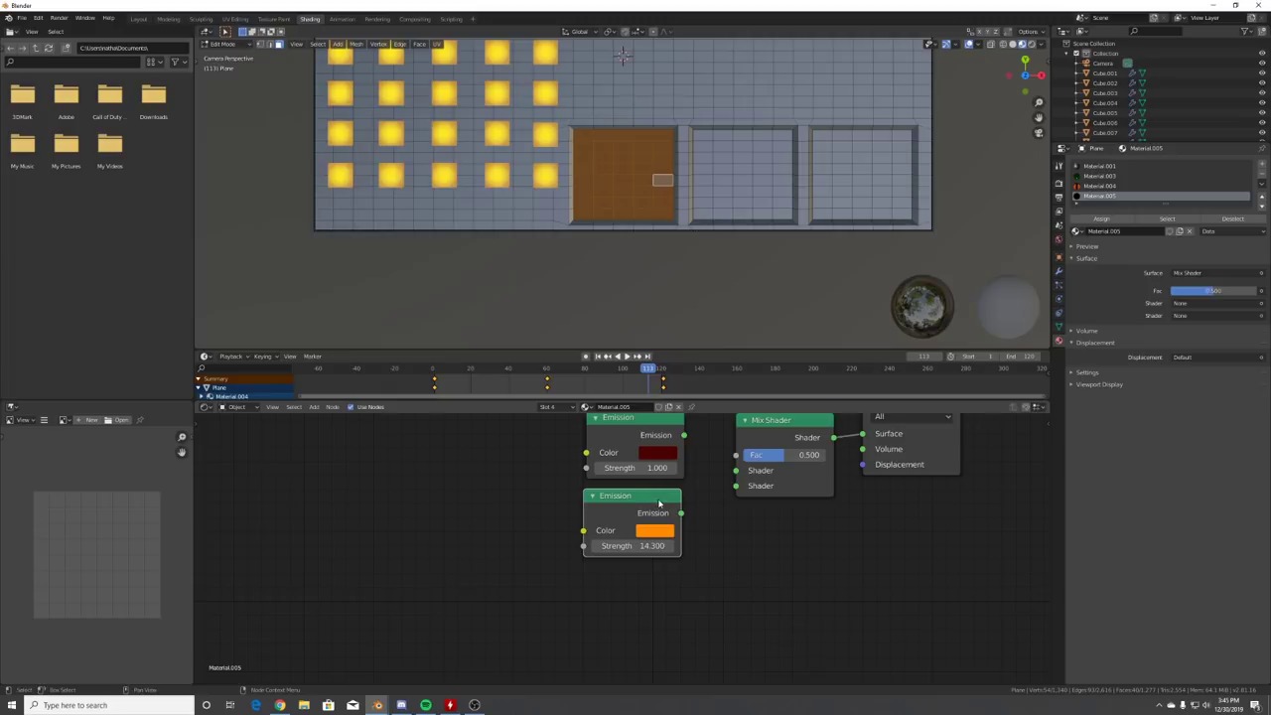
# - Link both Emission nodes to the Mix Shader's two Shader inputs and rearrange the nodes
pyautogui.press('Home')
pyautogui.moveTo(656, 508); pyautogui.dragTo(710, 543)
pyautogui.moveTo(764, 496); pyautogui.dragTo(744, 601, button='middle')
pyautogui.moveTo(744, 601); pyautogui.dragTo(747, 506)
# - Add a ColorRamp and link its Color to the Mix Shader's Fac
pyautogui.hotkey('shift', 'a')
pyautogui.click(501, 477)
pyautogui.write('col')
pyautogui.click(552, 497)
pyautogui.click(402, 441)
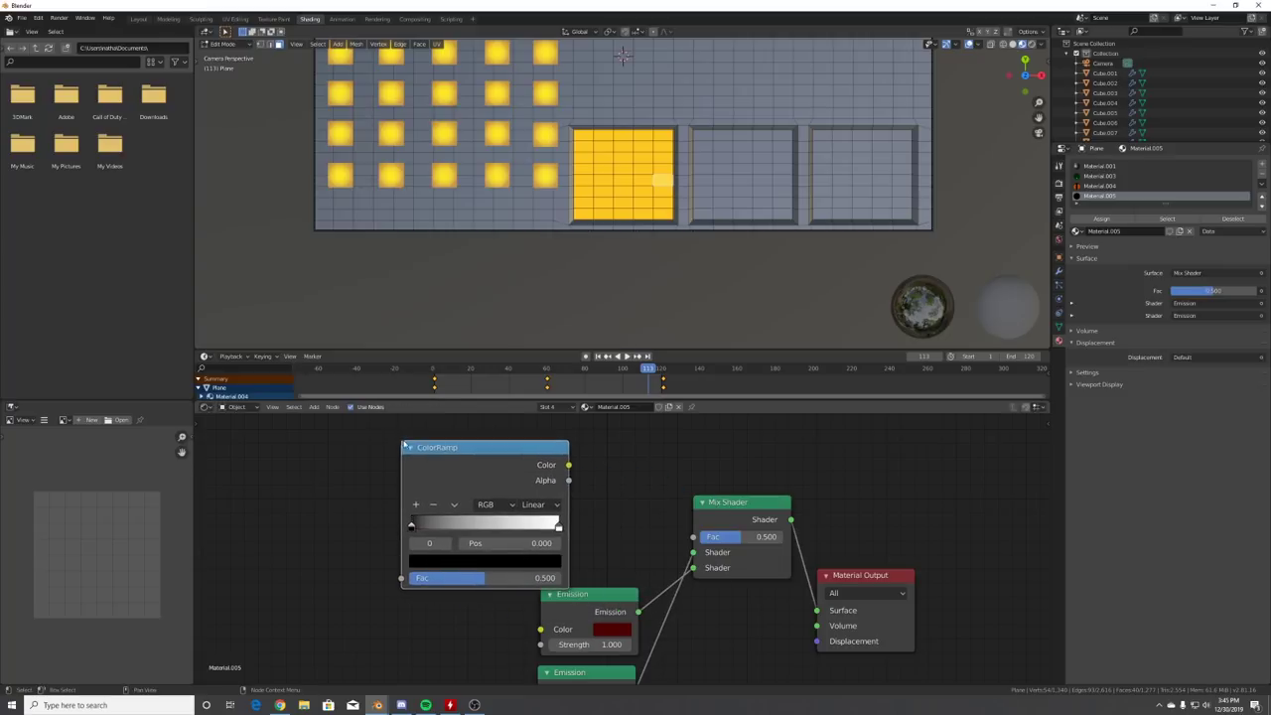
pyautogui.moveTo(568, 465); pyautogui.dragTo(699, 540)
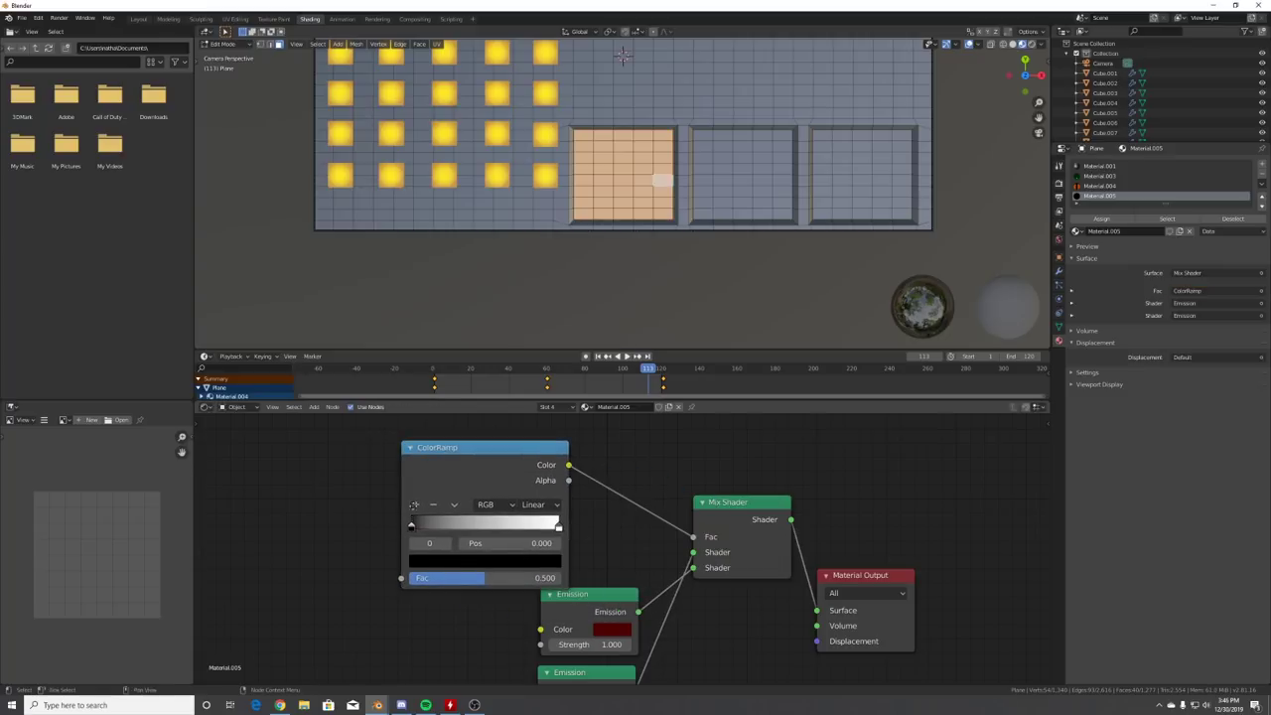
# - Add a Wave Texture and link its Color to the ColorRamp's Fac
pyautogui.moveTo(388, 502); pyautogui.dragTo(605, 530, button='middle')
pyautogui.hotkey('shift', 'a')
pyautogui.click(579, 521)
pyautogui.write('wav')
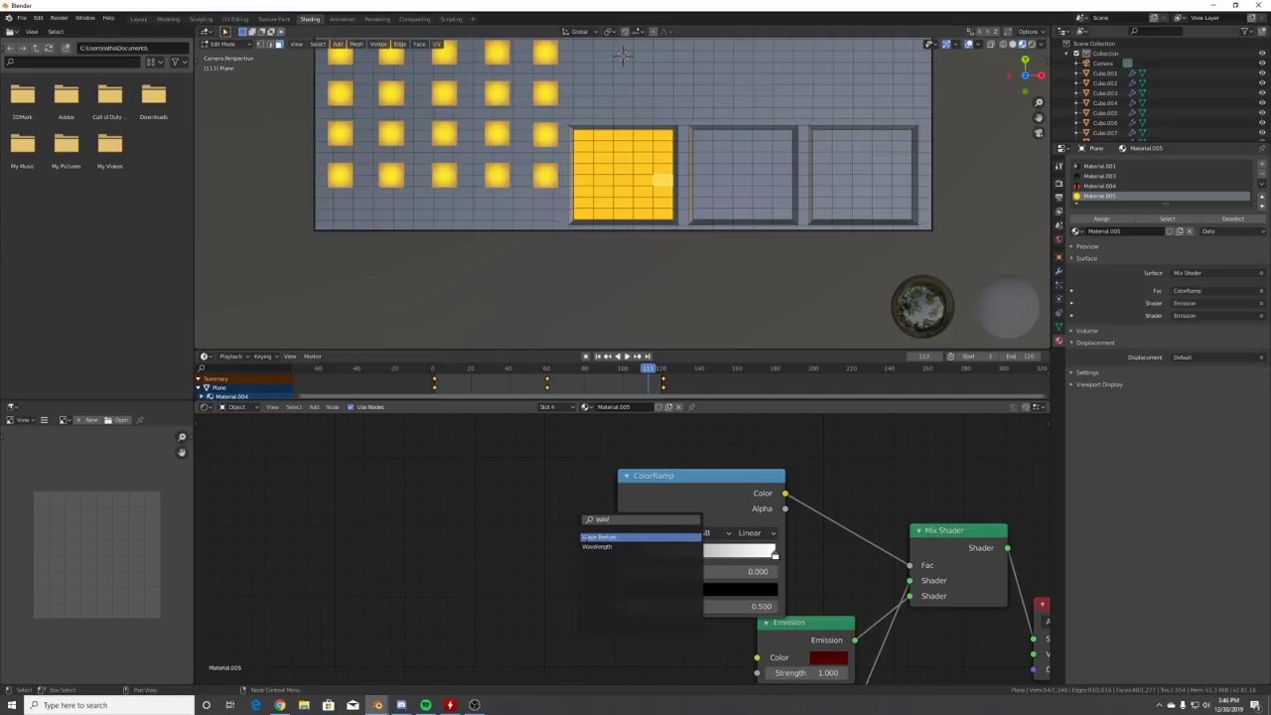
pyautogui.press('Return')
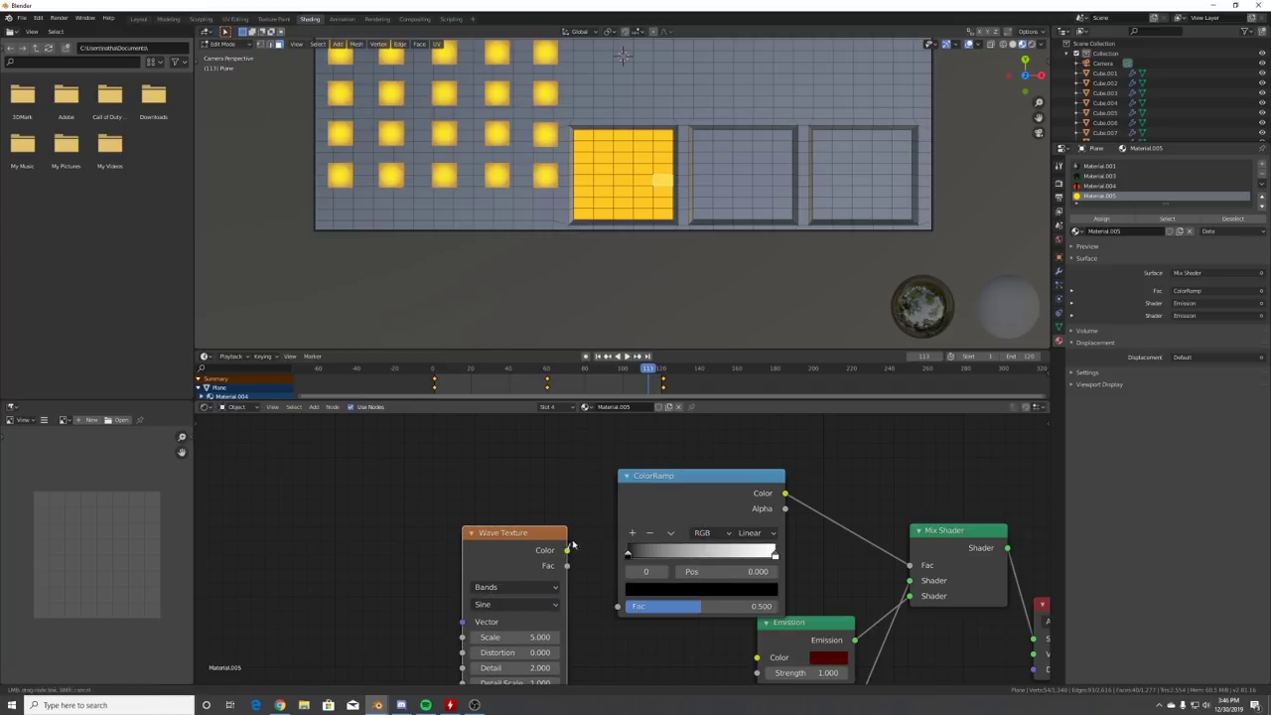
pyautogui.click(629, 618)
# - Add Mapping and Texture Coordinate nodes to the Wave Texture, driving the mapping with Object coordinates
pyautogui.moveTo(506, 553); pyautogui.dragTo(652, 496, button='middle')
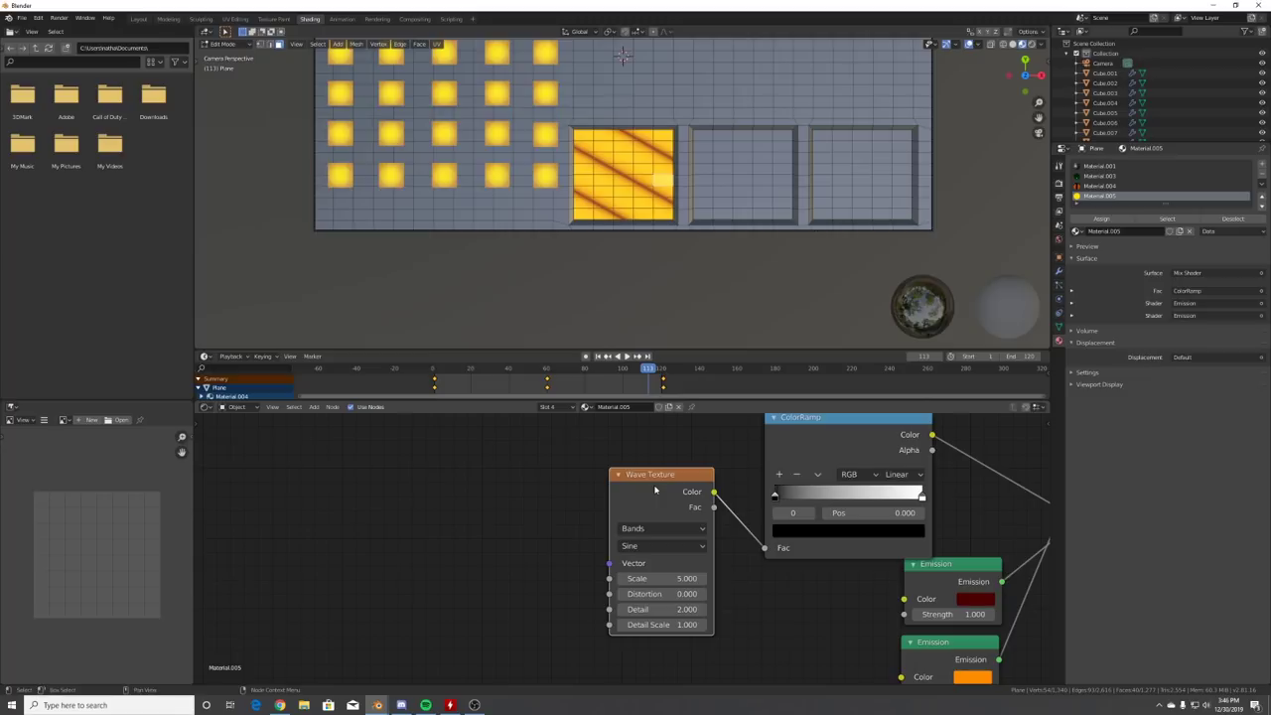
pyautogui.hotkey('ctrl', 't')
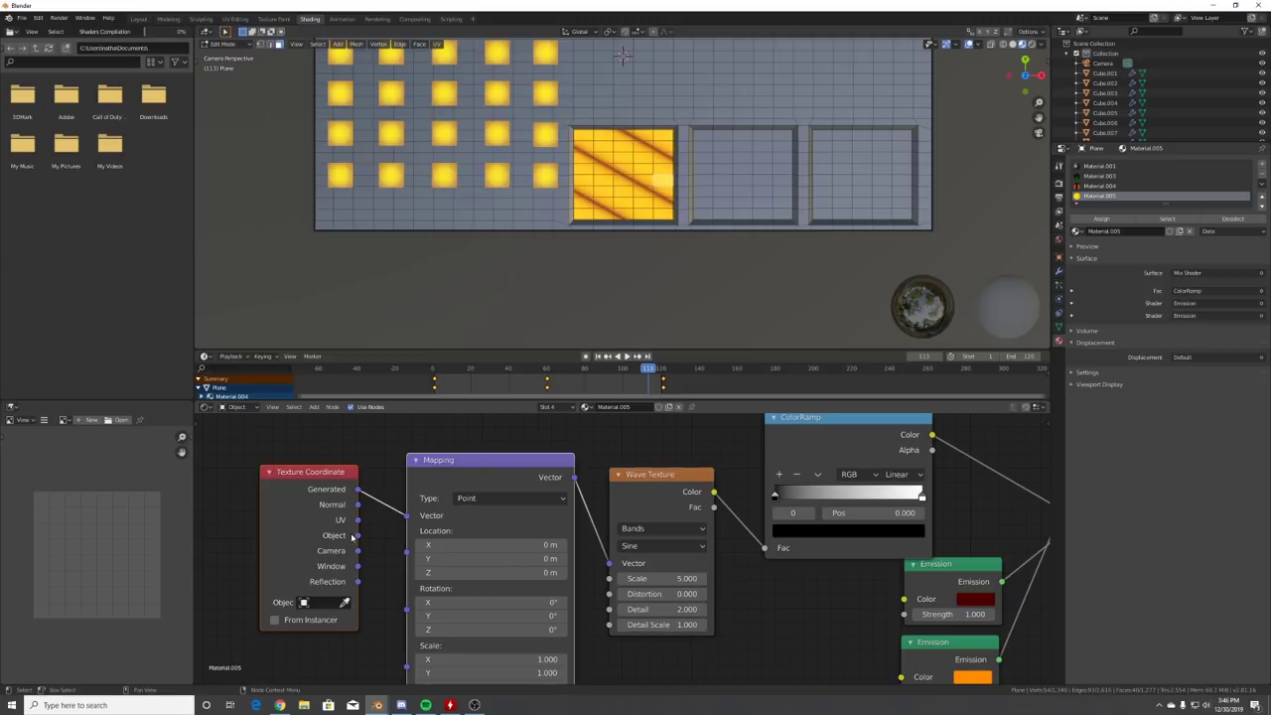
pyautogui.moveTo(417, 516); pyautogui.dragTo(409, 515)
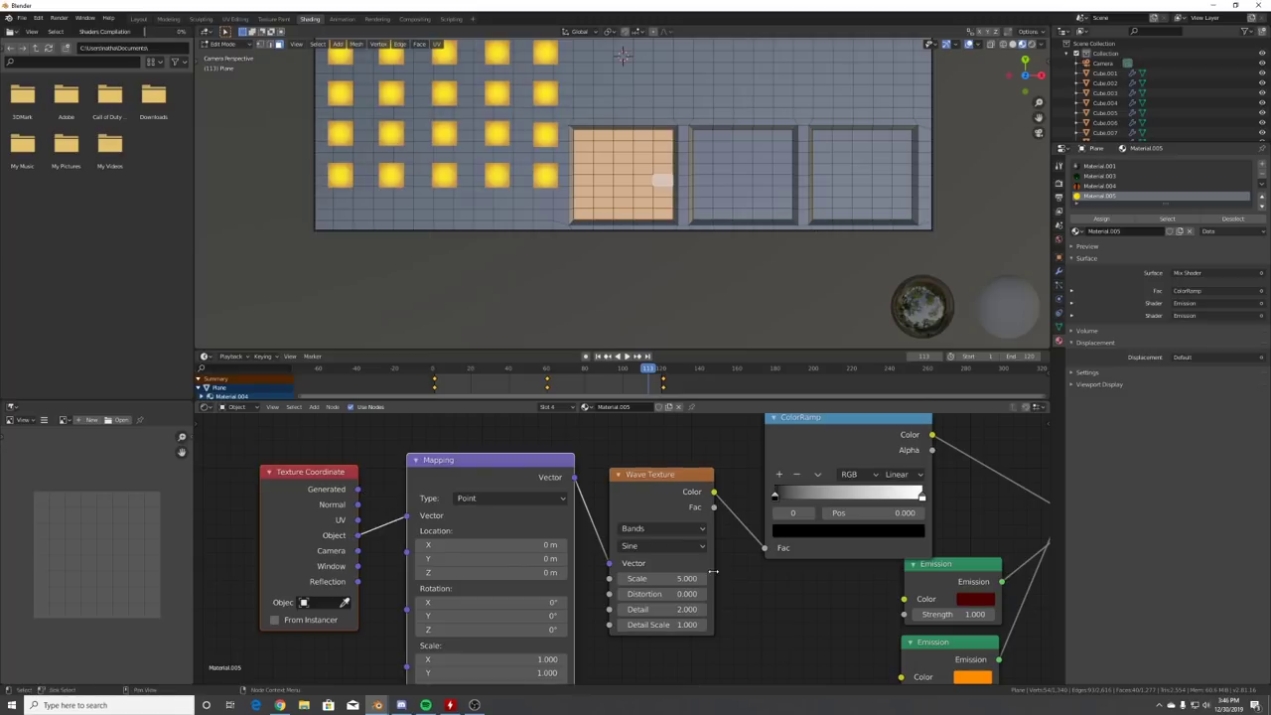
# - Switch the Wave Texture's type to Rings and return to Object Mode
pyautogui.scroll(5, 686, 171)
pyautogui.click(663, 528)
pyautogui.click(656, 558)
pyautogui.scroll(-4, 615, 209)
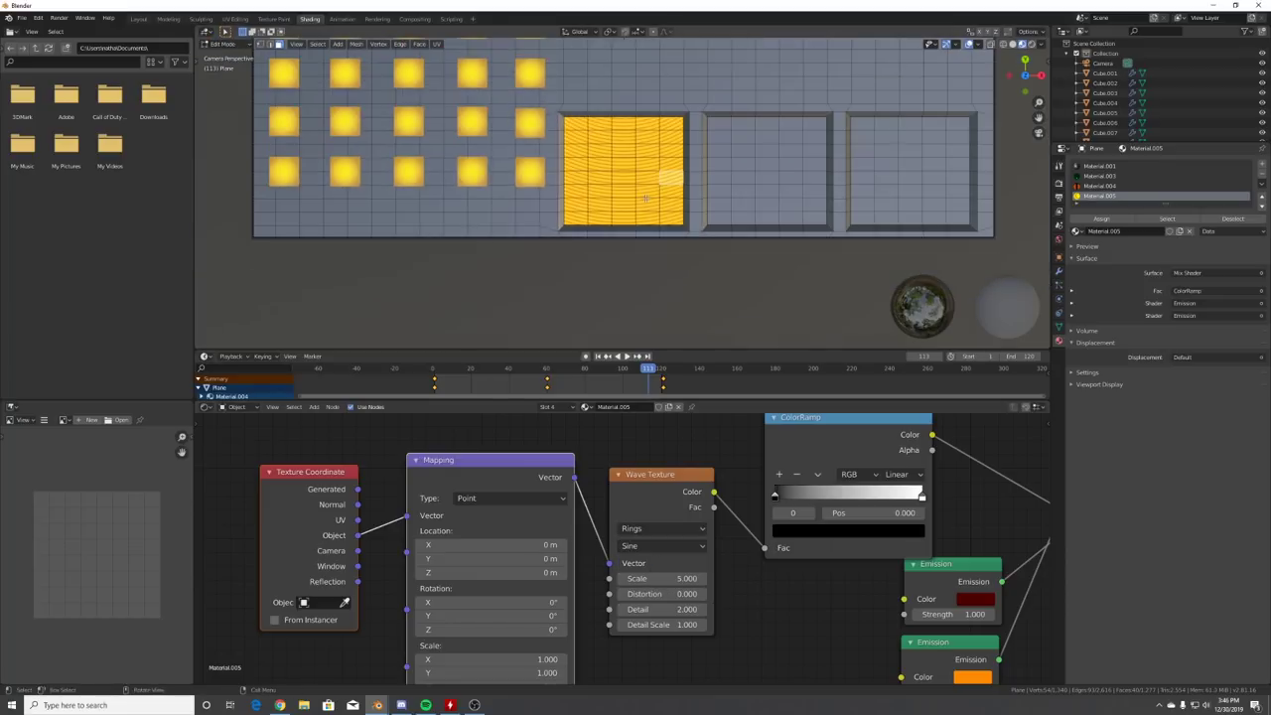
pyautogui.scroll(3, 633, 139)
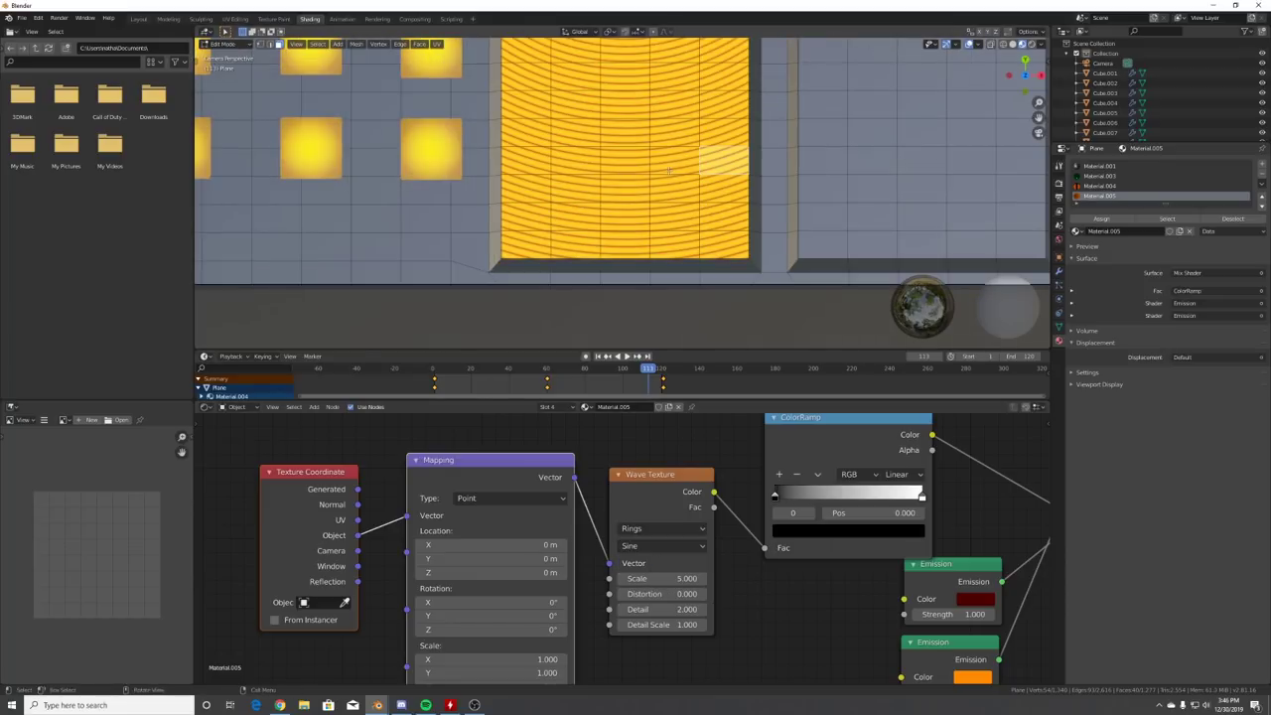
pyautogui.scroll(-2, 668, 171)
pyautogui.hotkey('shift', 'a')
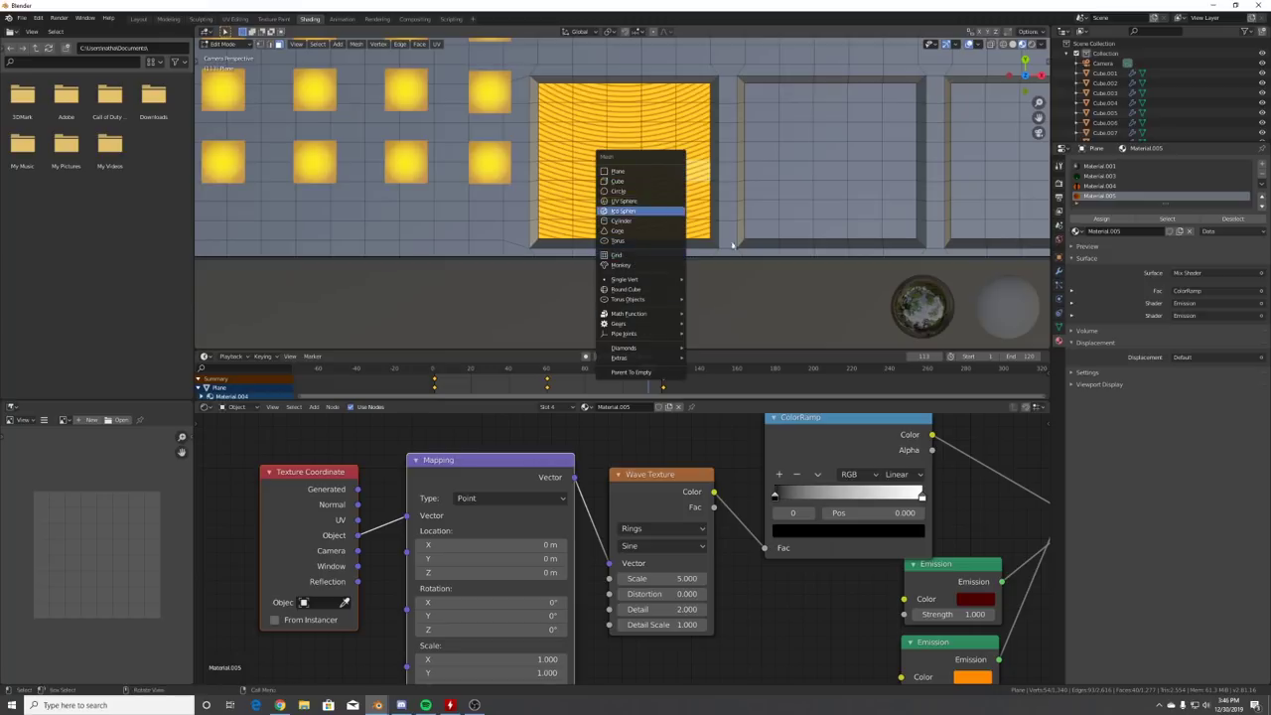
pyautogui.press('Tab')
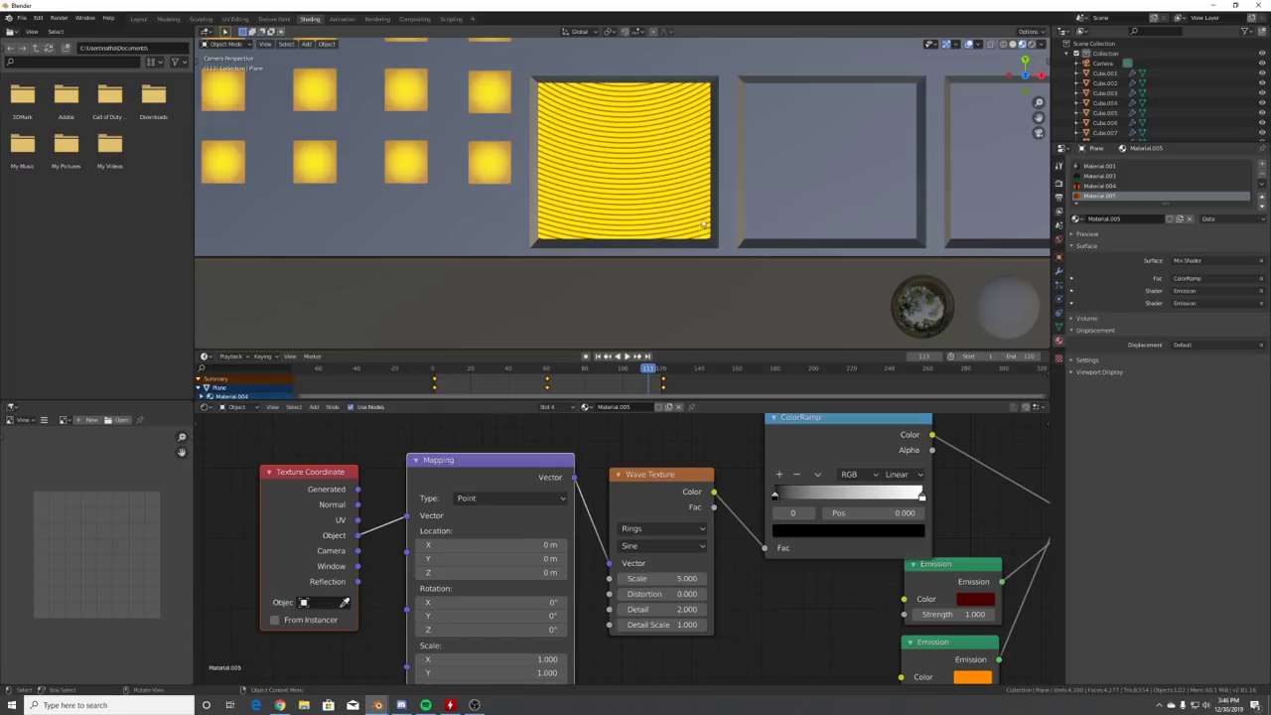
# - Add a Plain Axes empty and move it down to the centre of the first lower square screen
pyautogui.hotkey('shift', 'a')
pyautogui.moveTo(693, 203)
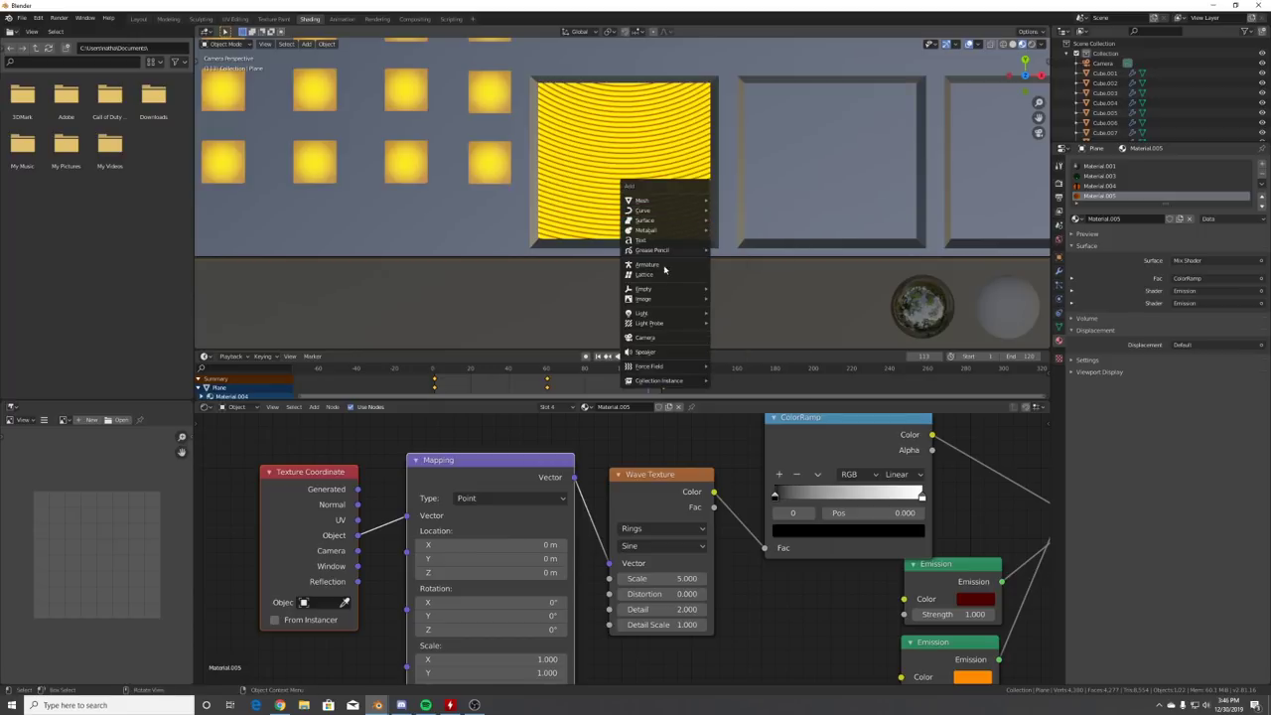
pyautogui.moveTo(659, 287)
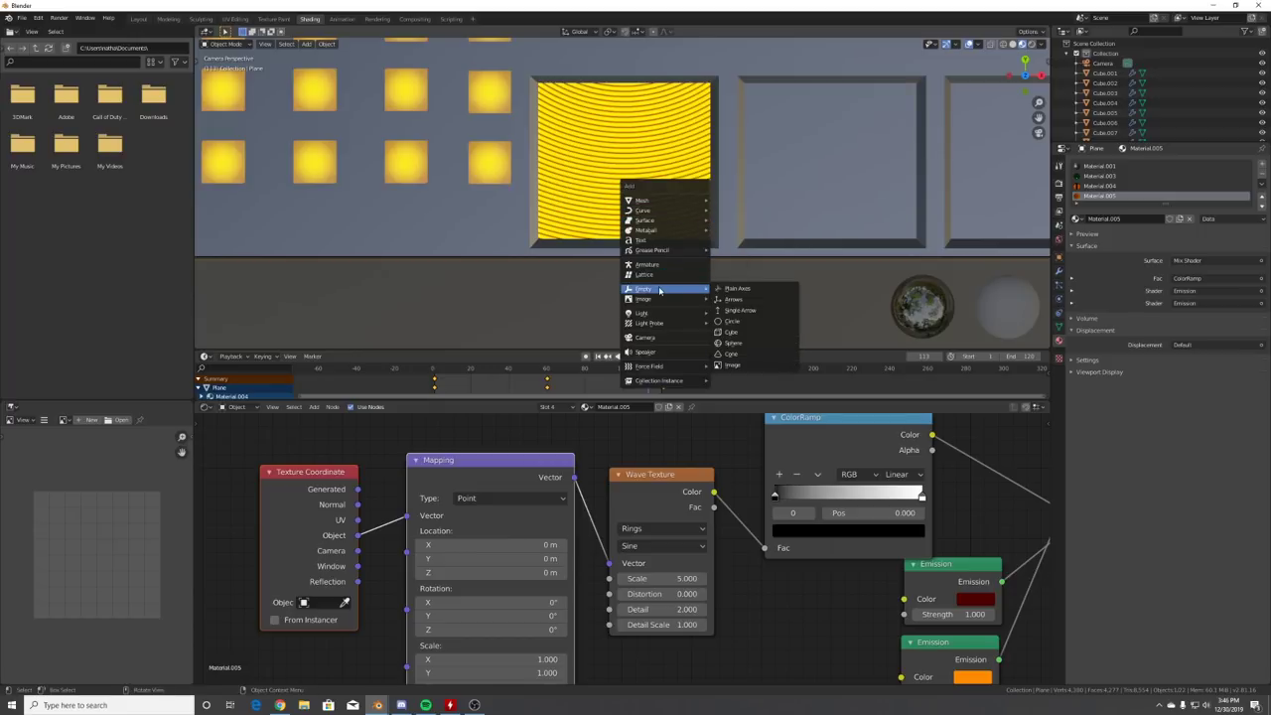
pyautogui.click(732, 290)
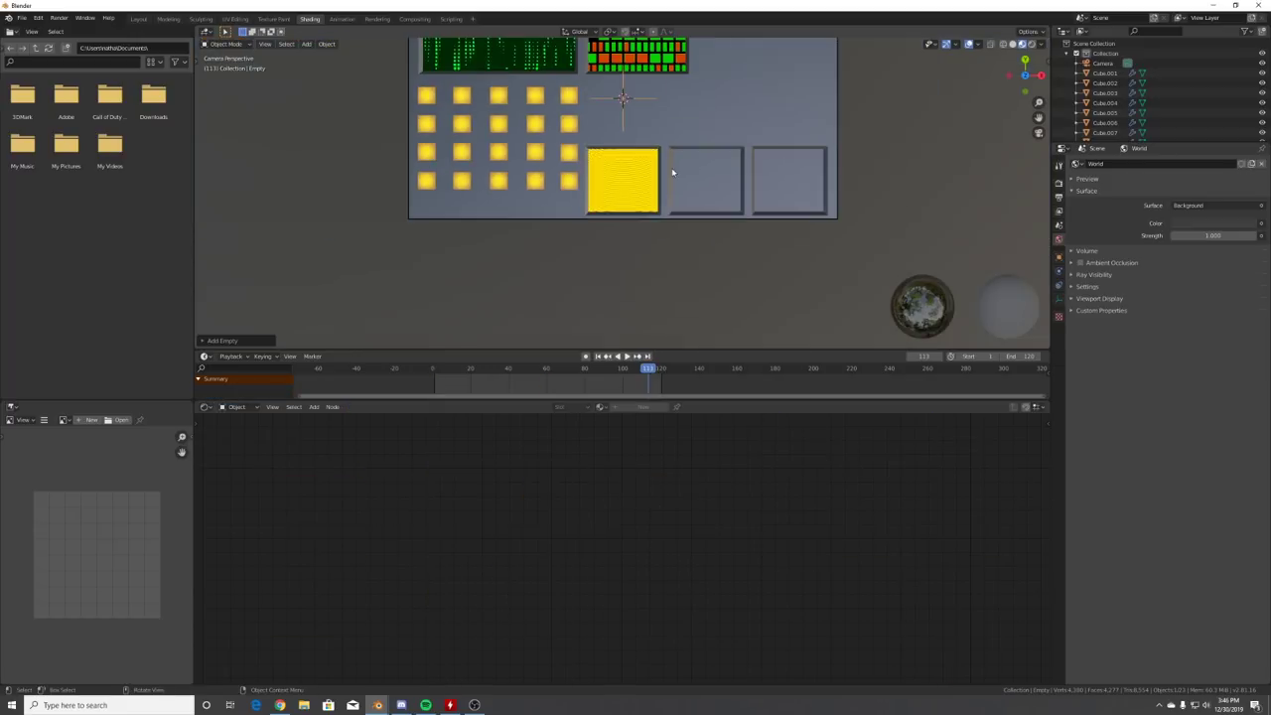
pyautogui.click(198, 60)
pyautogui.click(208, 99)
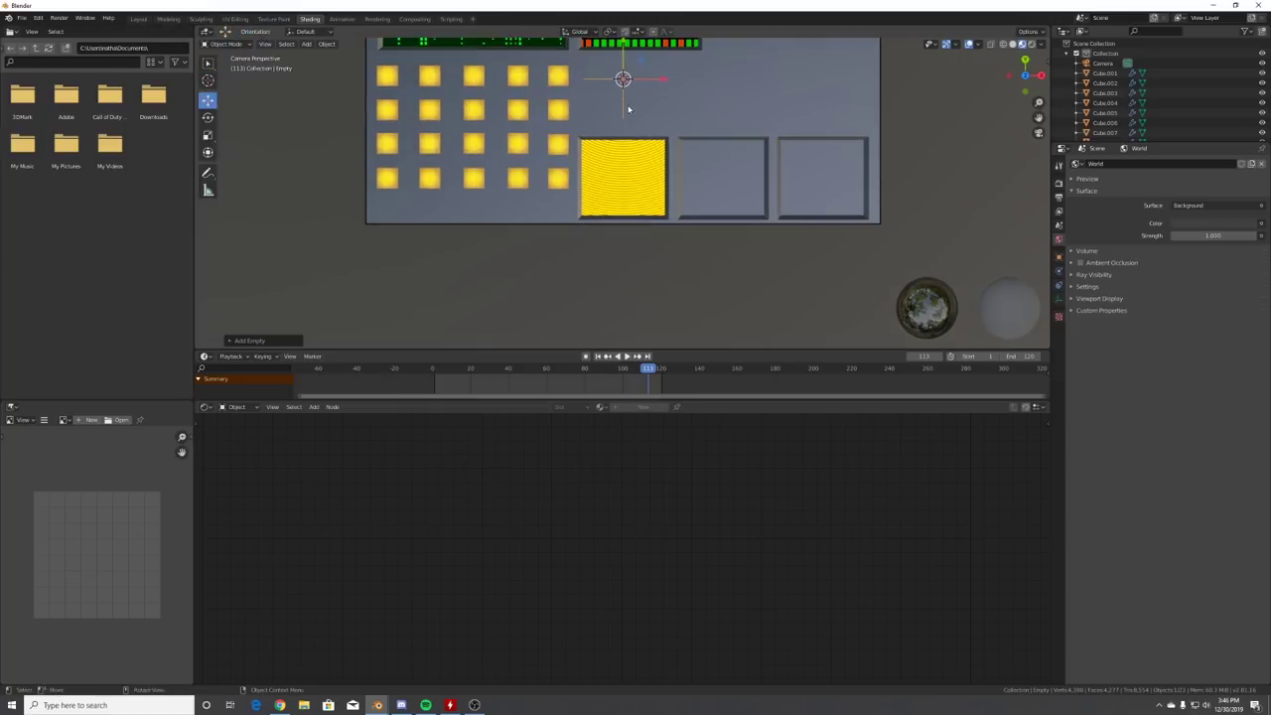
pyautogui.moveTo(622, 80); pyautogui.dragTo(624, 181)
pyautogui.scroll(3, 653, 182)
# - Select the panel and set the Texture Coordinate node's object to Empty
pyautogui.click(632, 123)
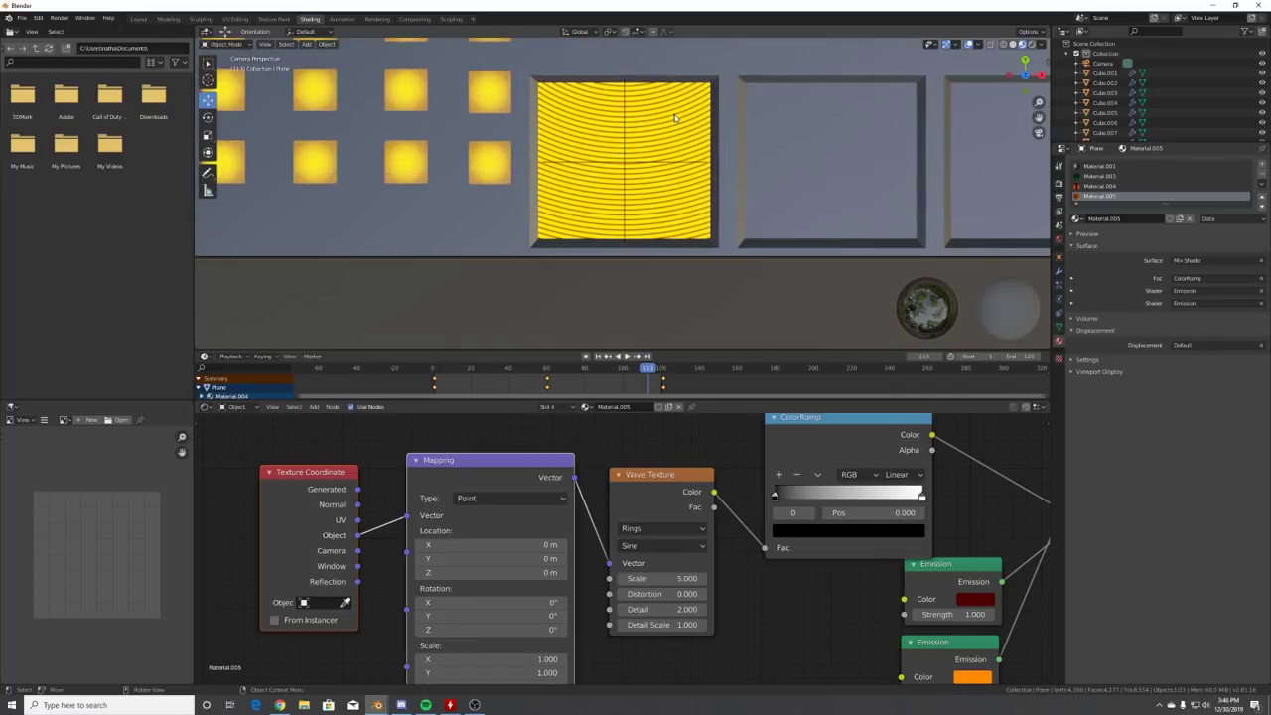
pyautogui.moveTo(243, 602); pyautogui.dragTo(530, 506, button='middle')
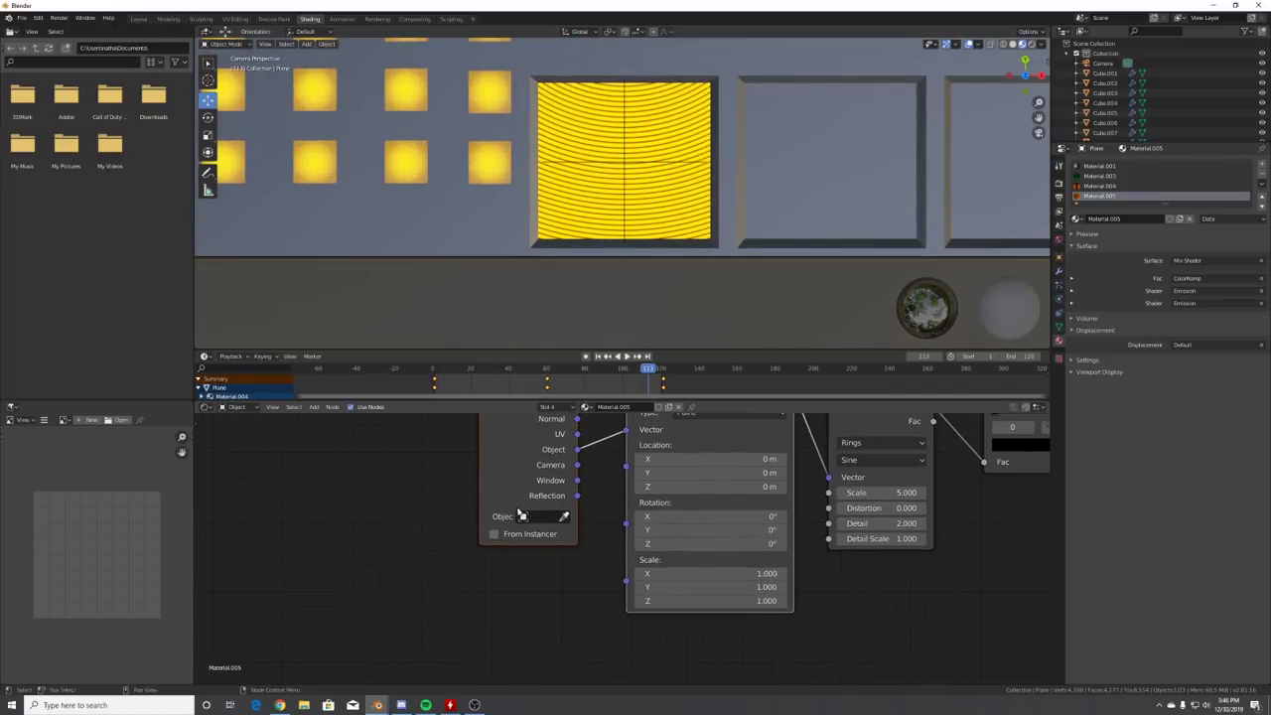
pyautogui.click(522, 517)
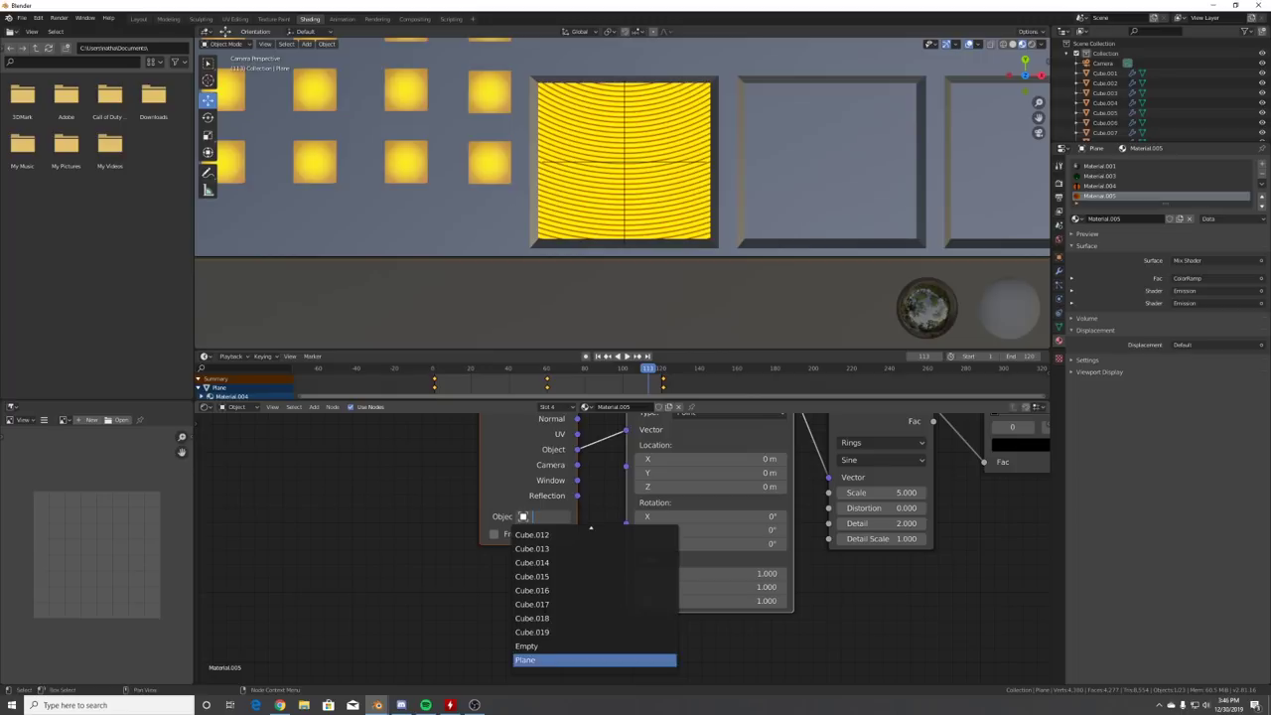
pyautogui.click(527, 646)
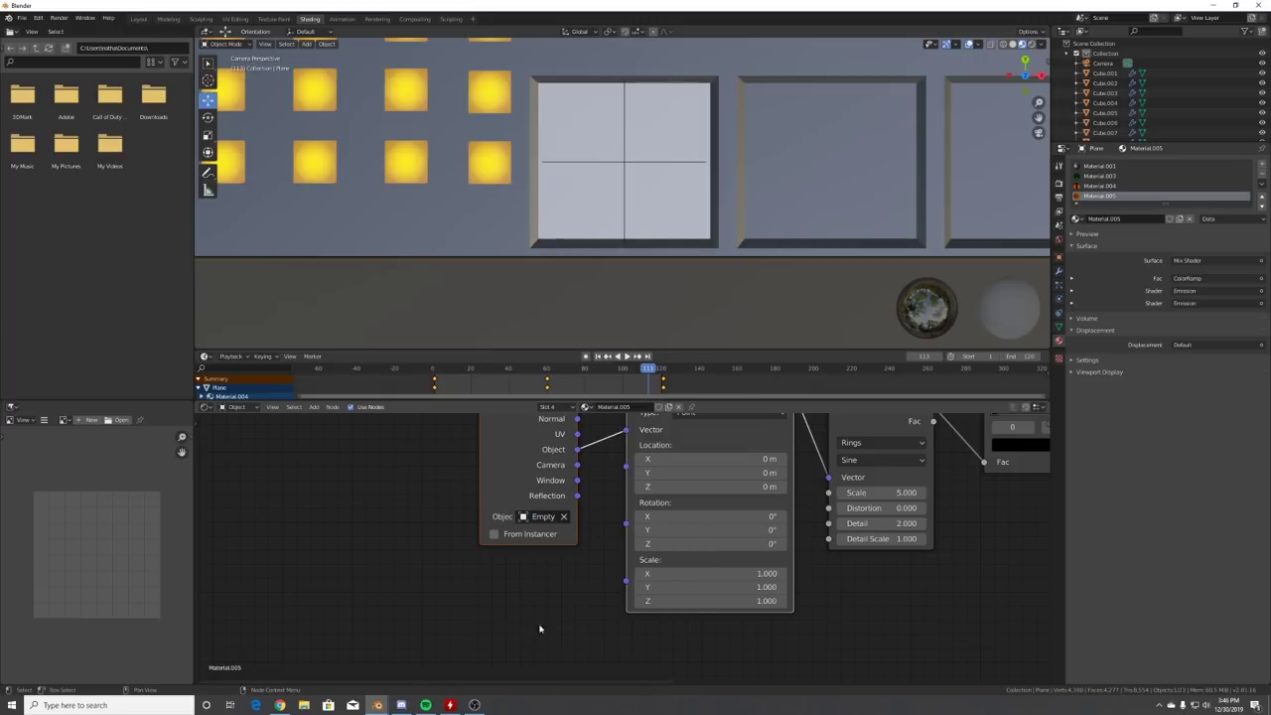
# - Try sliding the empty along the X axis to test how it shifts the rings' centre
pyautogui.click(626, 154)
pyautogui.press('g')
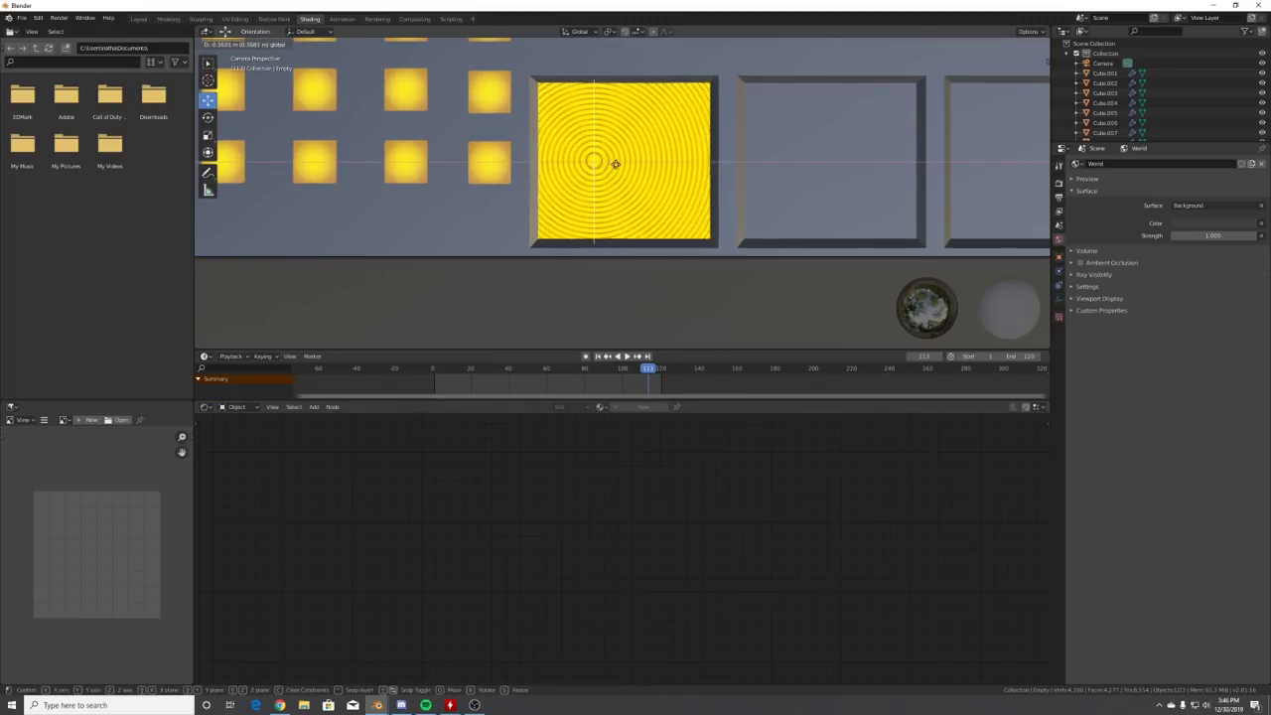
pyautogui.click(652, 159)
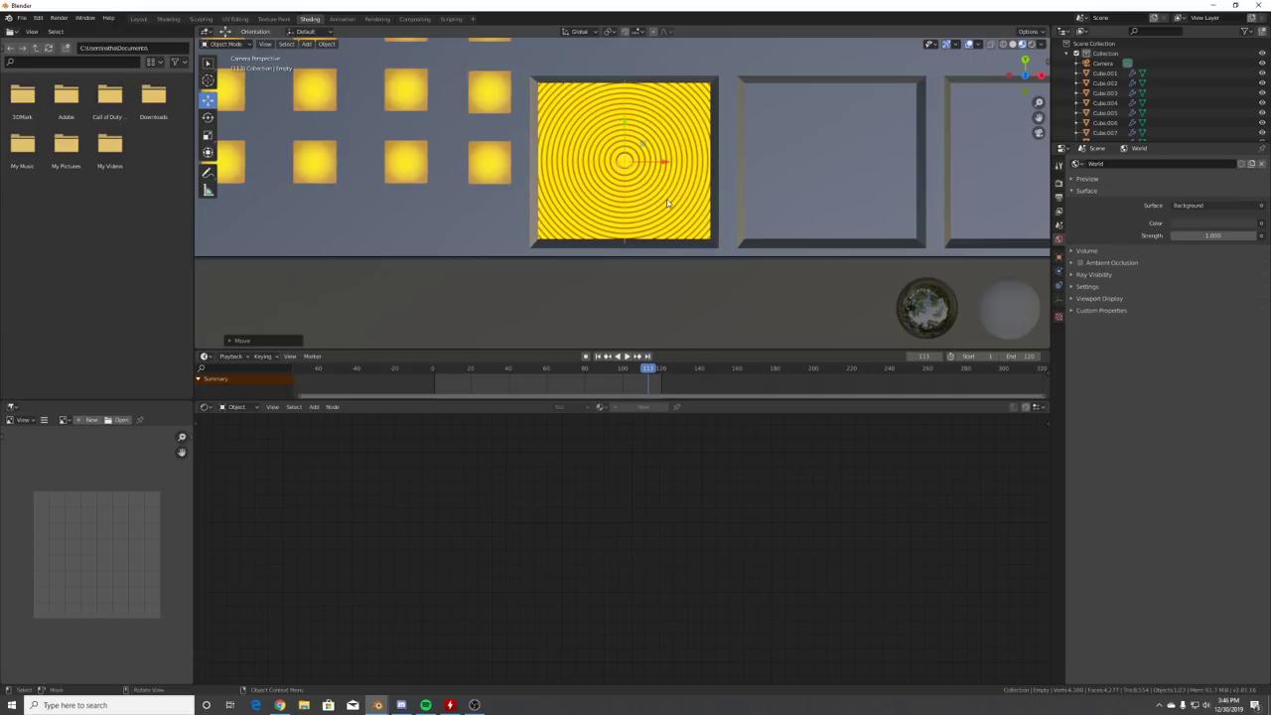
# - Set the panel material's ColorRamp to Constant interpolation and move its white stop to position 0.091
pyautogui.click(667, 202)
pyautogui.moveTo(689, 466); pyautogui.dragTo(325, 528, button='middle')
pyautogui.click(763, 454)
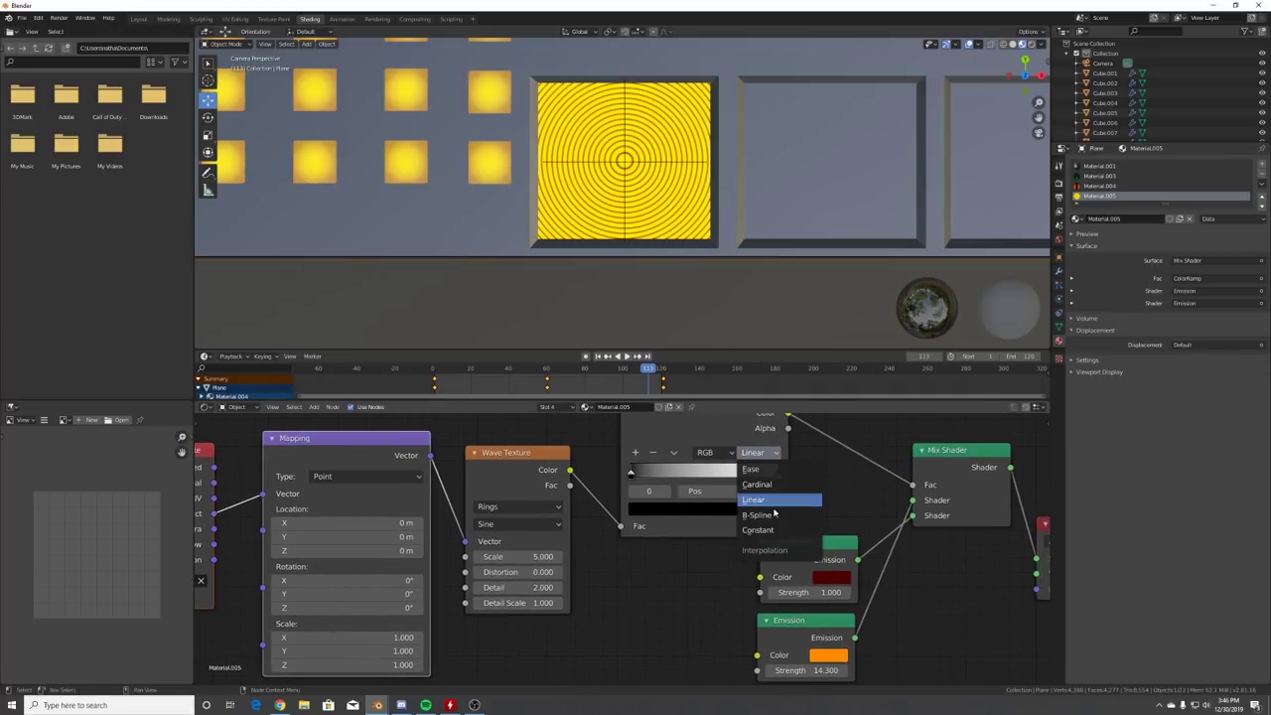
pyautogui.click(763, 516)
pyautogui.click(760, 453)
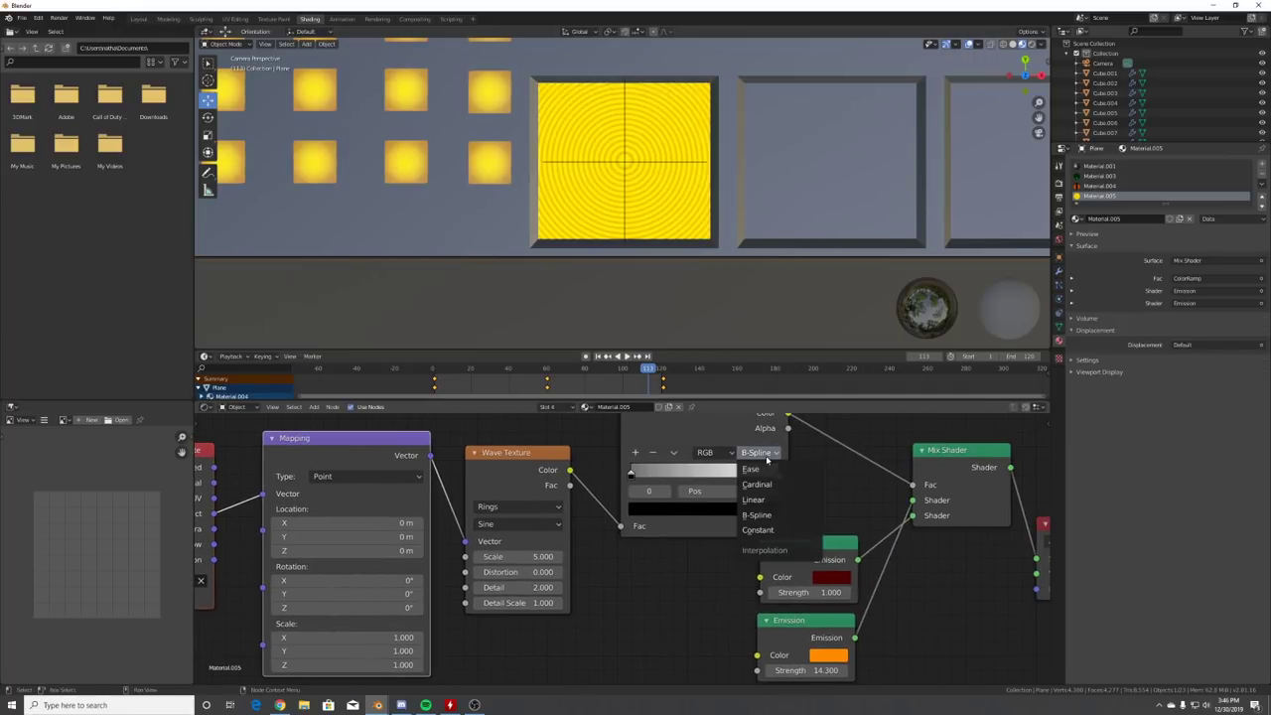
pyautogui.click(761, 531)
pyautogui.moveTo(779, 474); pyautogui.dragTo(643, 475)
# - Set the Wave Texture's scale to 2.000
pyautogui.moveTo(516, 556); pyautogui.dragTo(457, 556)
pyautogui.scroll(-4, 752, 260)
pyautogui.scroll(3, 743, 154)
pyautogui.keyDown('shift'); pyautogui.moveTo(743, 153); pyautogui.dragTo(517, 146, button='middle'); pyautogui.keyUp('shift')
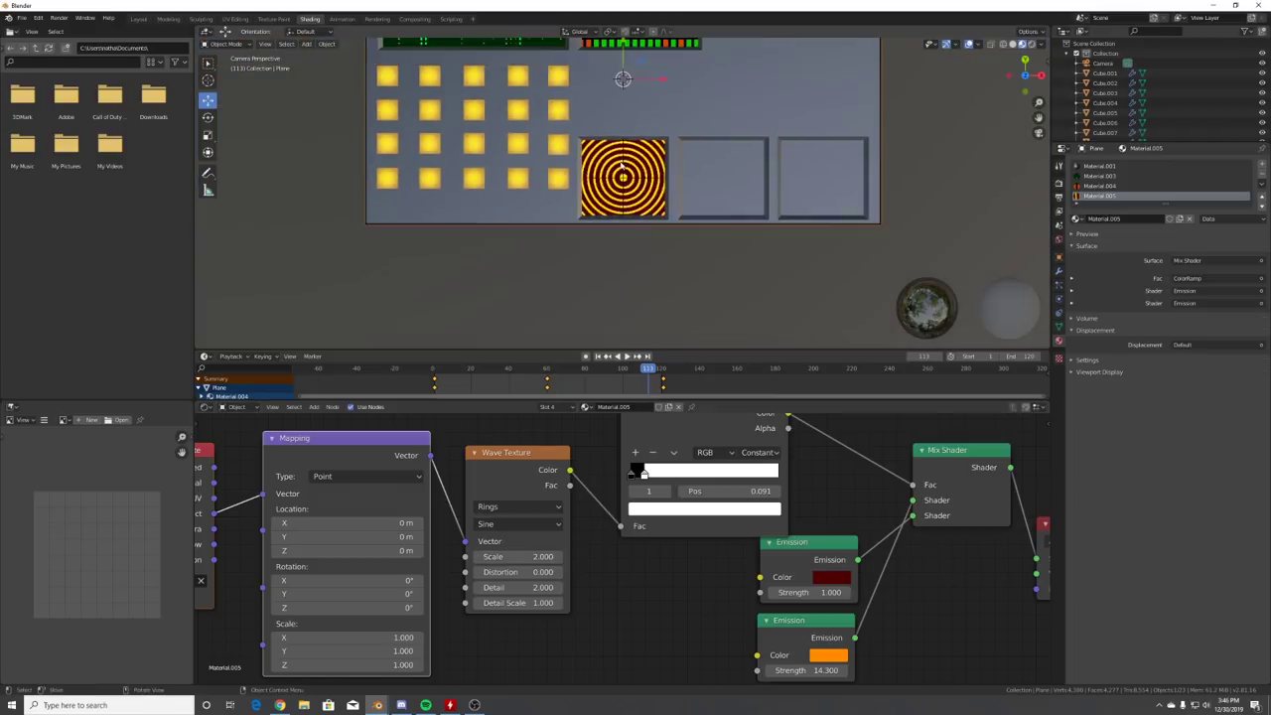
# - Copy the Mix Shader and both Emission nodes of the rings material
pyautogui.press('Home')
pyautogui.moveTo(702, 623); pyautogui.dragTo(765, 523)
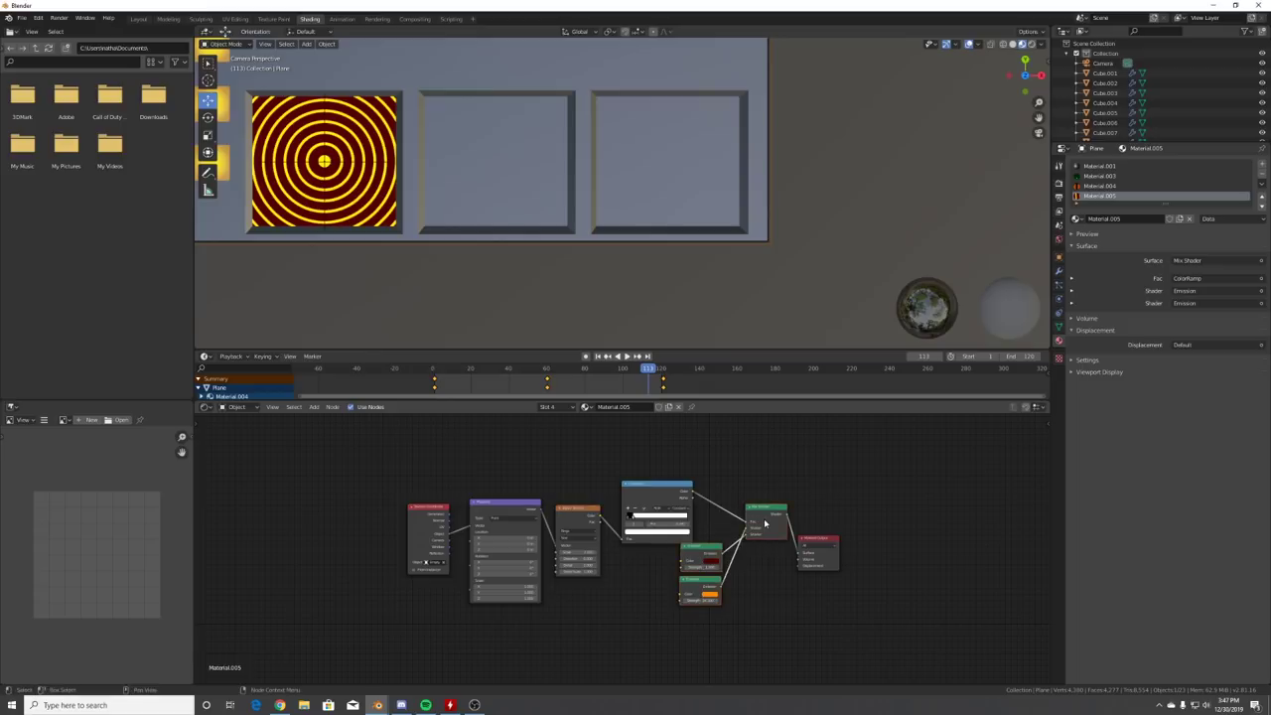
pyautogui.press('`')
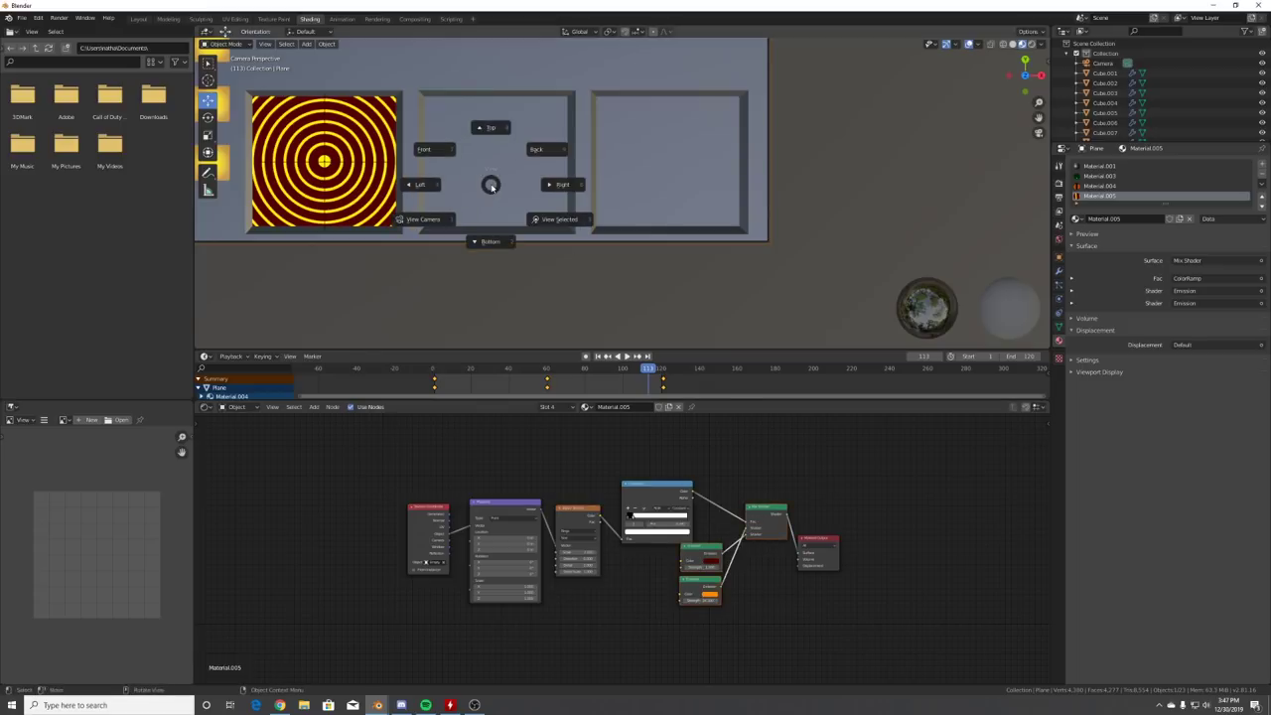
# - Select all faces of the middle lower screen, assign them a new material in a new slot, and return to Object Mode
pyautogui.press('Tab')
pyautogui.click(492, 169)
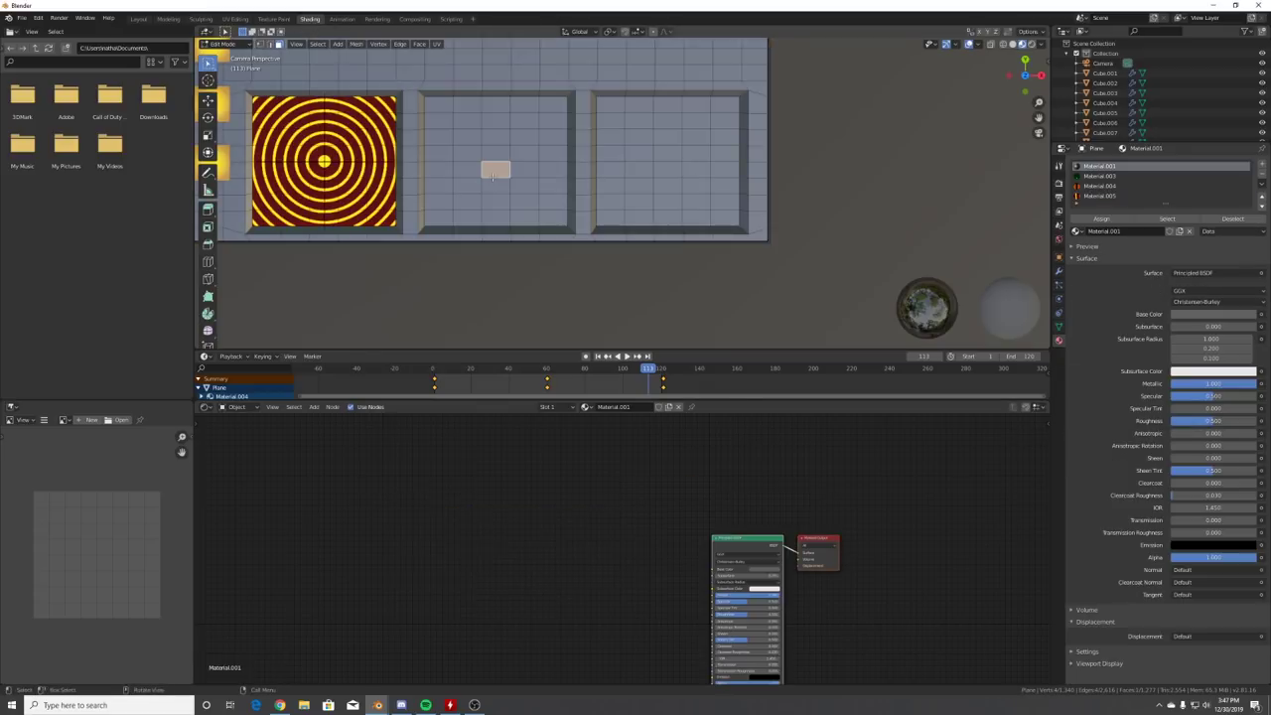
pyautogui.moveTo(462, 132)
pyautogui.mouseDown()
pyautogui.moveTo(529, 138)
pyautogui.moveTo(545, 179)
pyautogui.moveTo(512, 203)
pyautogui.moveTo(447, 193)
pyautogui.moveTo(463, 193)
pyautogui.mouseUp()
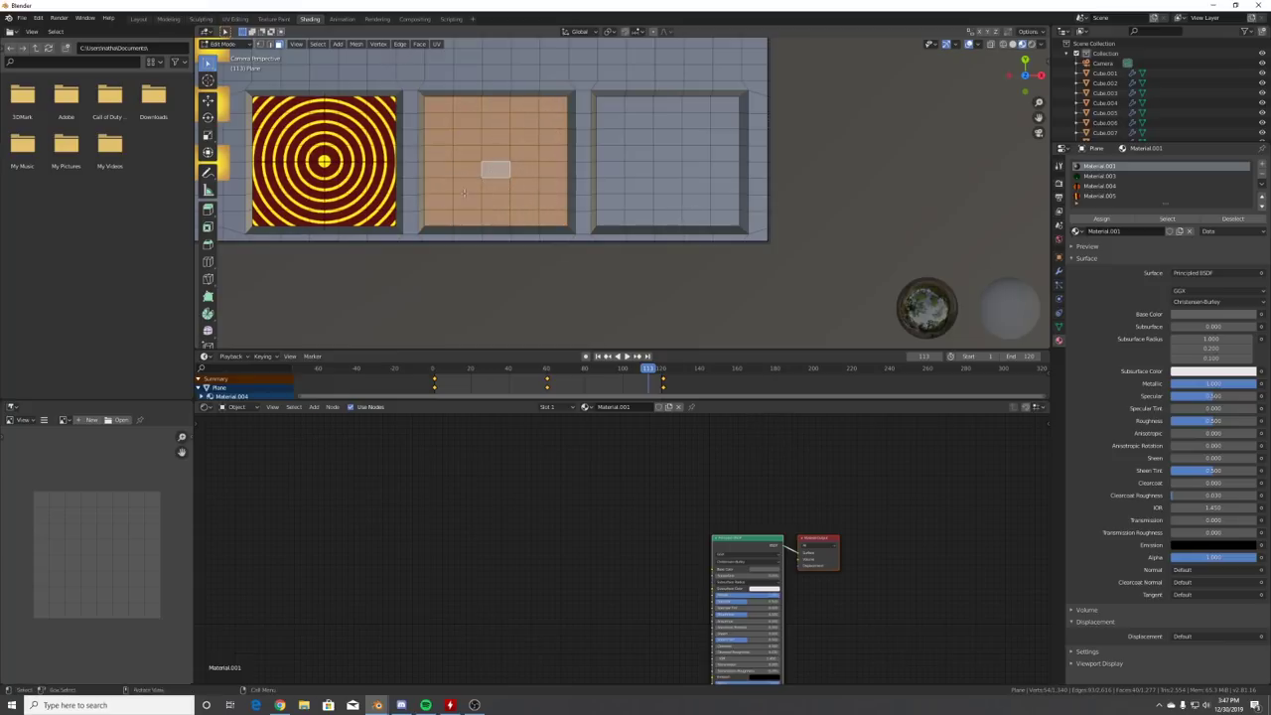
pyautogui.click(1262, 167)
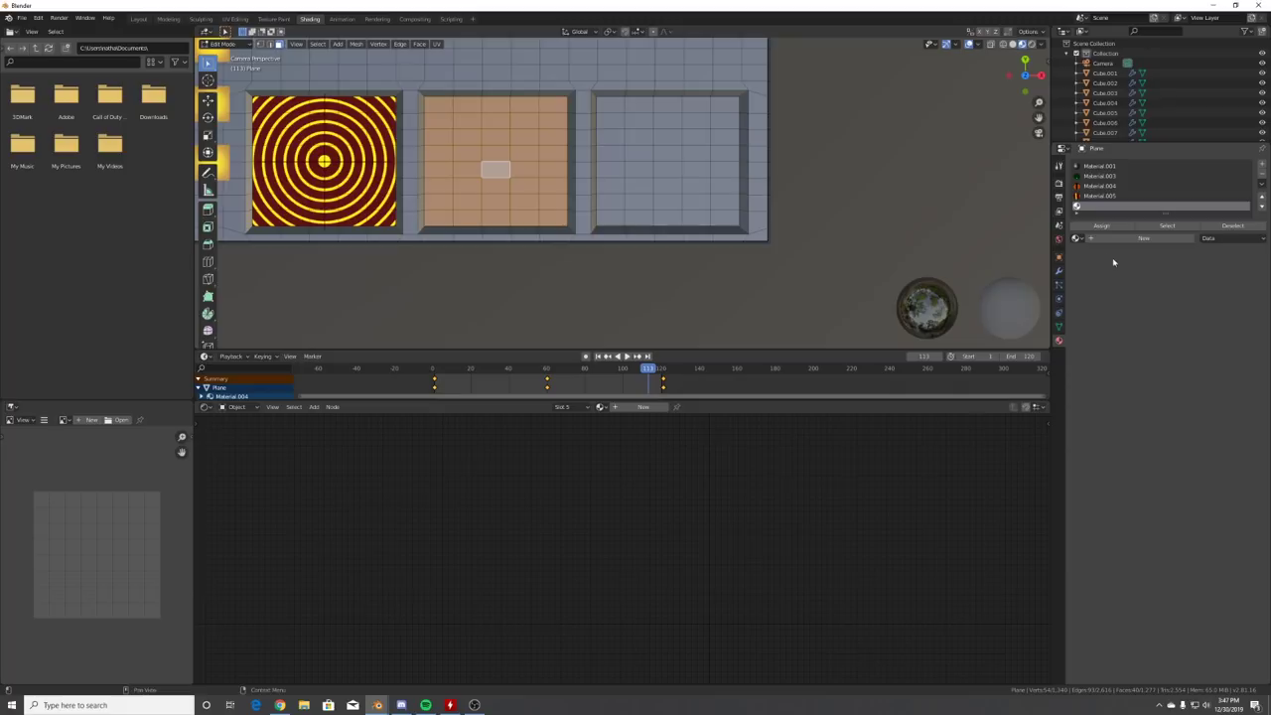
pyautogui.click(1105, 239)
pyautogui.press('Tab')
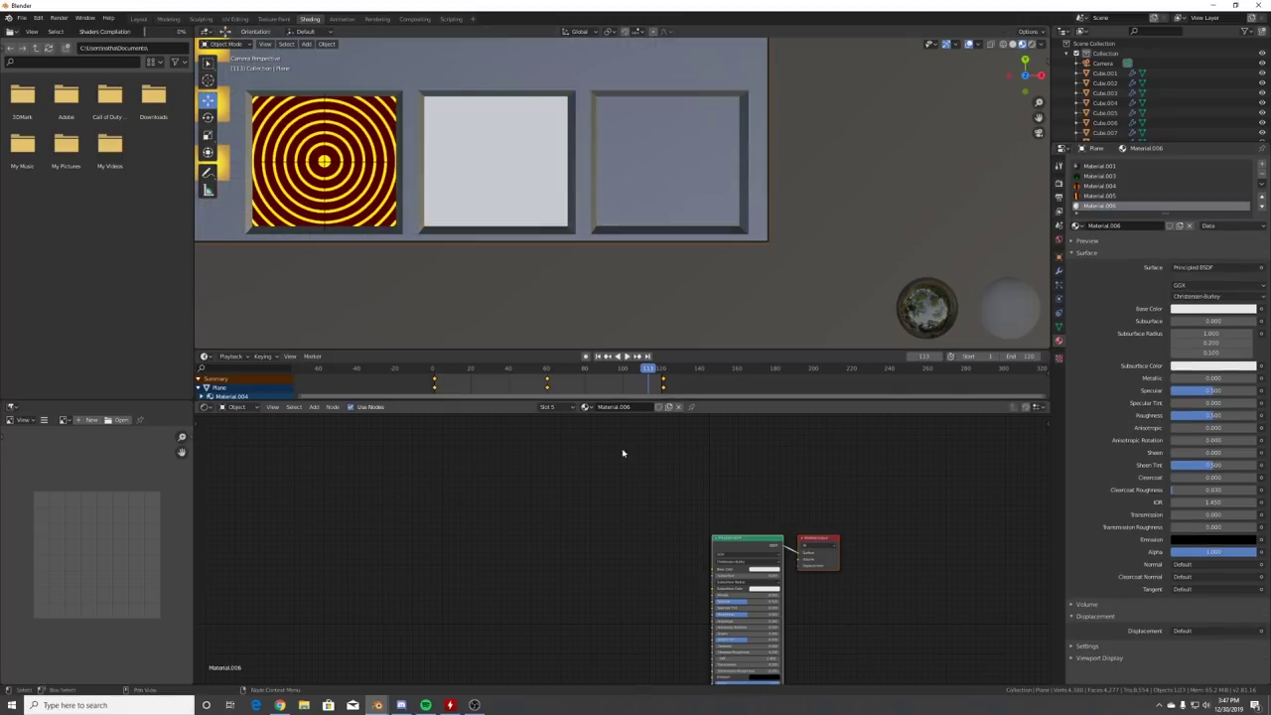
# - Replace the Principled BSDF with the copied Mix Shader and Emission nodes, linking the Mix Shader to the Material Output's Surface
pyautogui.moveTo(744, 545); pyautogui.dragTo(679, 487, button='middle')
pyautogui.press('x')
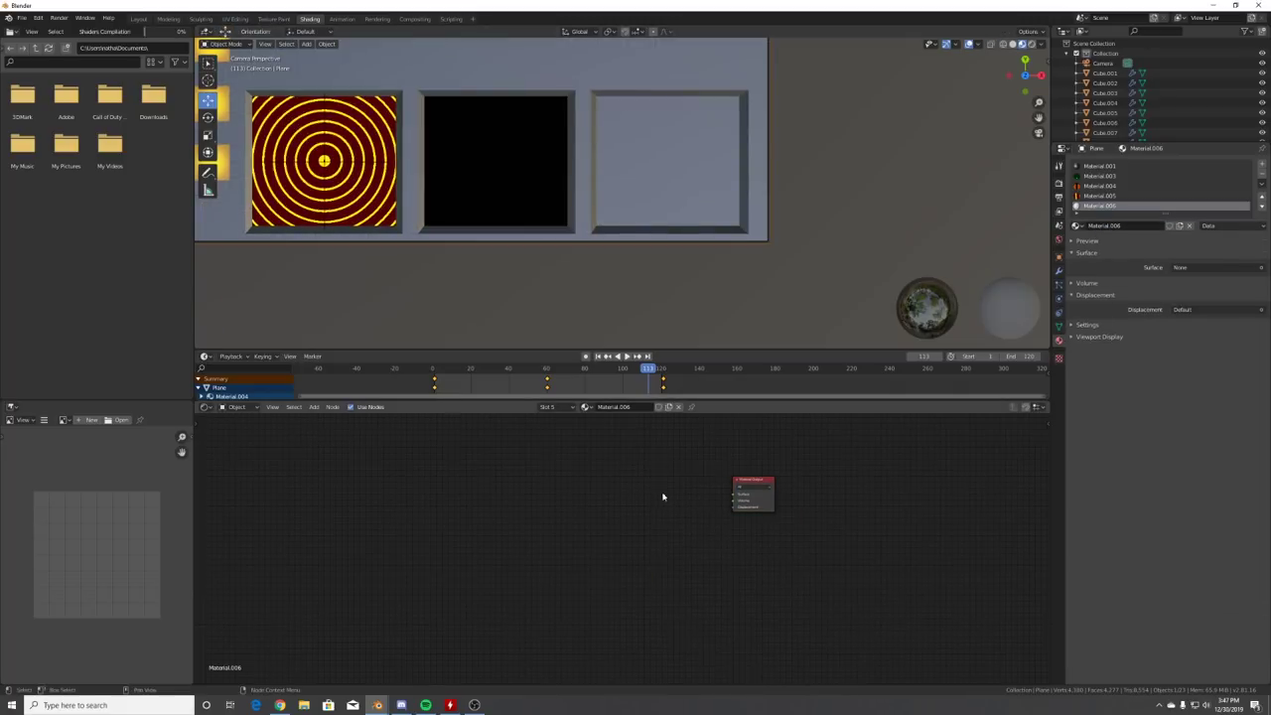
pyautogui.hotkey('ctrl', 'v')
pyautogui.moveTo(643, 487); pyautogui.dragTo(624, 534)
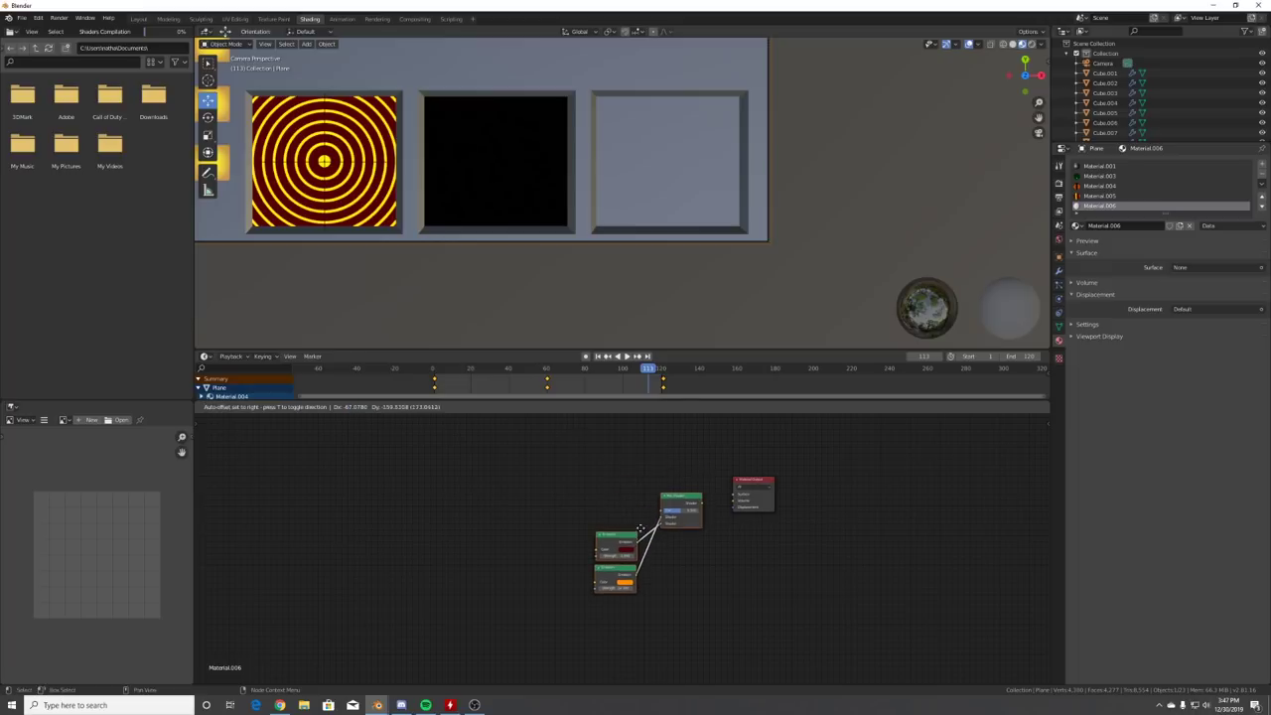
pyautogui.moveTo(702, 503); pyautogui.dragTo(701, 476)
pyautogui.scroll(4, 683, 489)
# - Add a Wireframe node and link its Fac to the Mix Shader's Fac
pyautogui.hotkey('shift', 'a')
pyautogui.click(558, 459)
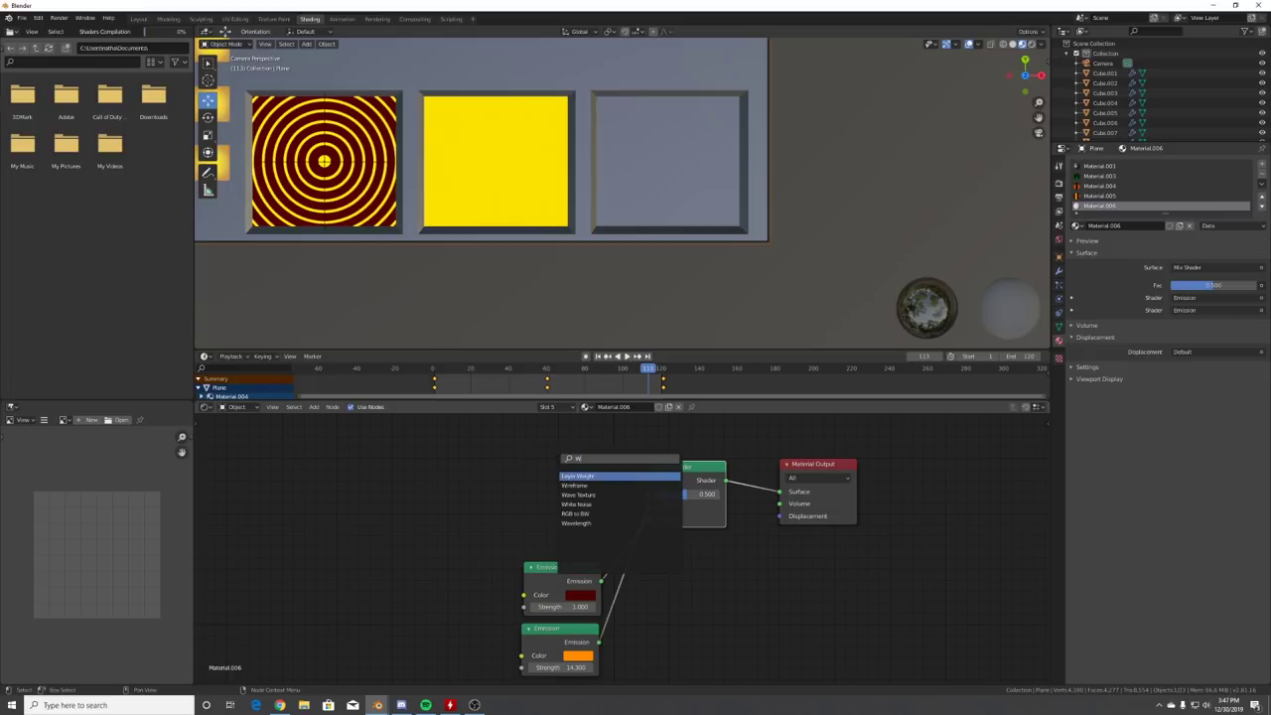
pyautogui.click(586, 477)
pyautogui.click(510, 464)
pyautogui.moveTo(588, 484); pyautogui.dragTo(650, 495)
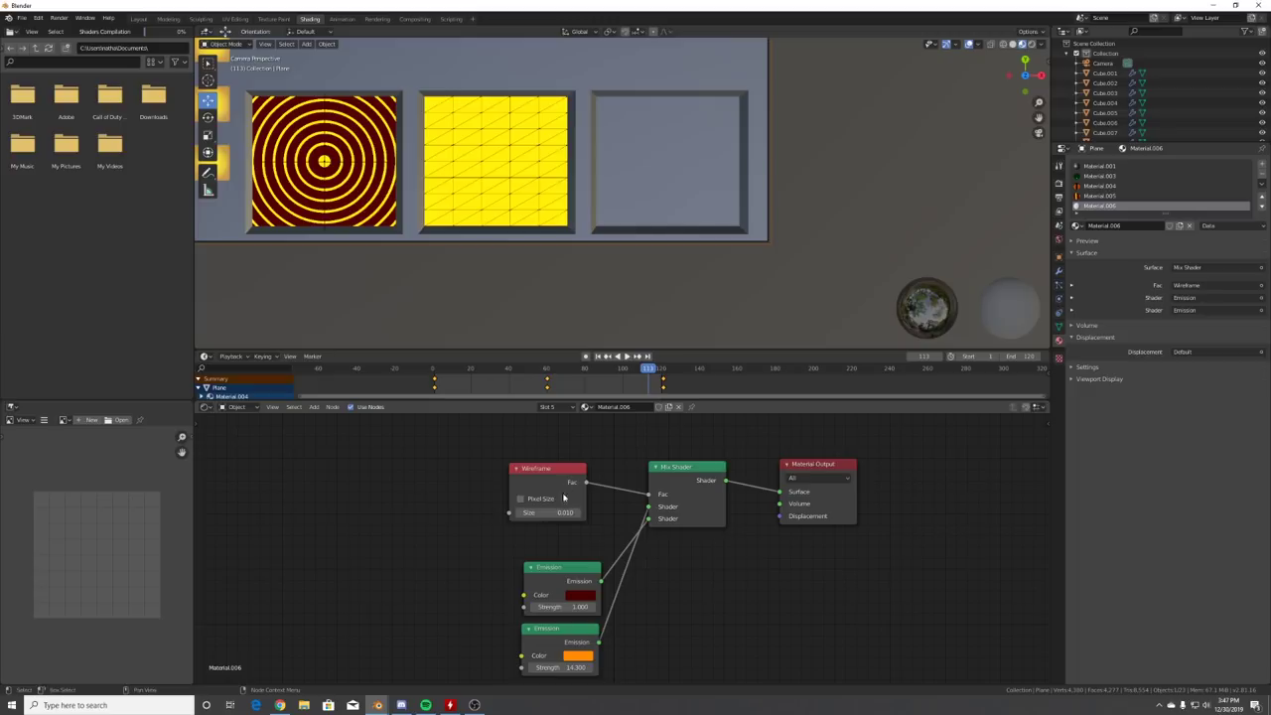
# - Swap the two Emission inputs on the Mix Shader and set the Wireframe size to 0.010
pyautogui.moveTo(553, 511)
pyautogui.mouseDown()
pyautogui.moveTo(601, 512)
pyautogui.moveTo(574, 511)
pyautogui.mouseUp()
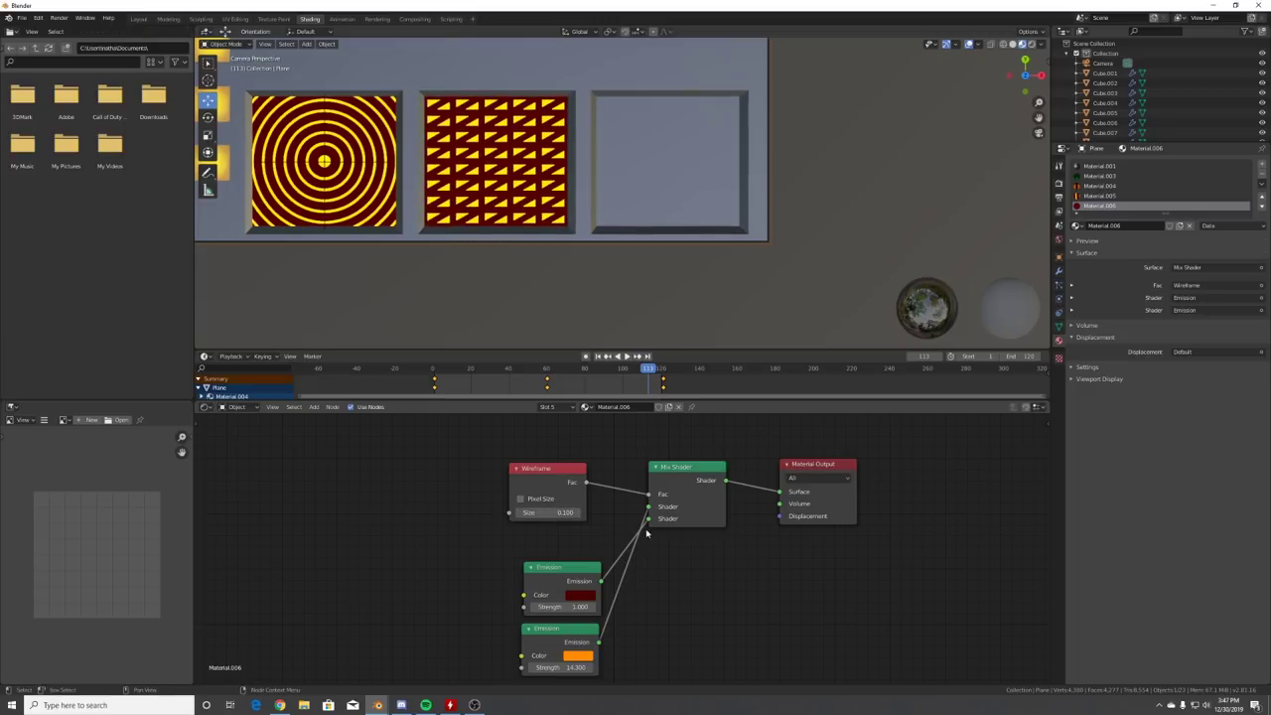
pyautogui.moveTo(651, 512); pyautogui.dragTo(649, 506)
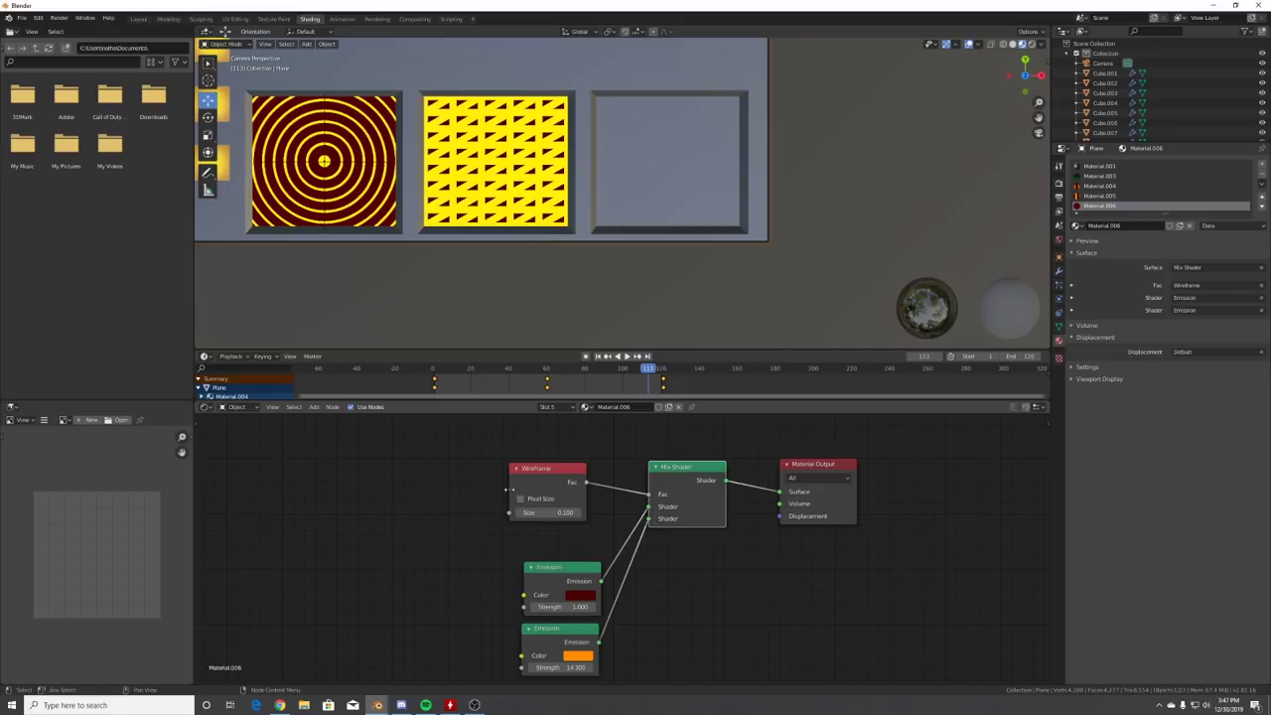
pyautogui.moveTo(532, 511)
pyautogui.mouseDown()
pyautogui.moveTo(557, 510)
pyautogui.moveTo(518, 510)
pyautogui.moveTo(549, 513)
pyautogui.mouseUp()
pyautogui.scroll(-4, 511, 289)
pyautogui.scroll(2, 510, 289)
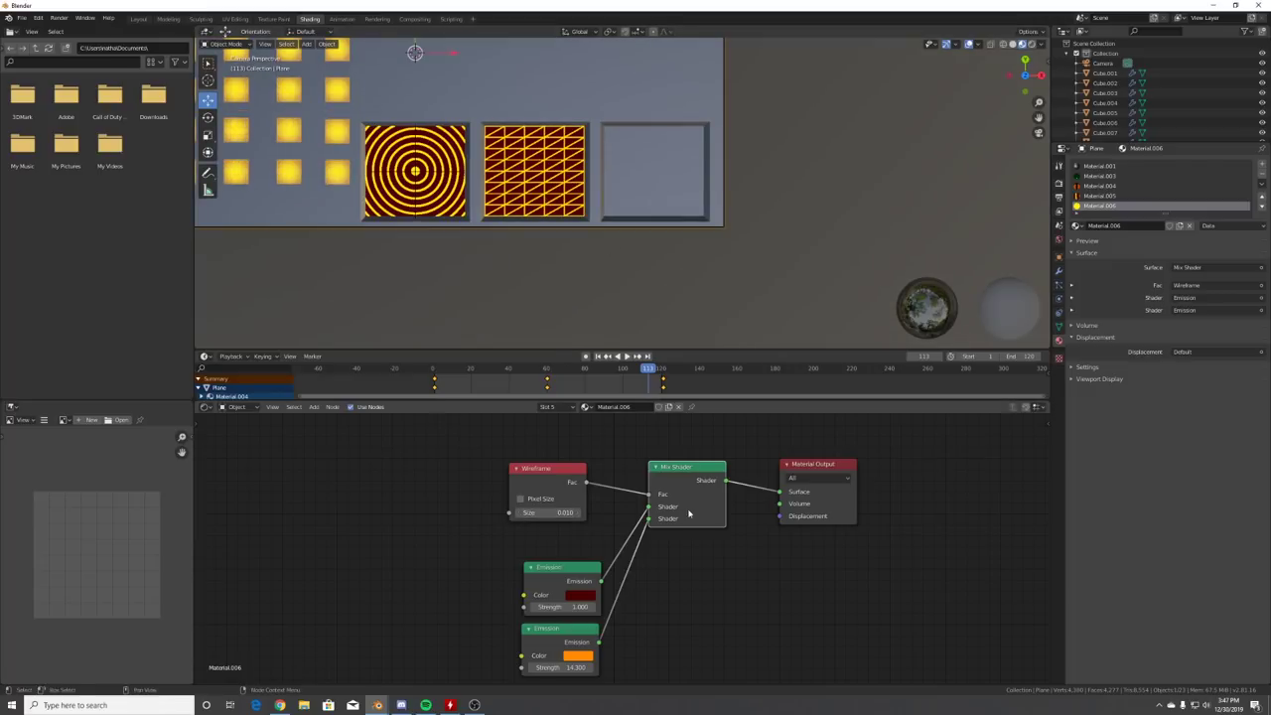
# - Change the orange Emission color to bright green and the dark red Emission color to dark green
pyautogui.click(577, 657)
pyautogui.click(583, 534)
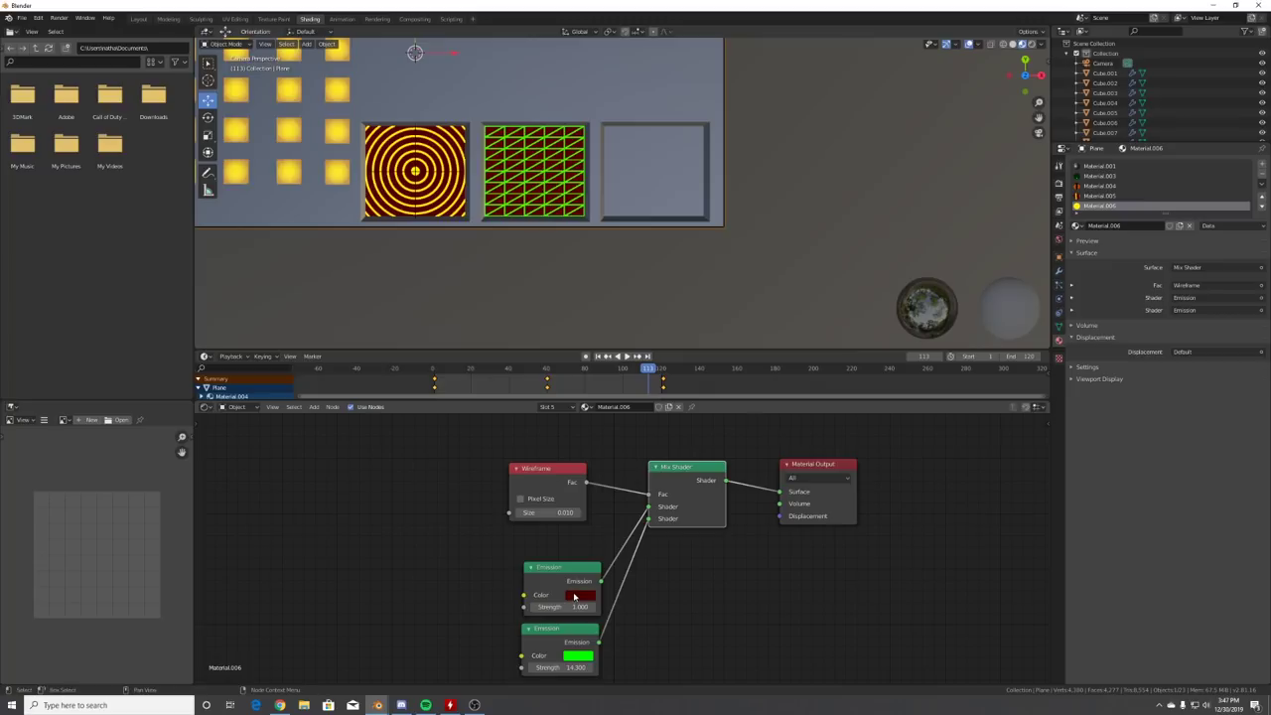
pyautogui.click(581, 595)
pyautogui.click(595, 474)
pyautogui.scroll(-3, 599, 260)
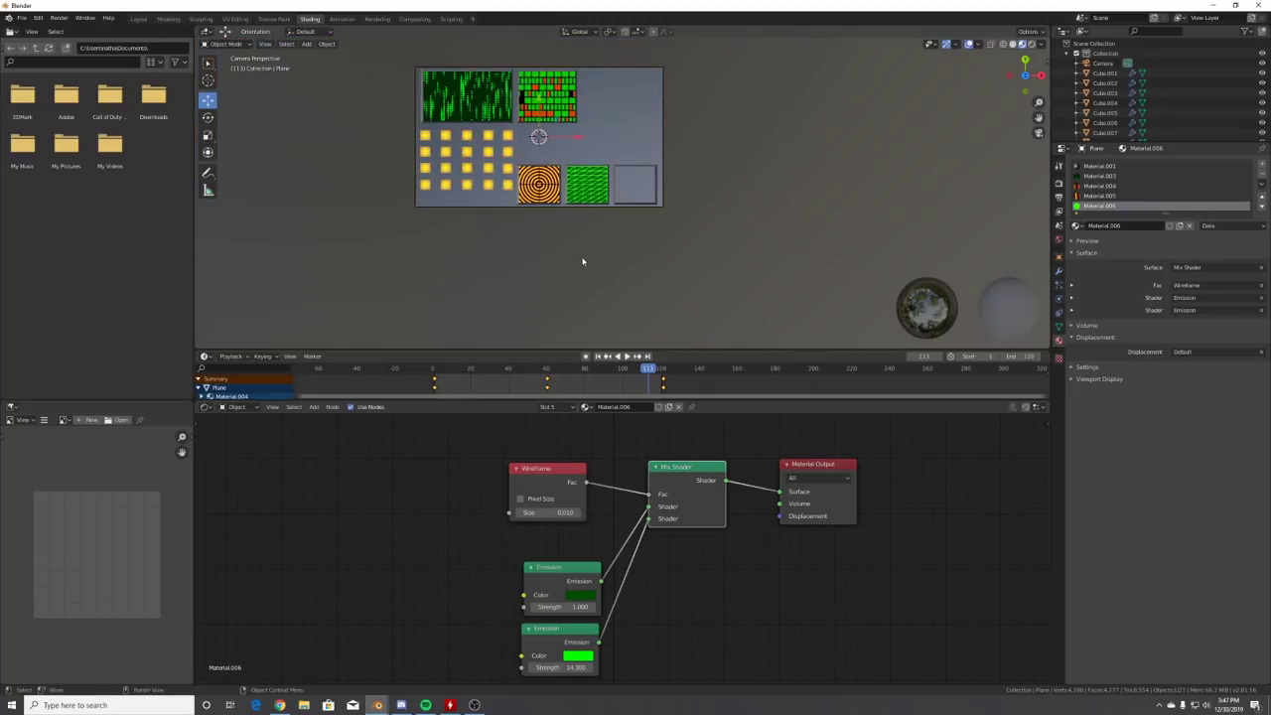
pyautogui.scroll(5, 583, 261)
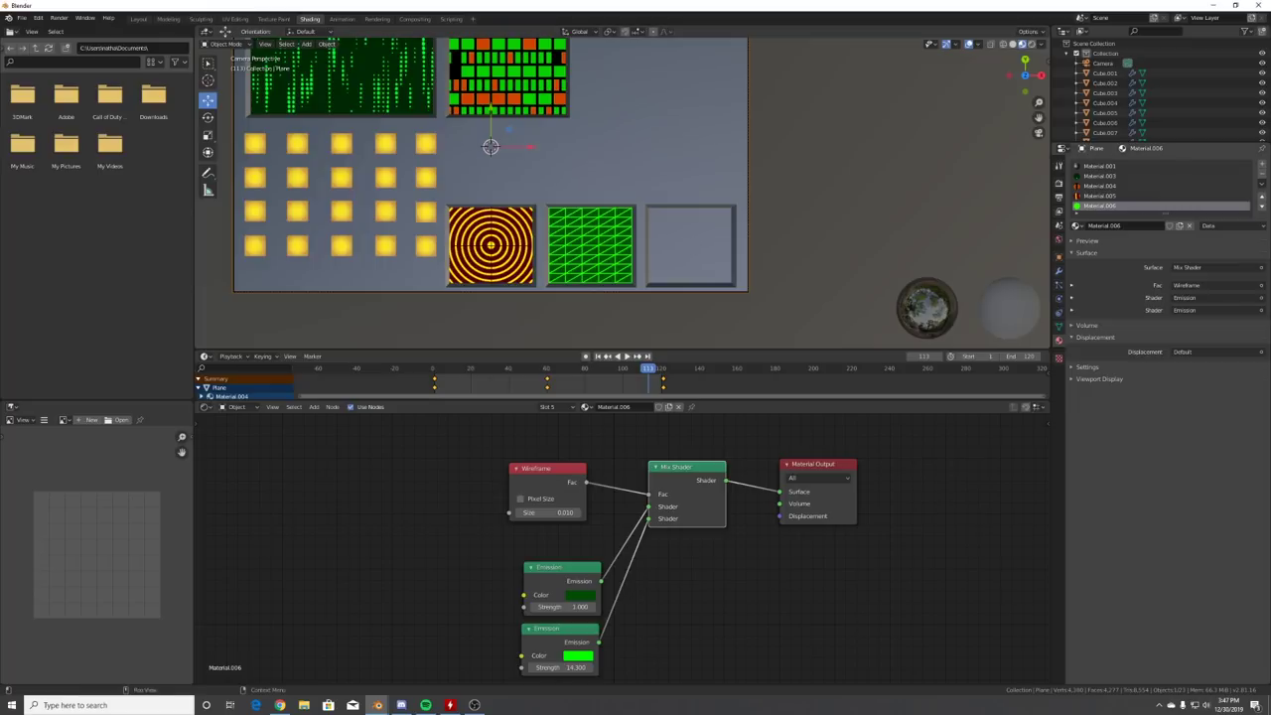
# - Switch to Material.003 and select all of its nodes for copying
pyautogui.keyDown('shift'); pyautogui.moveTo(686, 291); pyautogui.dragTo(812, 364, button='middle'); pyautogui.keyUp('shift')
pyautogui.press('Tab')
pyautogui.press('Tab')
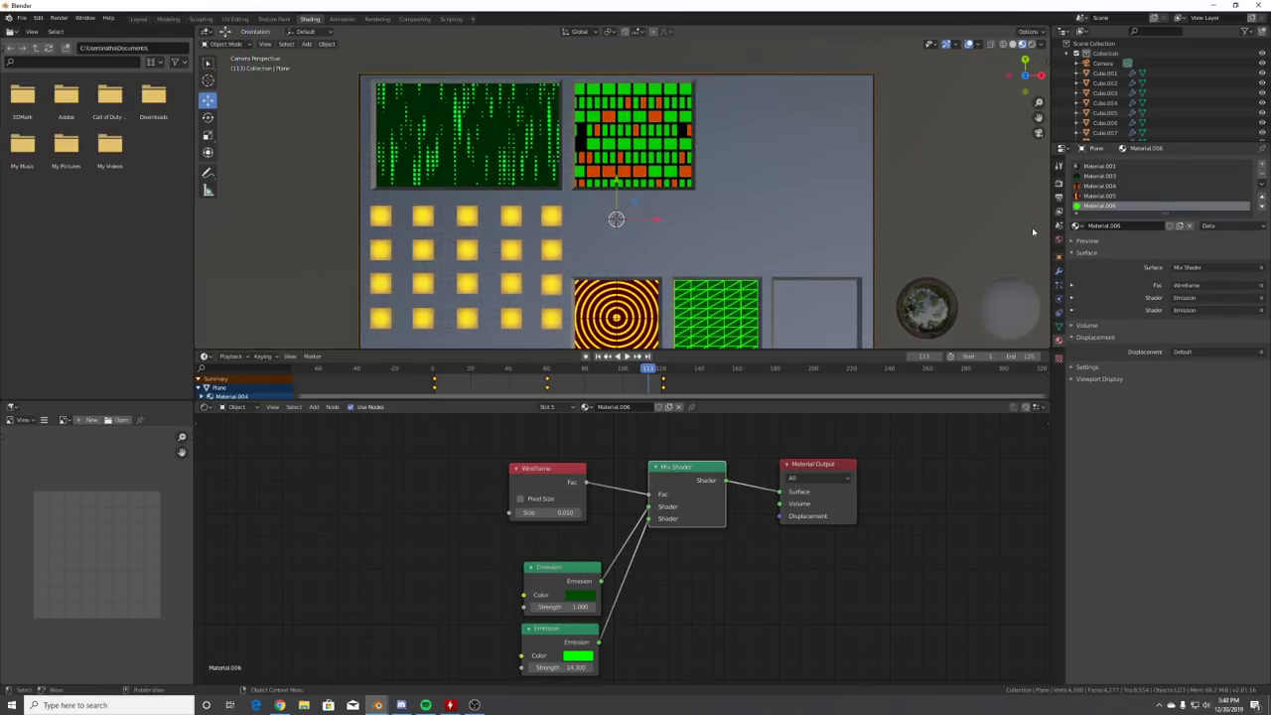
pyautogui.click(1103, 176)
pyautogui.scroll(-4, 507, 589)
pyautogui.scroll(-1, 587, 446)
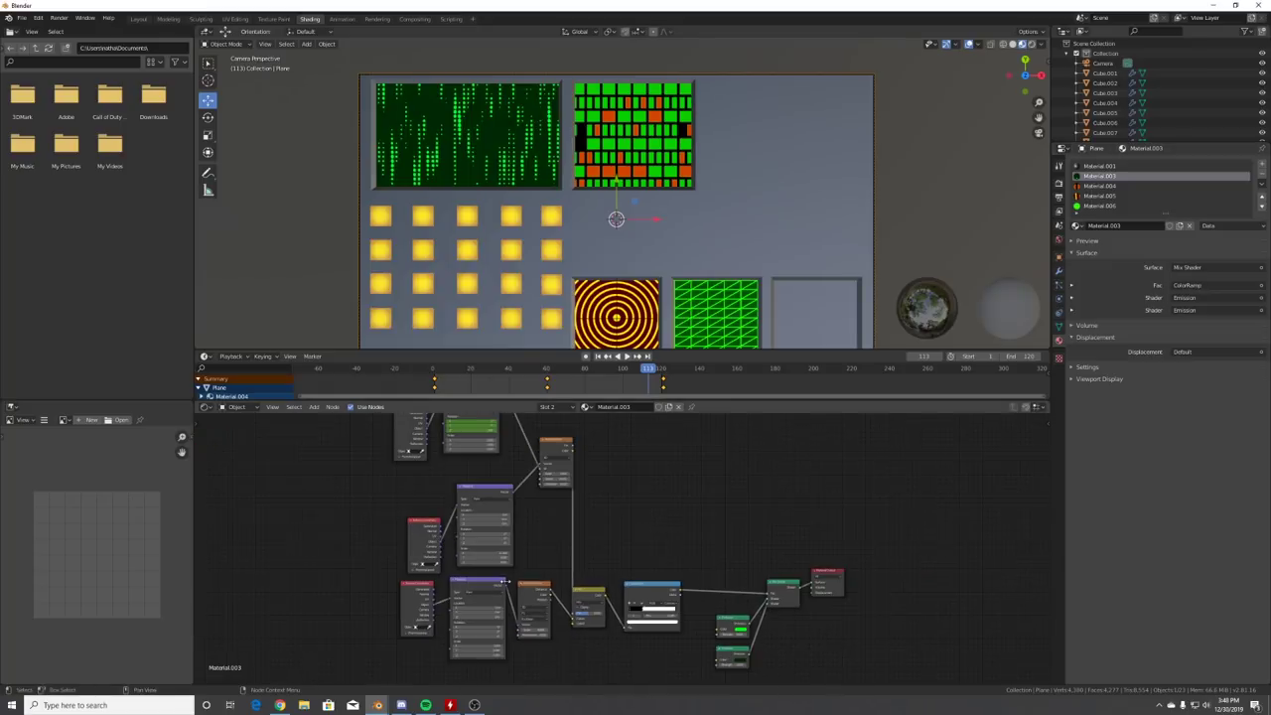
pyautogui.scroll(-2, 532, 520)
pyautogui.moveTo(532, 520); pyautogui.dragTo(743, 660)
pyautogui.scroll(3, 705, 505)
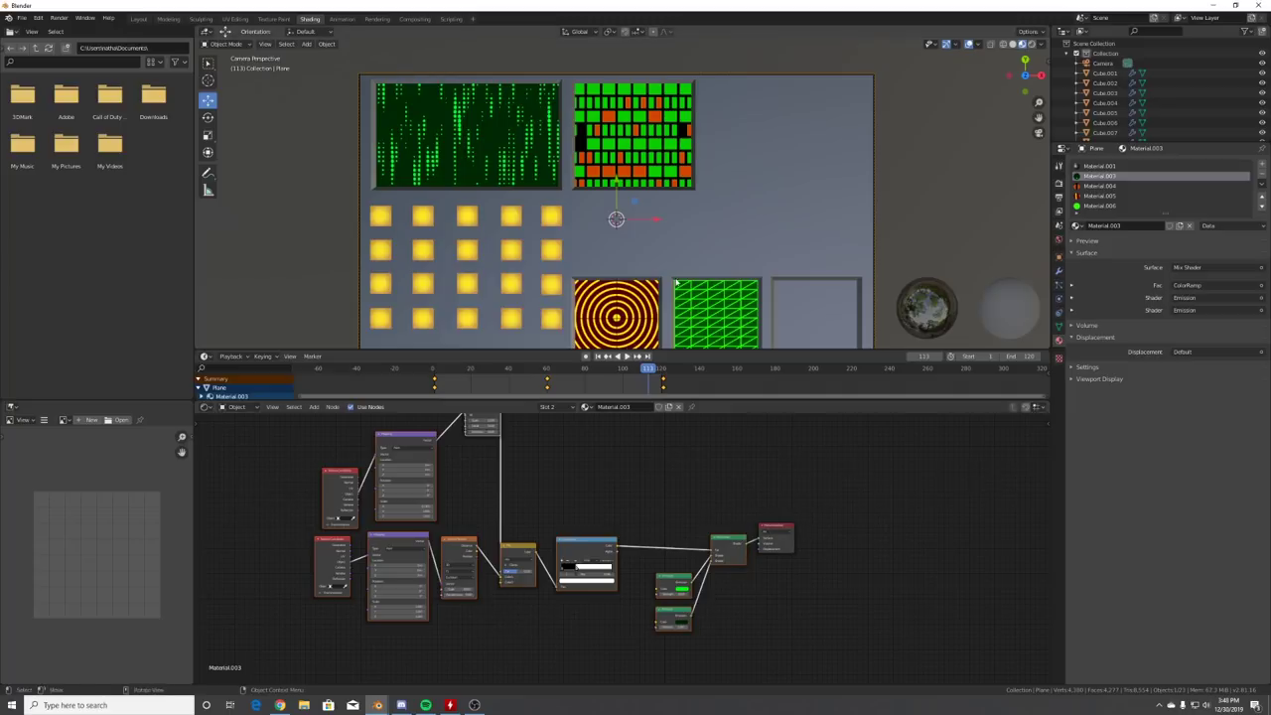
# - Select all inner faces of the empty square screen beside the green wireframe screen in Edit Mode
pyautogui.keyDown('shift'); pyautogui.moveTo(851, 285); pyautogui.dragTo(720, 225, button='middle'); pyautogui.keyUp('shift')
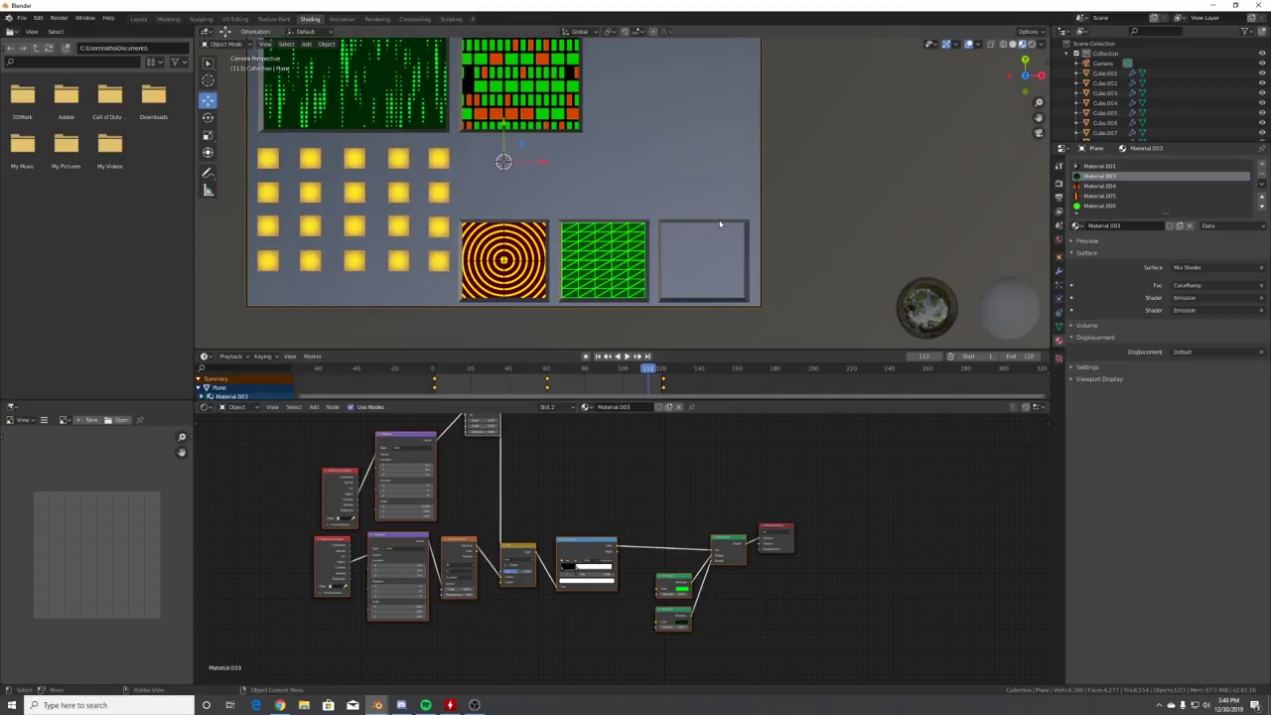
pyautogui.press('Tab')
pyautogui.scroll(4, 722, 225)
pyautogui.keyDown('shift'); pyautogui.moveTo(800, 324); pyautogui.dragTo(675, 199, button='middle'); pyautogui.keyUp('shift')
pyautogui.click(676, 206)
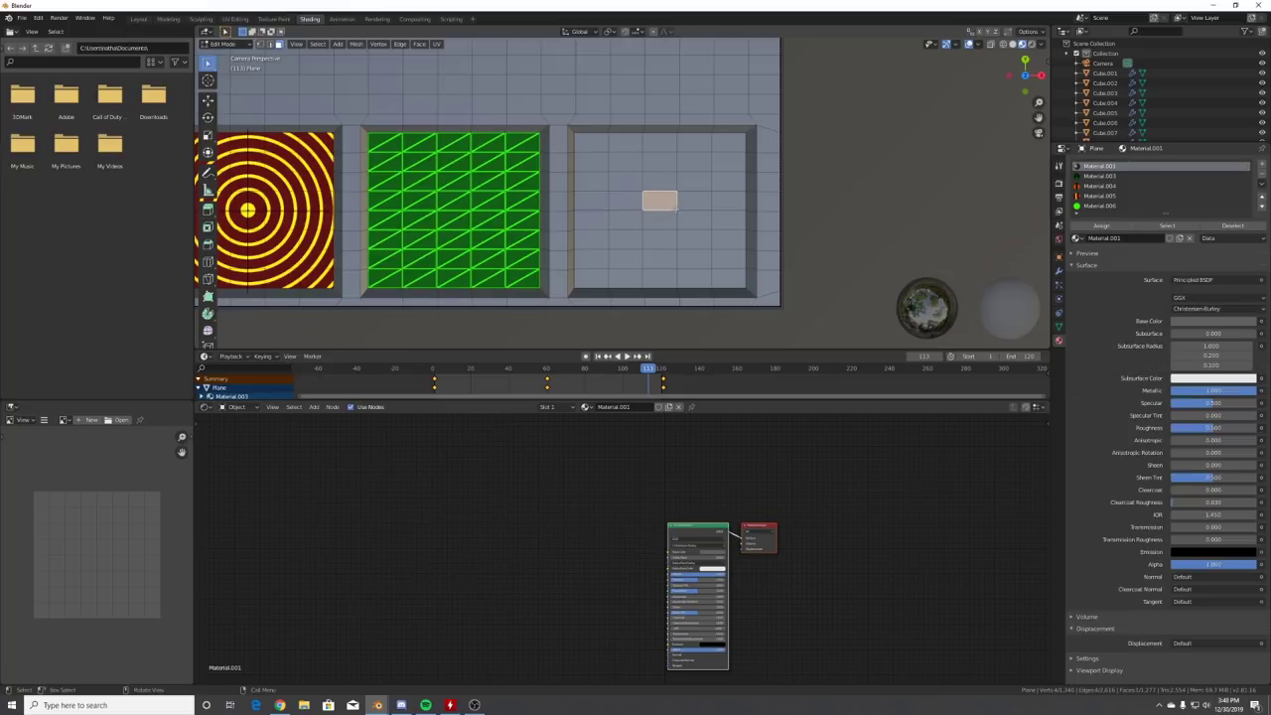
pyautogui.press('c')
pyautogui.moveTo(655, 221)
pyautogui.mouseDown()
pyautogui.moveTo(640, 211)
pyautogui.moveTo(650, 157)
pyautogui.moveTo(717, 181)
pyautogui.moveTo(708, 225)
pyautogui.moveTo(670, 254)
pyautogui.moveTo(617, 252)
pyautogui.mouseUp()
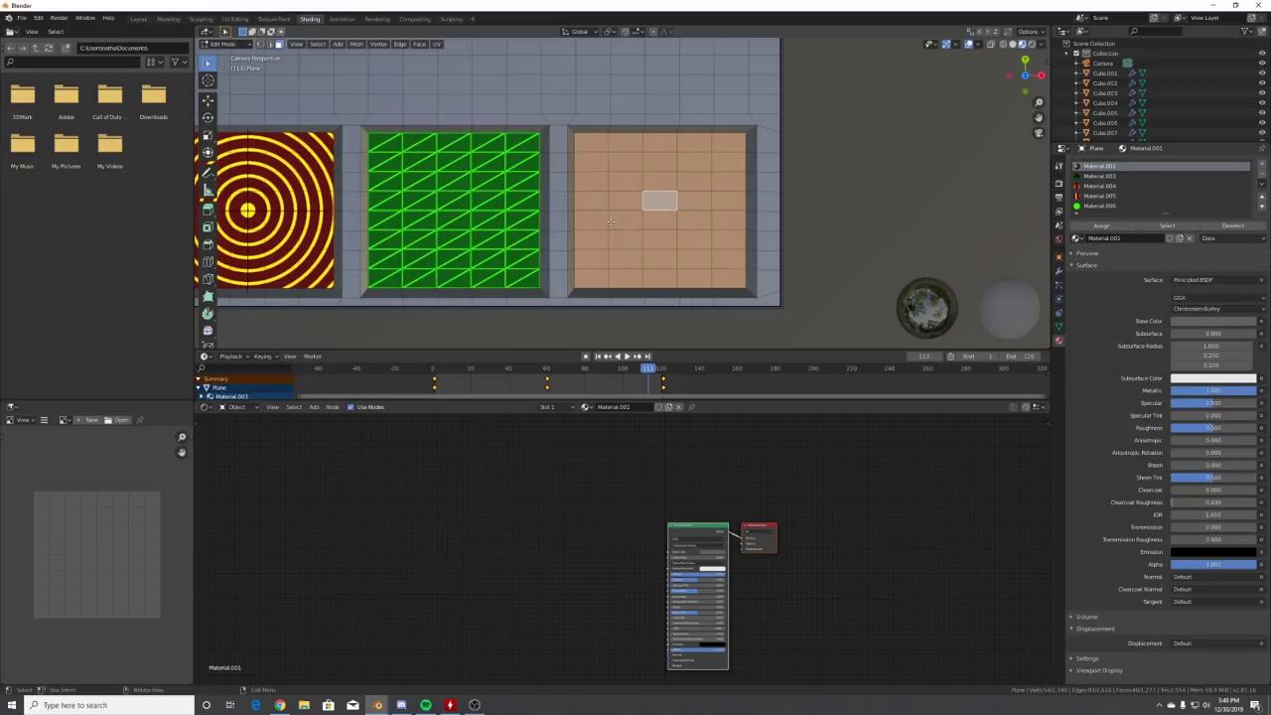
# - Add a slot with a new material for the selected screen faces and return to Object Mode
pyautogui.click(1263, 166)
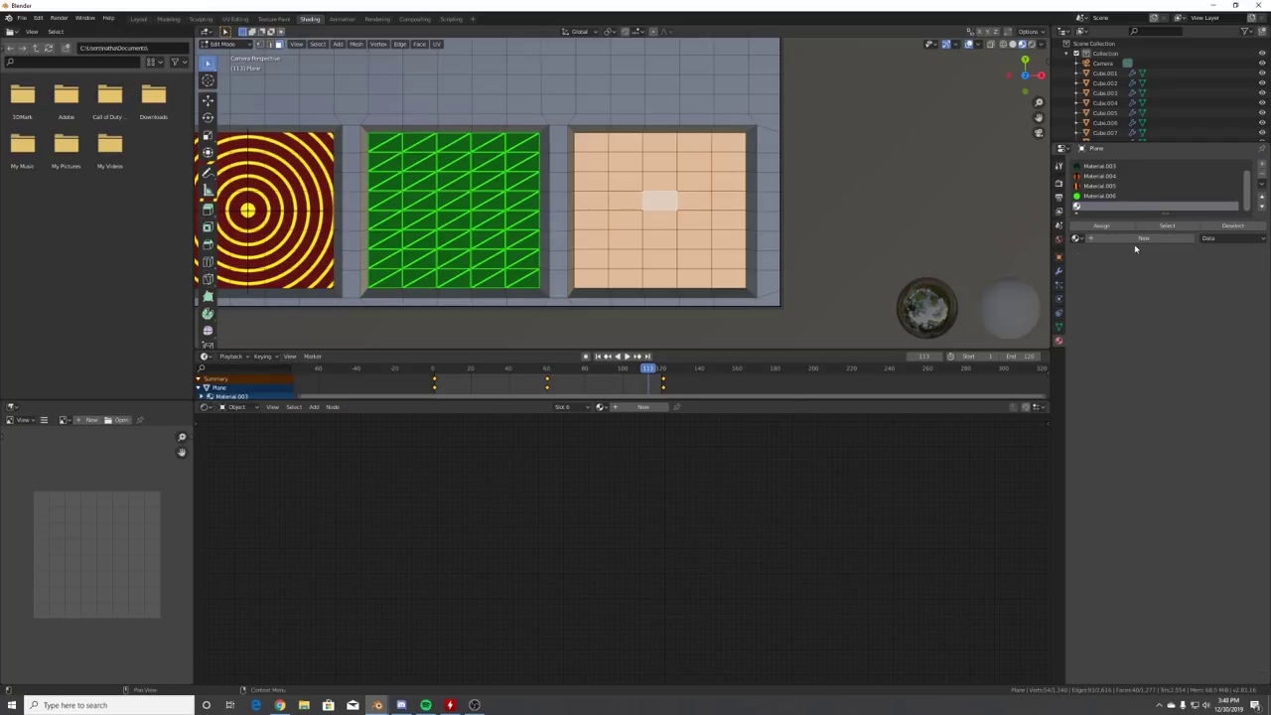
pyautogui.click(1136, 240)
pyautogui.press('Tab')
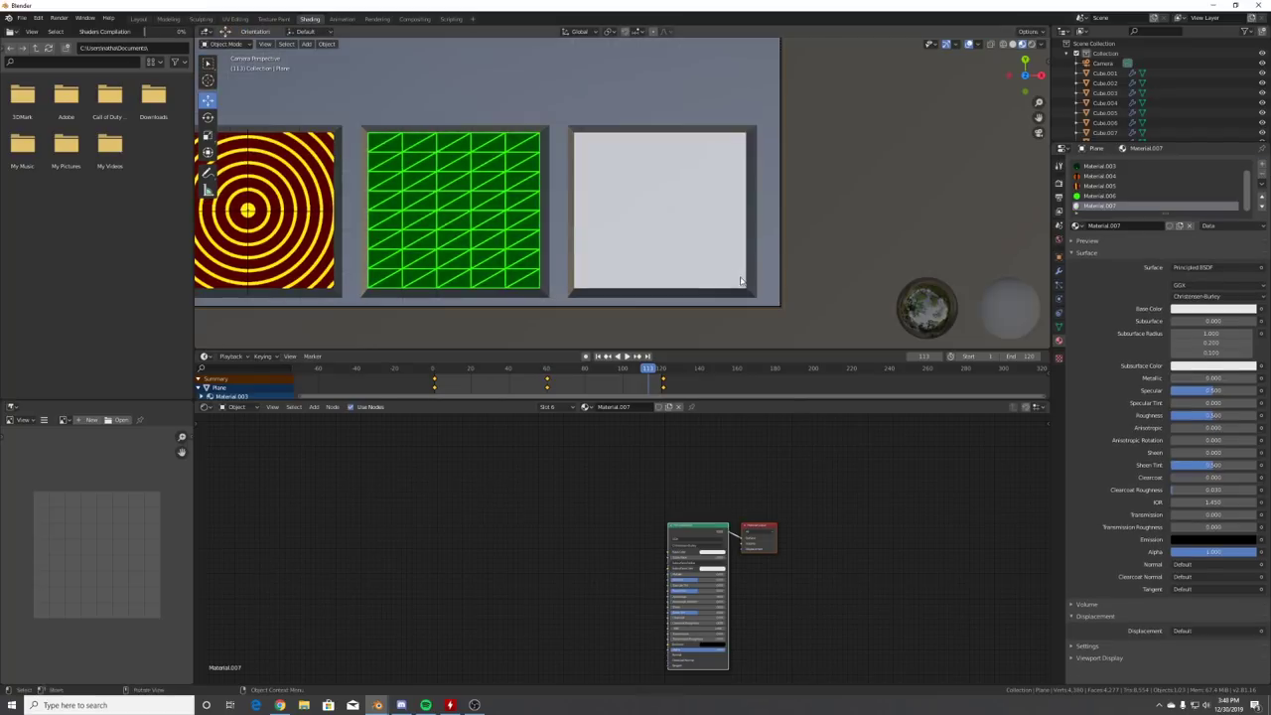
# - Replace the Principled BSDF with the nodes copied from Material.003 and link the Mix Shader to the Material Output's Surface
pyautogui.press('Delete')
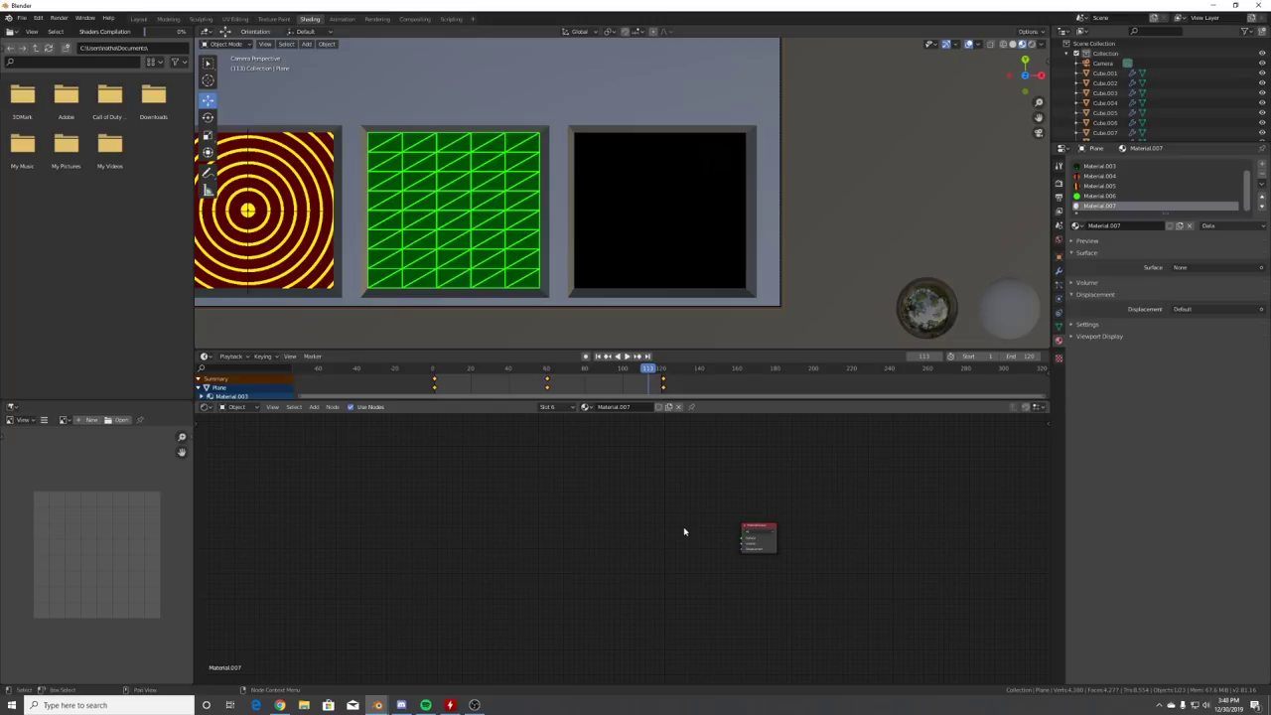
pyautogui.hotkey('ctrl', 'v')
pyautogui.press('g')
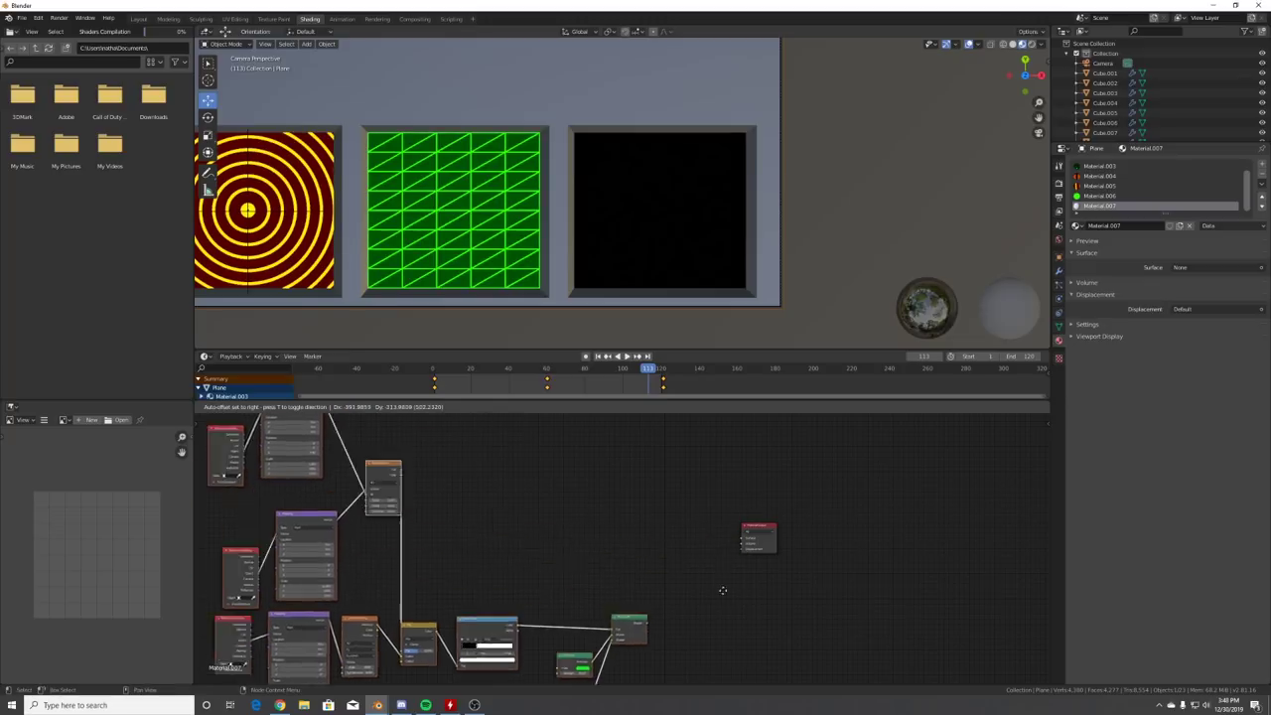
pyautogui.click(689, 530)
pyautogui.scroll(5, 688, 542)
pyautogui.moveTo(675, 544); pyautogui.dragTo(698, 548)
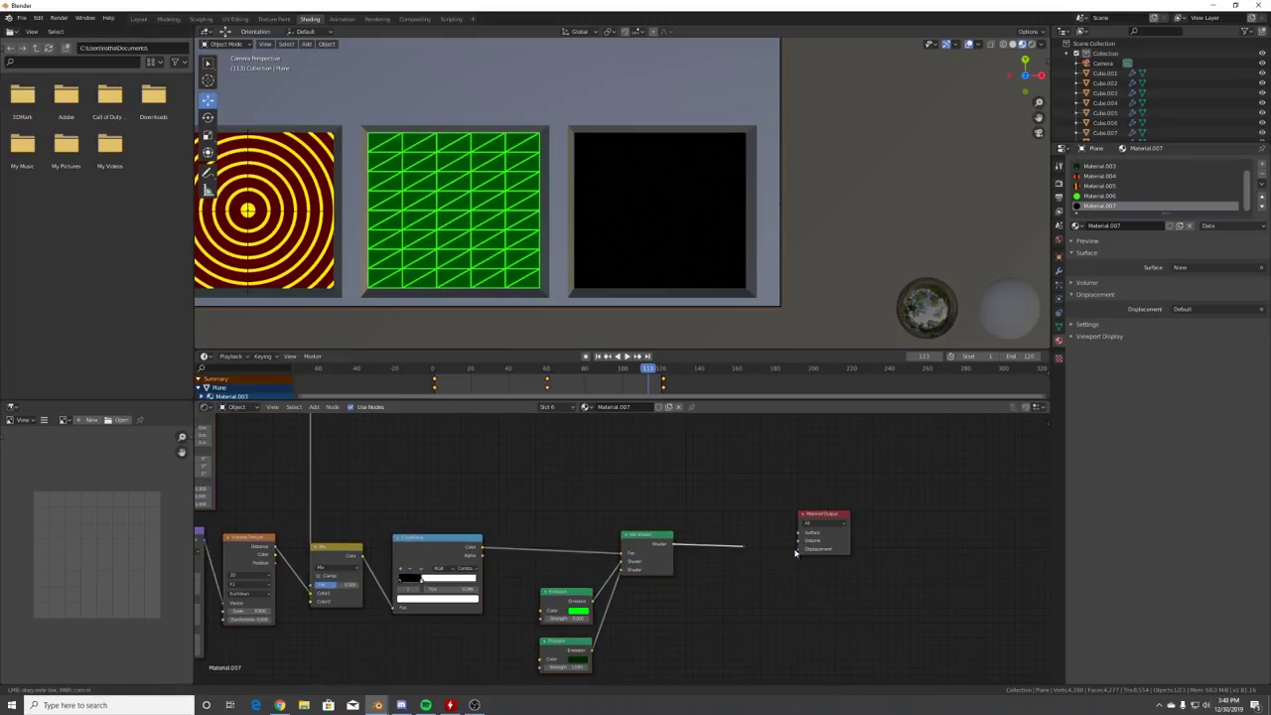
pyautogui.moveTo(802, 537); pyautogui.dragTo(798, 533)
# - Change the dark green Emission color to dark red and the bright green Emission color to yellow-orange
pyautogui.moveTo(586, 549); pyautogui.dragTo(649, 447, button='middle')
pyautogui.scroll(6, 716, 534)
pyautogui.click(653, 568)
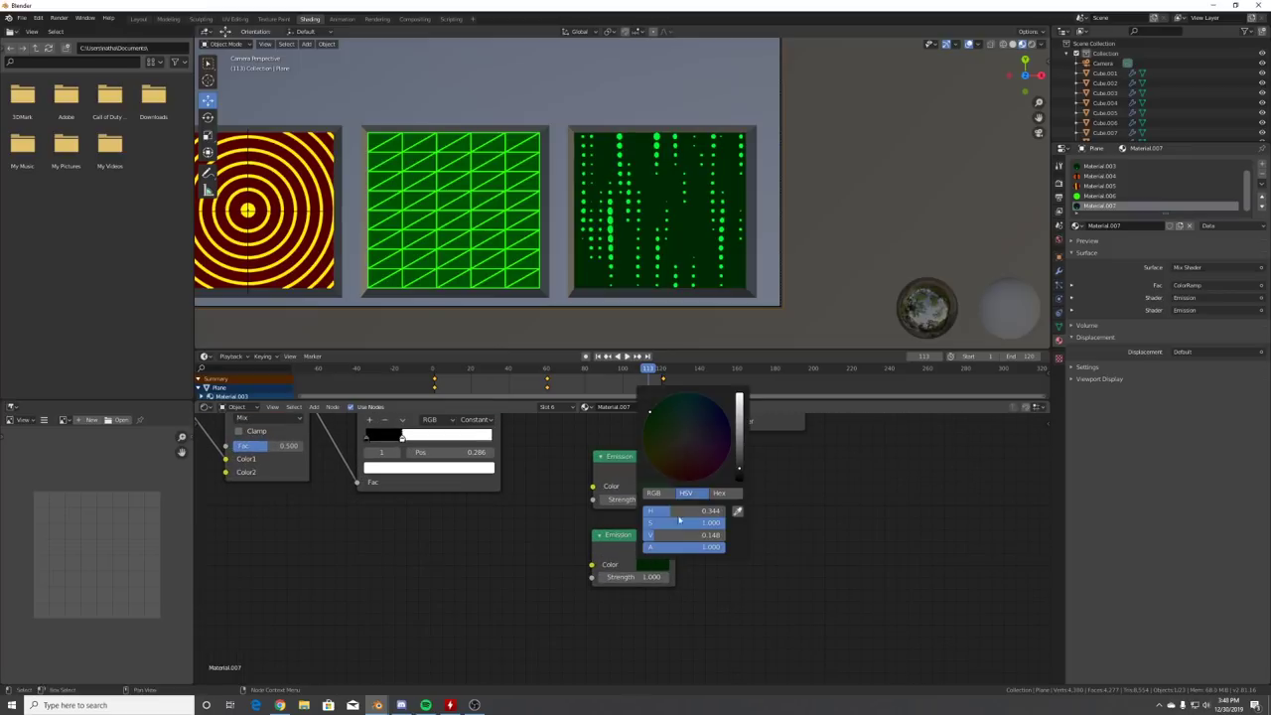
pyautogui.click(683, 468)
pyautogui.click(656, 486)
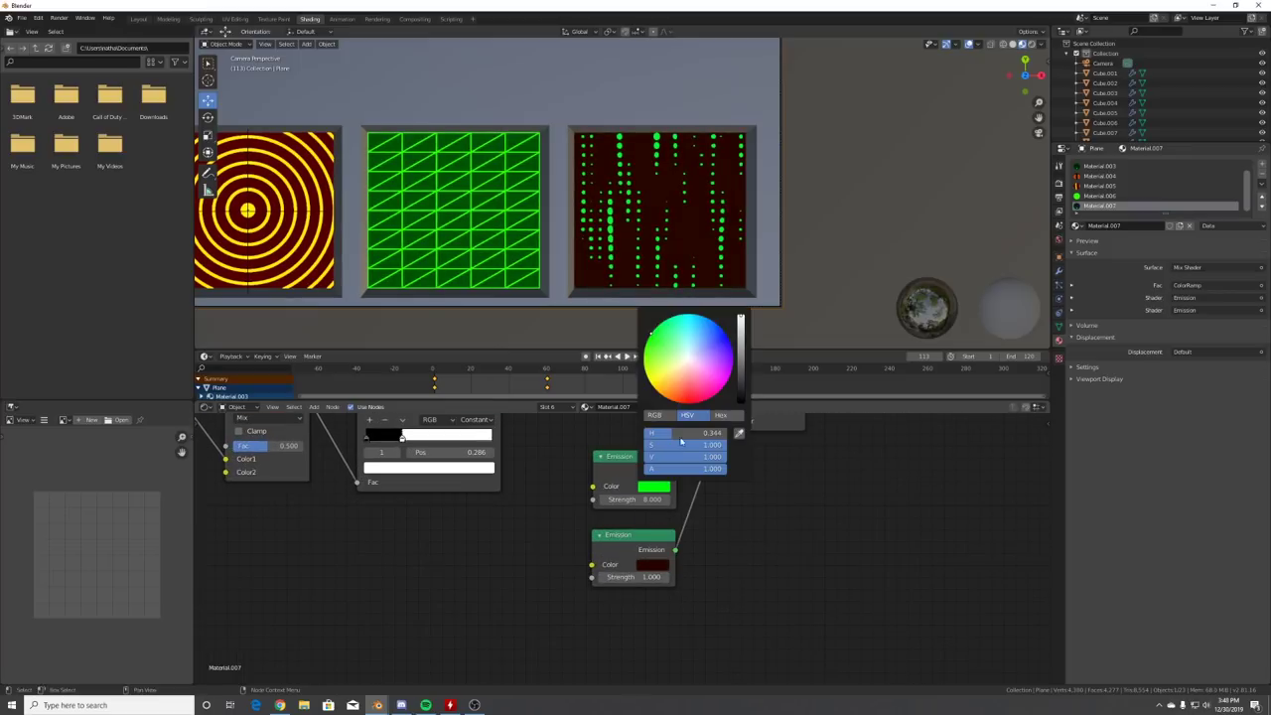
pyautogui.click(723, 343)
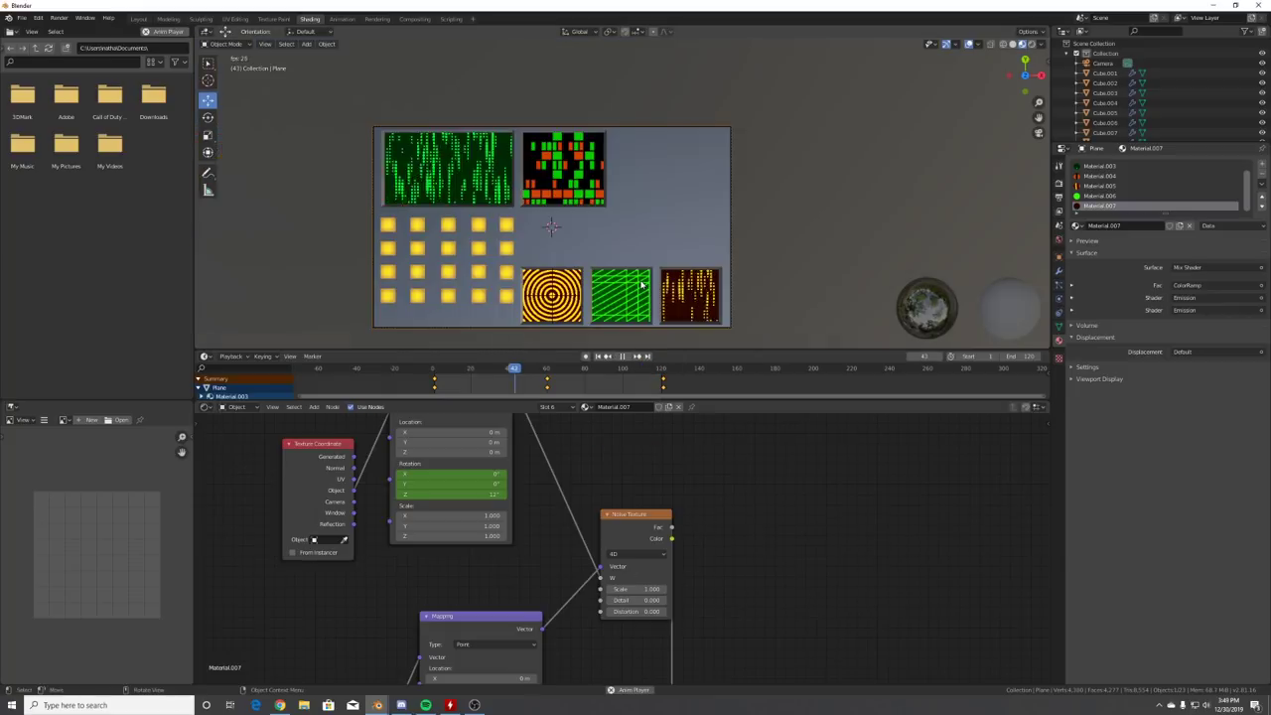
# - Examine the two animated bar meters in the control.blend reference window during playback
pyautogui.press('space')
pyautogui.moveTo(1270, 244); pyautogui.dragTo(387, 164)
pyautogui.moveTo(723, 227); pyautogui.dragTo(547, 385, button='middle')
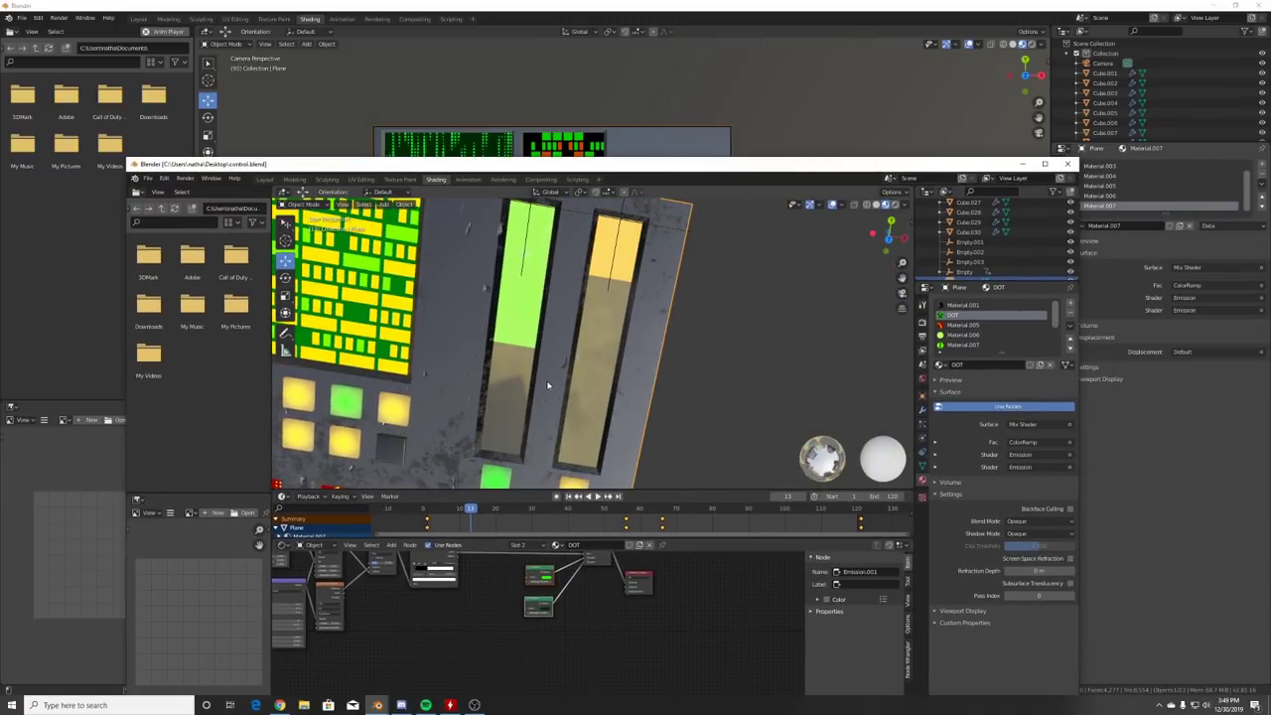
pyautogui.click(595, 496)
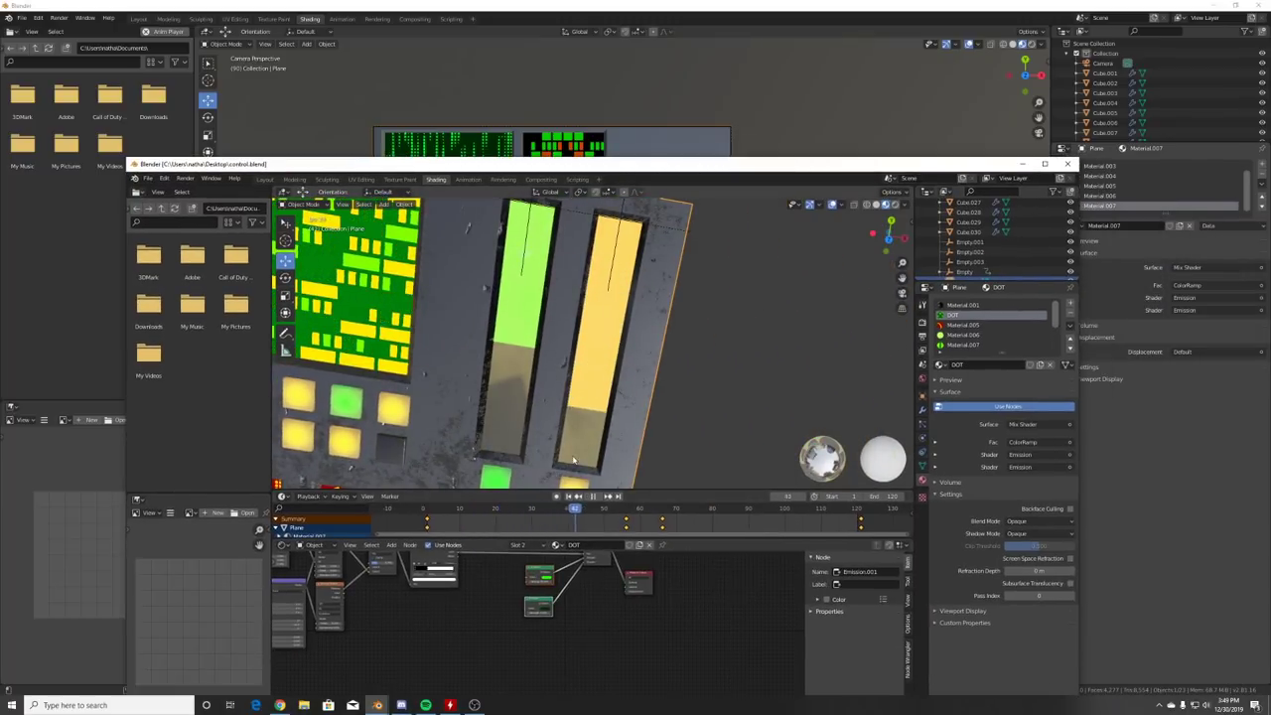
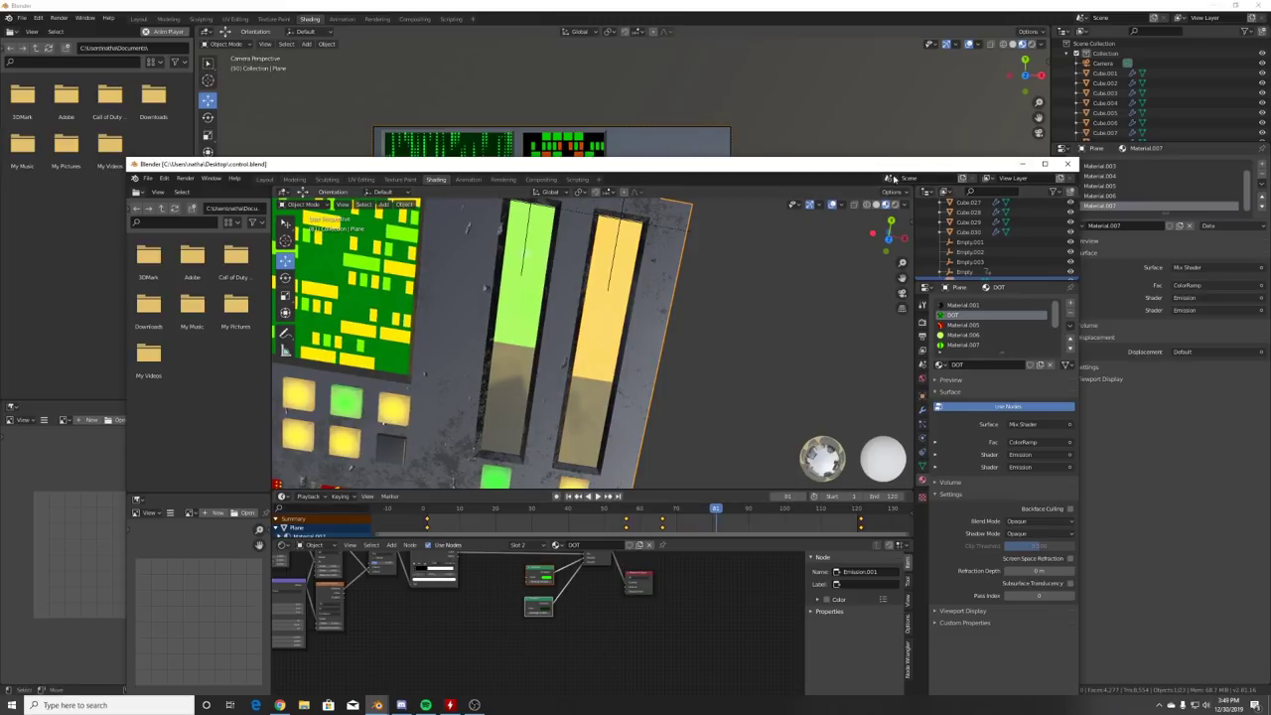
pyautogui.moveTo(803, 167); pyautogui.dragTo(1270, 62)
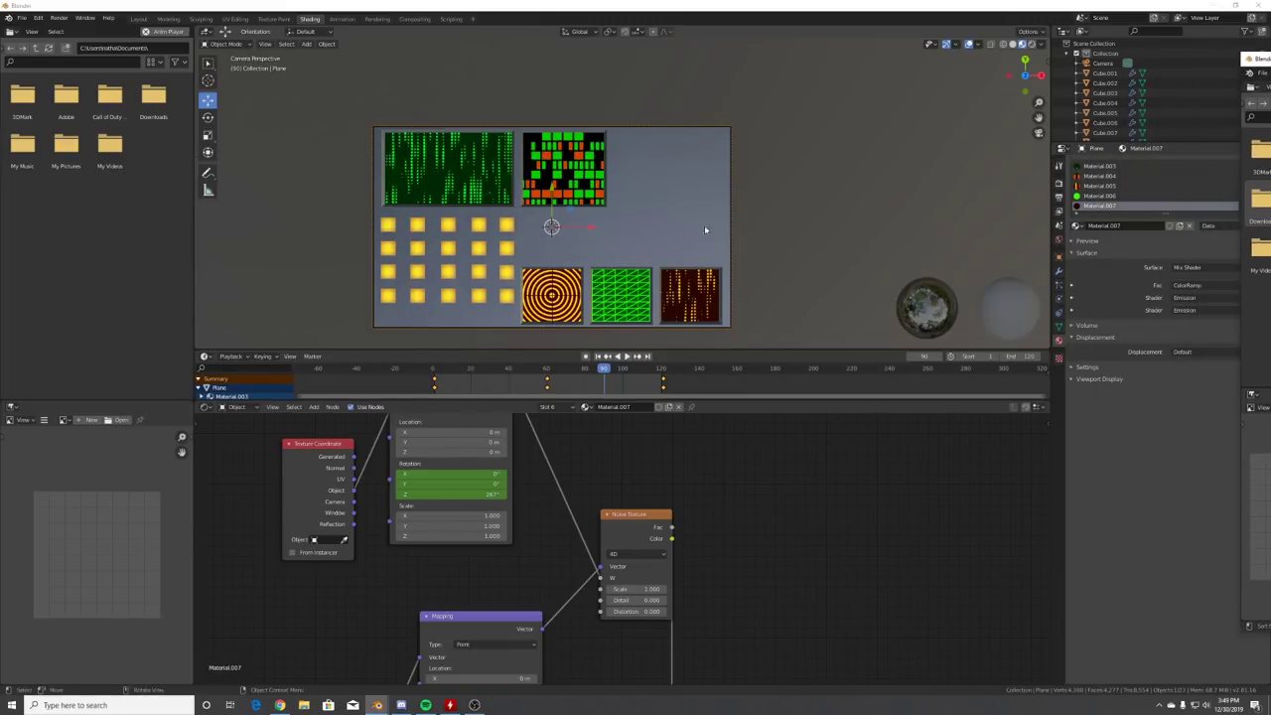
# - Select a long, narrow strip of panel faces near the panel's outer edge, beyond the green and orange block screen
pyautogui.scroll(2, 708, 195)
pyautogui.moveTo(708, 196); pyautogui.dragTo(765, 252, button='middle')
pyautogui.keyDown('shift'); pyautogui.moveTo(781, 207); pyautogui.dragTo(627, 250, button='middle'); pyautogui.keyUp('shift')
pyautogui.scroll(4, 627, 249)
pyautogui.press('Tab')
pyautogui.moveTo(695, 313); pyautogui.dragTo(707, 342, button='middle')
pyautogui.moveTo(586, 124); pyautogui.dragTo(569, 151, button='middle')
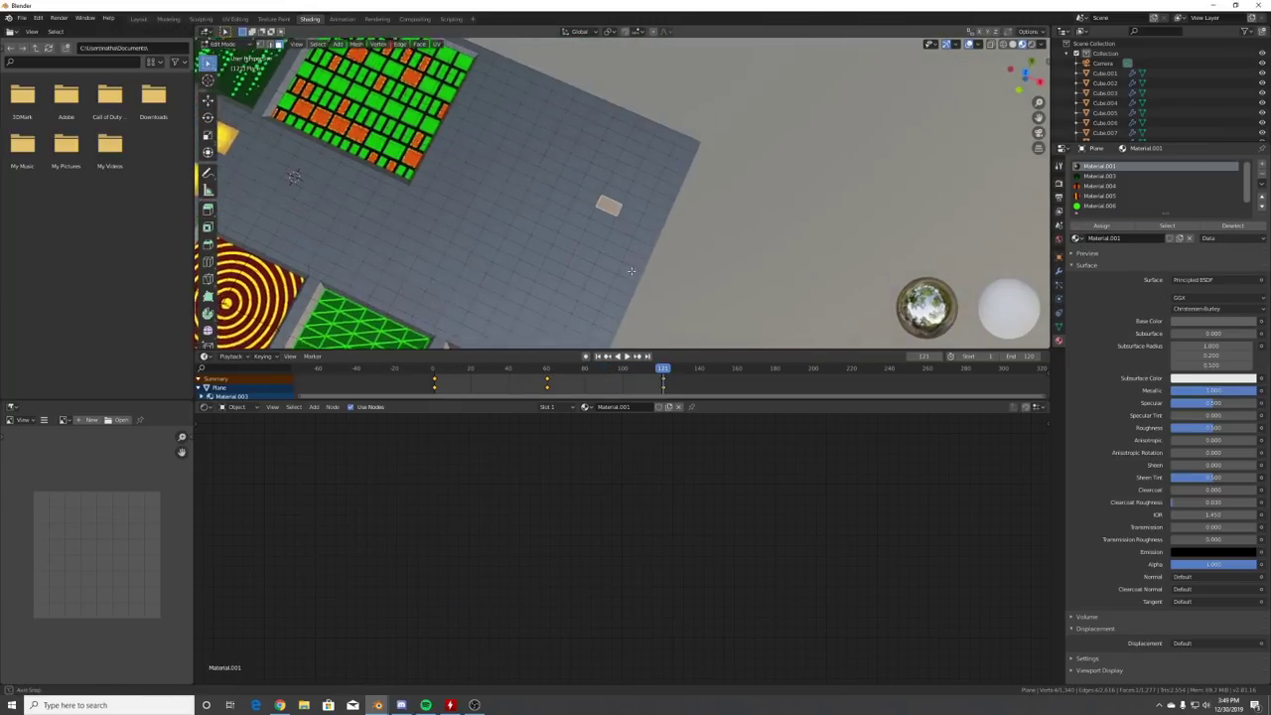
pyautogui.press('c')
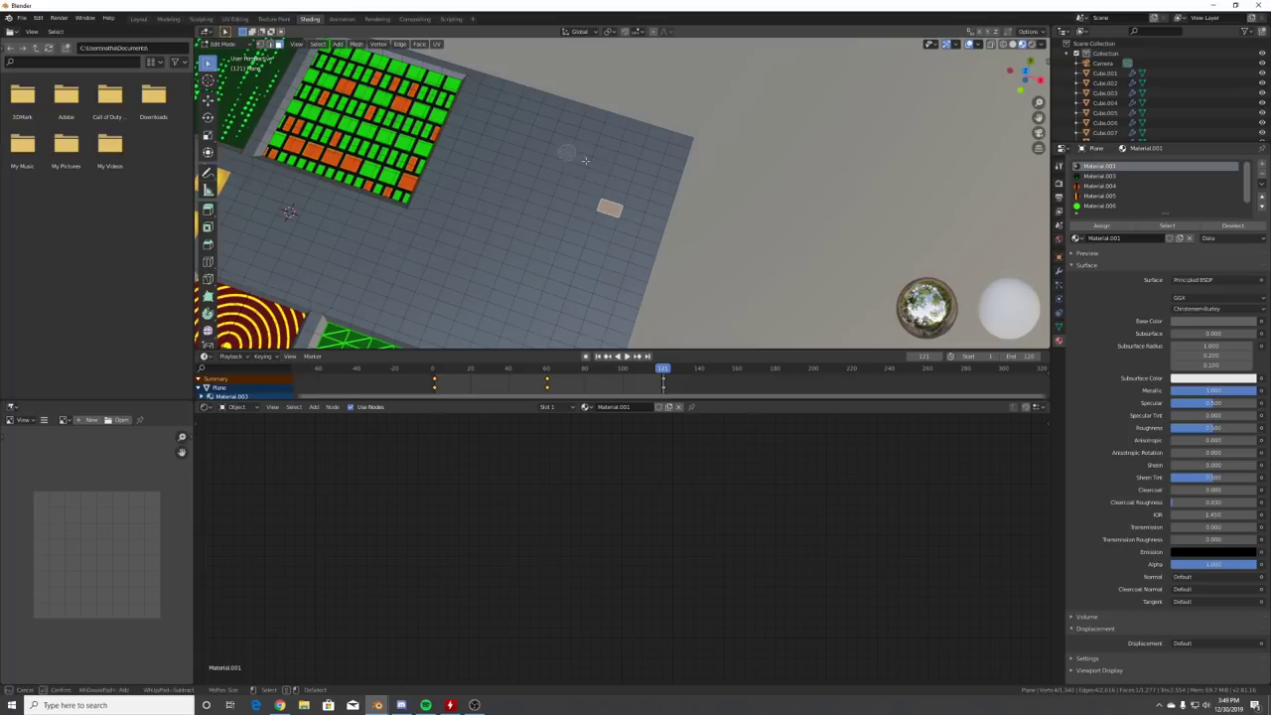
pyautogui.moveTo(617, 161); pyautogui.dragTo(563, 292)
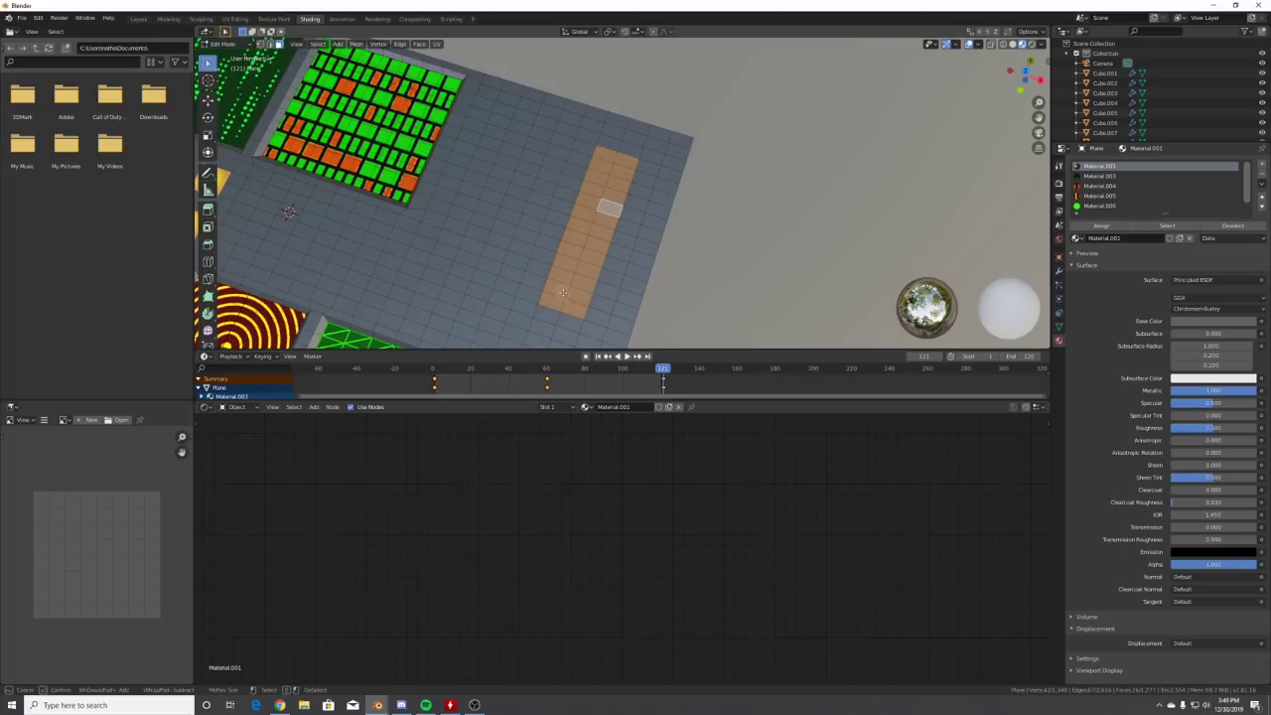
# - Extrude the selected strip of faces down into the panel to form a shallow recess
pyautogui.moveTo(574, 288); pyautogui.dragTo(545, 226, button='middle')
pyautogui.press('e')
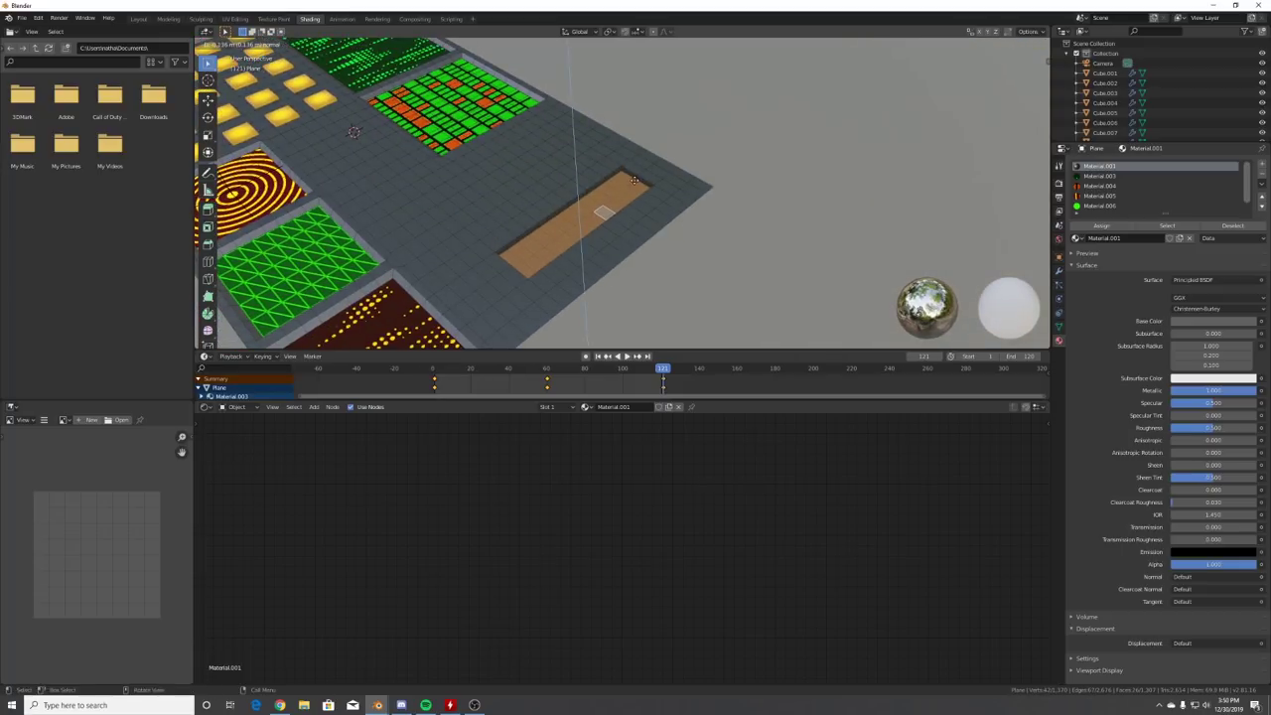
pyautogui.click(642, 191)
pyautogui.moveTo(641, 191); pyautogui.dragTo(653, 250, button='middle')
pyautogui.press('Tab')
pyautogui.press('Tab')
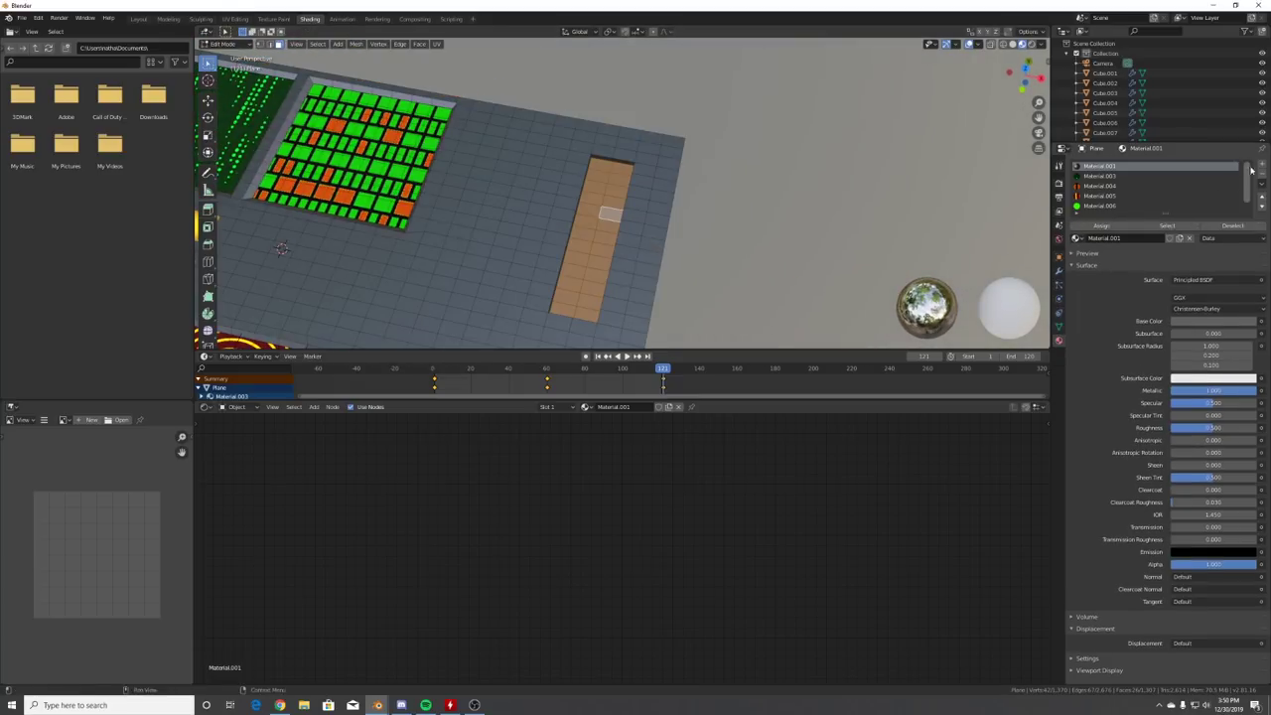
# - Add a slot with a new material and assign it to the recessed strip's floor faces
pyautogui.click(1260, 166)
pyautogui.click(1113, 240)
pyautogui.click(1118, 229)
pyautogui.press('Tab')
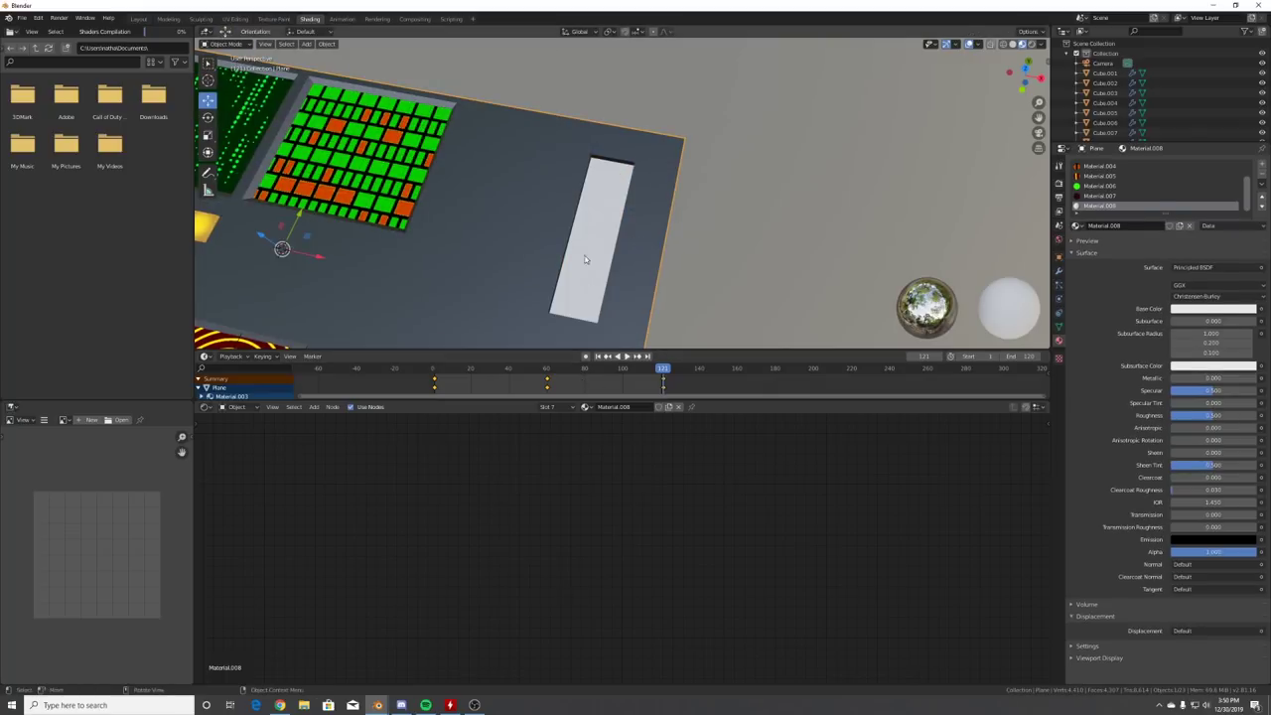
pyautogui.press('Tab')
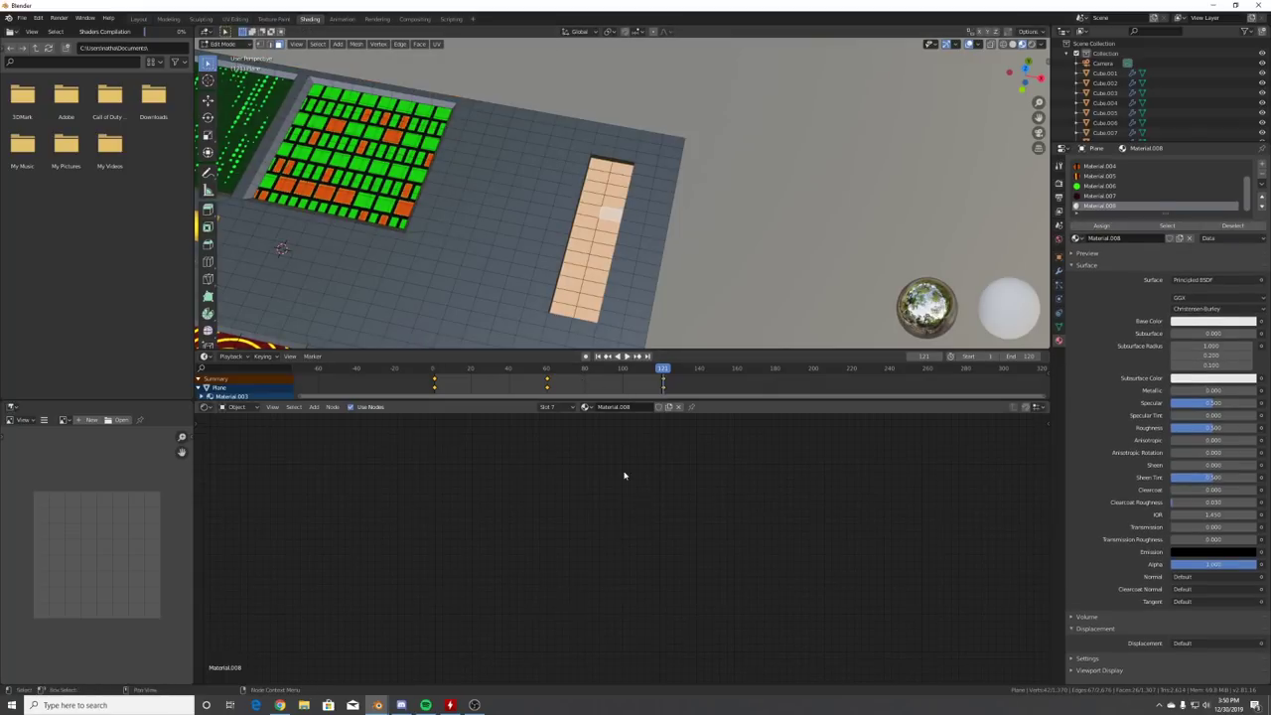
pyautogui.press('Home')
pyautogui.press('Tab')
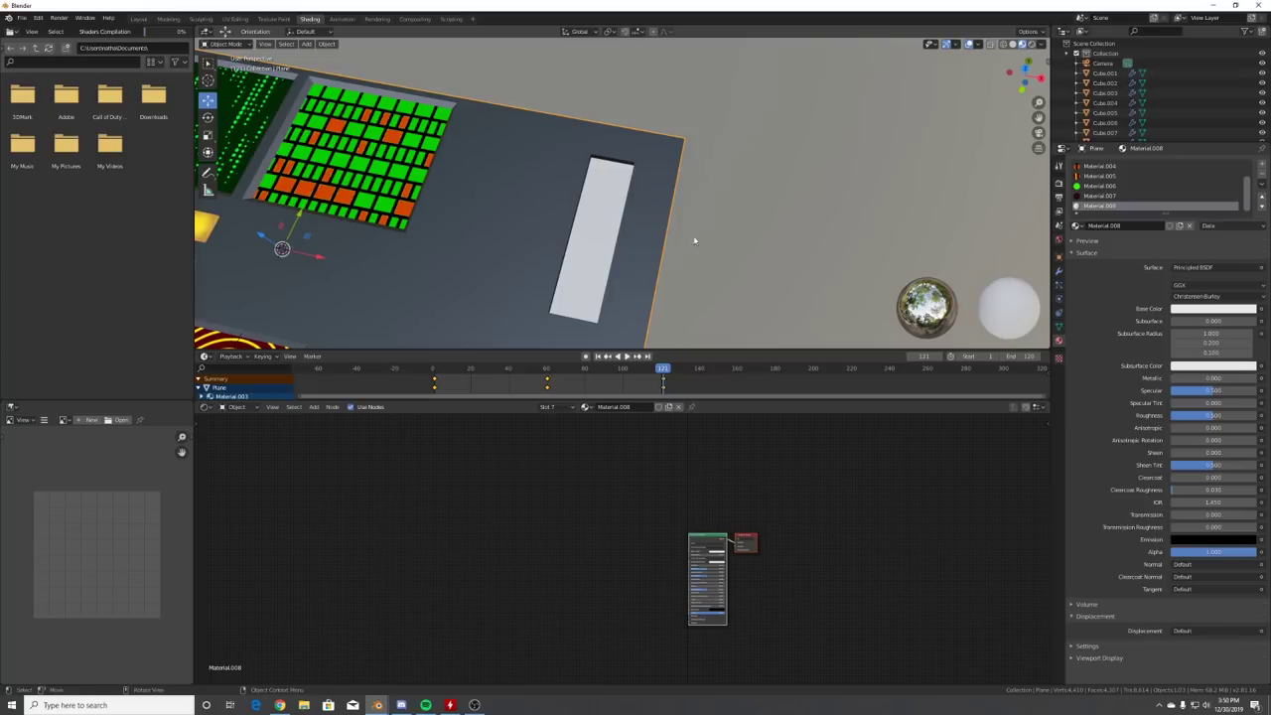
# - Set the Principled BSDF's Transmission to 1.000 and its Roughness to 0.227
pyautogui.press('Home')
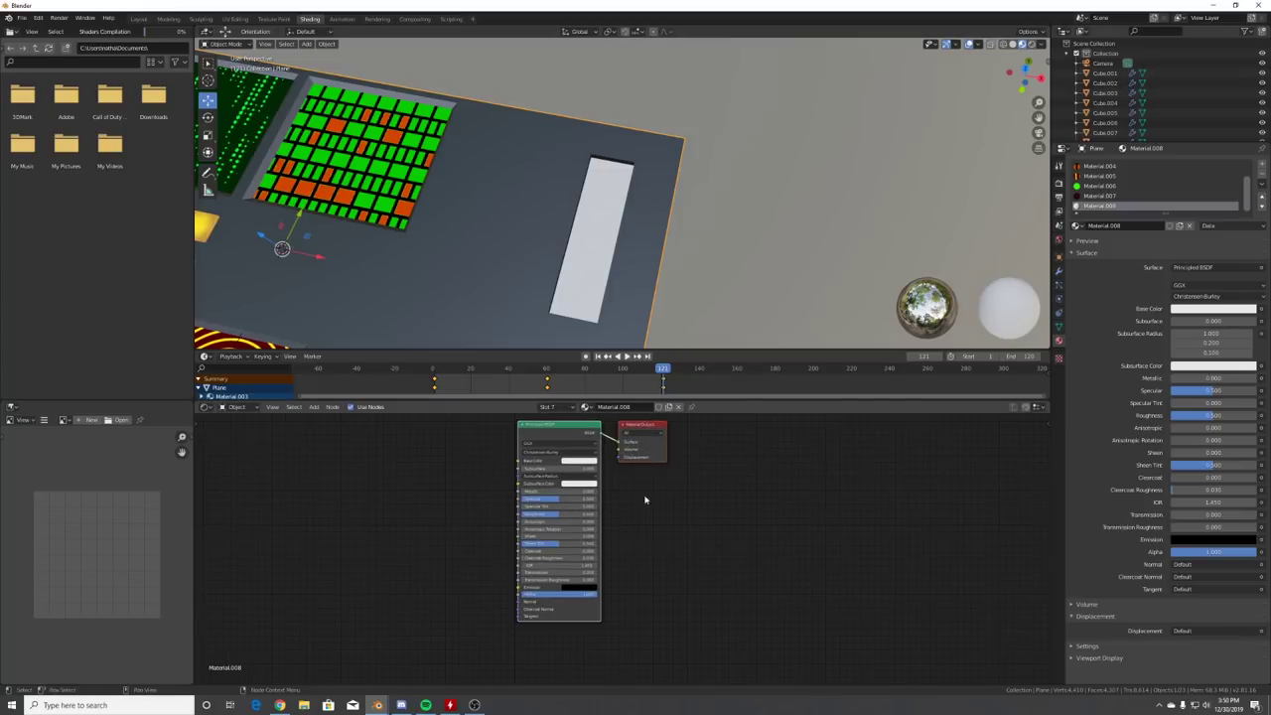
pyautogui.moveTo(625, 482); pyautogui.dragTo(701, 525, button='middle')
pyautogui.scroll(1, 629, 561)
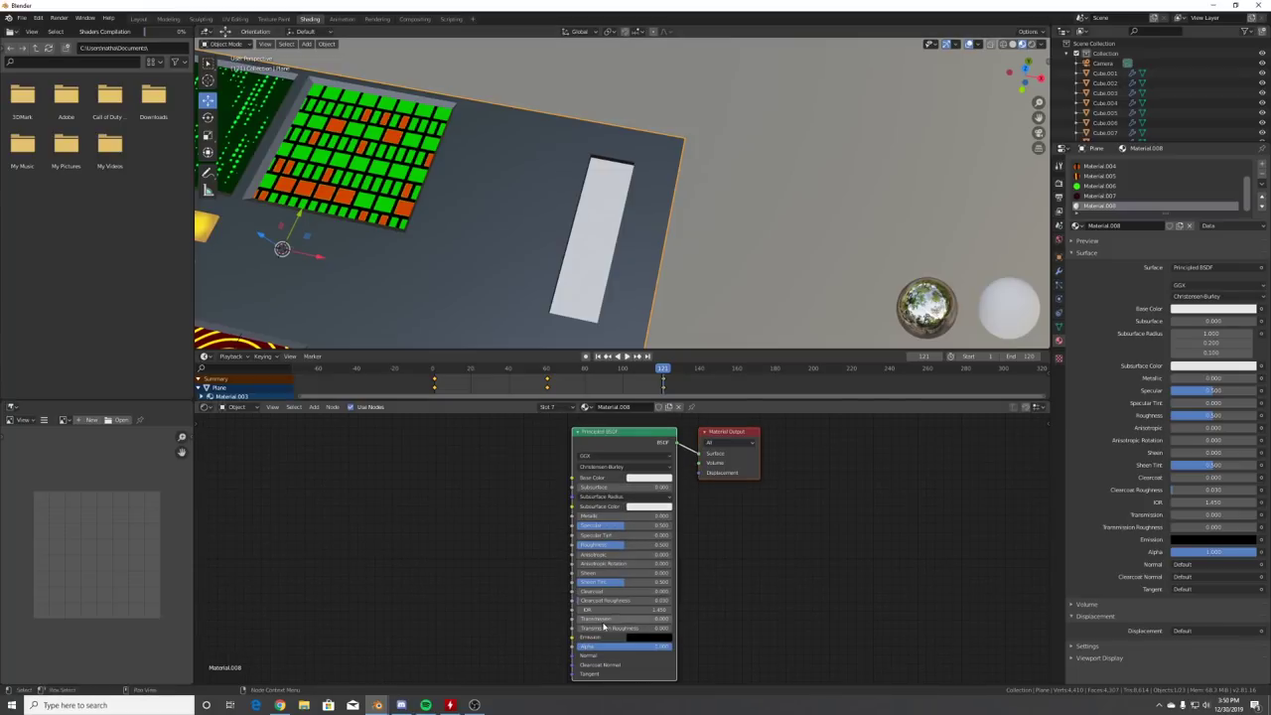
pyautogui.moveTo(599, 622); pyautogui.dragTo(695, 621)
pyautogui.moveTo(621, 546); pyautogui.dragTo(608, 545)
# - Add a Mix Shader between the Principled BSDF and the Material Output
pyautogui.moveTo(714, 414); pyautogui.dragTo(633, 473, button='middle')
pyautogui.moveTo(568, 491); pyautogui.dragTo(523, 493)
pyautogui.hotkey('shift', 'a')
pyautogui.click(584, 453)
pyautogui.write('mi')
pyautogui.press('Return')
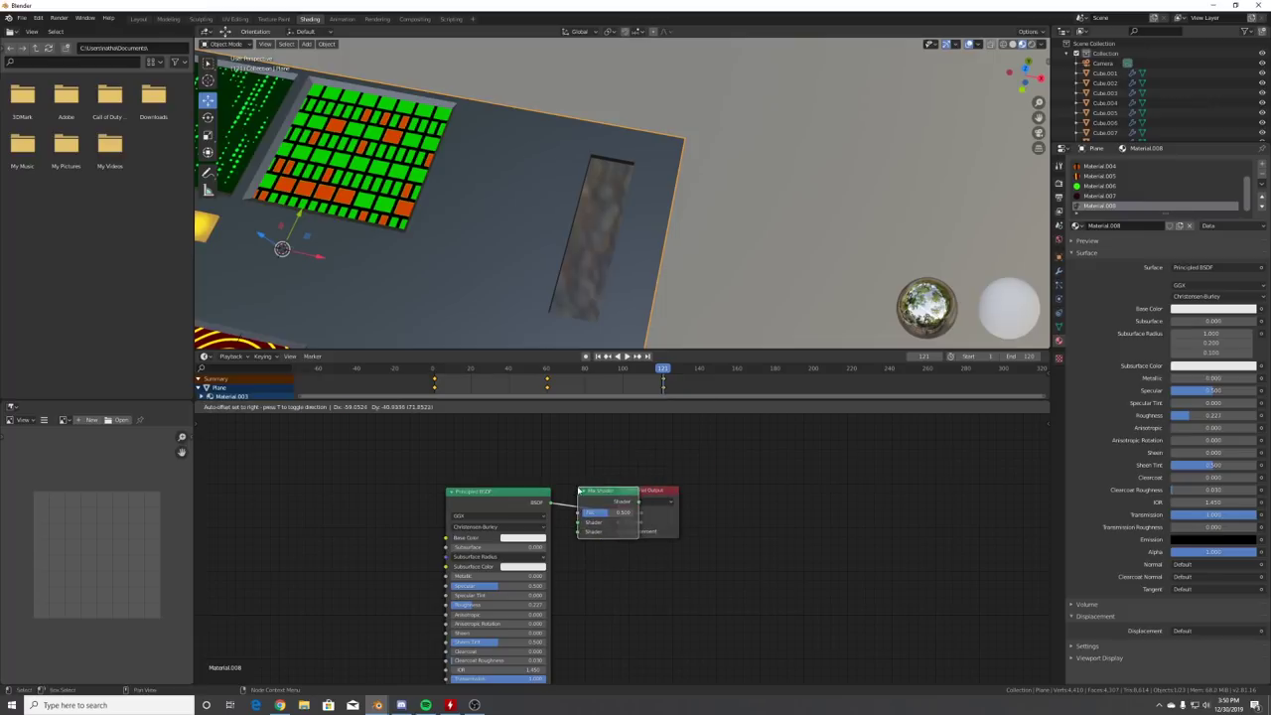
pyautogui.click(603, 549)
# - Add an Emission node and link it to the Mix Shader's second Shader input
pyautogui.hotkey('shift', 'a')
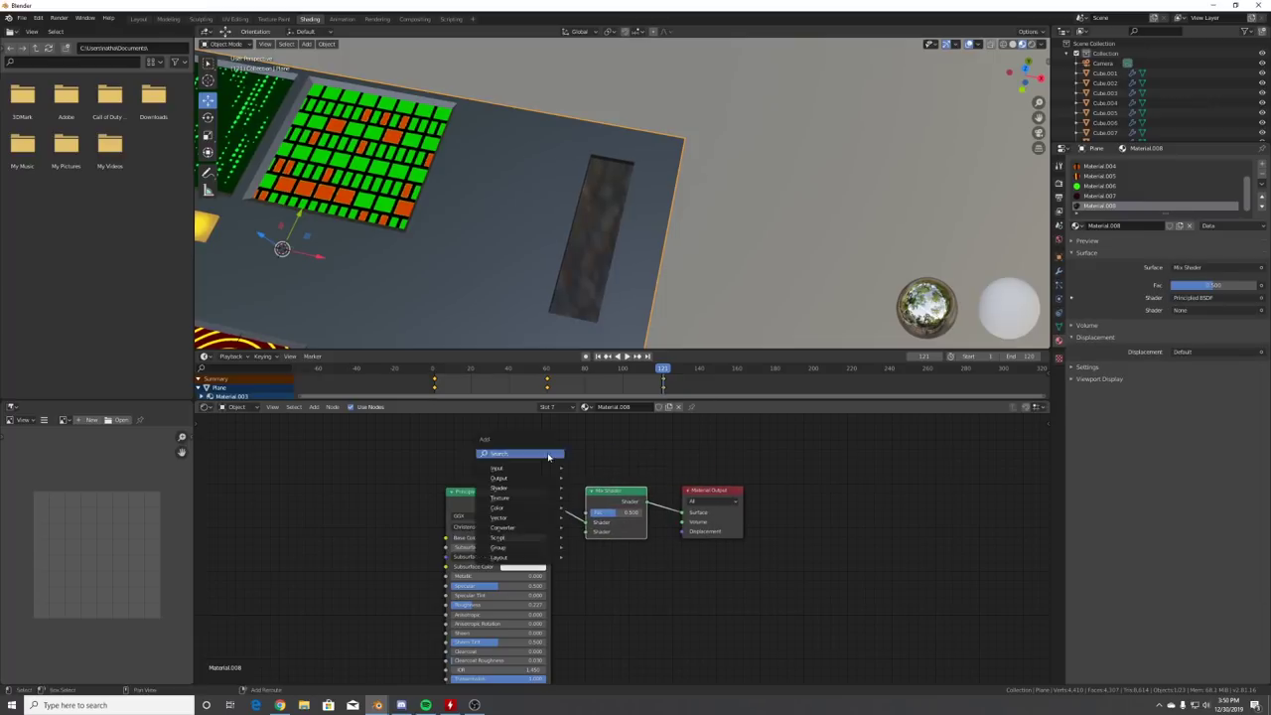
pyautogui.click(550, 456)
pyautogui.write('Emi')
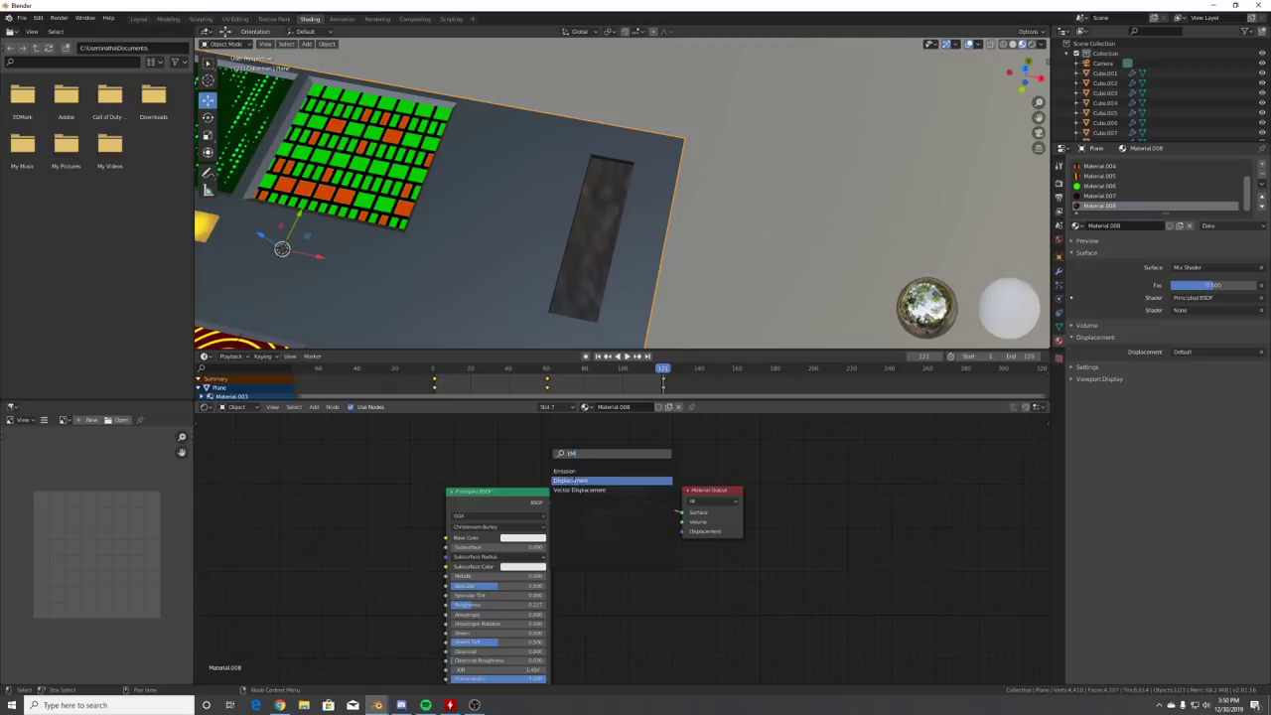
pyautogui.press('Return')
pyautogui.moveTo(372, 530); pyautogui.dragTo(607, 455)
# - Add a ColorRamp node and link its Color to the Mix Shader's Fac
pyautogui.moveTo(607, 455); pyautogui.dragTo(573, 561, button='middle')
pyautogui.hotkey('shift', 'a')
pyautogui.click(501, 500)
pyautogui.write('Co')
pyautogui.click(506, 525)
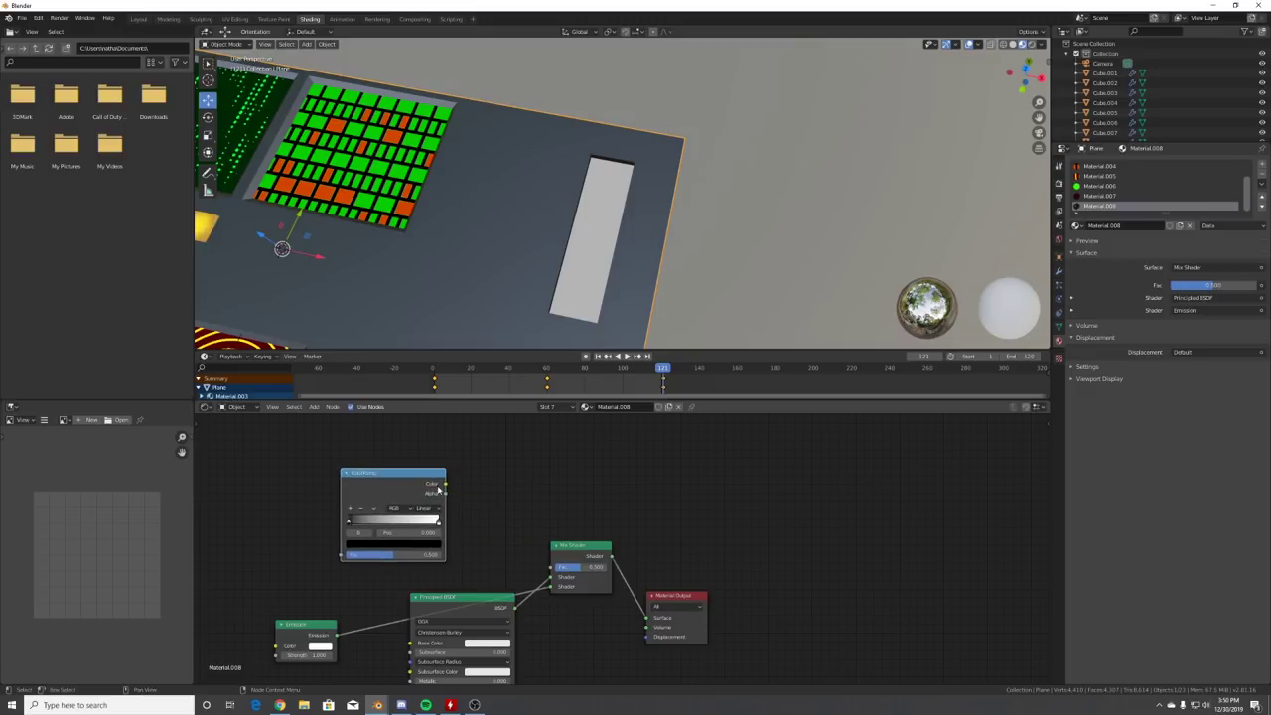
pyautogui.moveTo(564, 570); pyautogui.dragTo(562, 568)
# - Add a Gradient Texture node ahead of the ColorRamp
pyautogui.moveTo(316, 493); pyautogui.dragTo(544, 528, button='middle')
pyautogui.hotkey('shift', 'a')
pyautogui.click(545, 527)
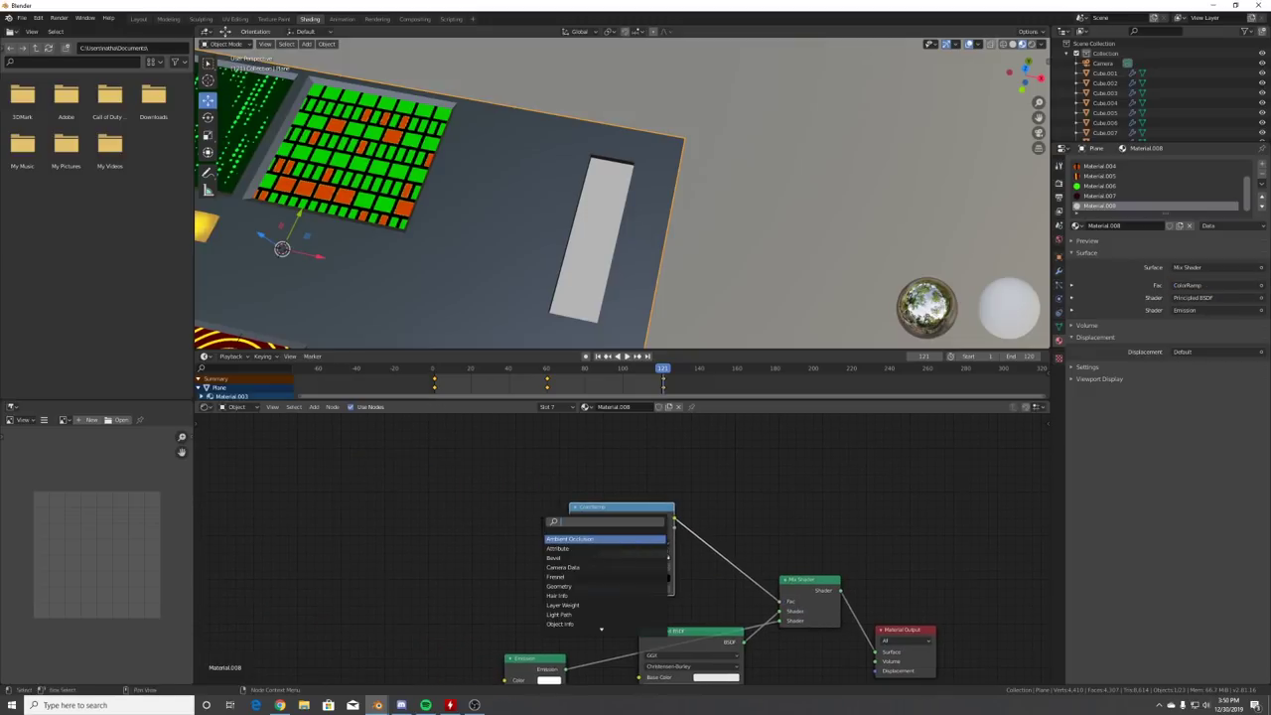
pyautogui.write('gr')
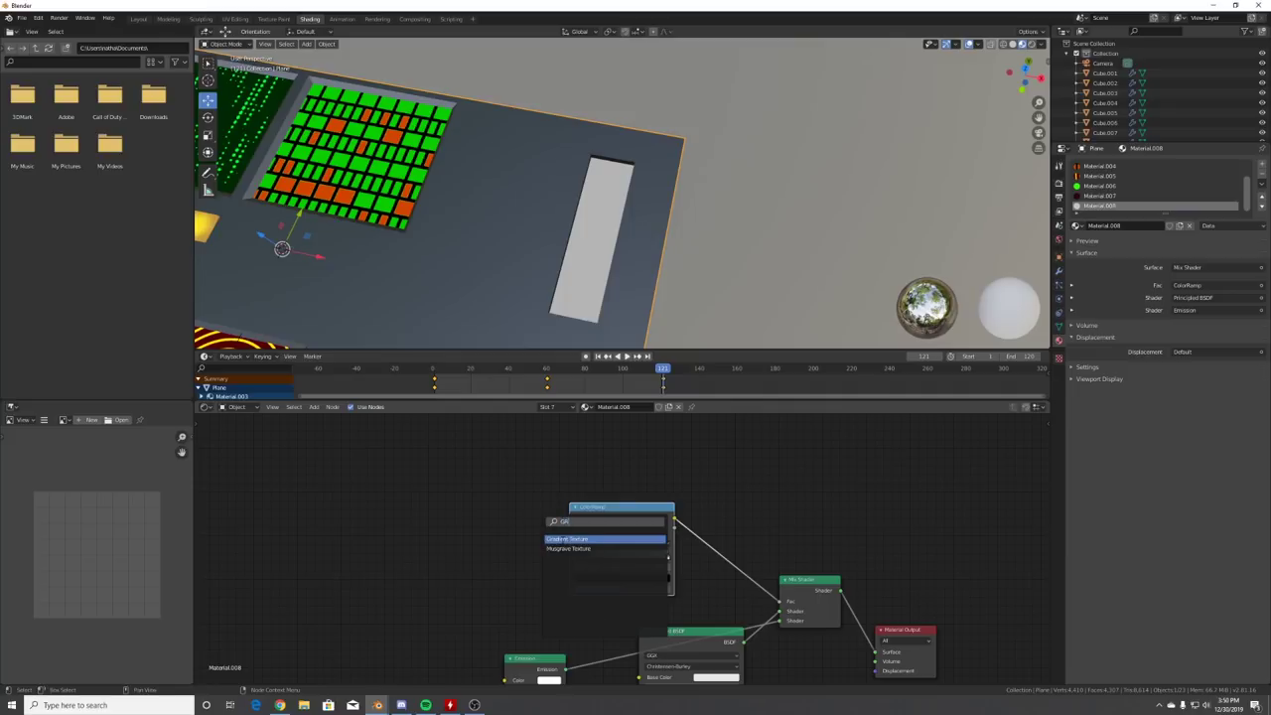
pyautogui.press('Return')
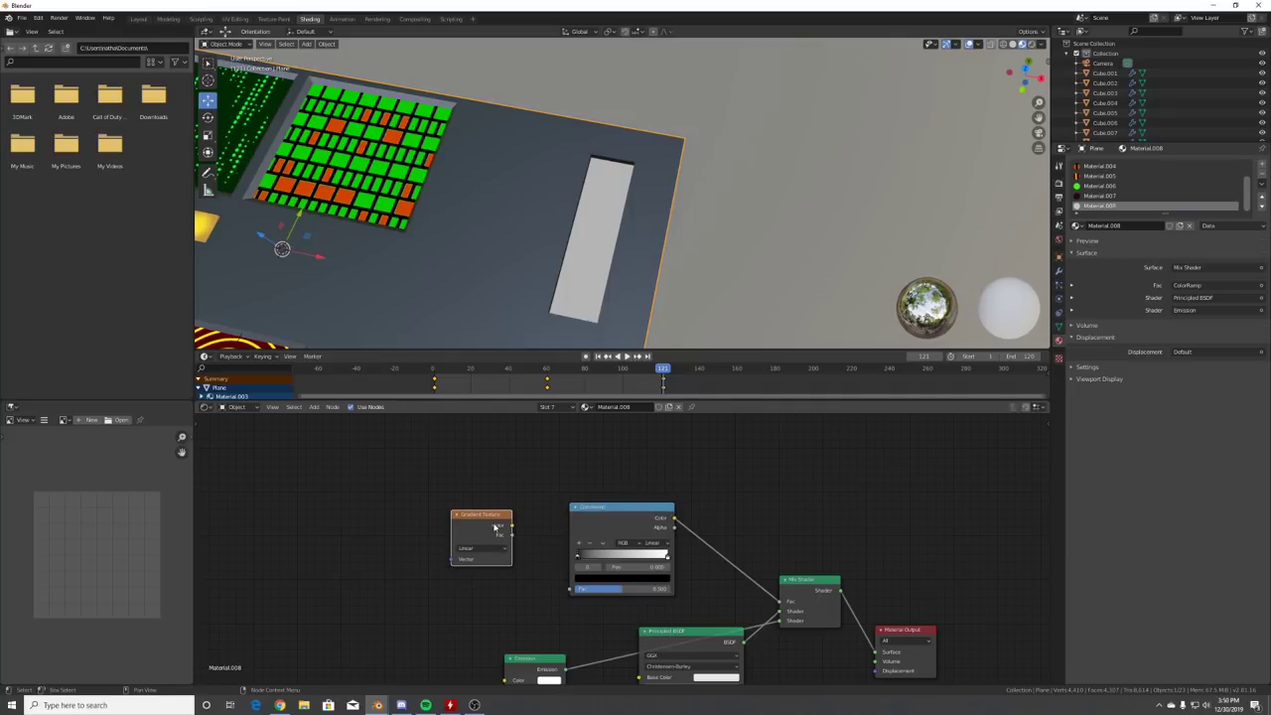
# - Add Mapping and Texture Coordinate nodes to the Gradient Texture and feed the Mapping from the Object output
pyautogui.hotkey('ctrl', 't')
pyautogui.click(297, 530)
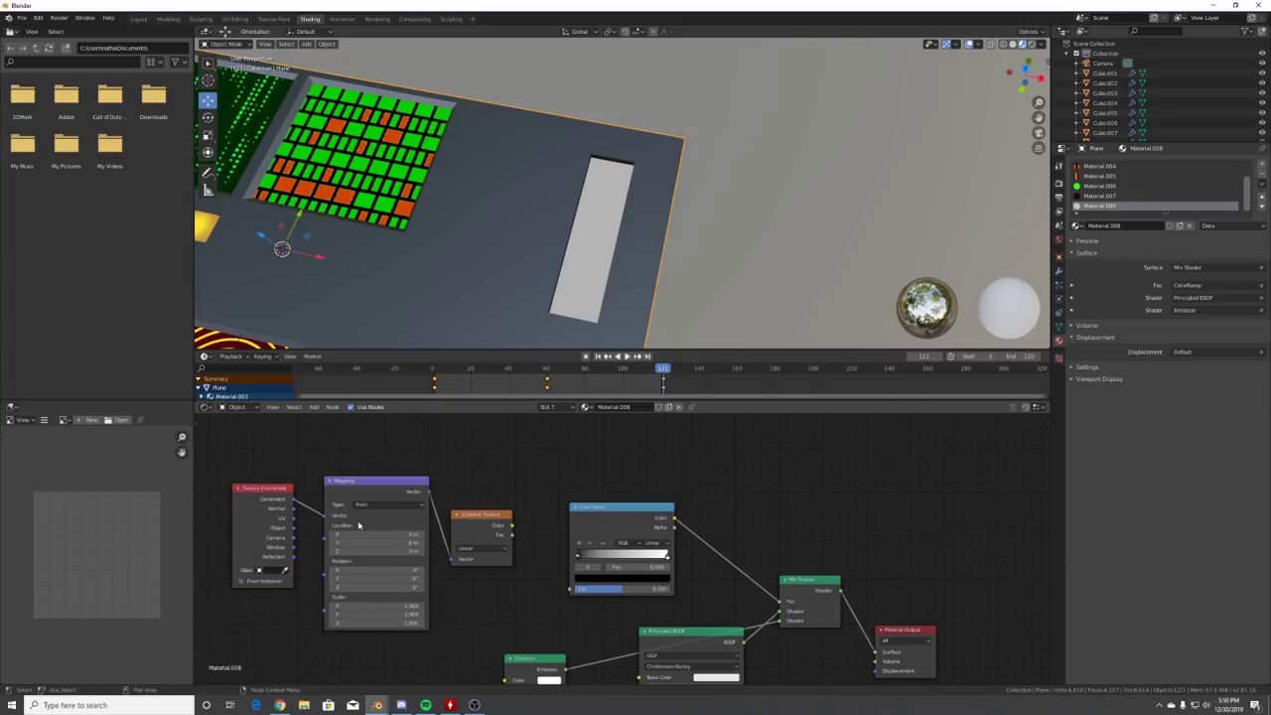
pyautogui.moveTo(294, 528); pyautogui.dragTo(322, 523)
# - Link the Gradient Texture's Color to the ColorRamp's Fac and move the black stop to 0.571
pyautogui.moveTo(512, 526); pyautogui.dragTo(587, 555)
pyautogui.scroll(1, 556, 641)
pyautogui.moveTo(556, 646); pyautogui.dragTo(556, 549, button='middle')
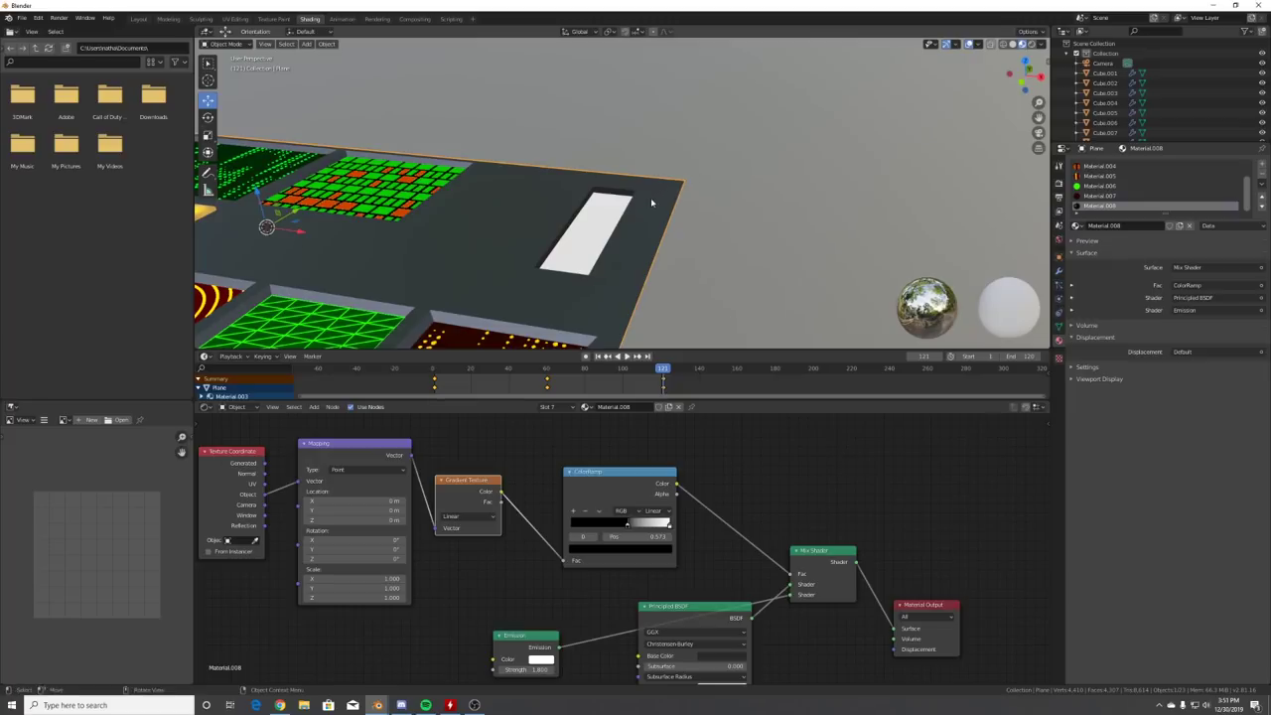
# - Add an empty to the scene for controlling the bar meter's gradient
pyautogui.moveTo(650, 197); pyautogui.dragTo(660, 234, button='middle')
pyautogui.hotkey('shift', 'a')
pyautogui.moveTo(661, 229)
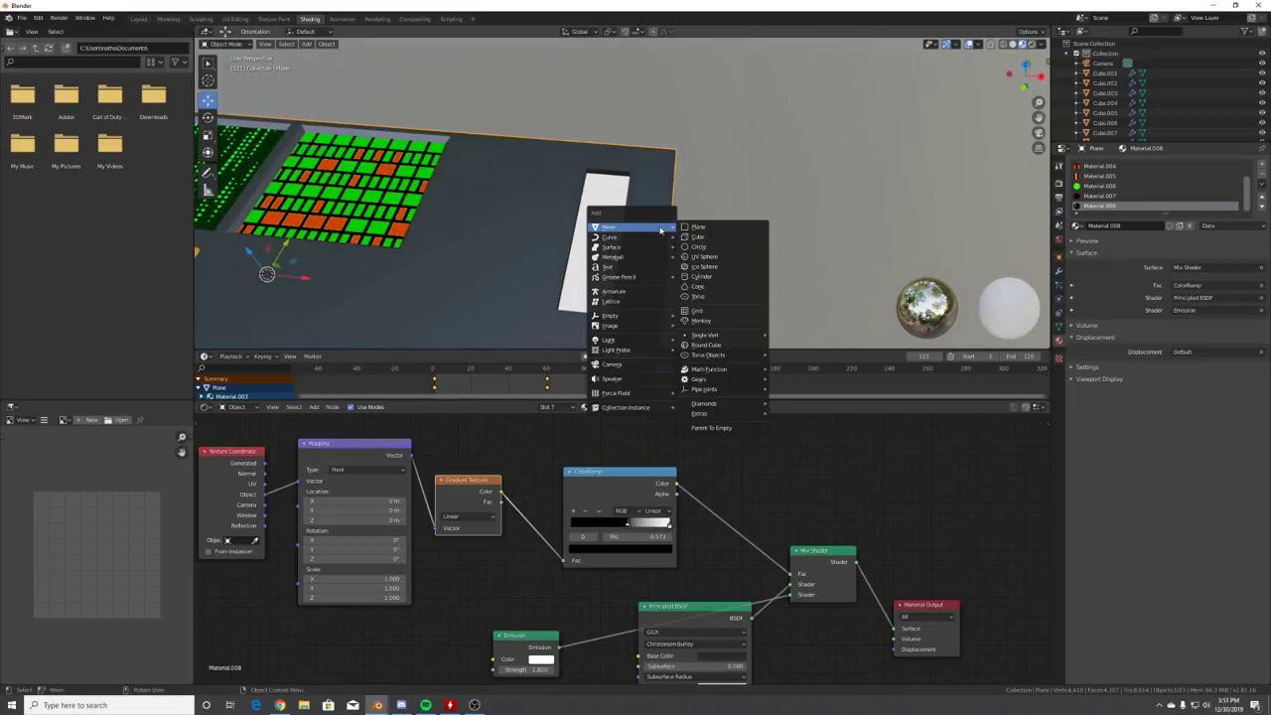
pyautogui.moveTo(610, 315)
pyautogui.click(700, 316)
pyautogui.scroll(-1, 402, 259)
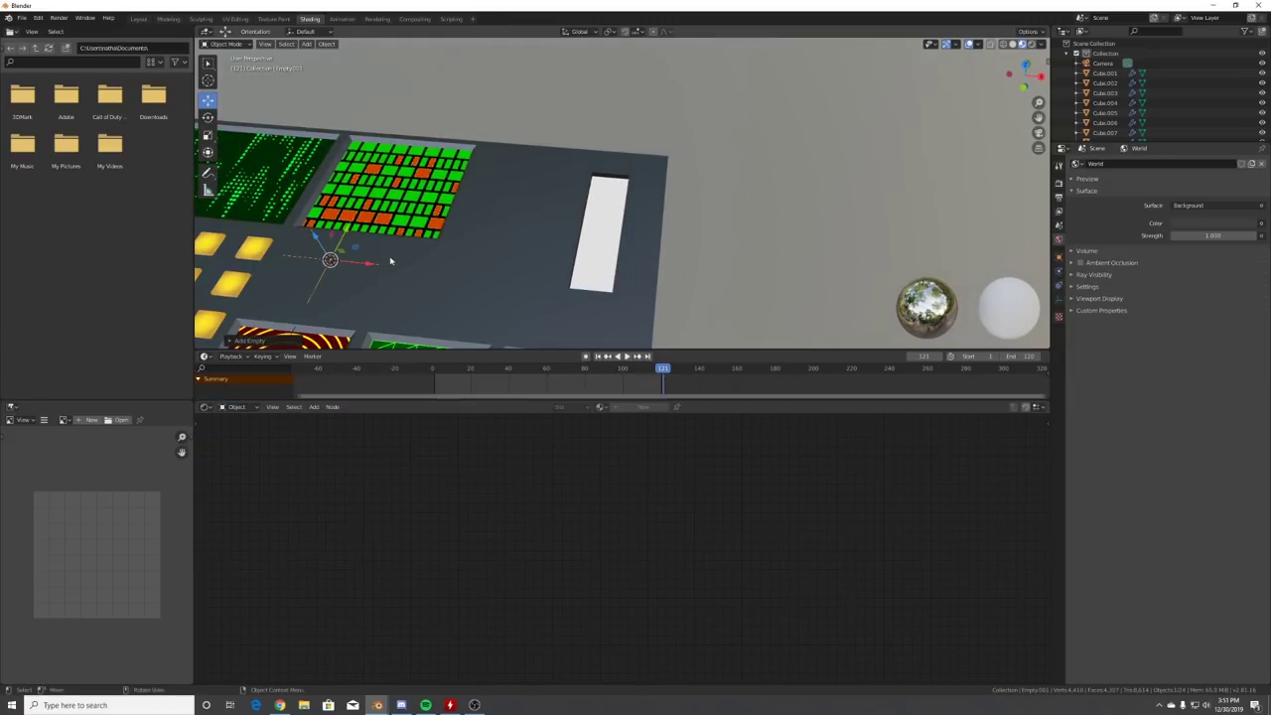
# - Move the empty along X and then along Y onto the far end of the white bar meter
pyautogui.press('g')
pyautogui.press('x')
pyautogui.click(623, 300)
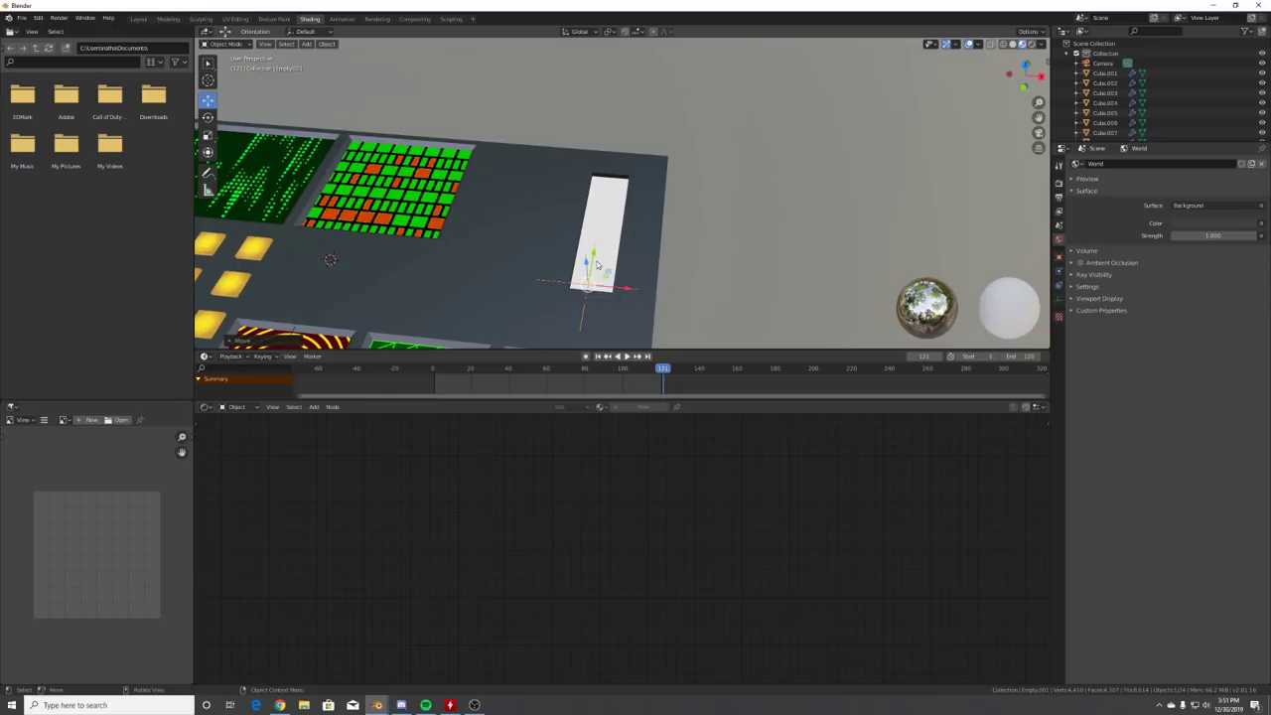
pyautogui.press('g')
pyautogui.press('y')
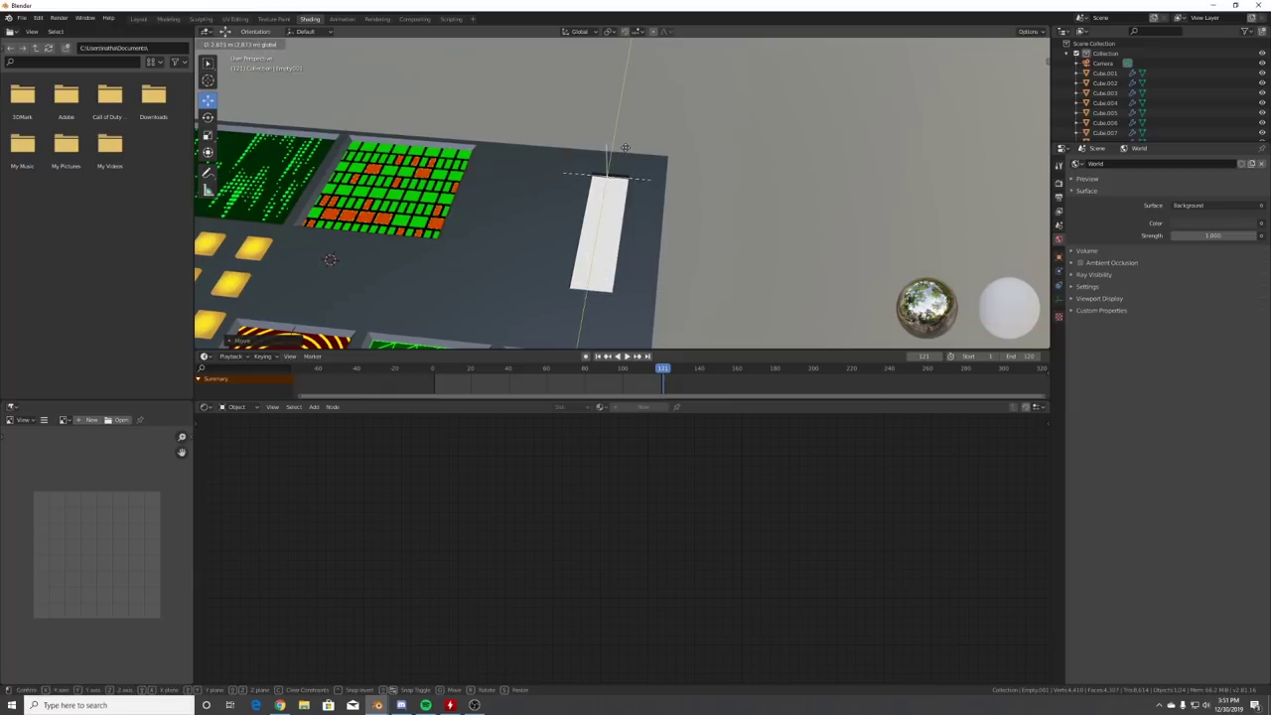
pyautogui.click(626, 148)
# - Select the panel, set the Texture Coordinate node's object to Empty.001, and move the ColorRamp's black stop to 0.150
pyautogui.click(620, 221)
pyautogui.moveTo(337, 535); pyautogui.dragTo(450, 512, button='middle')
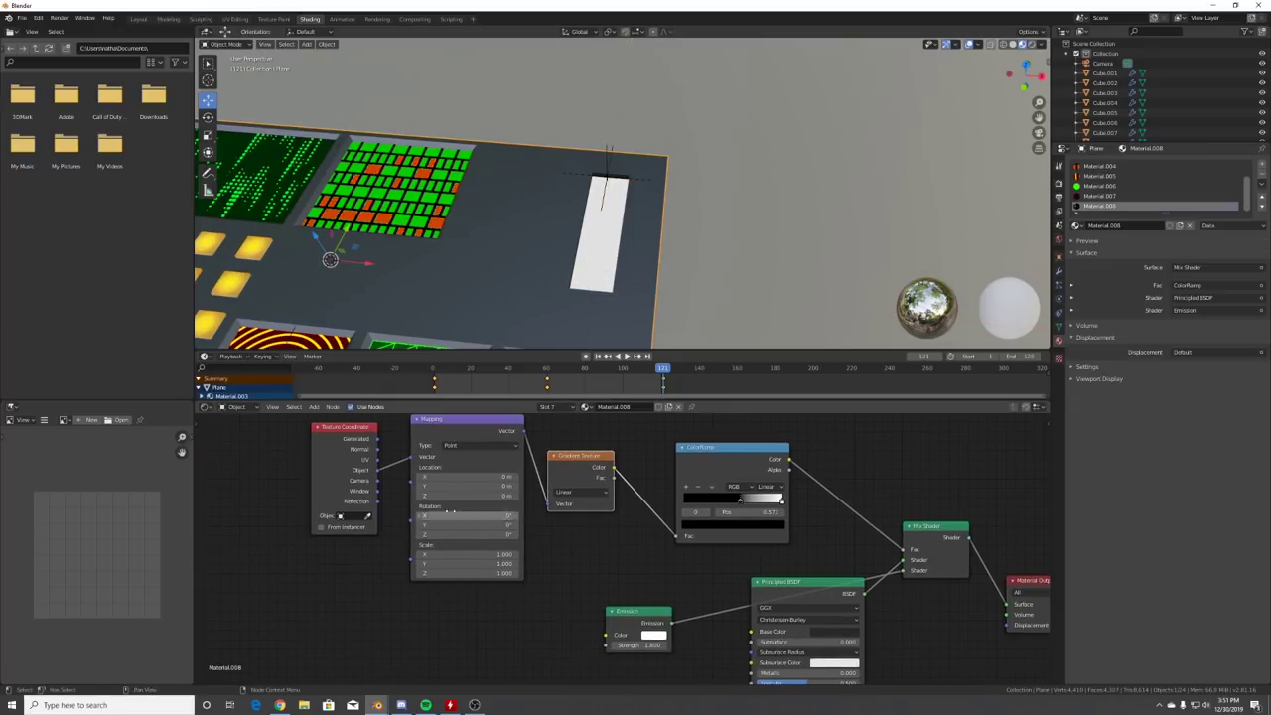
pyautogui.click(349, 517)
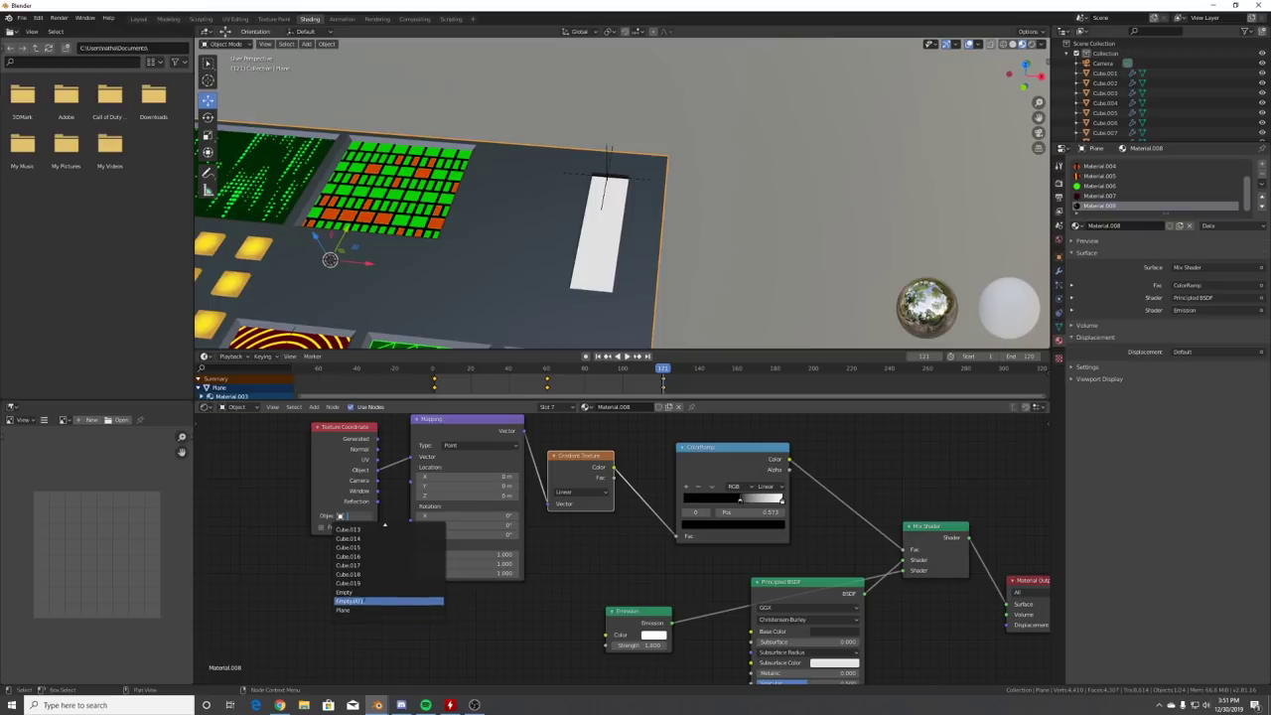
pyautogui.click(363, 594)
pyautogui.moveTo(740, 504); pyautogui.dragTo(698, 504)
pyautogui.scroll(1, 459, 533)
pyautogui.scroll(1, 459, 534)
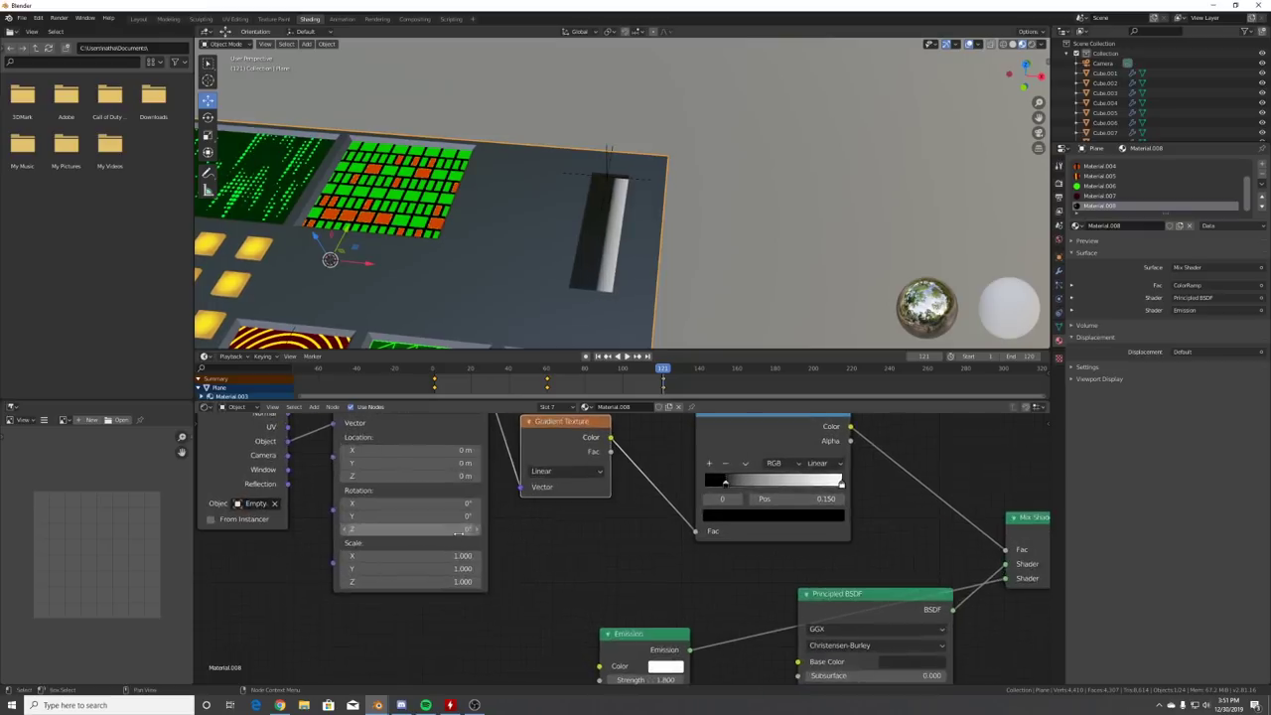
pyautogui.moveTo(435, 533); pyautogui.dragTo(472, 534)
pyautogui.hotkey('ctrl', 'z')
pyautogui.hotkey('ctrl', 'z')
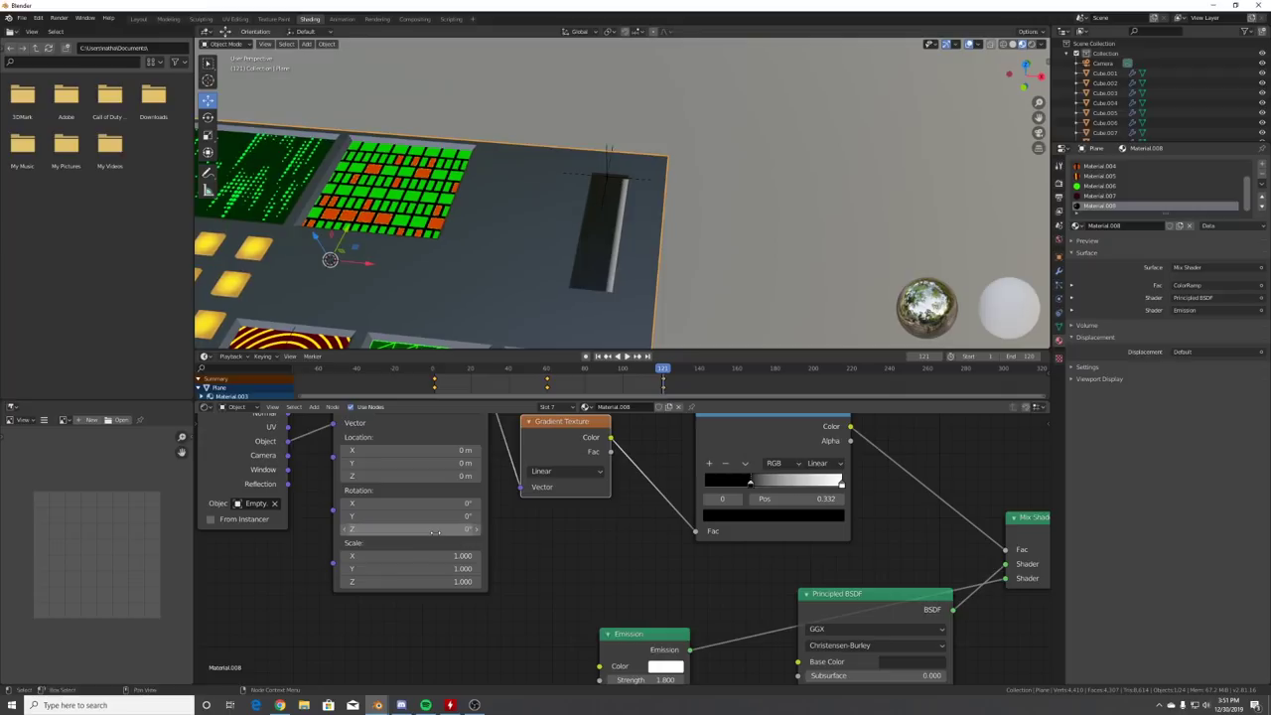
# - Set the Mapping node's Z rotation to 90°
pyautogui.click(434, 532)
pyautogui.write('90')
pyautogui.press('Return')
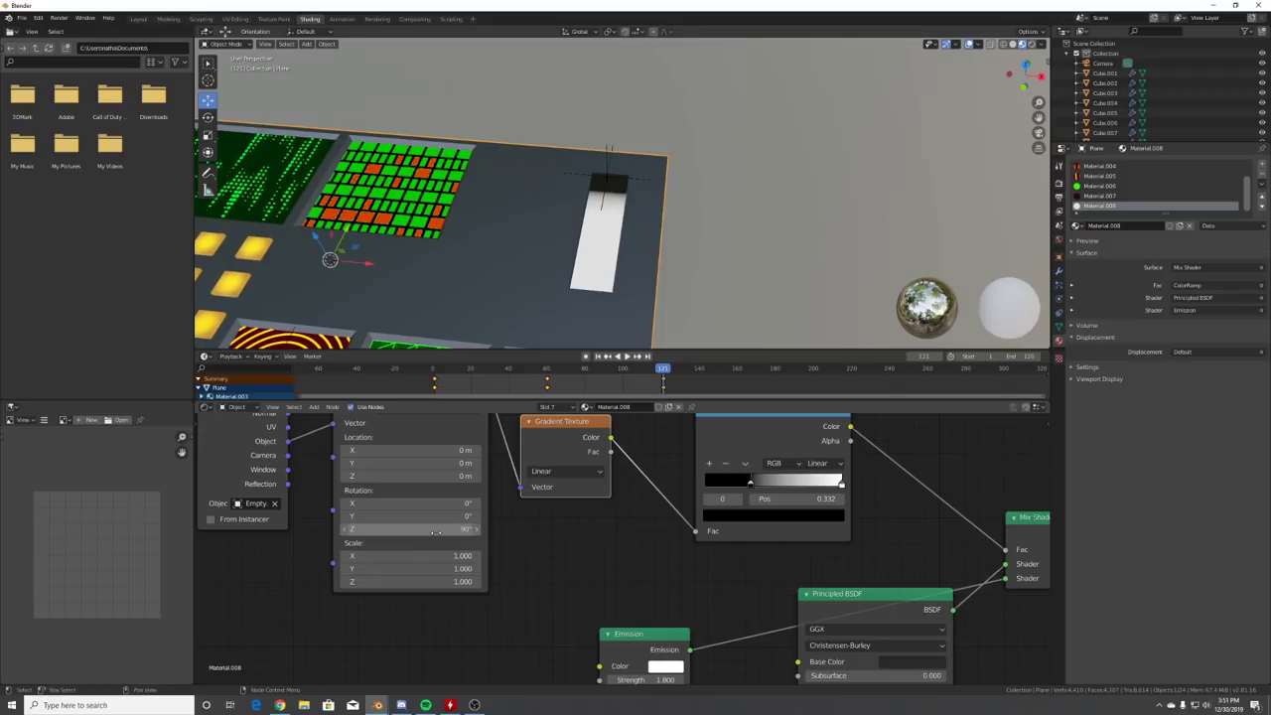
# - Switch the ColorRamp to Constant interpolation, with the black stop at 0.000 and the white stop at 0.032
pyautogui.moveTo(752, 485); pyautogui.dragTo(792, 481)
pyautogui.click(818, 463)
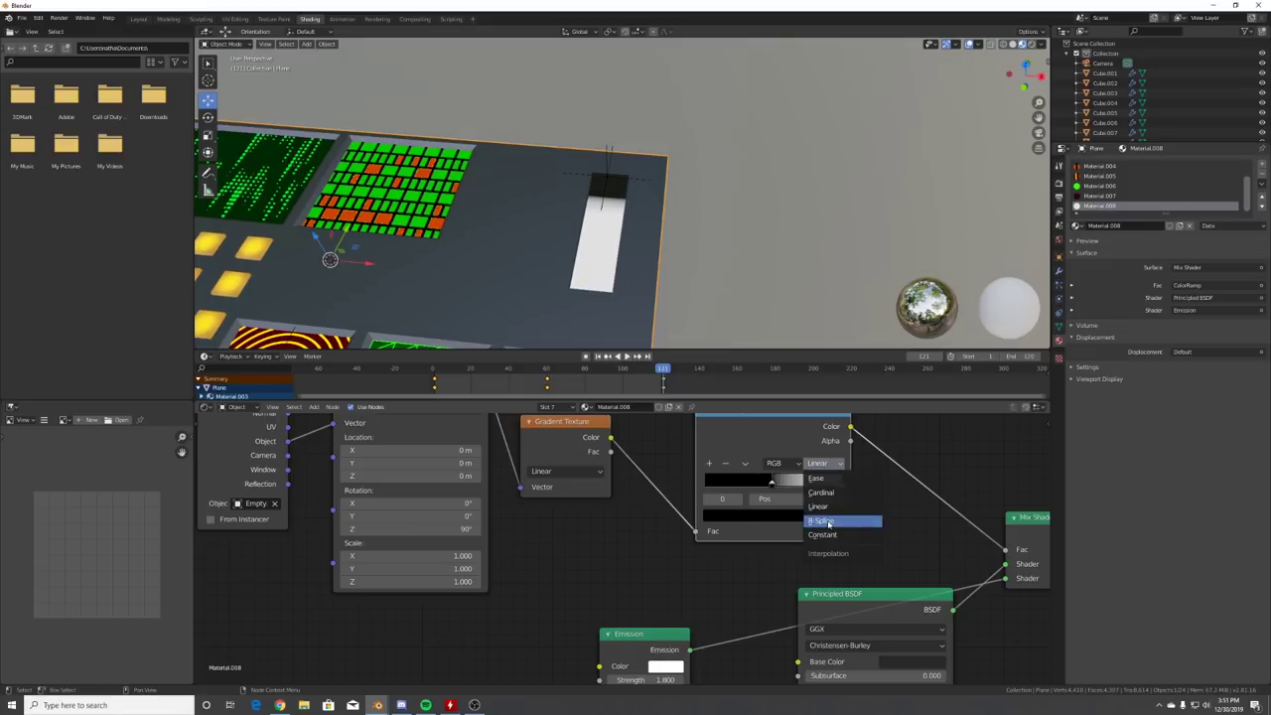
pyautogui.click(830, 537)
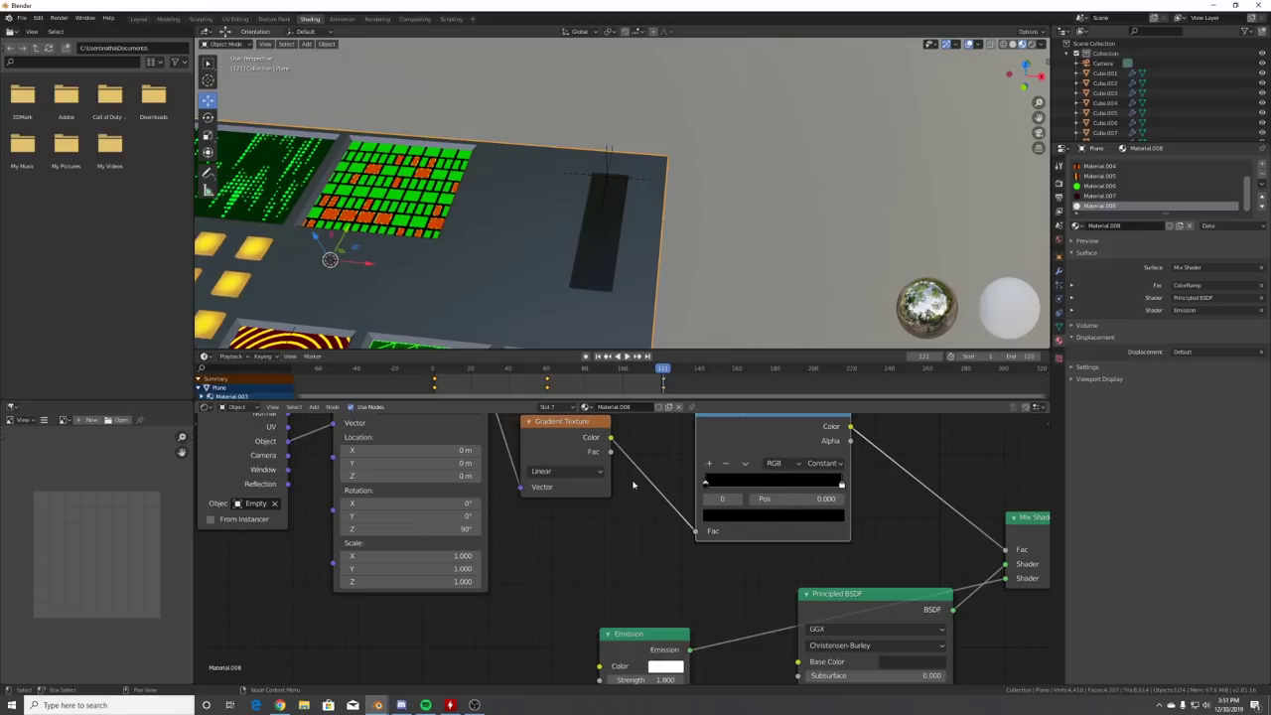
pyautogui.moveTo(823, 485); pyautogui.dragTo(783, 483)
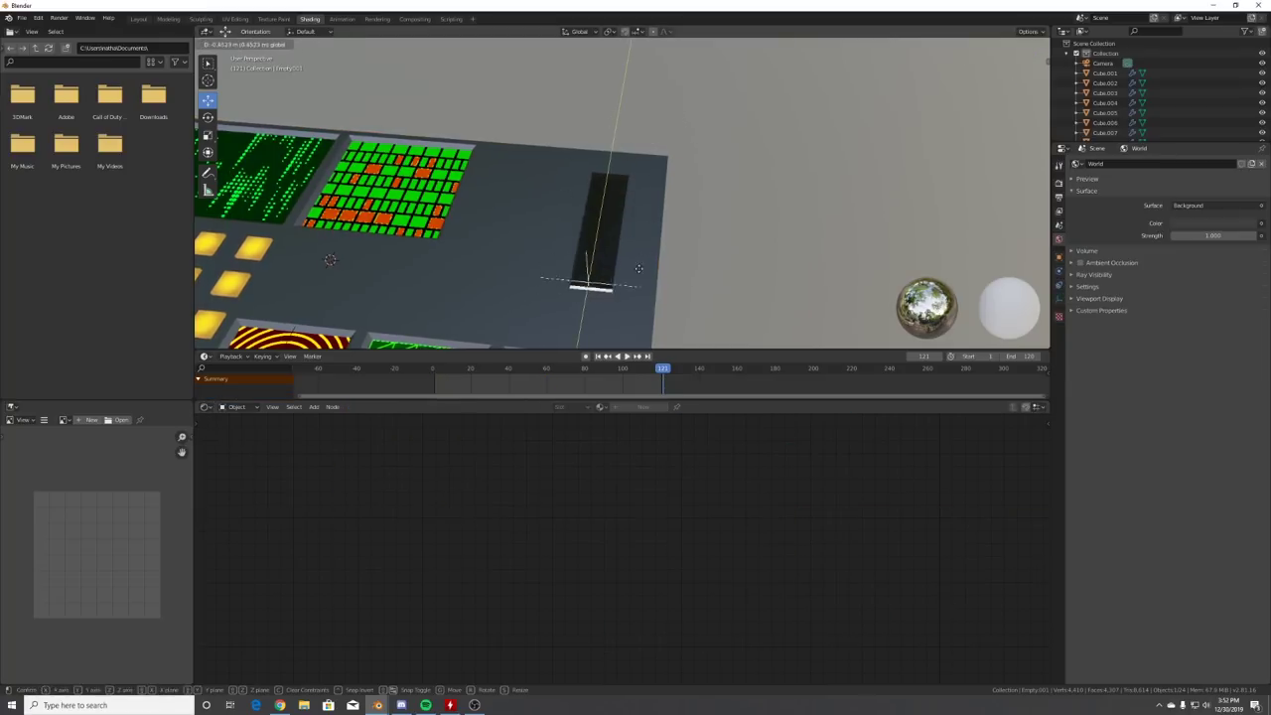
# - Slide the empty along Y to about the middle of the bar meter and move the ColorRamp's white stop to 0.414
pyautogui.click(676, 223)
pyautogui.click(630, 259)
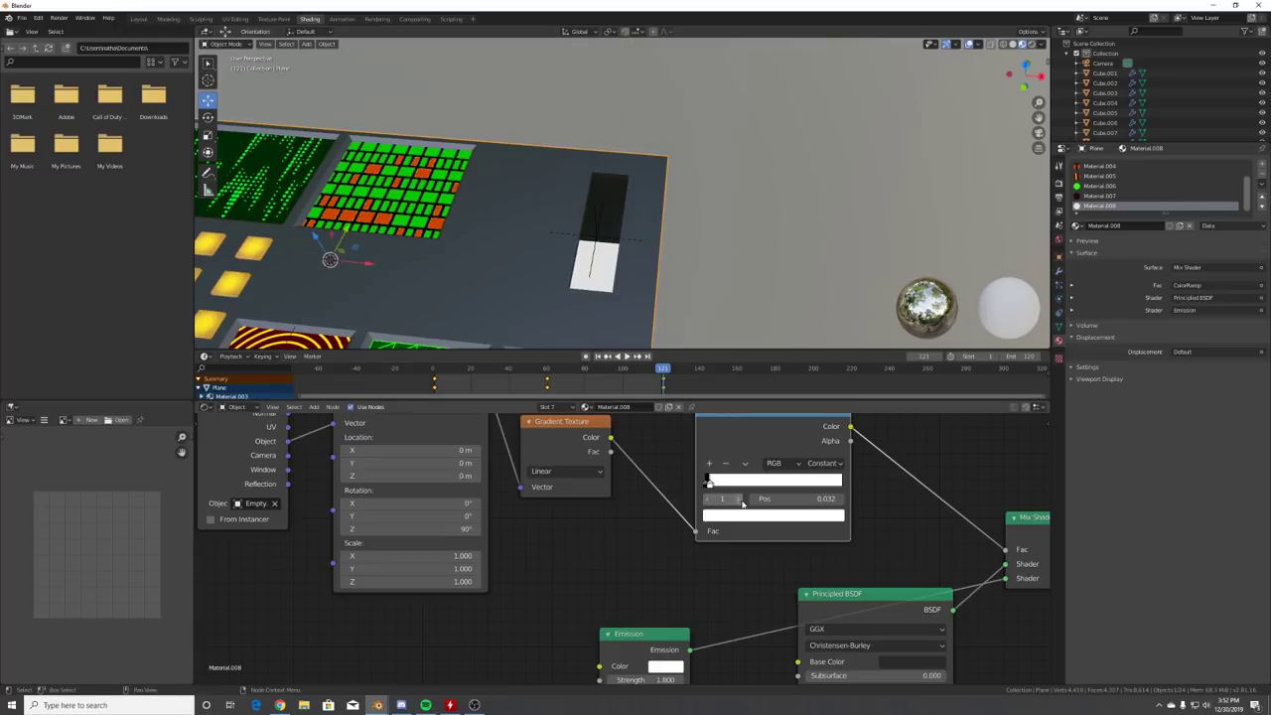
pyautogui.moveTo(710, 481); pyautogui.dragTo(763, 484)
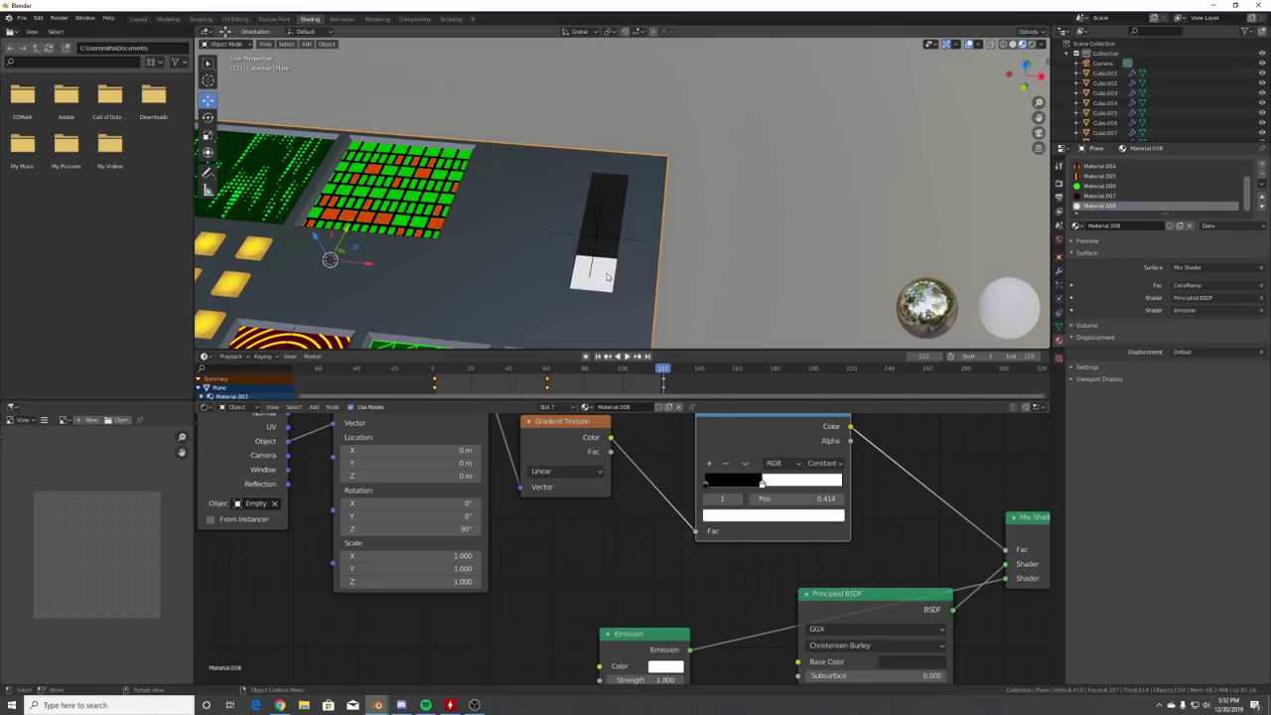
# - Move the empty about 0.81 m along negative Y so the whole bar meter turns dark
pyautogui.click(609, 238)
pyautogui.press('g')
pyautogui.press('z')
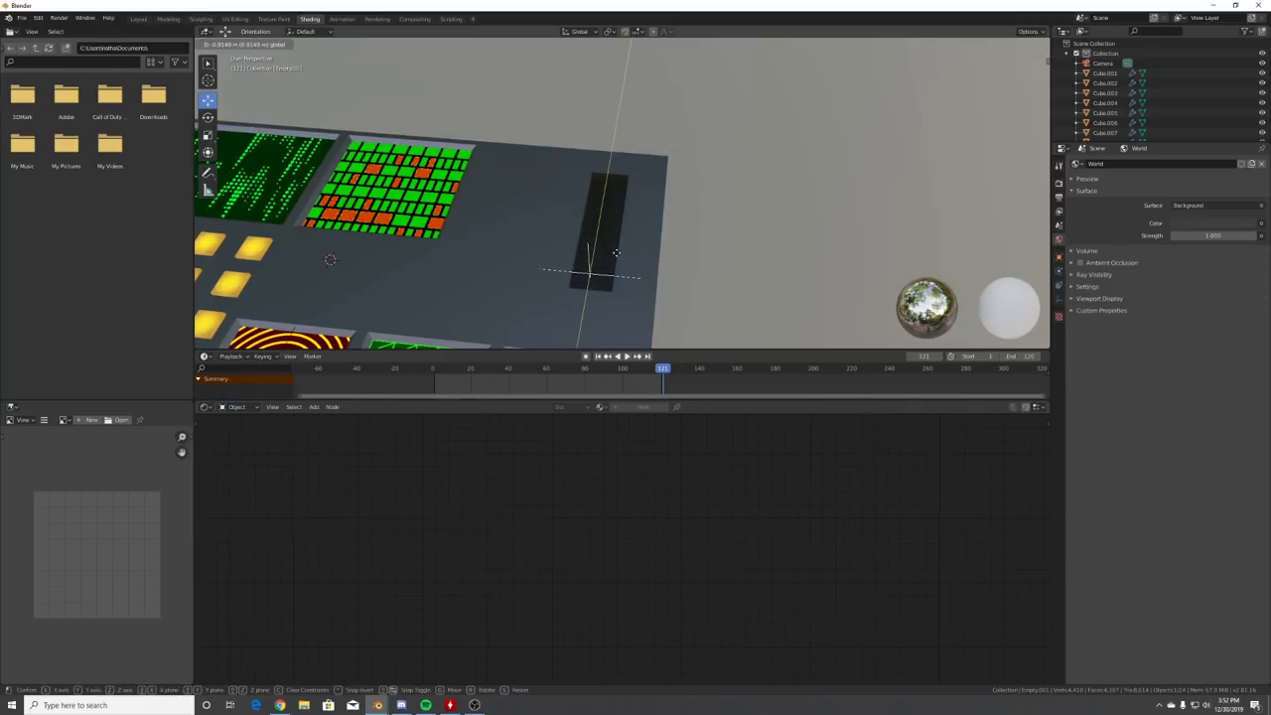
pyautogui.click(618, 255)
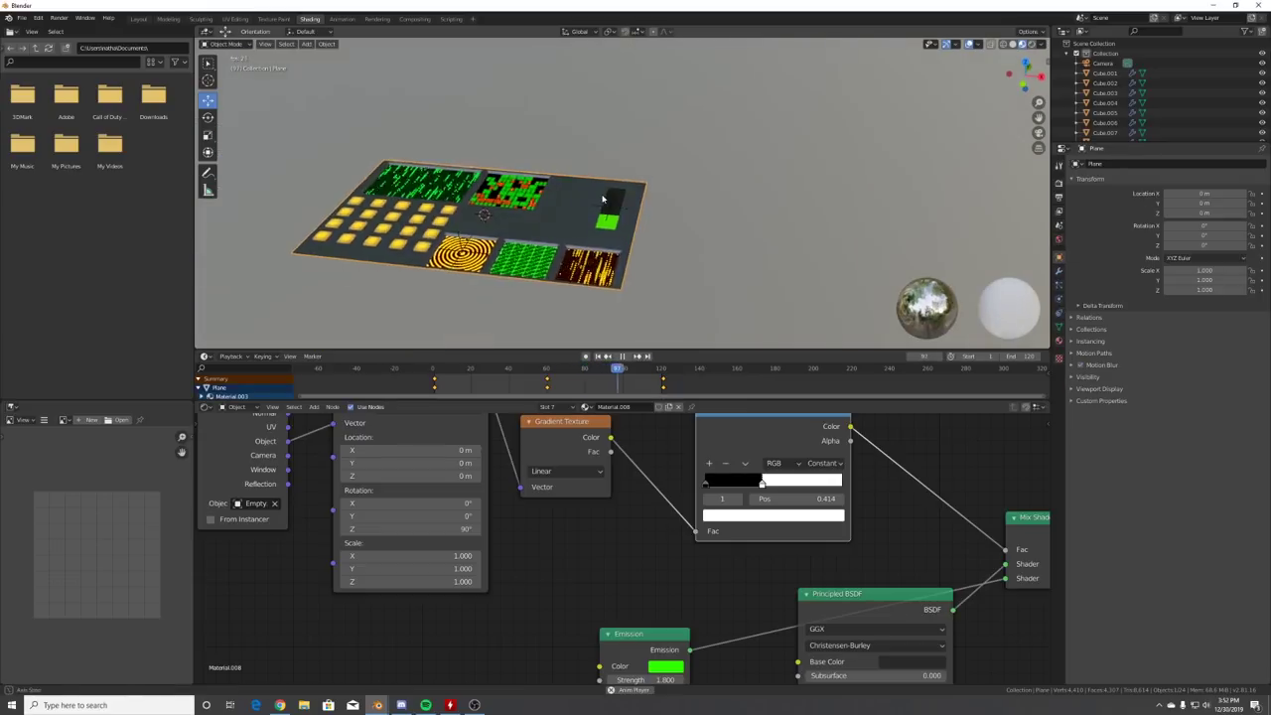
# - Stop the animation playback and select the panel's base material, Material.001
pyautogui.scroll(3, 602, 200)
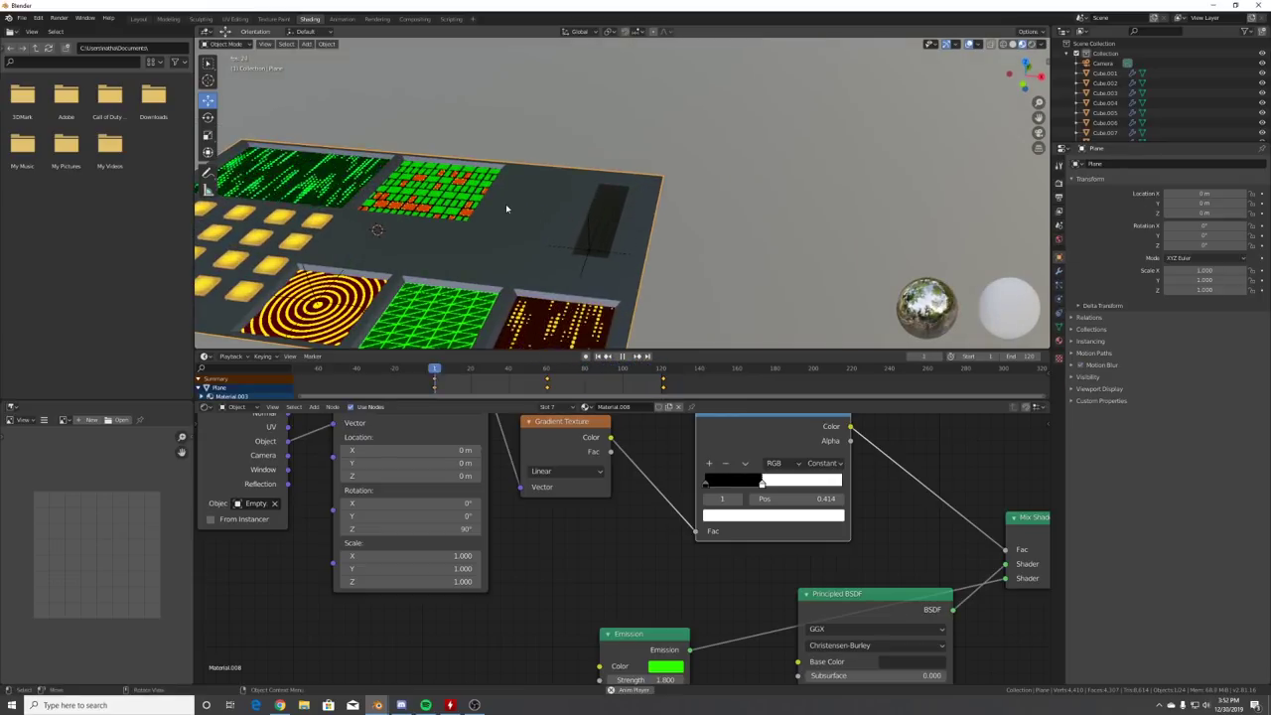
pyautogui.click(622, 355)
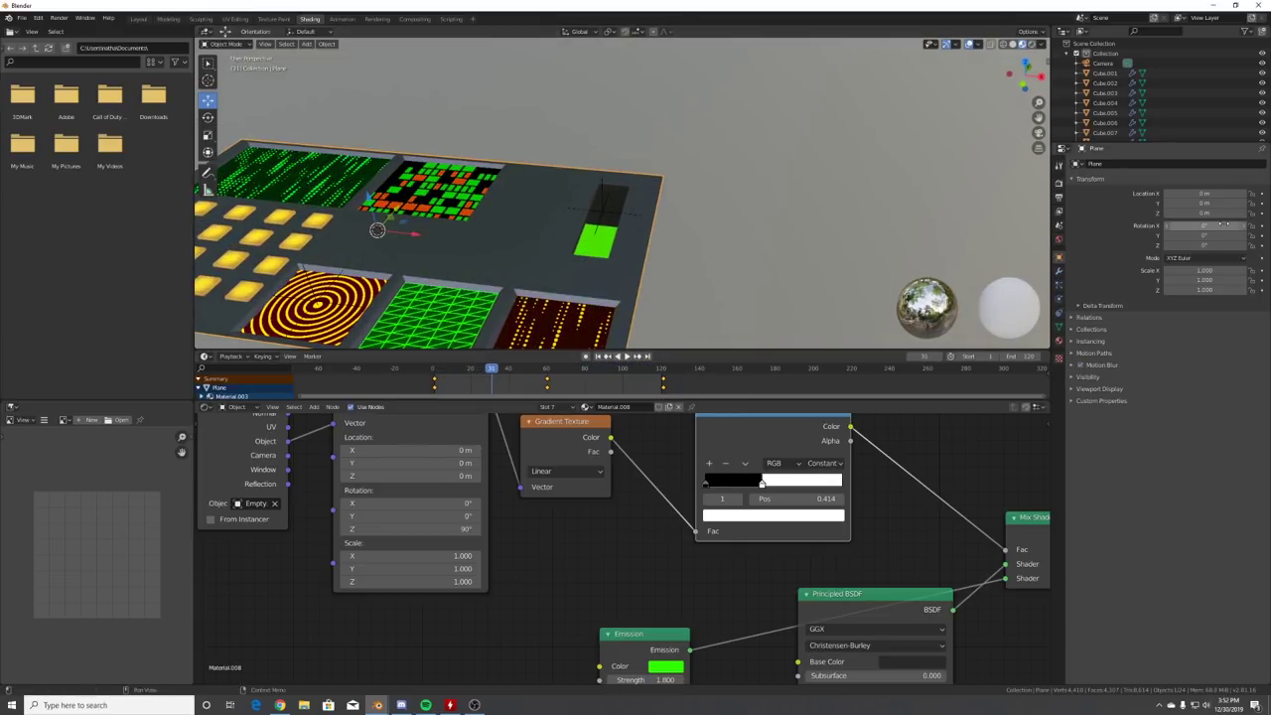
pyautogui.click(1059, 341)
pyautogui.scroll(2, 1142, 191)
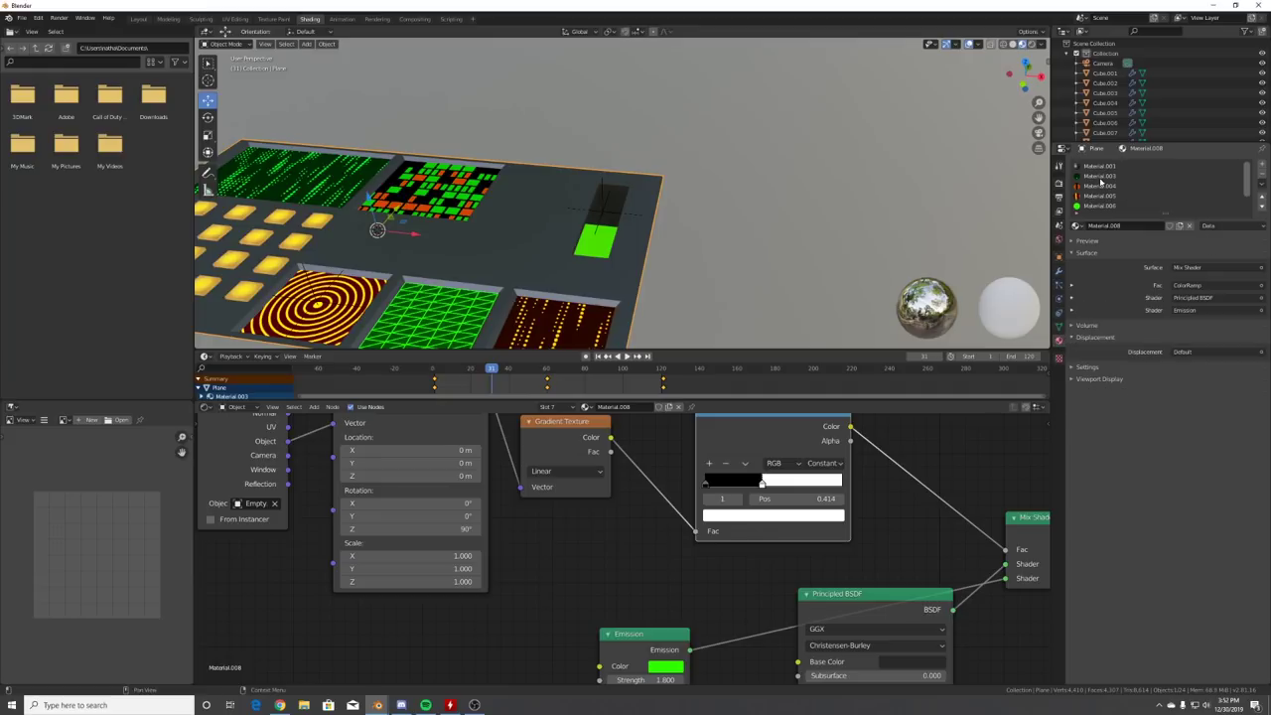
pyautogui.click(1096, 167)
pyautogui.press('Home')
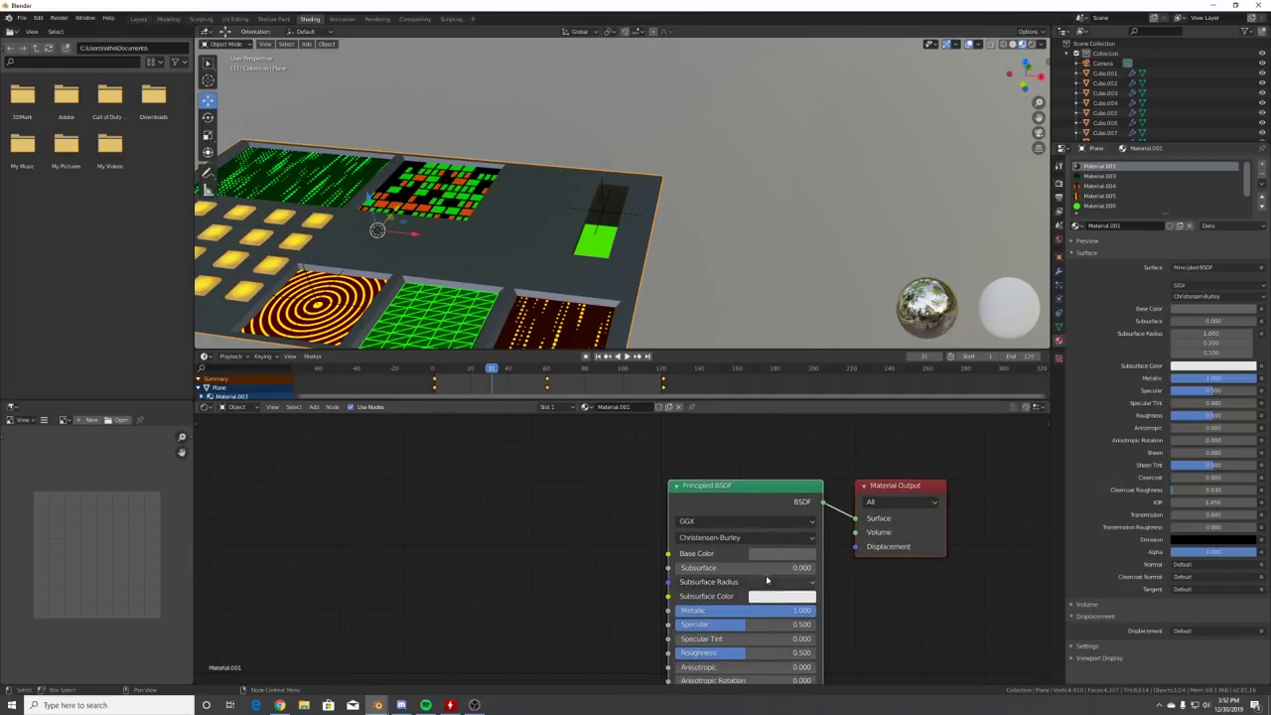
pyautogui.moveTo(569, 286); pyautogui.dragTo(640, 234, button='middle')
pyautogui.scroll(3, 676, 199)
pyautogui.hotkey('shift', 'a')
pyautogui.write('col')
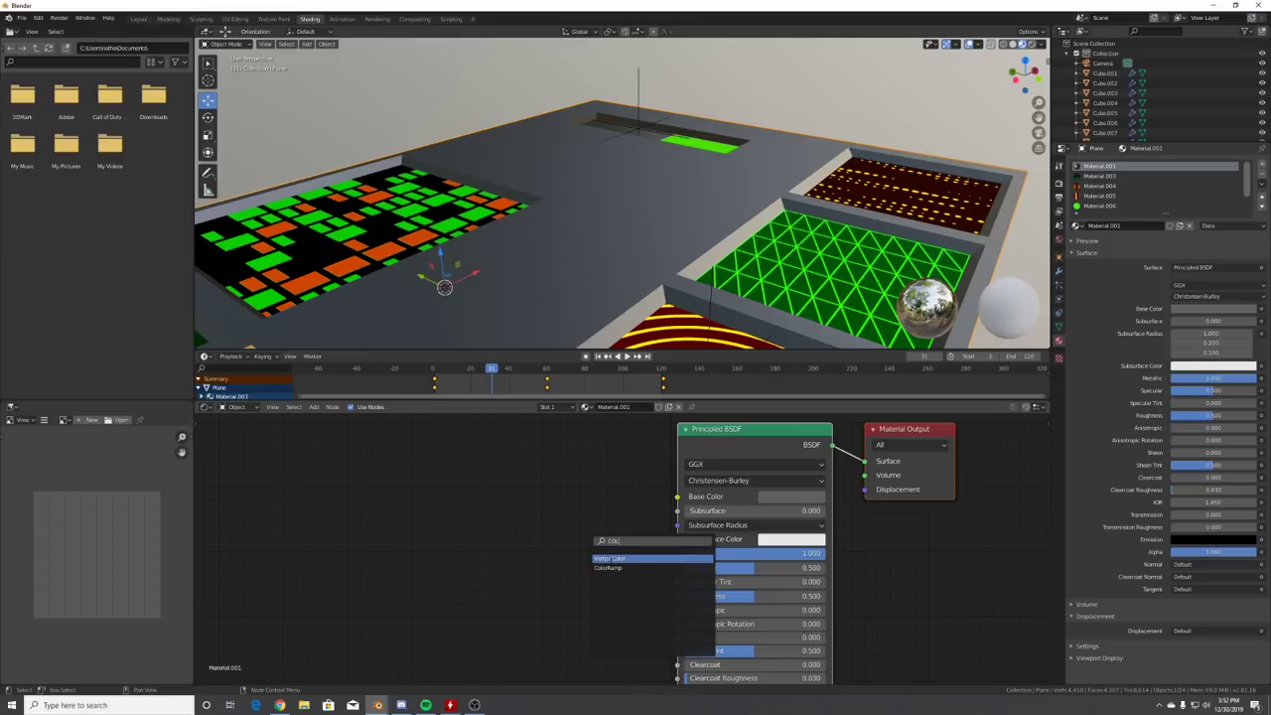
pyautogui.press('Return')
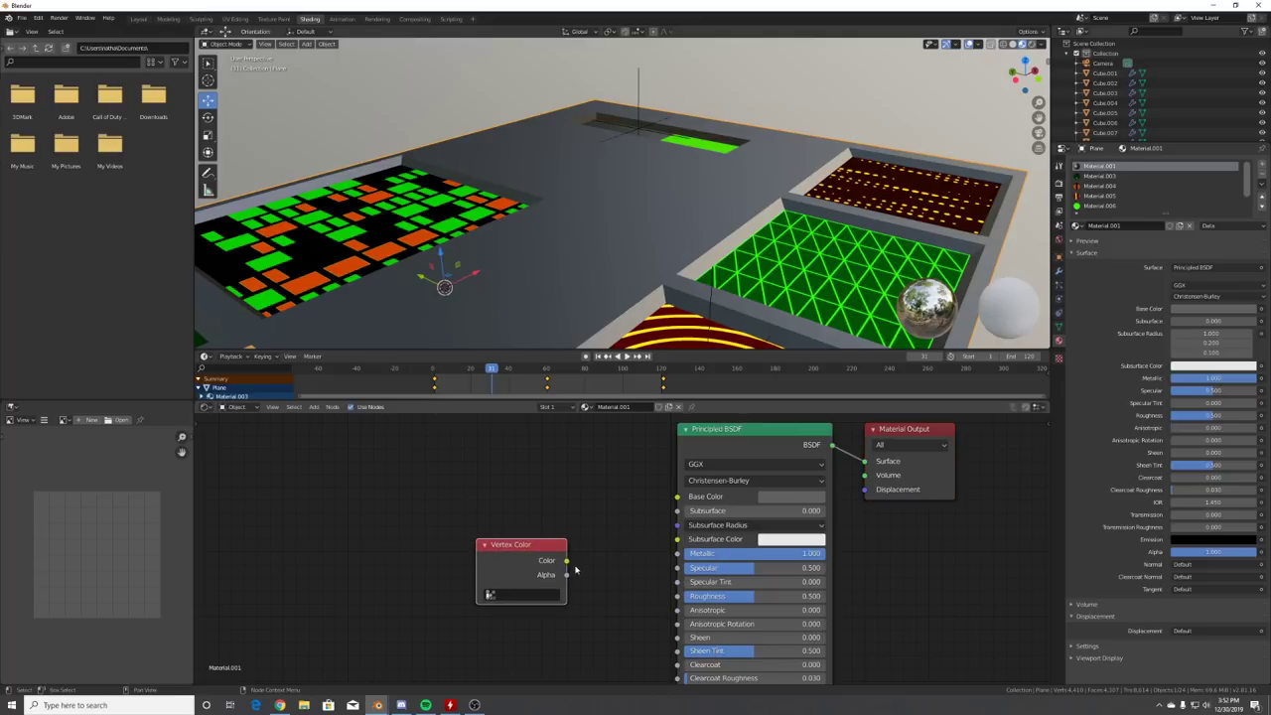
pyautogui.press('x')
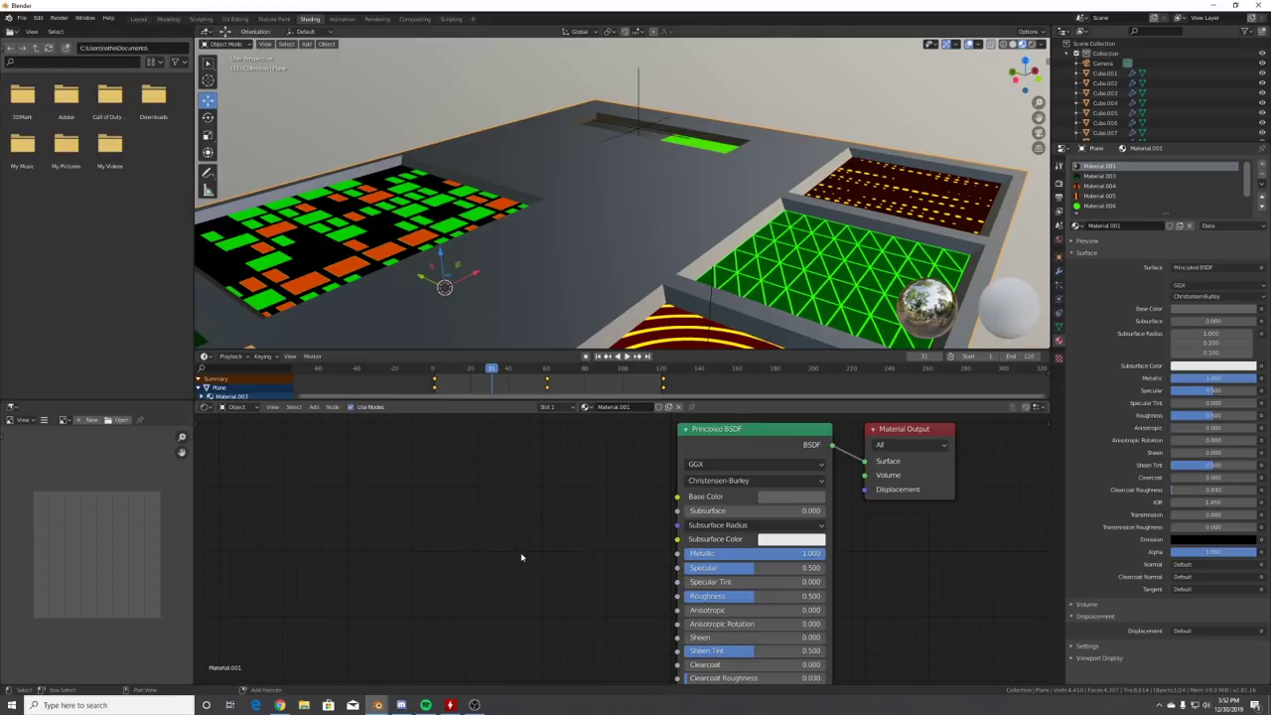
# - Add a ColorRamp node and link its Color to the Principled BSDF's Roughness
pyautogui.hotkey('shift', 'a')
pyautogui.click(521, 558)
pyautogui.write('col')
pyautogui.click(533, 579)
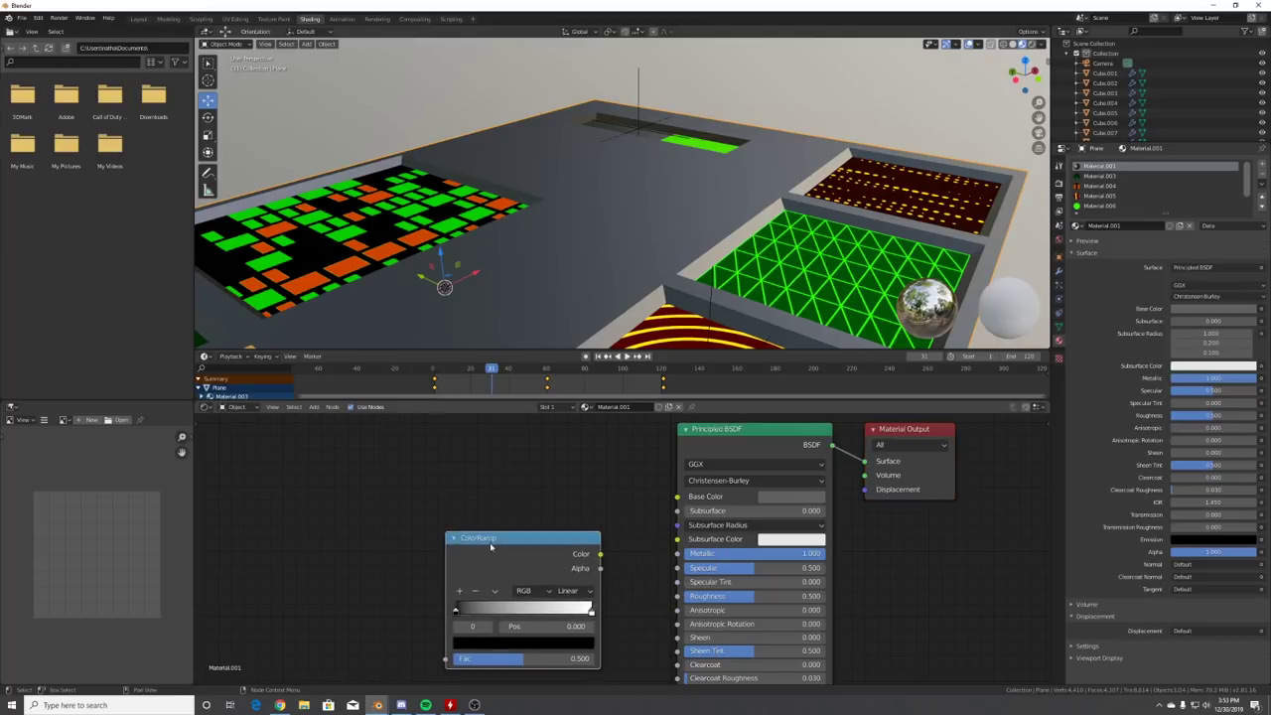
pyautogui.click(596, 564)
pyautogui.moveTo(600, 555); pyautogui.dragTo(676, 598)
# - Add a Musgrave Texture node ahead of the ColorRamp
pyautogui.scroll(1, 415, 572)
pyautogui.moveTo(415, 571); pyautogui.dragTo(527, 540, button='middle')
pyautogui.hotkey('shift', 'a')
pyautogui.click(499, 534)
pyautogui.write('MU')
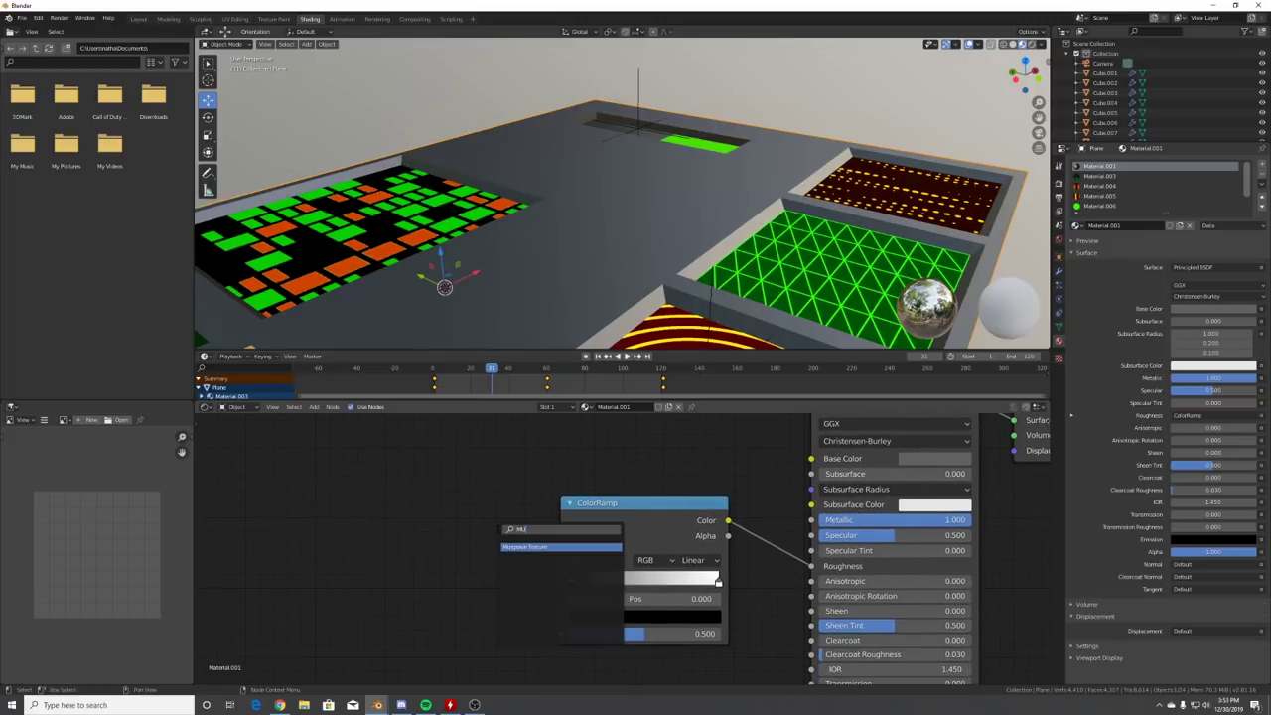
pyautogui.click(523, 547)
pyautogui.click(449, 561)
# - Add Mapping and Texture Coordinate nodes to the Musgrave Texture and link its Fac output to the ColorRamp's Fac
pyautogui.scroll(-3, 455, 563)
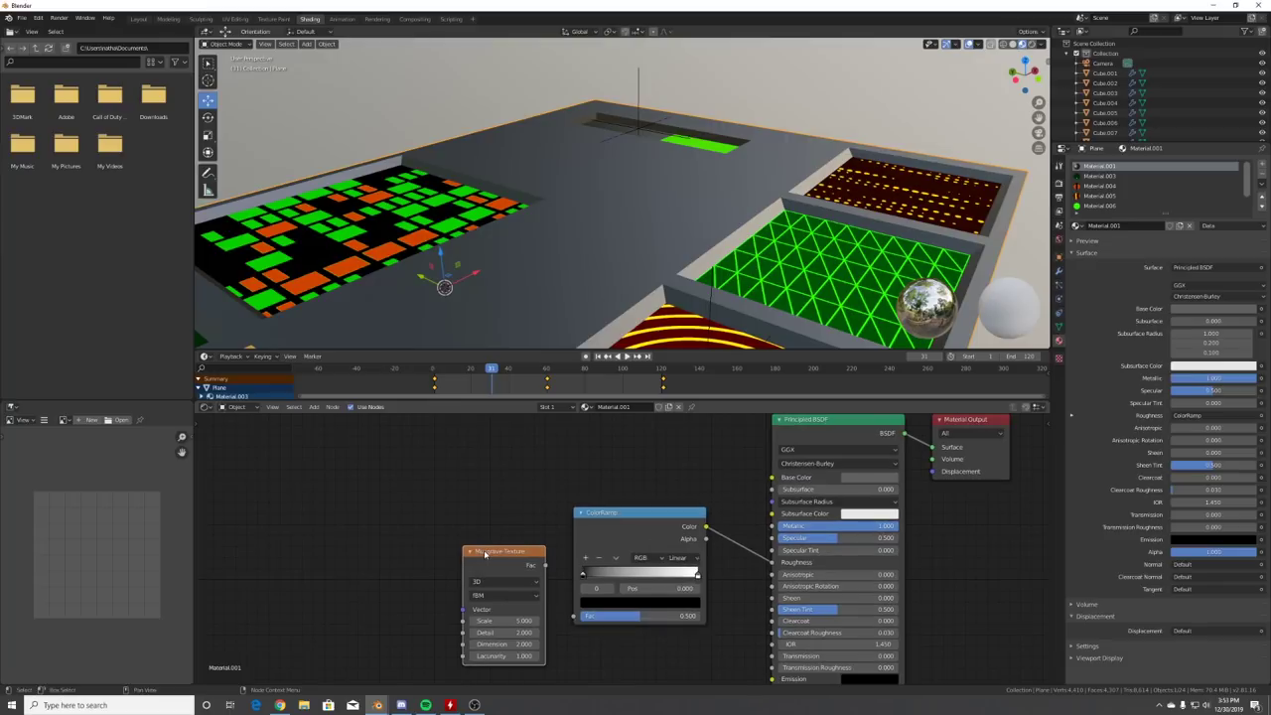
pyautogui.hotkey('ctrl', 't')
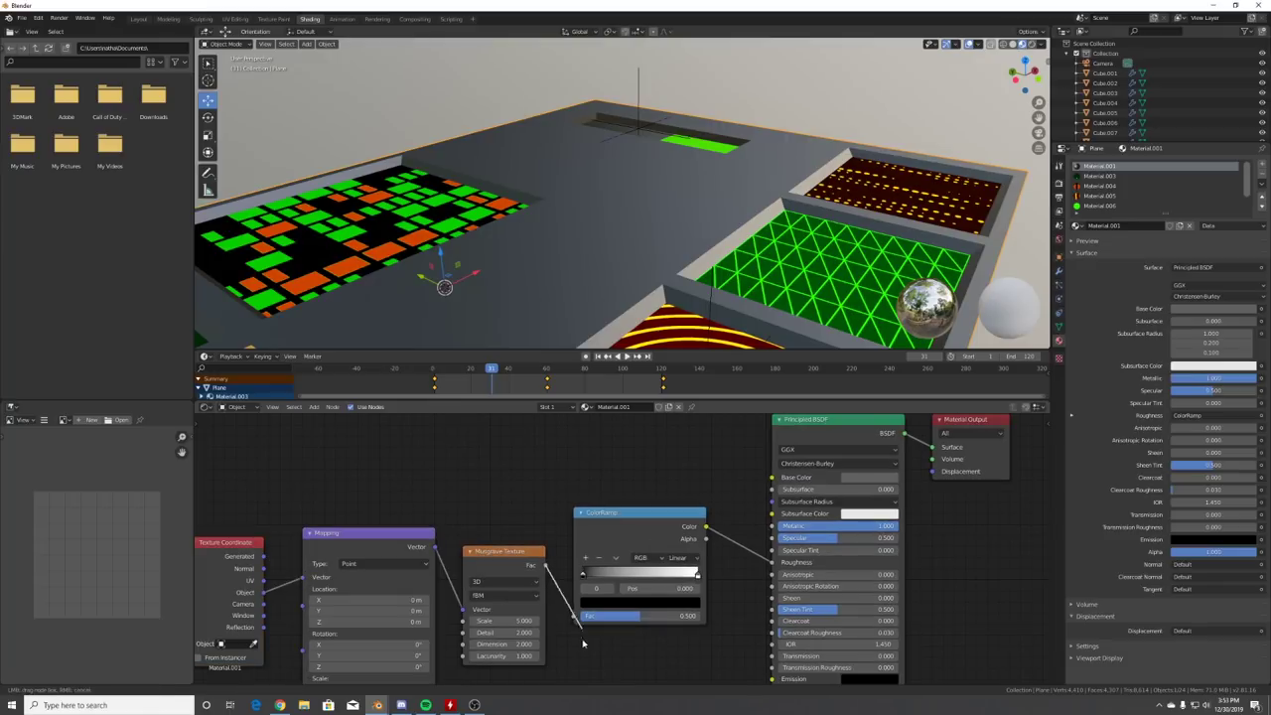
pyautogui.moveTo(575, 622); pyautogui.dragTo(579, 617)
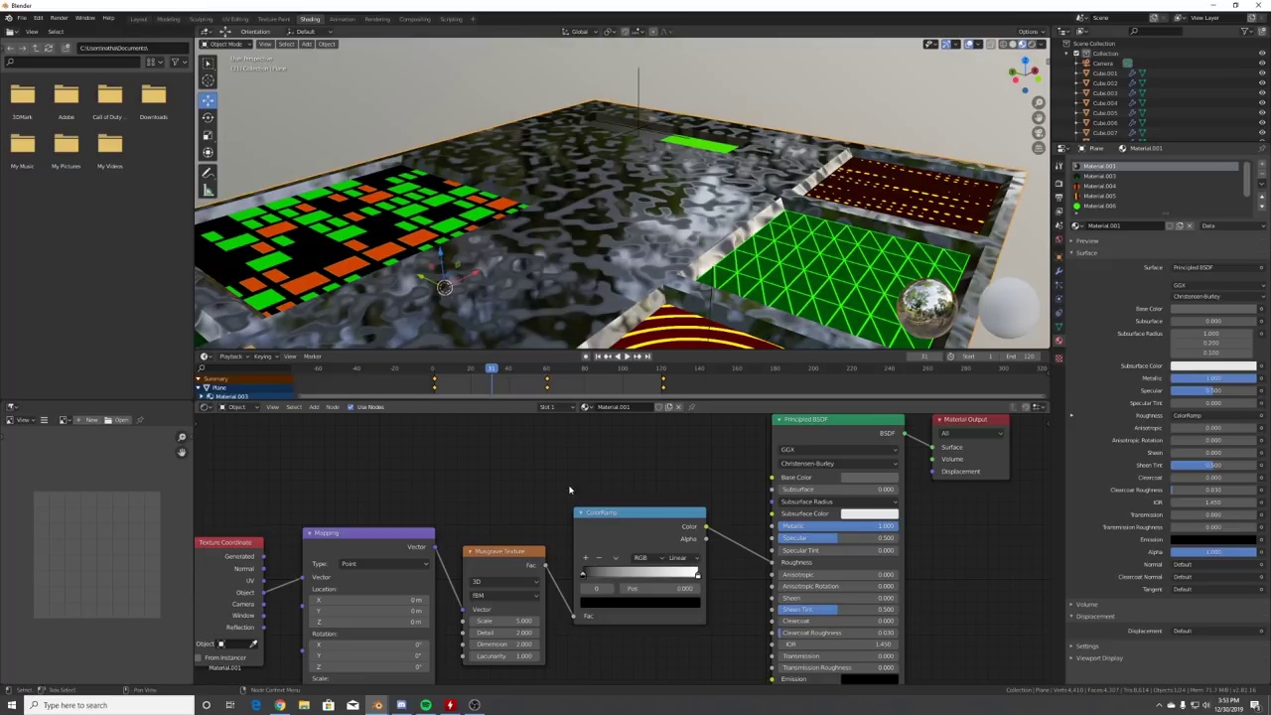
# - Set the Musgrave Texture's scale to 0.230, detail to 16, dimension to 0 and lacunarity to 2.060
pyautogui.moveTo(523, 655); pyautogui.dragTo(562, 588, button='middle')
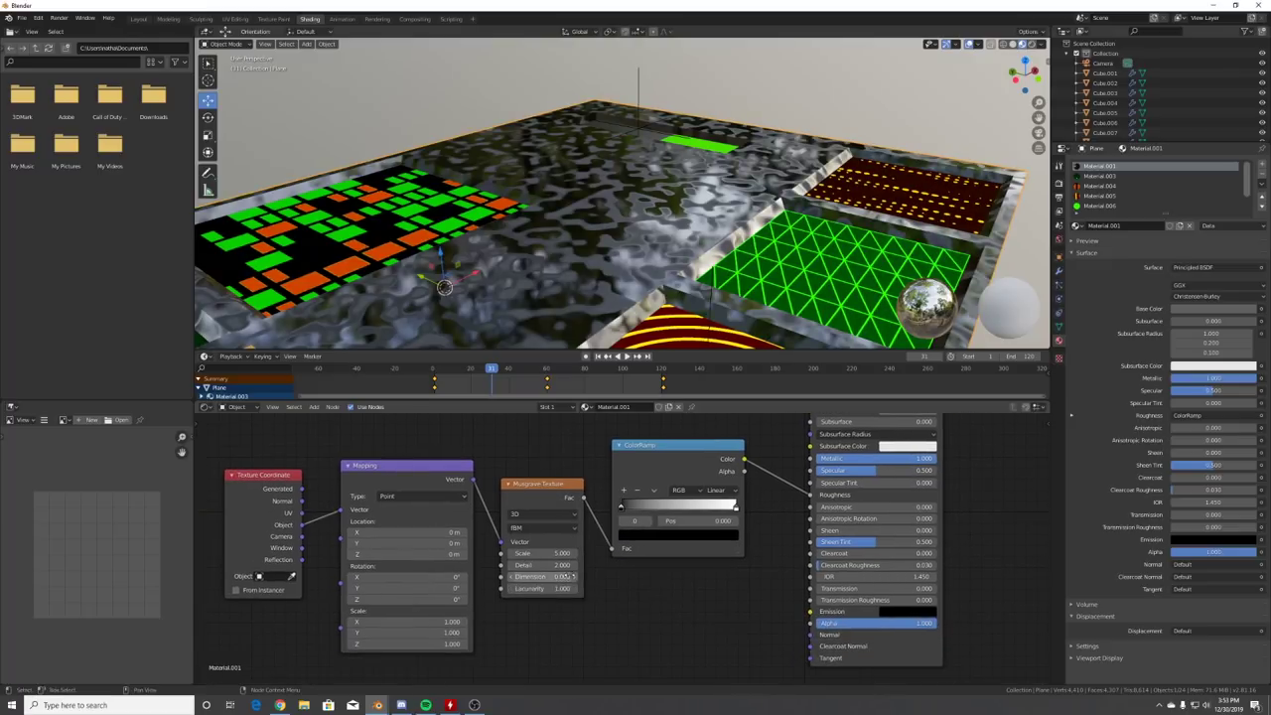
pyautogui.scroll(3, 565, 576)
pyautogui.moveTo(557, 570); pyautogui.dragTo(636, 570)
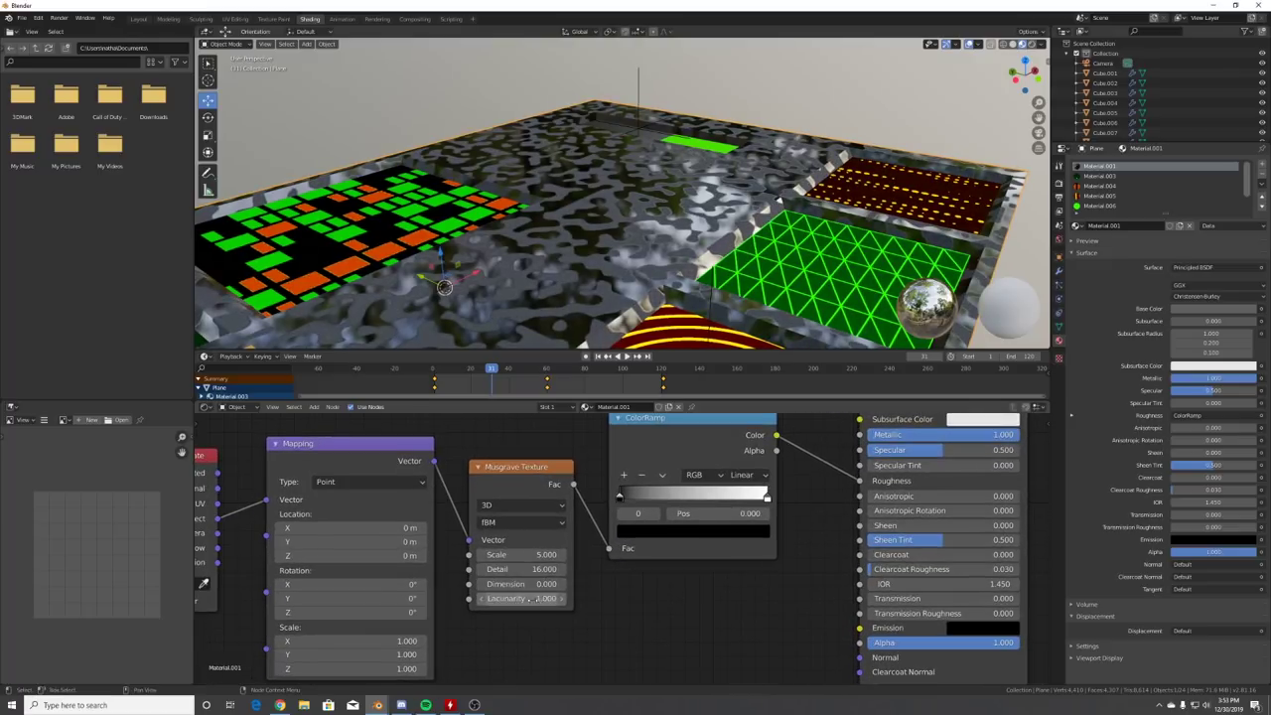
pyautogui.moveTo(517, 598); pyautogui.dragTo(562, 598)
pyautogui.moveTo(531, 555); pyautogui.dragTo(478, 555)
# - Lighten the ColorRamp's black stop to a grey with a V value of 0.323
pyautogui.moveTo(780, 238); pyautogui.dragTo(655, 238, button='middle')
pyautogui.scroll(4, 657, 240)
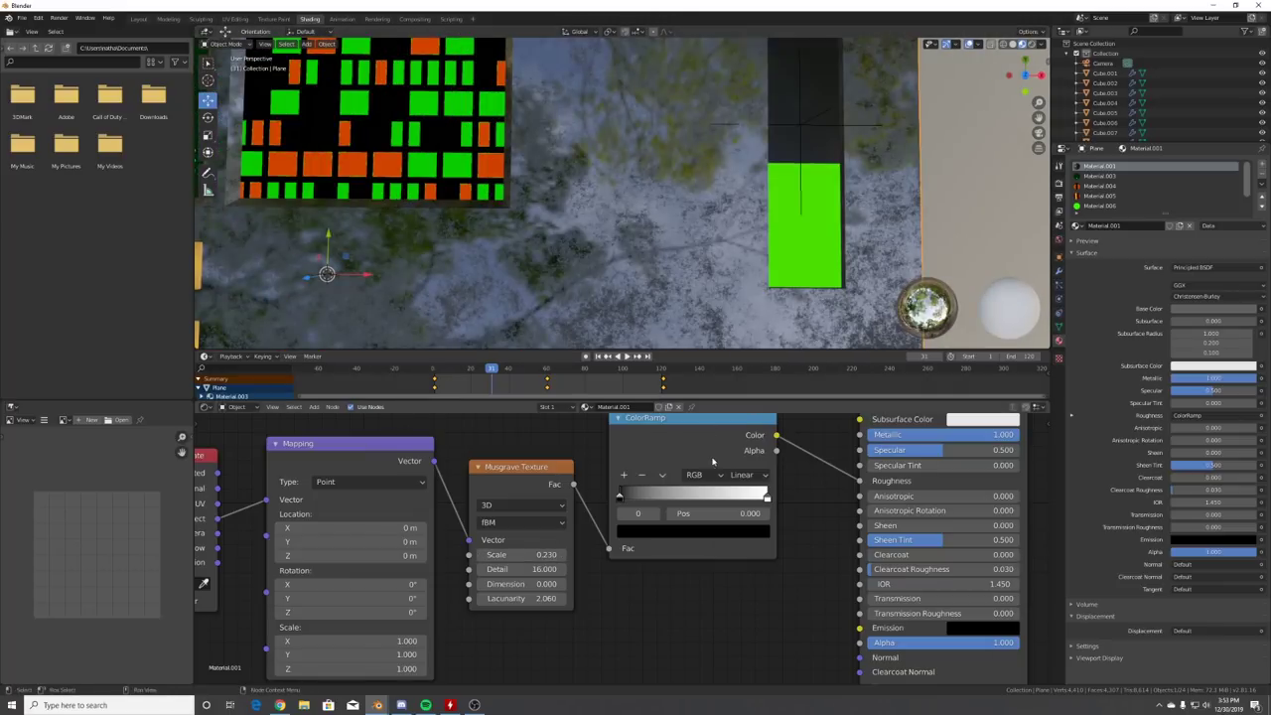
pyautogui.click(626, 532)
pyautogui.moveTo(736, 434); pyautogui.dragTo(737, 399)
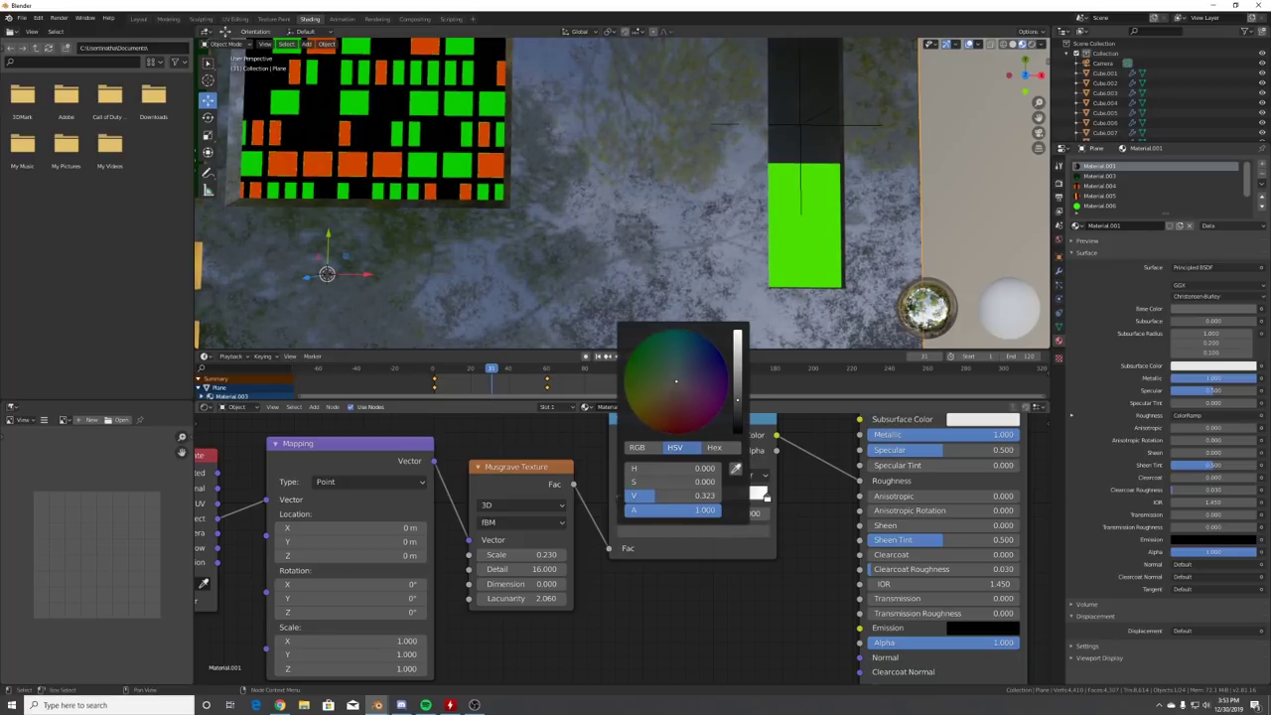
# - Add a Bump node and link its Normal output to the Principled BSDF's Normal input
pyautogui.moveTo(740, 203); pyautogui.dragTo(745, 165, button='middle')
pyautogui.moveTo(747, 487); pyautogui.dragTo(742, 488, button='middle')
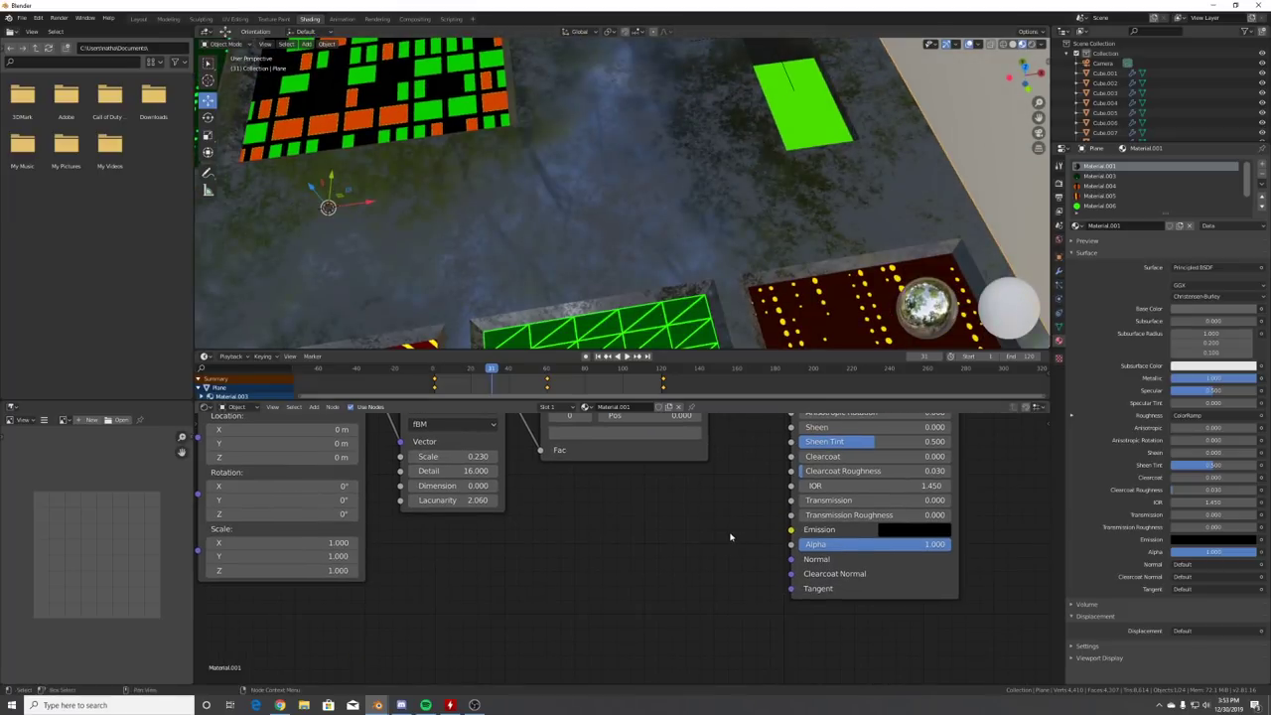
pyautogui.hotkey('shift', 'a')
pyautogui.click(732, 536)
pyautogui.write('bump')
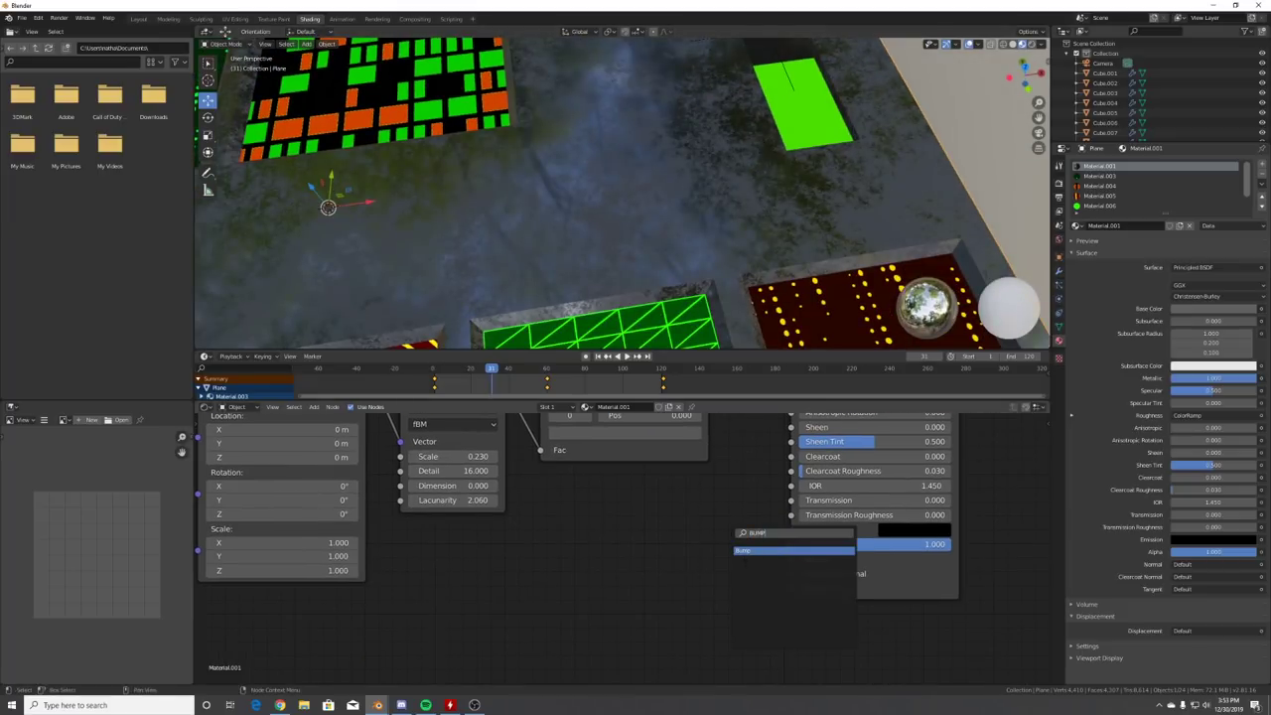
pyautogui.press('Return')
pyautogui.click(661, 554)
pyautogui.moveTo(755, 572); pyautogui.dragTo(790, 570)
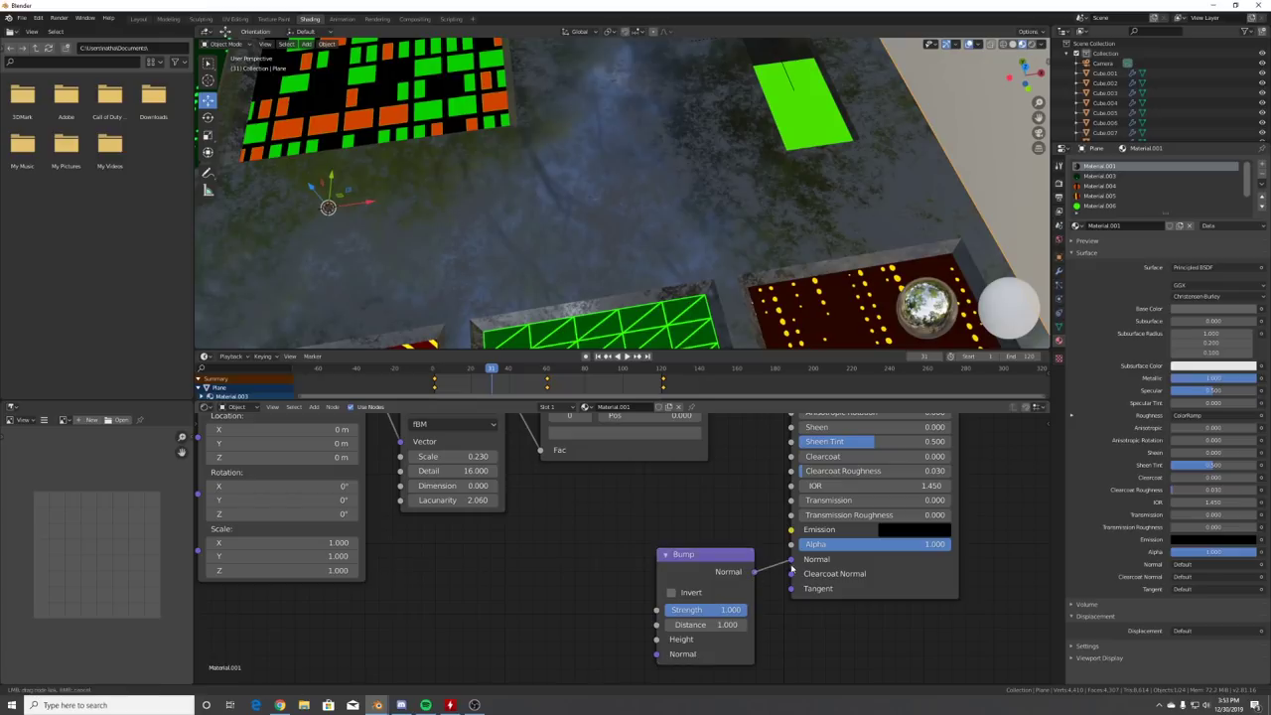
# - Add a Voronoi Texture node and link its Distance output to the Bump node's Height input
pyautogui.hotkey('shift', 'a')
pyautogui.write('vor')
pyautogui.press('Return')
pyautogui.moveTo(512, 592); pyautogui.dragTo(727, 626)
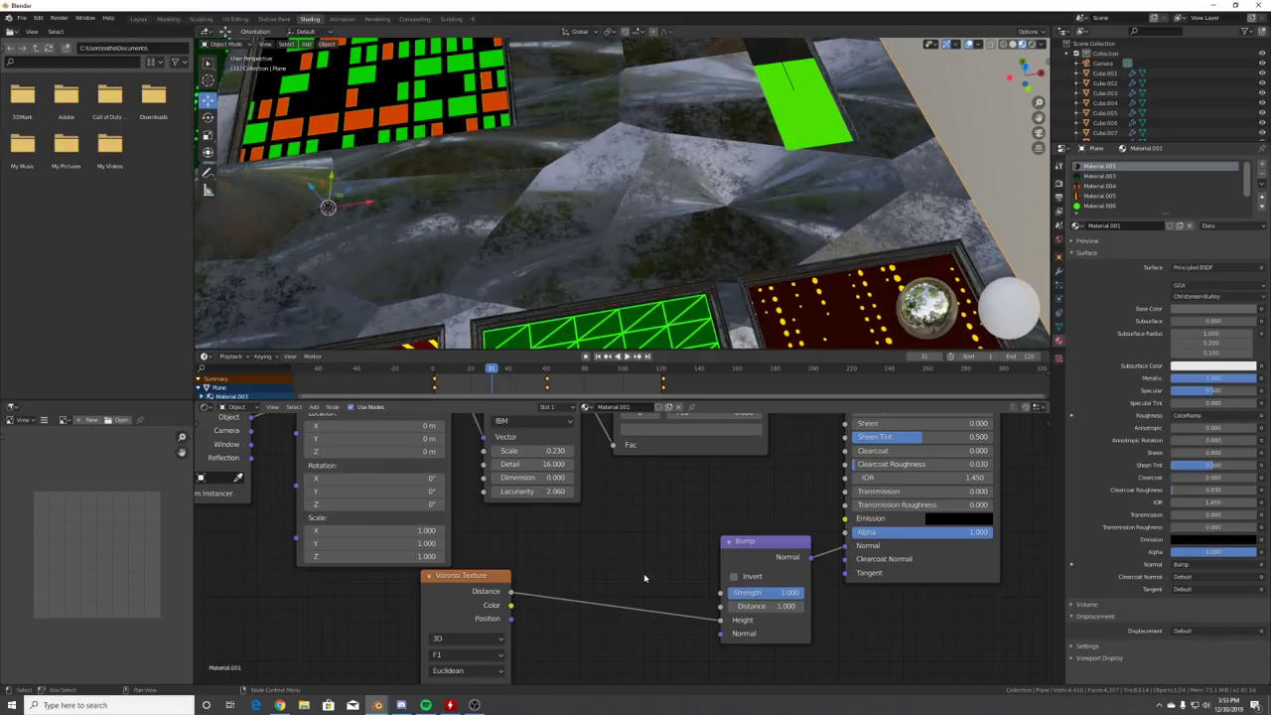
# - Insert a ColorRamp node on the link between the Voronoi Texture's Distance output and the Bump's Height input
pyautogui.hotkey('shift', 'a')
pyautogui.write('col')
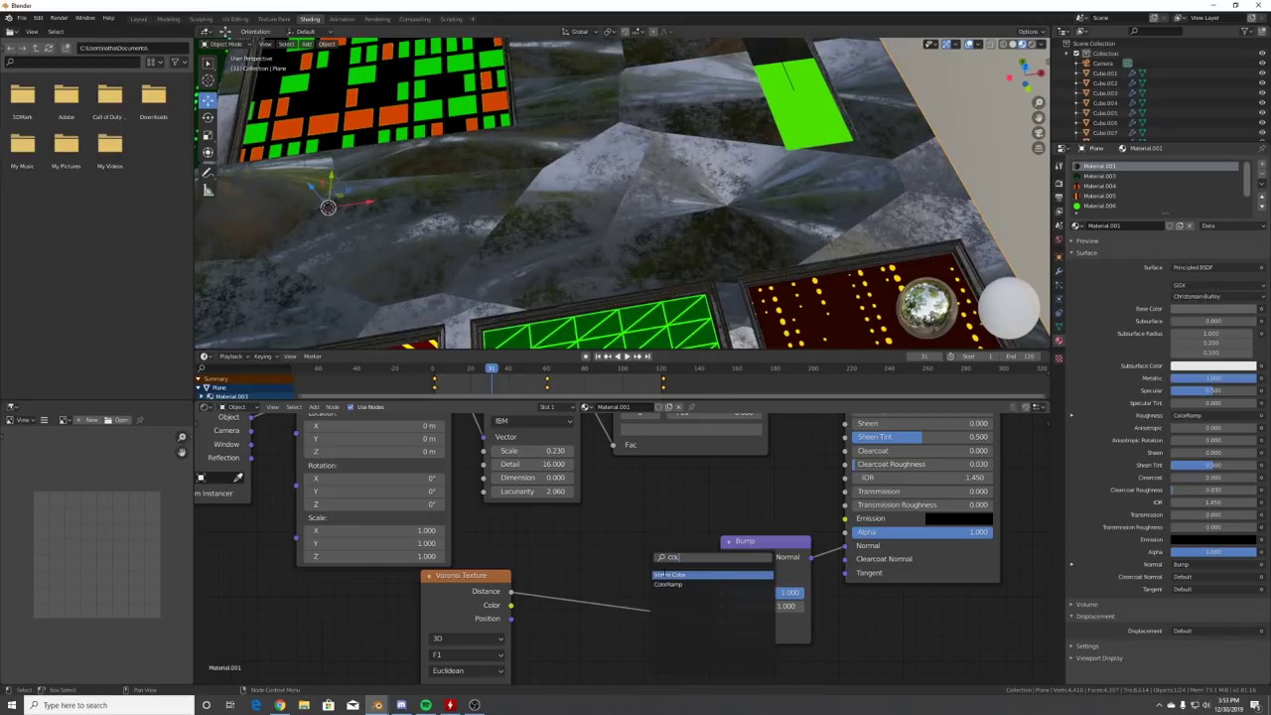
pyautogui.click(667, 584)
pyautogui.click(585, 586)
# - Add Mapping and Texture Coordinate nodes to the Voronoi Texture, feeding the Mapping from Object coordinates
pyautogui.moveTo(567, 624); pyautogui.dragTo(610, 571, button='middle')
pyautogui.click(516, 532)
pyautogui.hotkey('ctrl', 't')
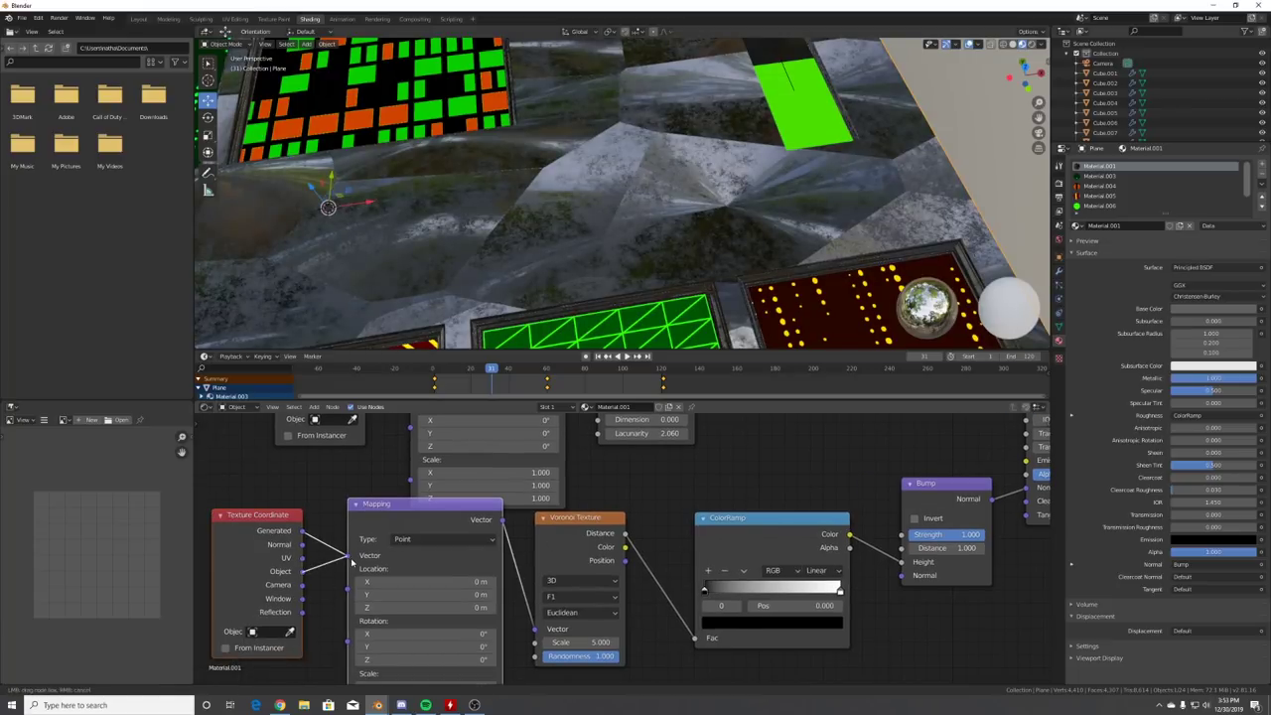
pyautogui.moveTo(456, 511); pyautogui.dragTo(436, 565)
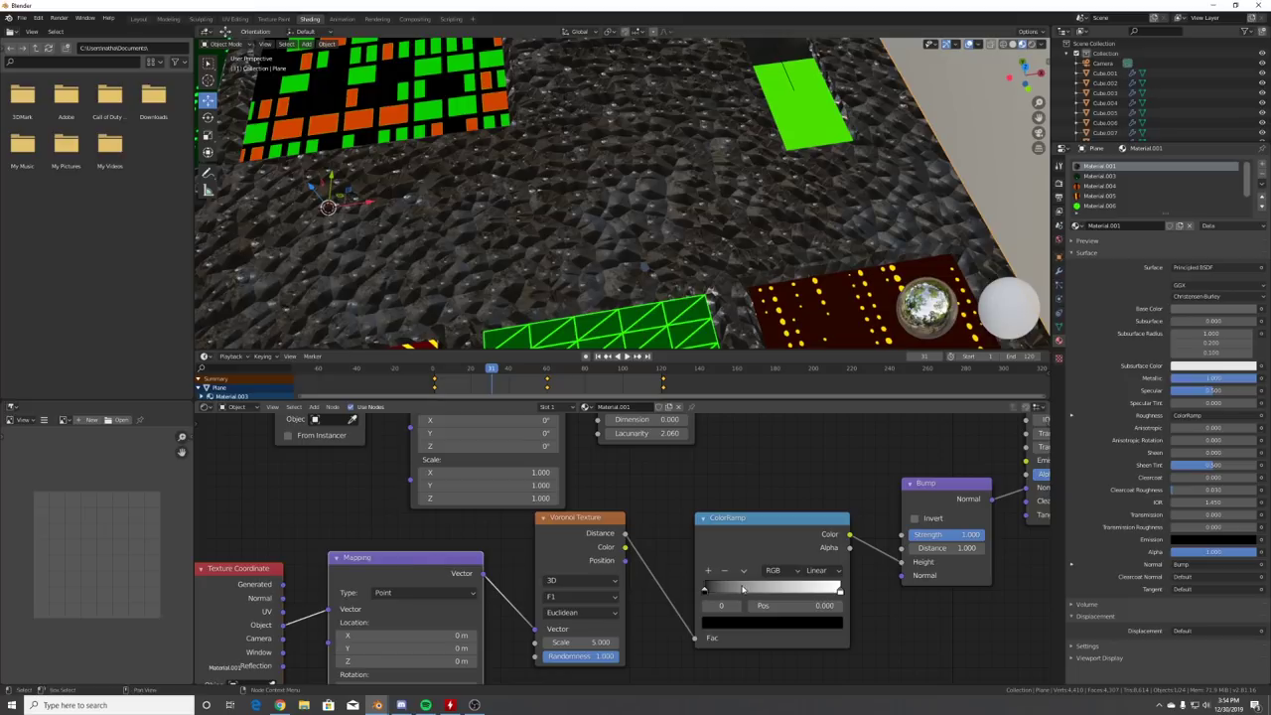
# - Move the bump ColorRamp's black stop to position 0.582 and set the Voronoi Texture's distance metric to Chebychev
pyautogui.moveTo(702, 590); pyautogui.dragTo(783, 590)
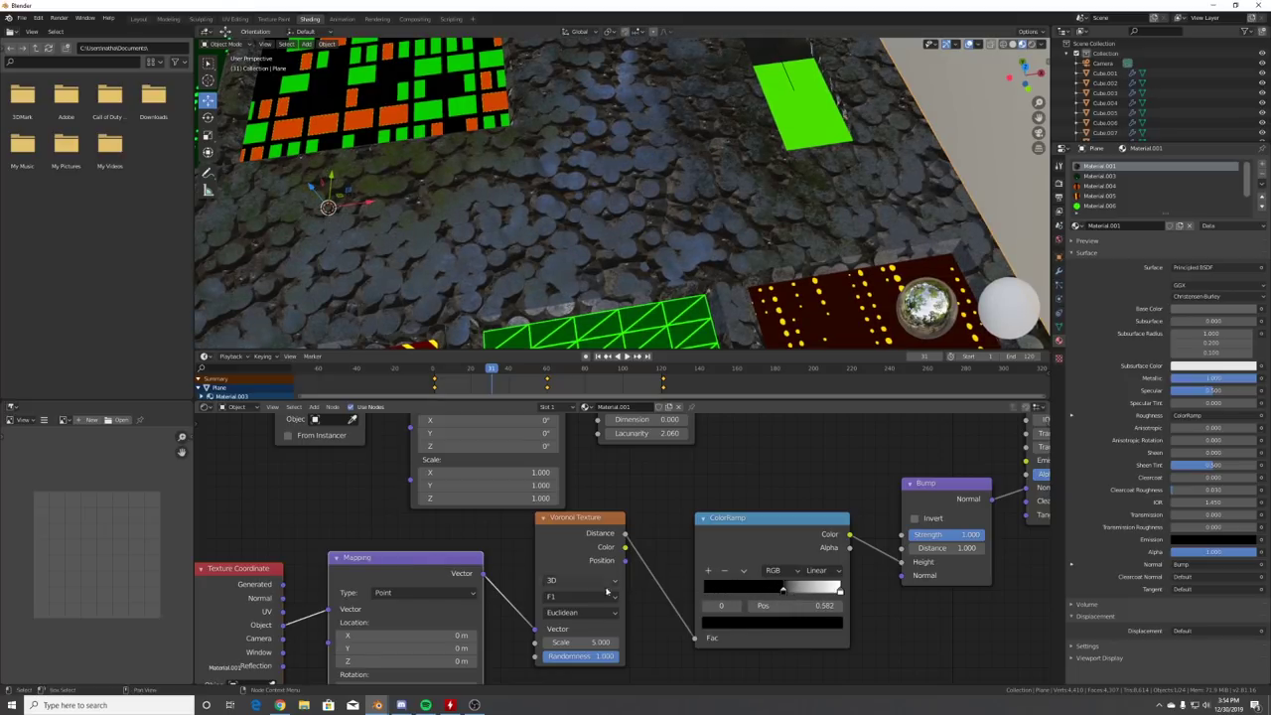
pyautogui.click(582, 611)
pyautogui.click(580, 593)
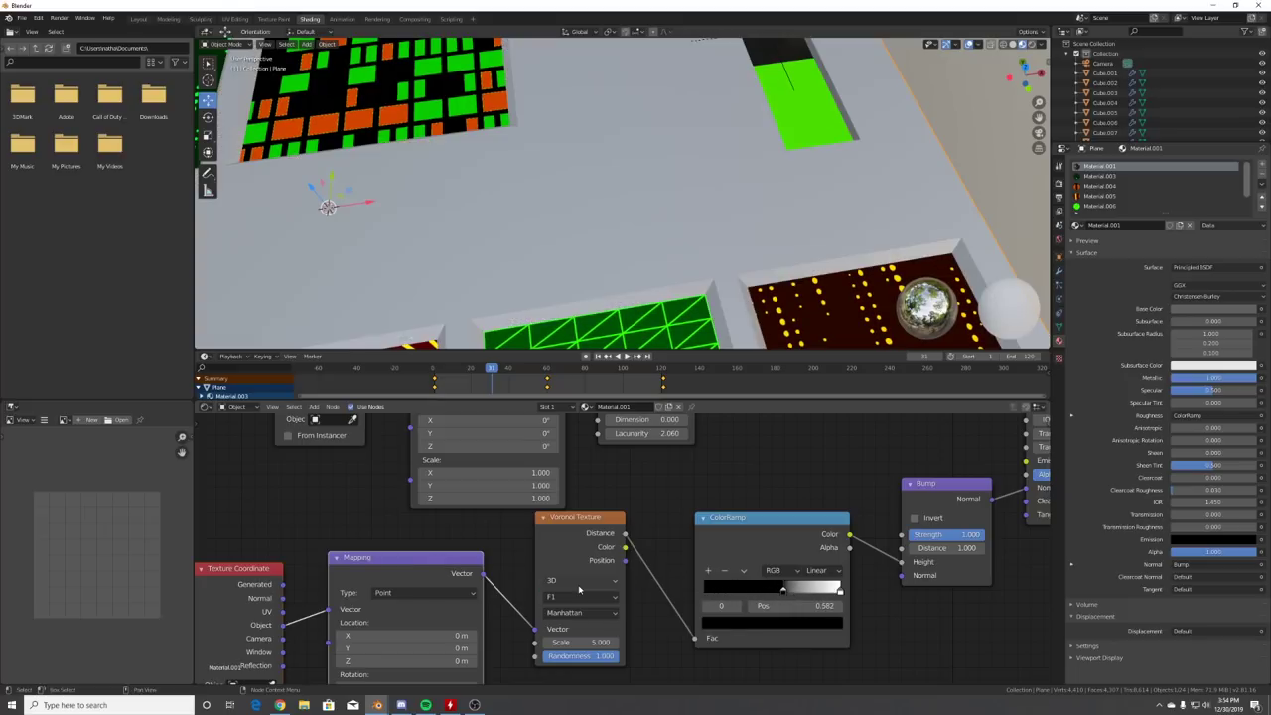
pyautogui.click(576, 614)
pyautogui.click(588, 593)
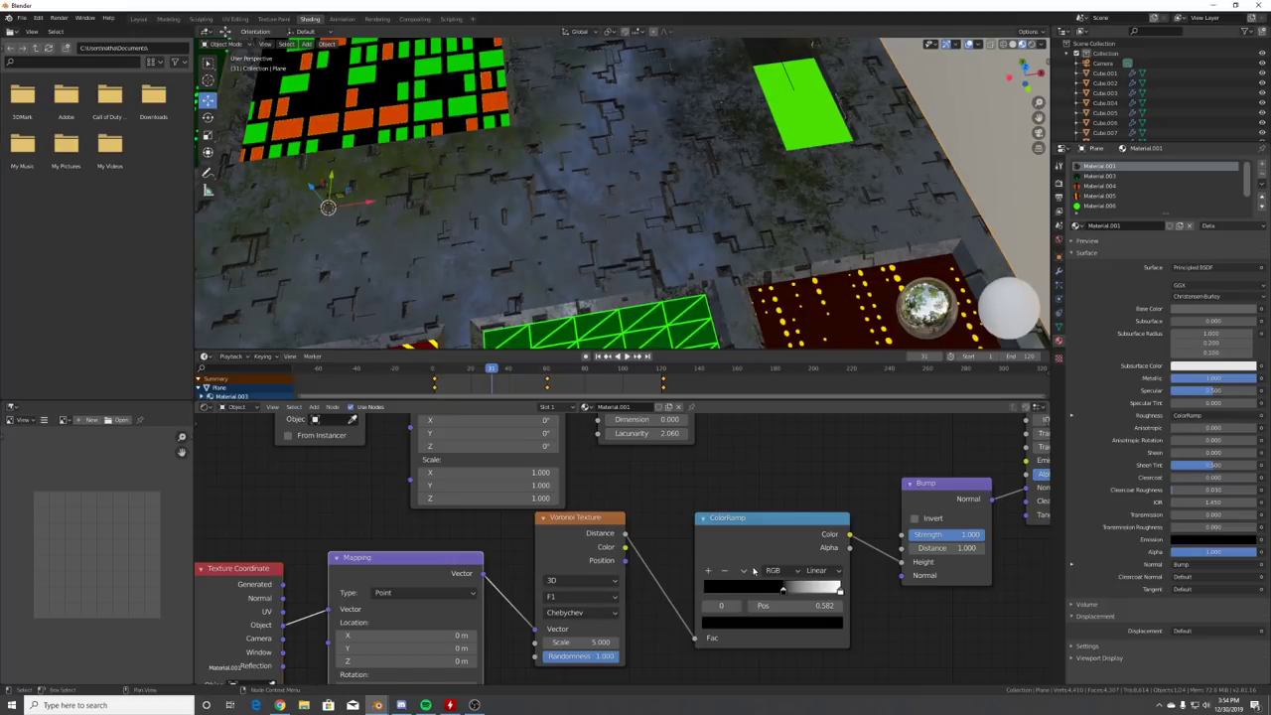
pyautogui.moveTo(784, 592); pyautogui.dragTo(783, 592)
# - Space the Voronoi branch's Texture Coordinate and Mapping nodes apart to leave room for more nodes between them
pyautogui.moveTo(656, 239); pyautogui.dragTo(592, 361, button='middle')
pyautogui.scroll(1, 644, 290)
pyautogui.scroll(-6, 648, 282)
pyautogui.scroll(5, 649, 282)
pyautogui.moveTo(515, 537); pyautogui.dragTo(765, 505, button='middle')
pyautogui.moveTo(493, 544); pyautogui.dragTo(397, 531)
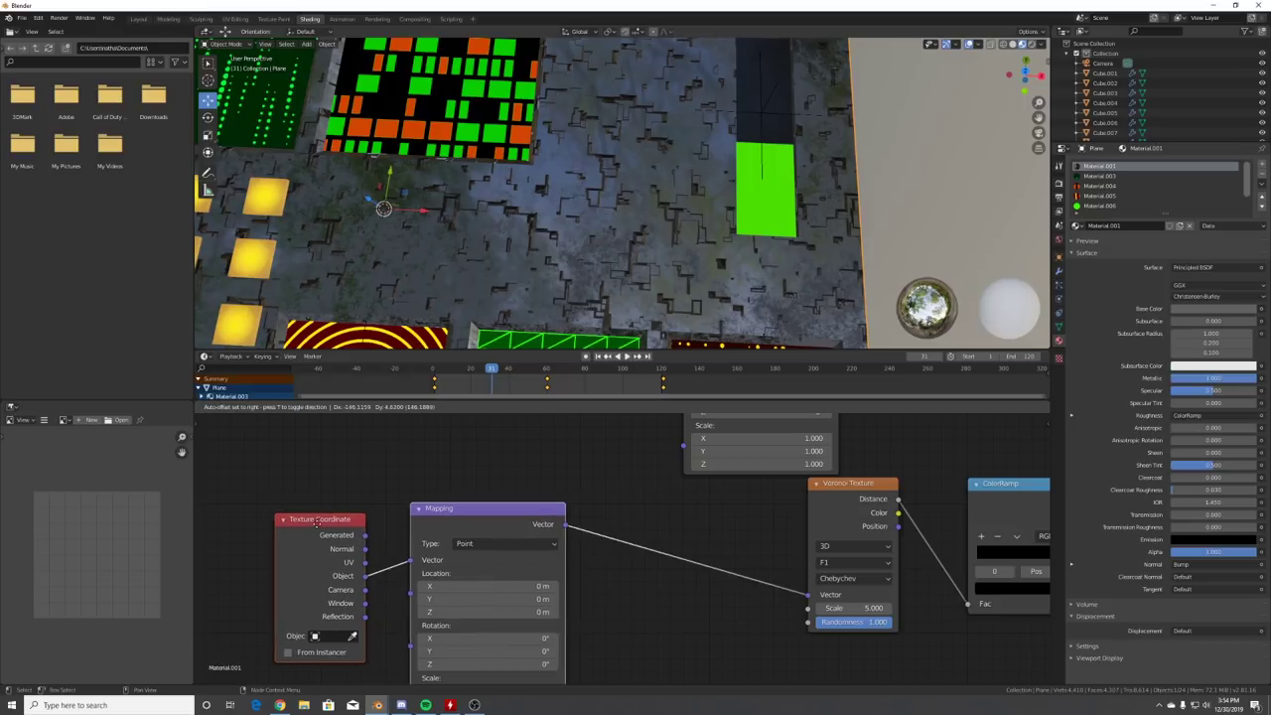
pyautogui.click(359, 532)
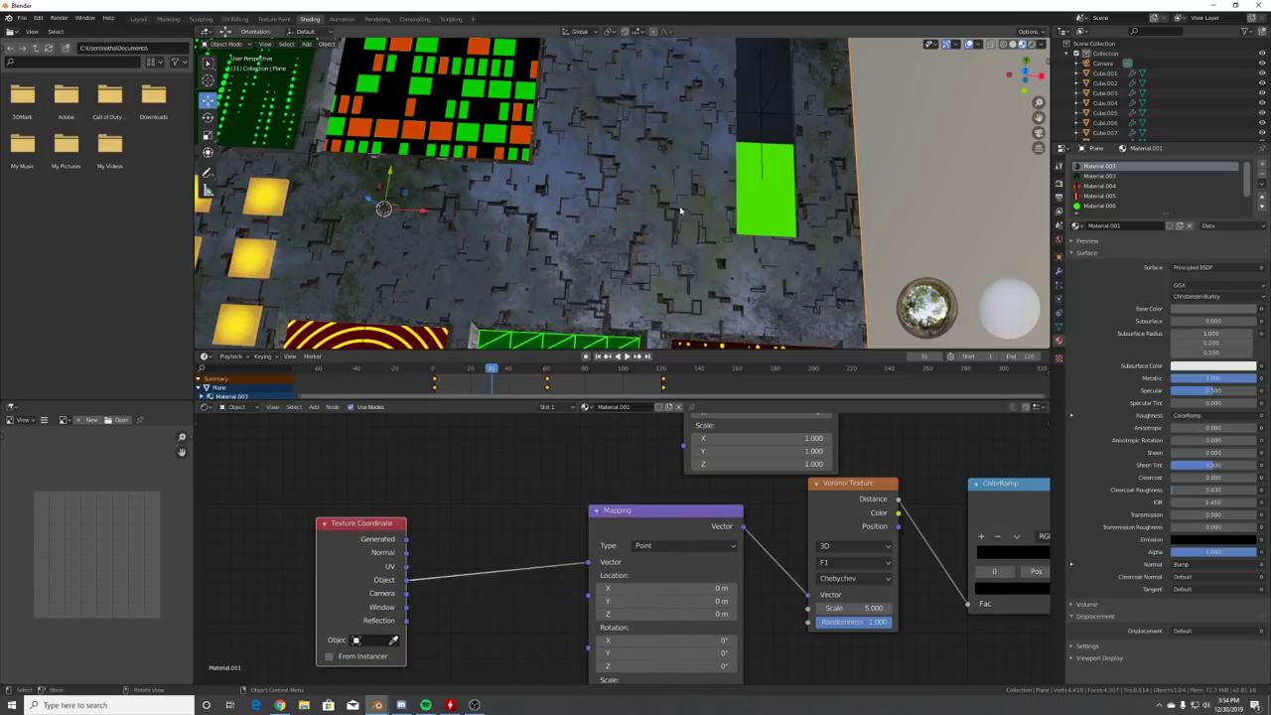
pyautogui.scroll(3, 486, 132)
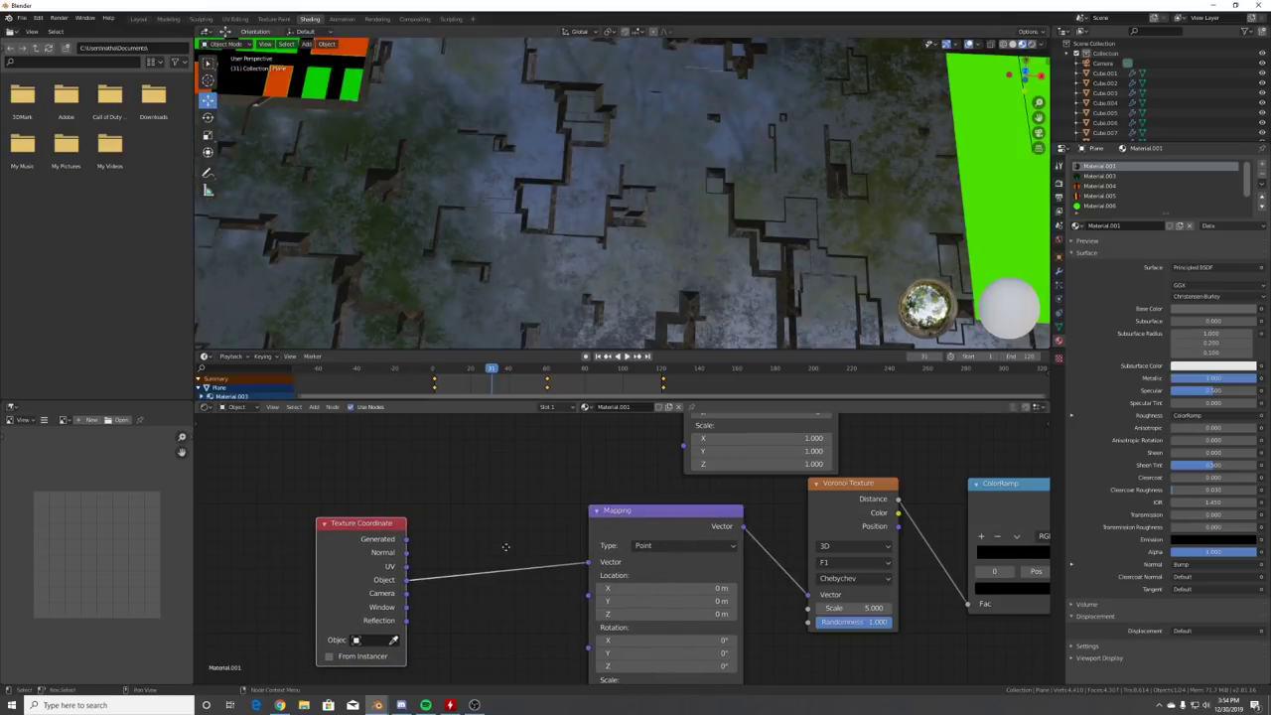
# - Insert a Noise Texture node on the link between the Texture Coordinate and Mapping nodes
pyautogui.moveTo(507, 553); pyautogui.dragTo(512, 539, button='middle')
pyautogui.hotkey('shift', 'a')
pyautogui.click(530, 496)
pyautogui.write('NOI')
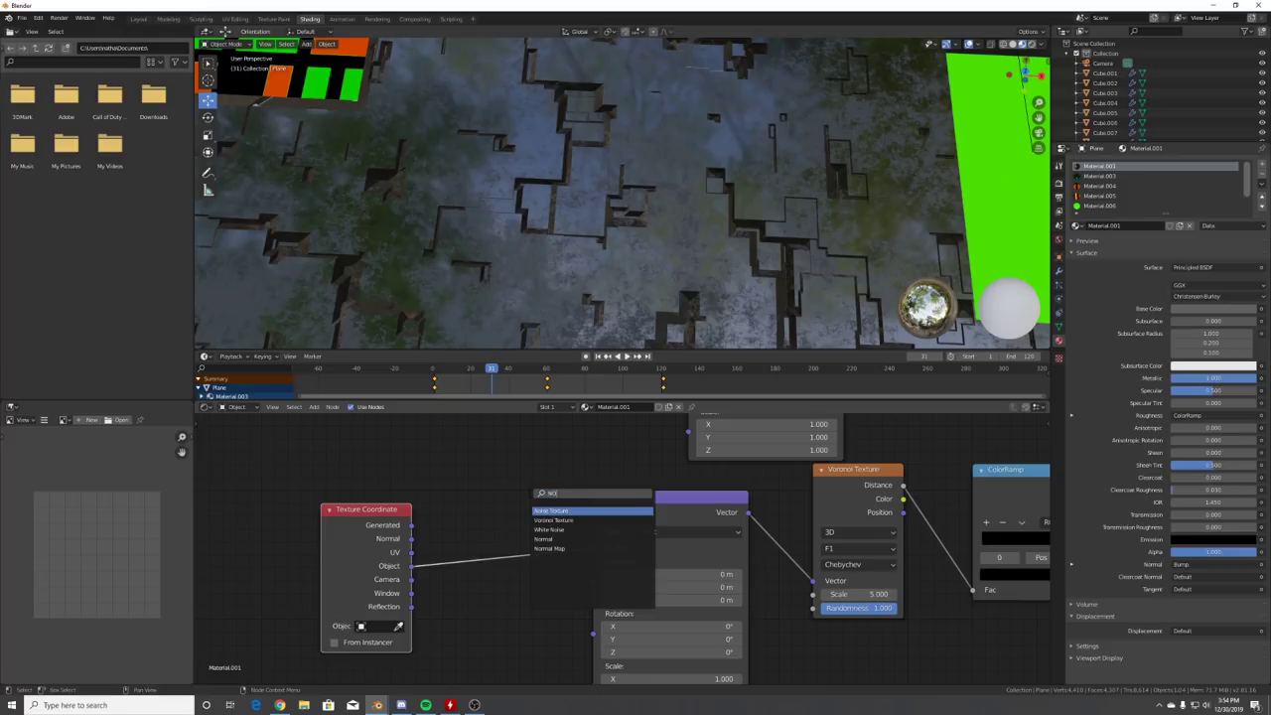
pyautogui.press('Return')
pyautogui.click(518, 522)
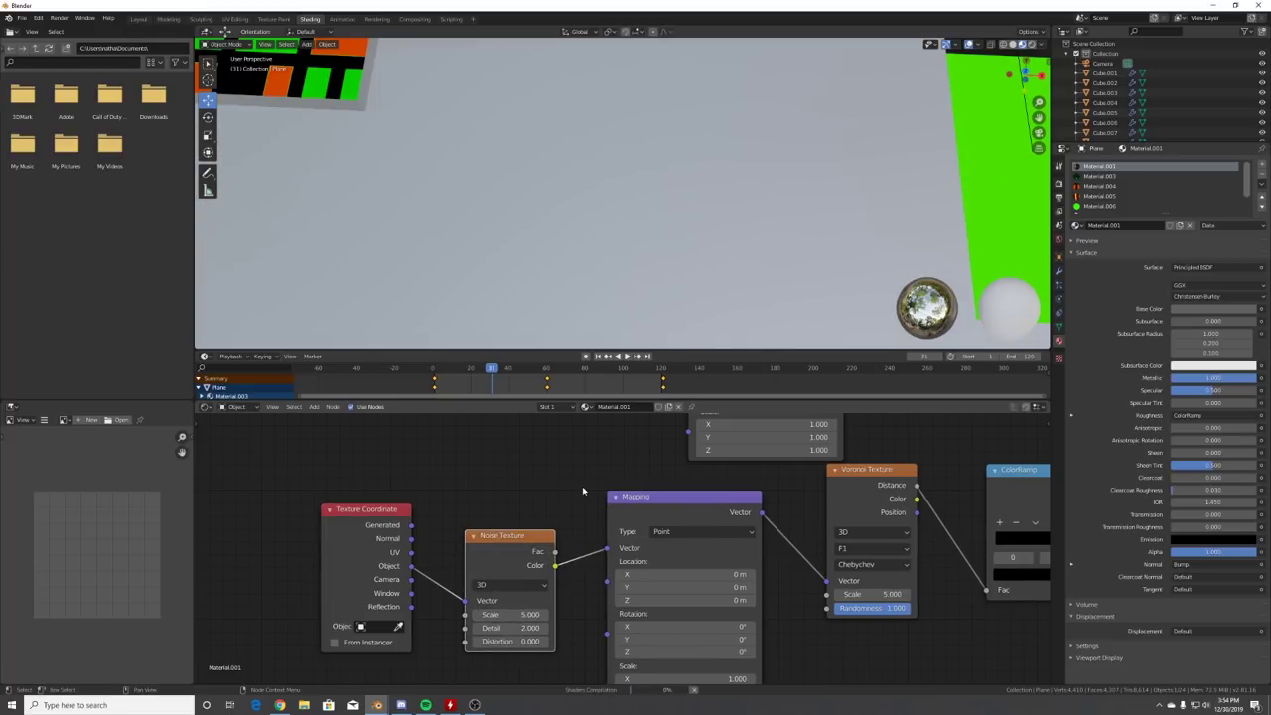
# - Insert a MixRGB node between the Noise Texture and Mapping, and link the Object coordinates to its Color2 input
pyautogui.hotkey('shift', 'a')
pyautogui.write('MIX')
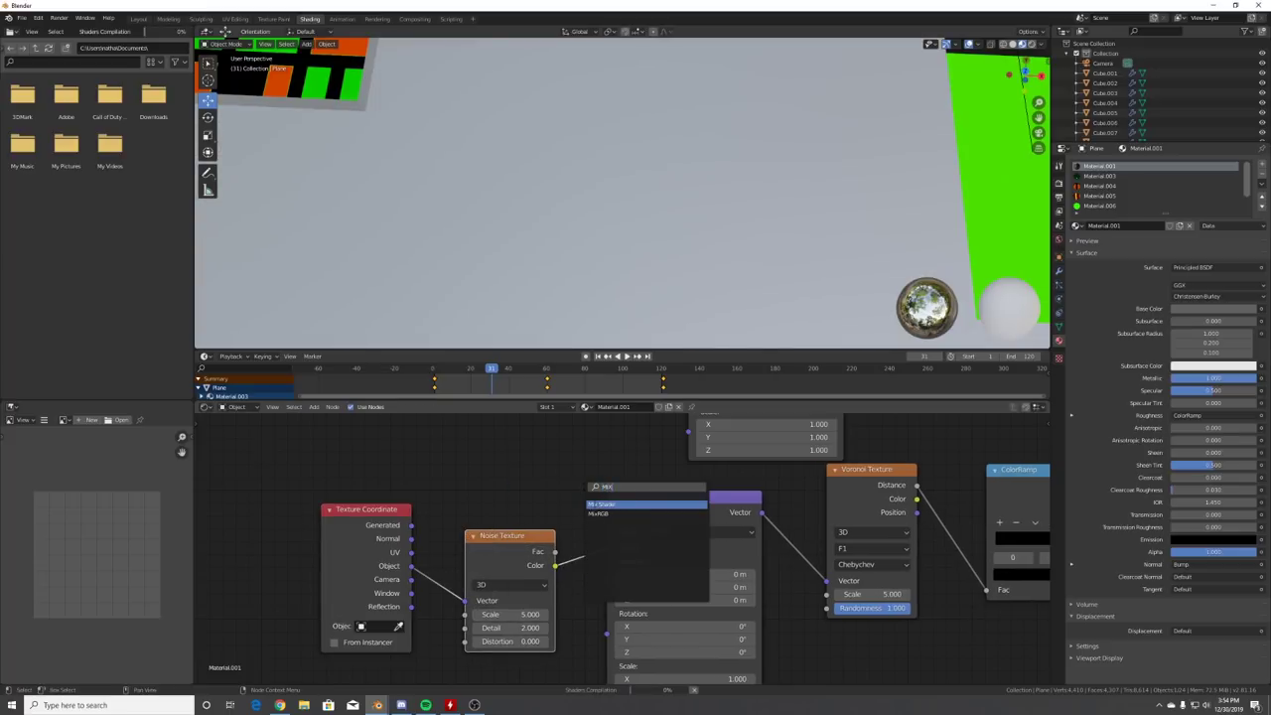
pyautogui.click(594, 514)
pyautogui.click(556, 536)
pyautogui.moveTo(411, 566); pyautogui.dragTo(607, 628)
pyautogui.moveTo(507, 536); pyautogui.dragTo(520, 453)
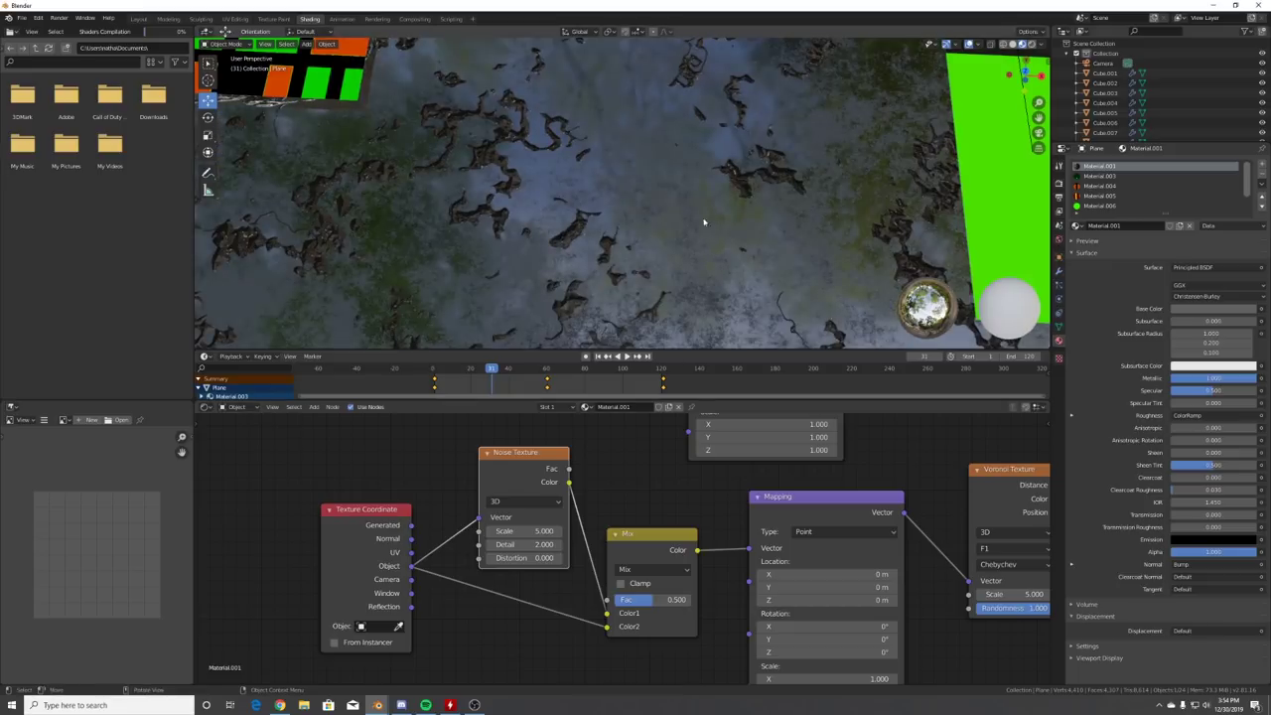
# - Set the Noise Texture's detail to 16 and the Mix node's Fac to 0.825
pyautogui.moveTo(652, 600); pyautogui.dragTo(693, 600)
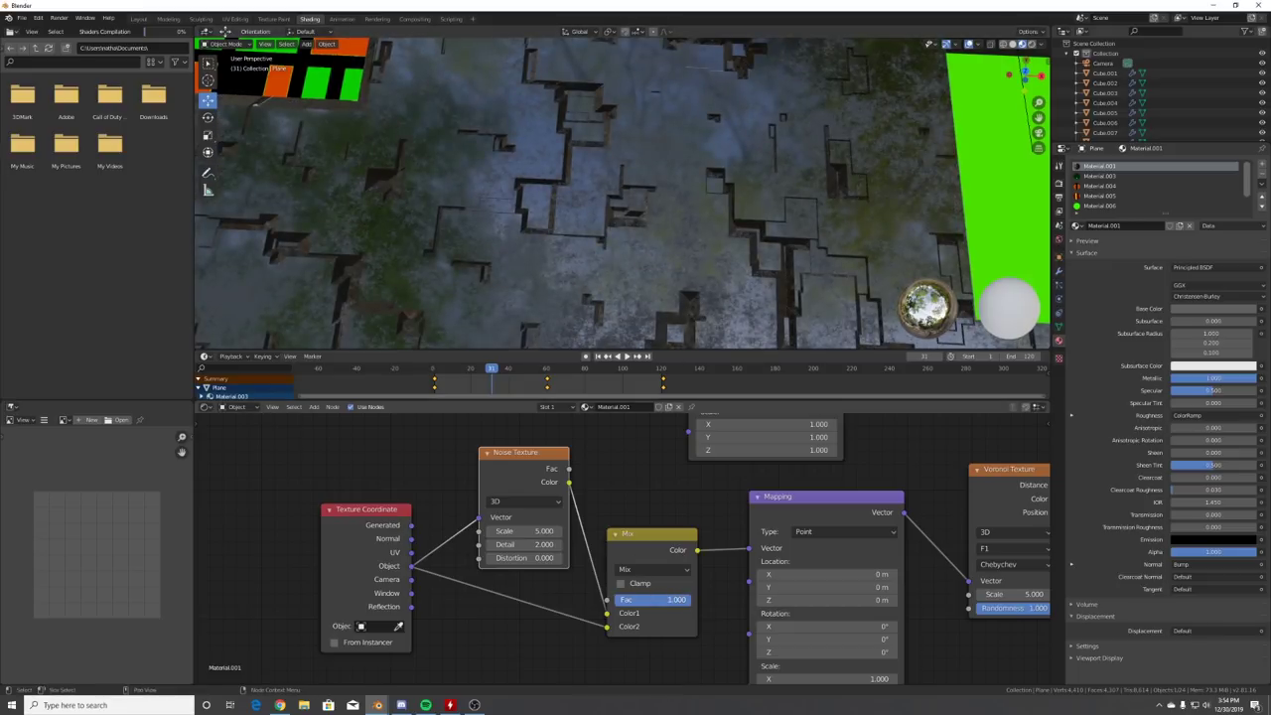
pyautogui.moveTo(525, 545); pyautogui.dragTo(616, 545)
pyautogui.moveTo(683, 603); pyautogui.dragTo(667, 603)
# - Set the Voronoi Texture's scale to 7.800 and move the bump ColorRamp's black stop to position 0.695
pyautogui.scroll(-3, 702, 235)
pyautogui.scroll(-4, 641, 203)
pyautogui.scroll(4, 641, 199)
pyautogui.moveTo(964, 601); pyautogui.dragTo(647, 617, button='middle')
pyautogui.moveTo(695, 610); pyautogui.dragTo(866, 627)
pyautogui.moveTo(900, 559); pyautogui.dragTo(917, 557)
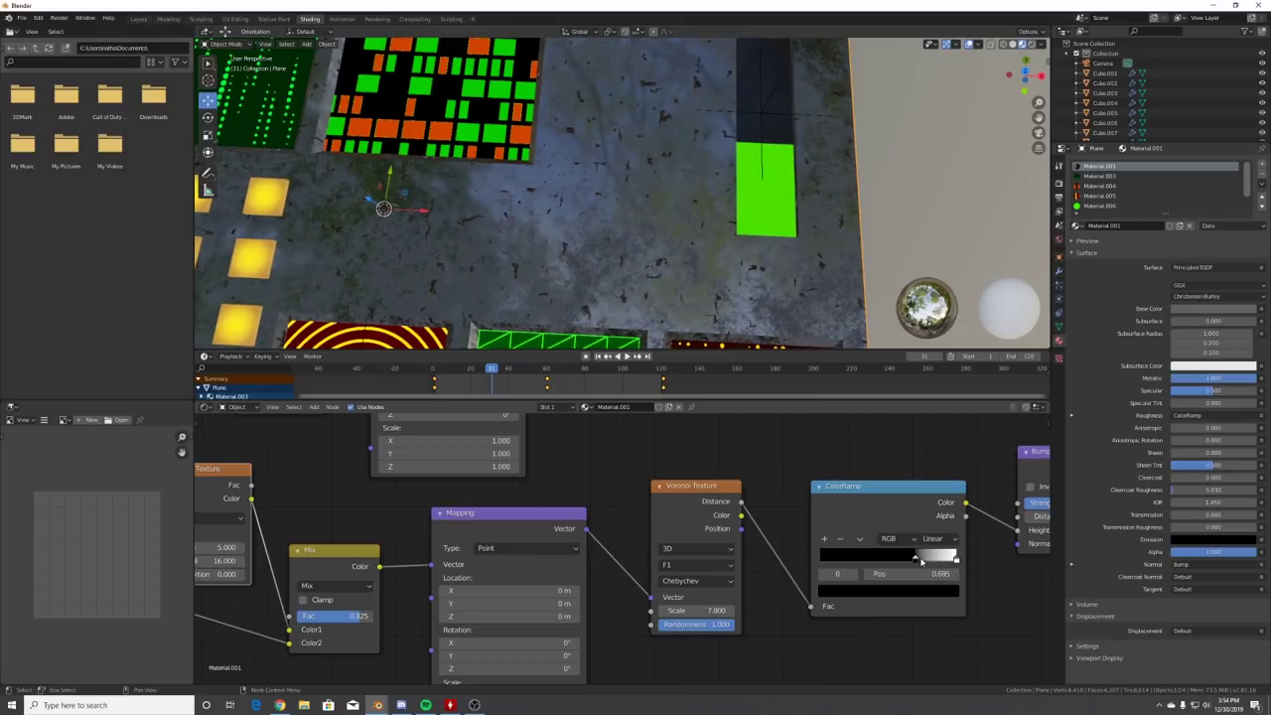
# - Set the Bump node's strength to 0.558 and turn on Invert
pyautogui.moveTo(619, 219); pyautogui.dragTo(622, 169, button='middle')
pyautogui.moveTo(946, 517); pyautogui.dragTo(726, 500, button='middle')
pyautogui.moveTo(850, 485); pyautogui.dragTo(809, 485)
pyautogui.moveTo(646, 130)
pyautogui.mouseDown(button='middle')
pyautogui.moveTo(646, 82)
pyautogui.moveTo(650, 115)
pyautogui.mouseUp(button='middle')
pyautogui.moveTo(672, 239)
pyautogui.mouseDown(button='middle')
pyautogui.moveTo(674, 260)
pyautogui.moveTo(674, 226)
pyautogui.mouseUp(button='middle')
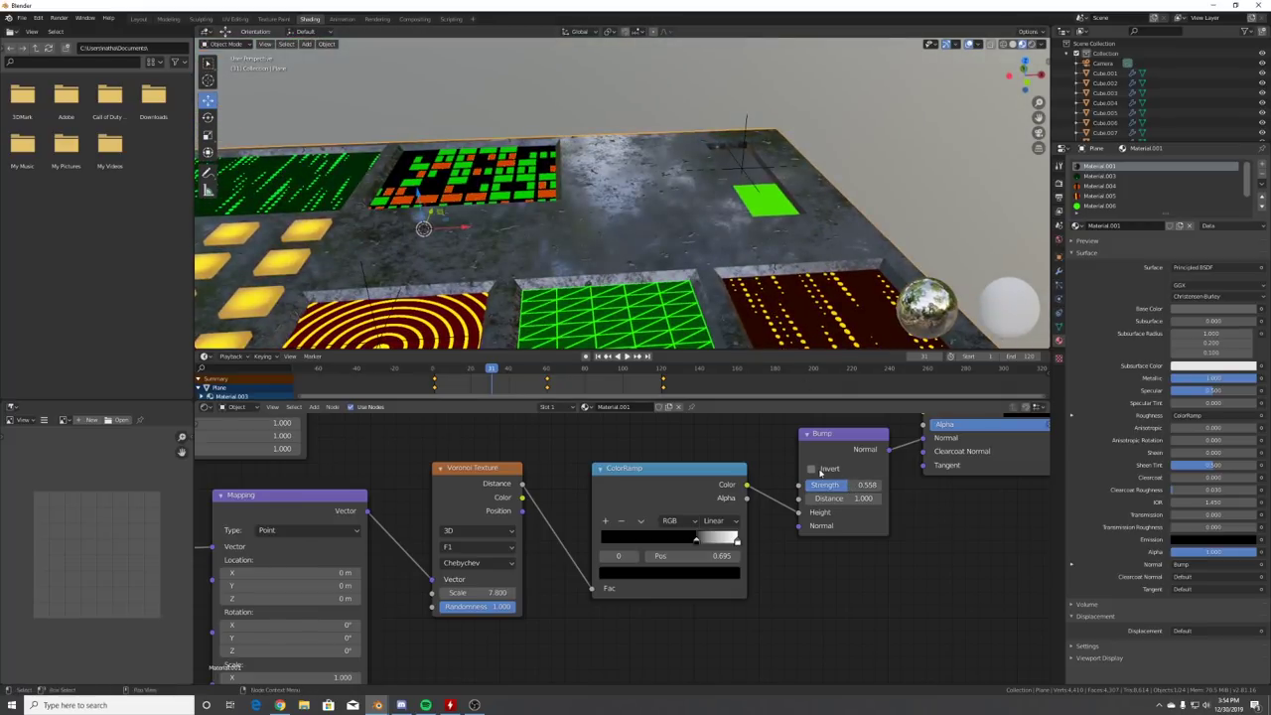
pyautogui.click(821, 472)
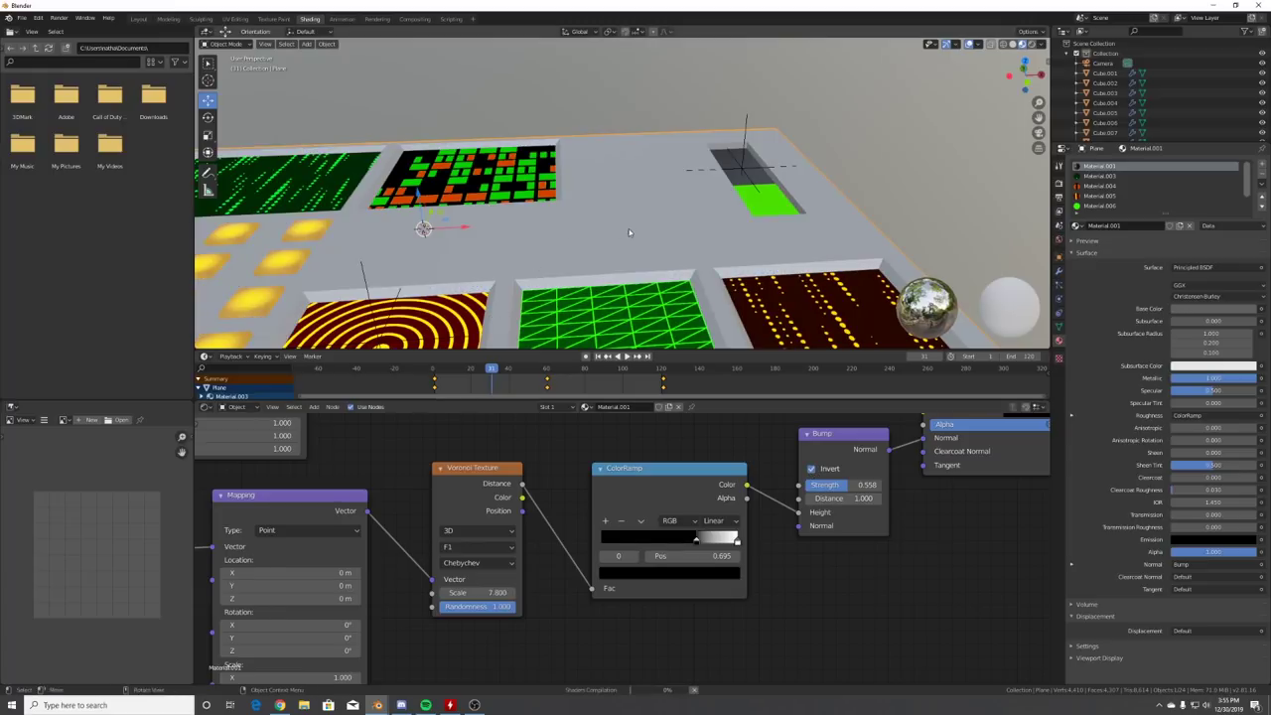
pyautogui.moveTo(637, 208); pyautogui.dragTo(604, 250, button='middle')
pyautogui.scroll(-7, 643, 224)
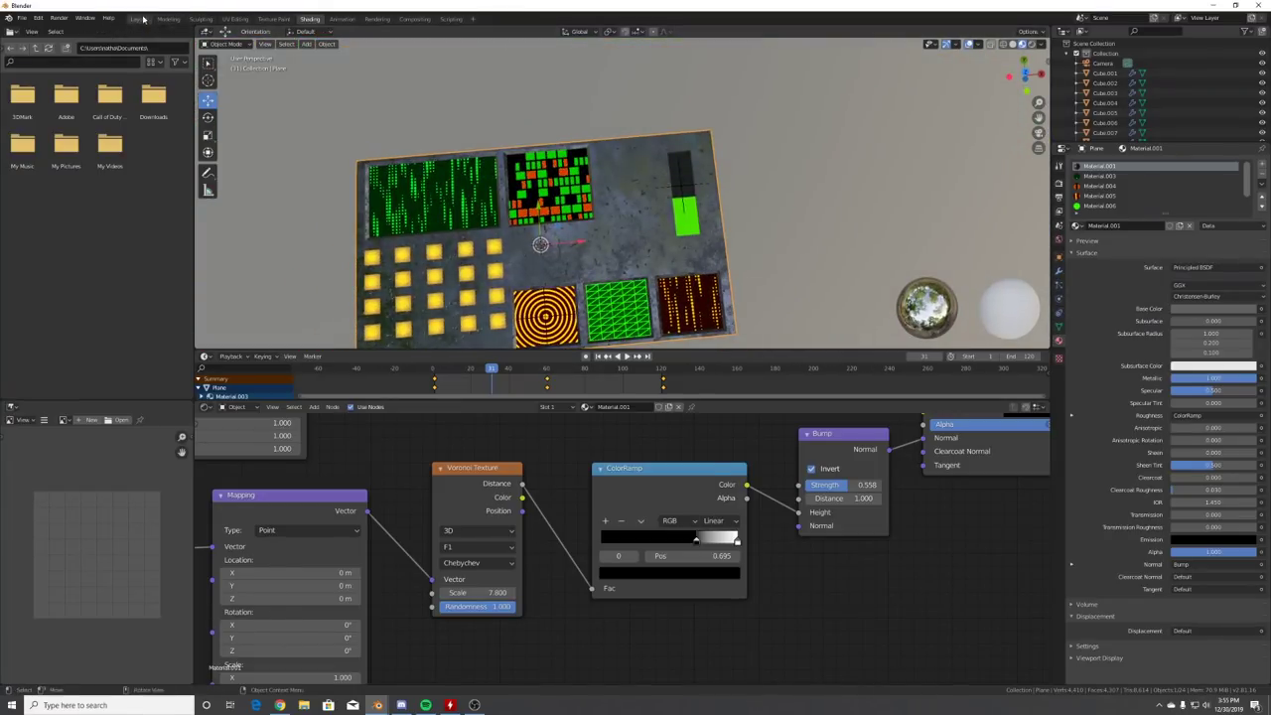
# - Switch to the Layout workspace and play the animation with the whole panel in view
pyautogui.click(143, 19)
pyautogui.moveTo(418, 241)
pyautogui.keyDown('shift'); pyautogui.mouseDown(button='middle')
pyautogui.moveTo(823, 374)
pyautogui.moveTo(620, 375)
pyautogui.moveTo(701, 393)
pyautogui.mouseUp(button='middle'); pyautogui.keyUp('shift')
pyautogui.click(532, 640)
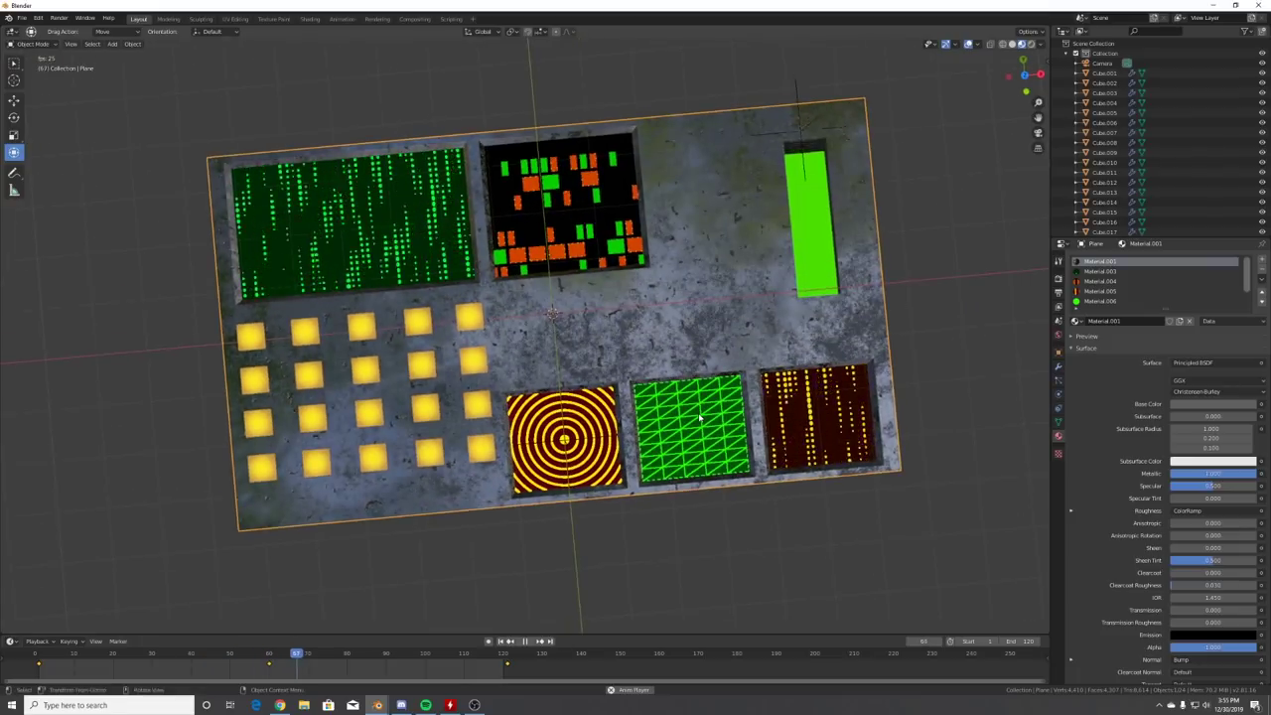
pyautogui.press('Escape')
# - Give the button in the third row, fourth column a new Principled BSDF material with transmission 1.000 and roughness 0.324
pyautogui.click(425, 412)
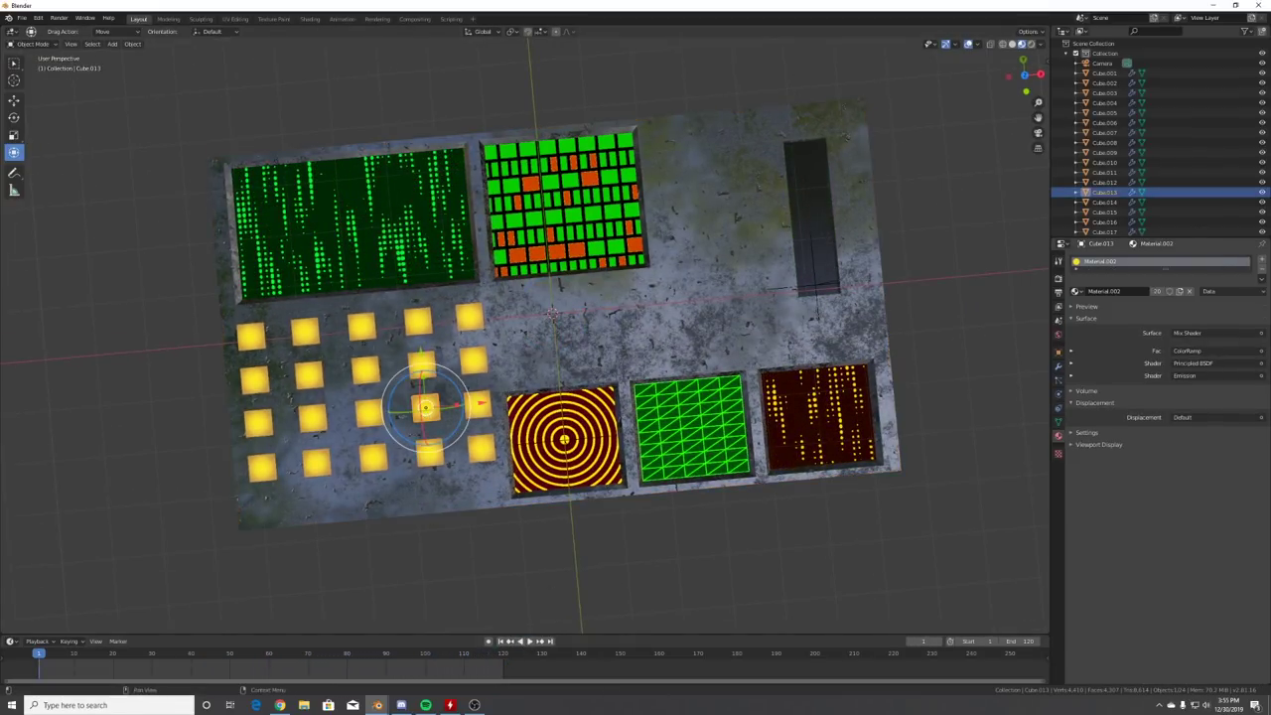
pyautogui.click(1262, 270)
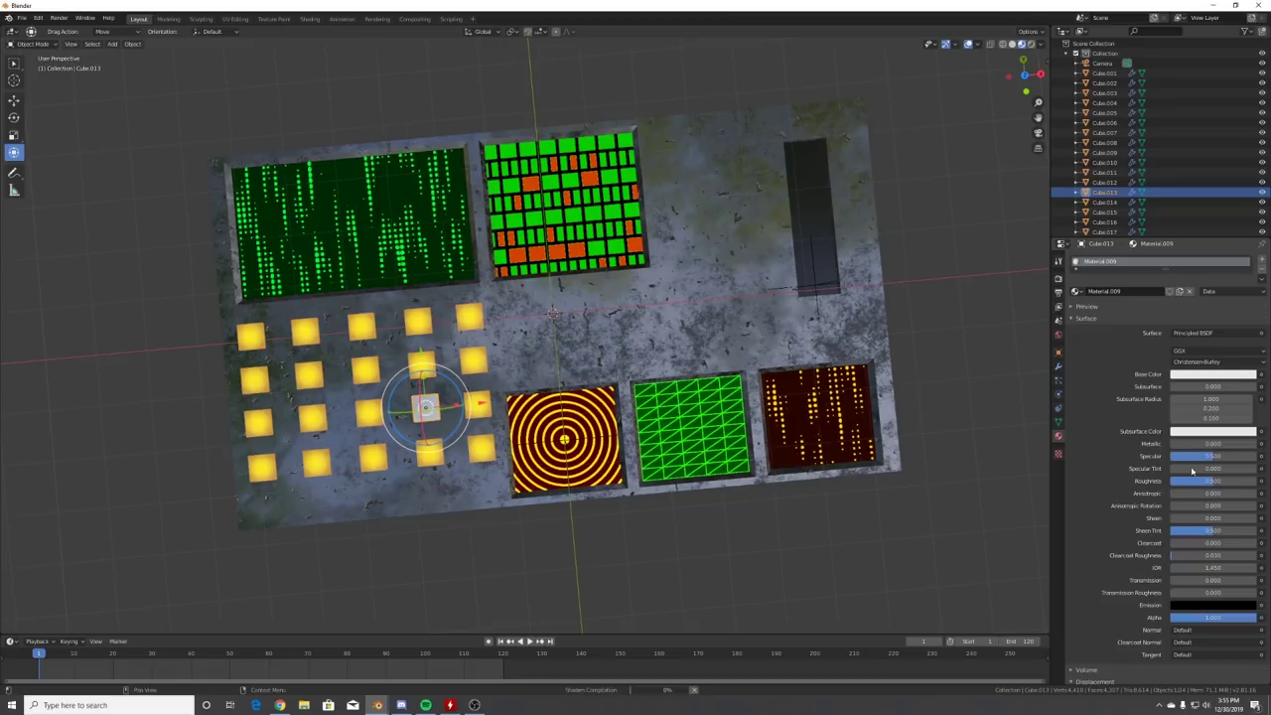
pyautogui.moveTo(1202, 582); pyautogui.dragTo(1270, 582)
pyautogui.moveTo(1230, 482); pyautogui.dragTo(1213, 481)
pyautogui.click(721, 463)
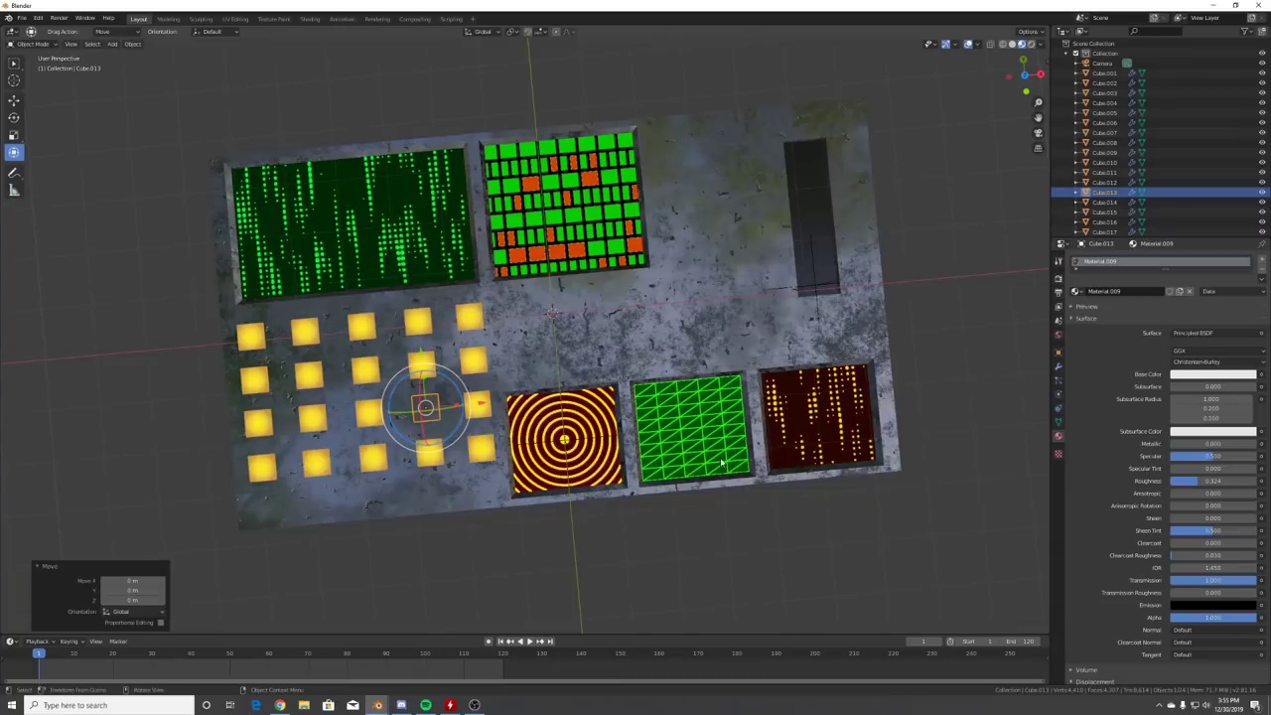
# - Darken the base color of that button's new material to near black
pyautogui.click(1207, 375)
pyautogui.click(1248, 290)
pyautogui.click(930, 247)
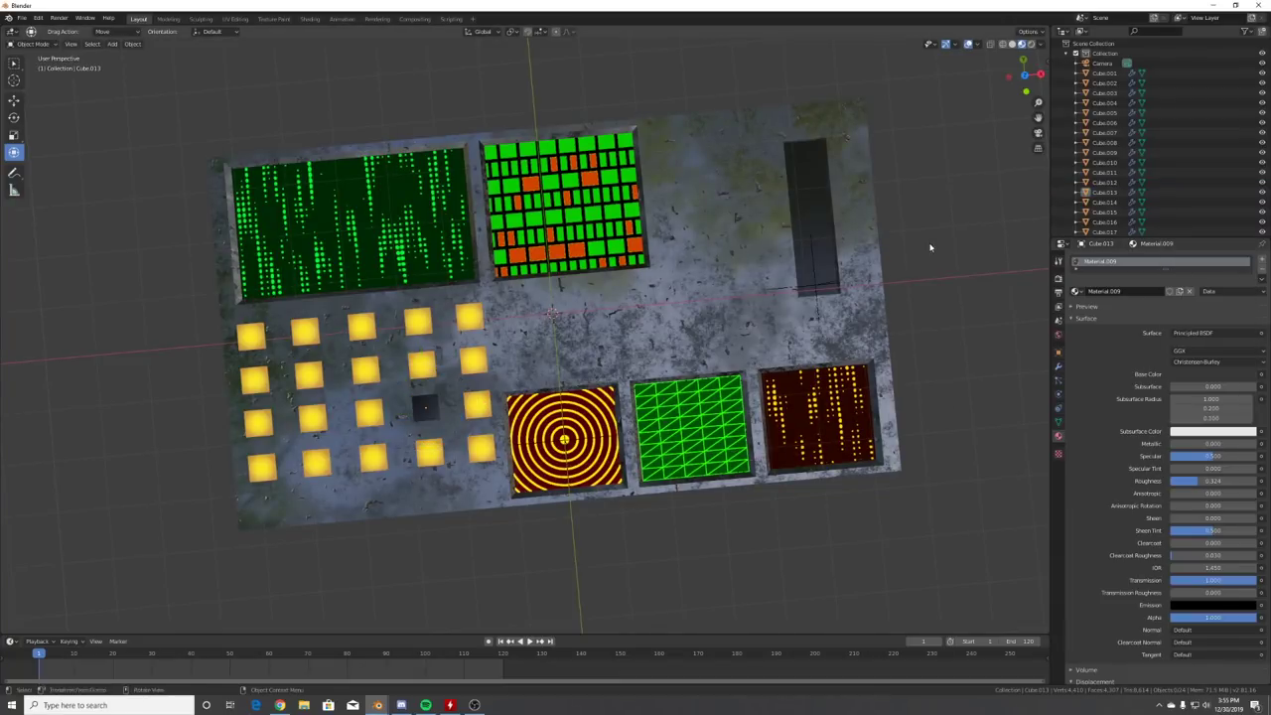
pyautogui.moveTo(550, 367); pyautogui.dragTo(583, 368, button='middle')
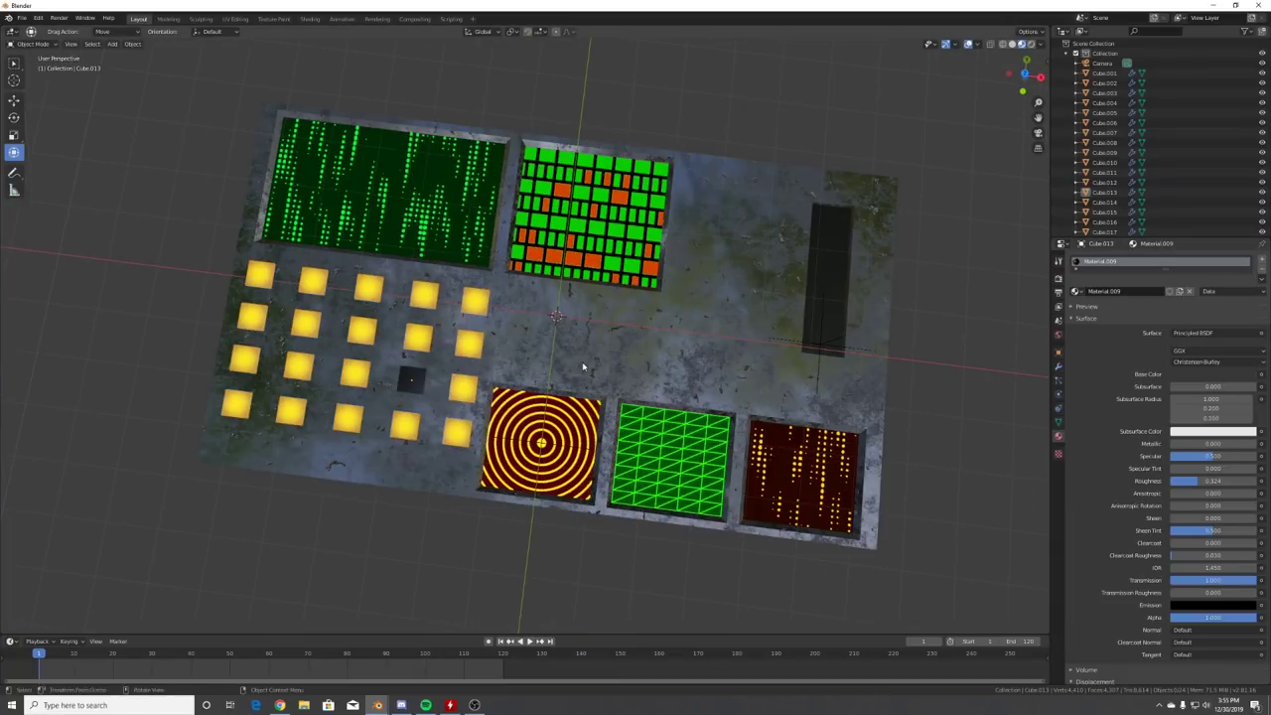